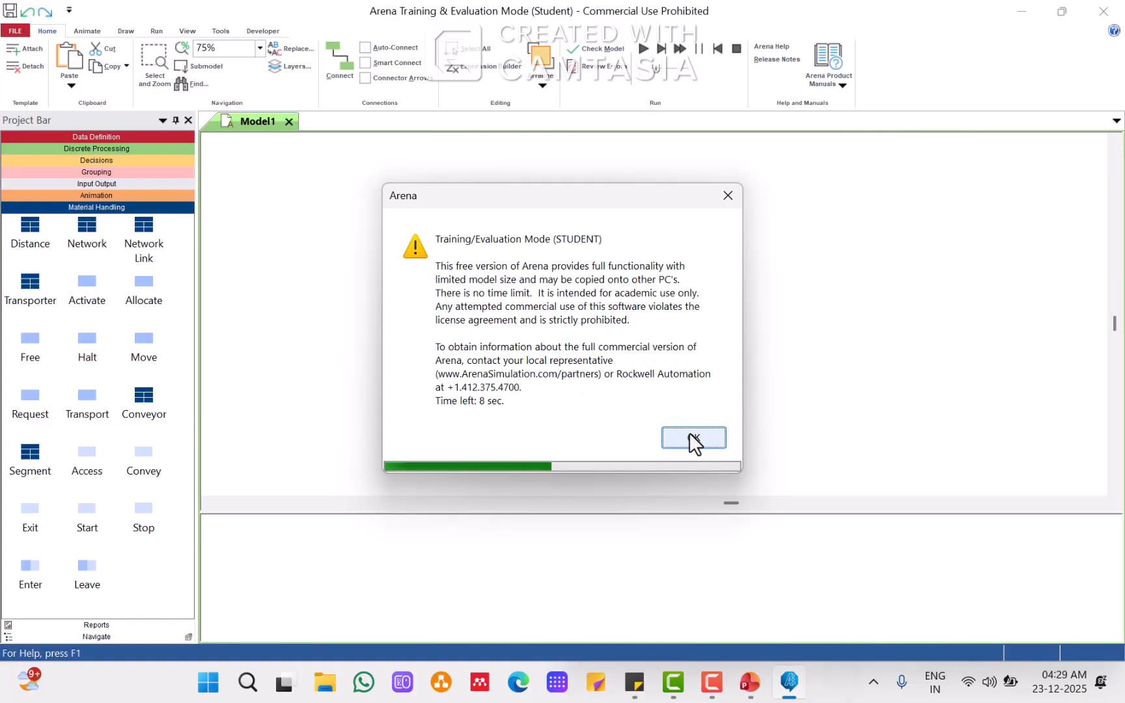
# Step: Dismiss the student-mode notice and open the Discrete Processing panel
pyautogui.click(689, 432)
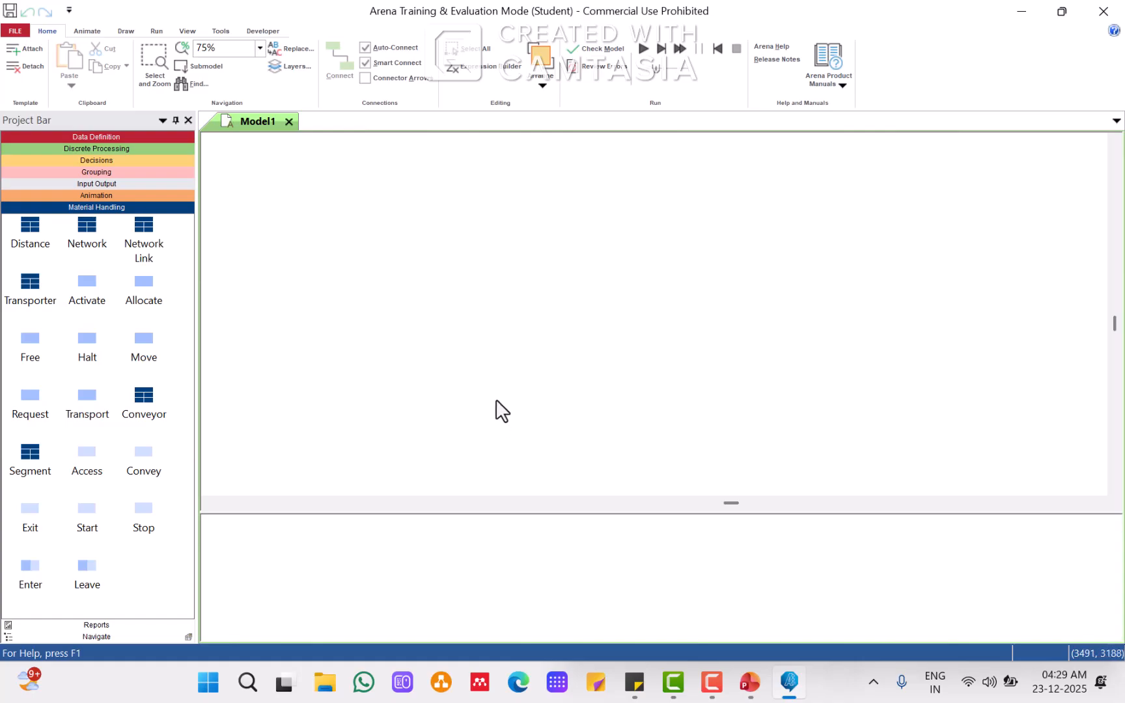
pyautogui.click(124, 148)
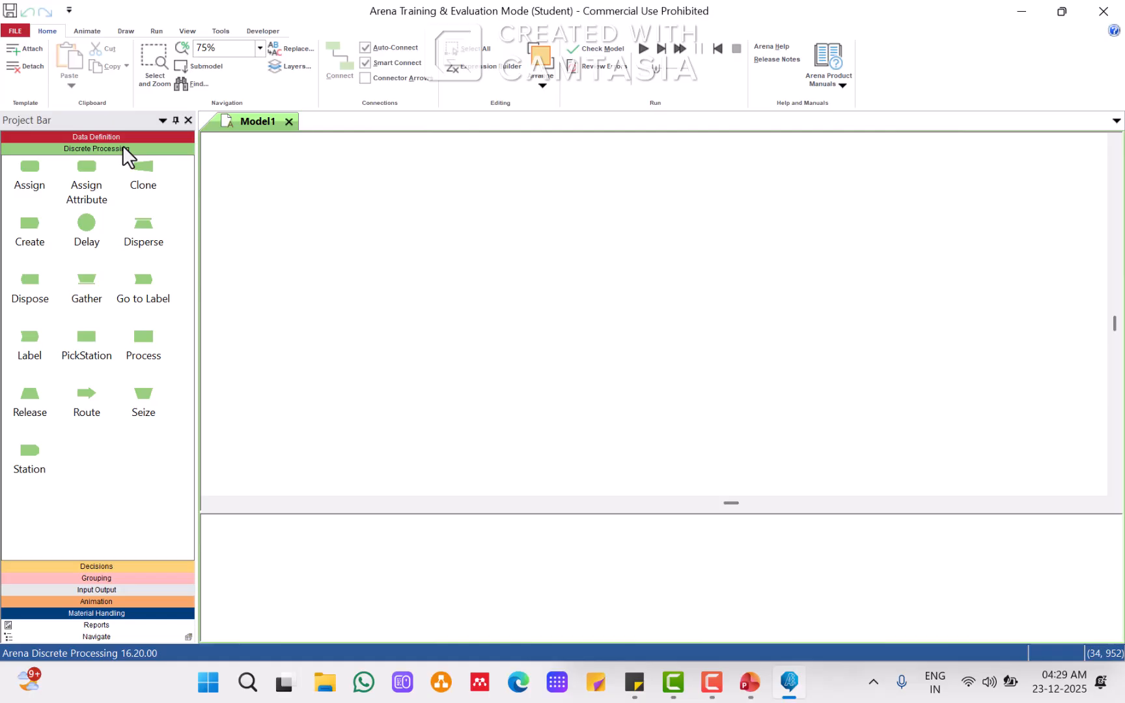
pyautogui.click(25, 229)
pyautogui.moveTo(25, 226); pyautogui.dragTo(291, 213)
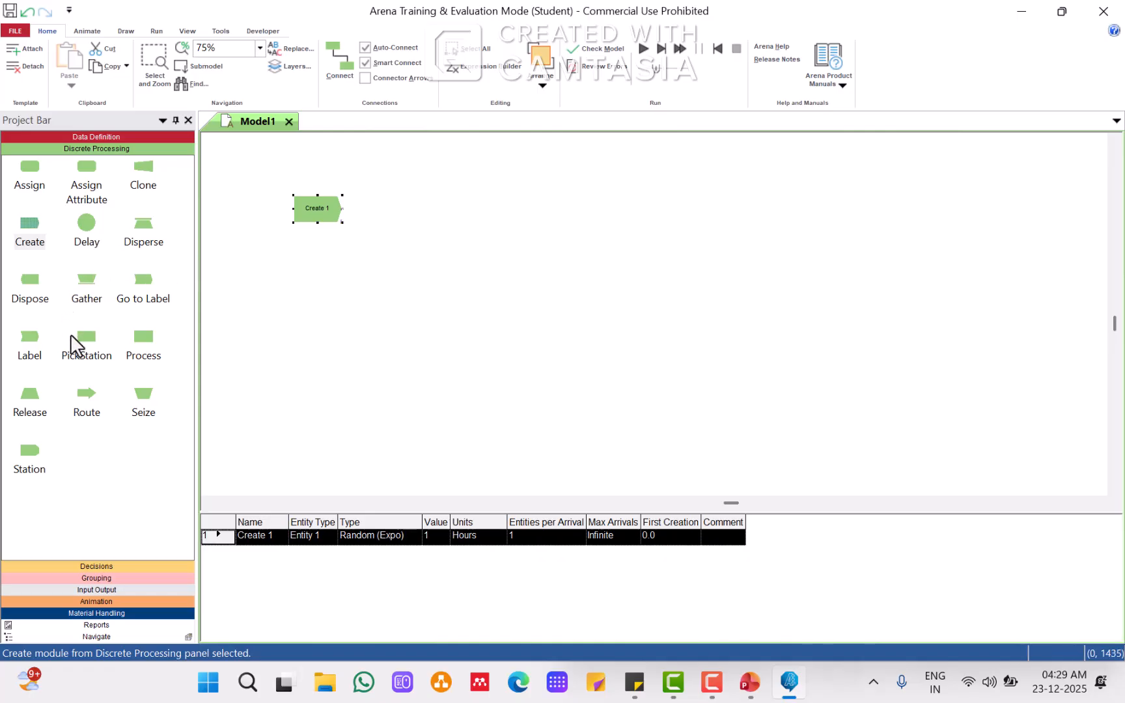
pyautogui.moveTo(148, 341); pyautogui.dragTo(370, 212)
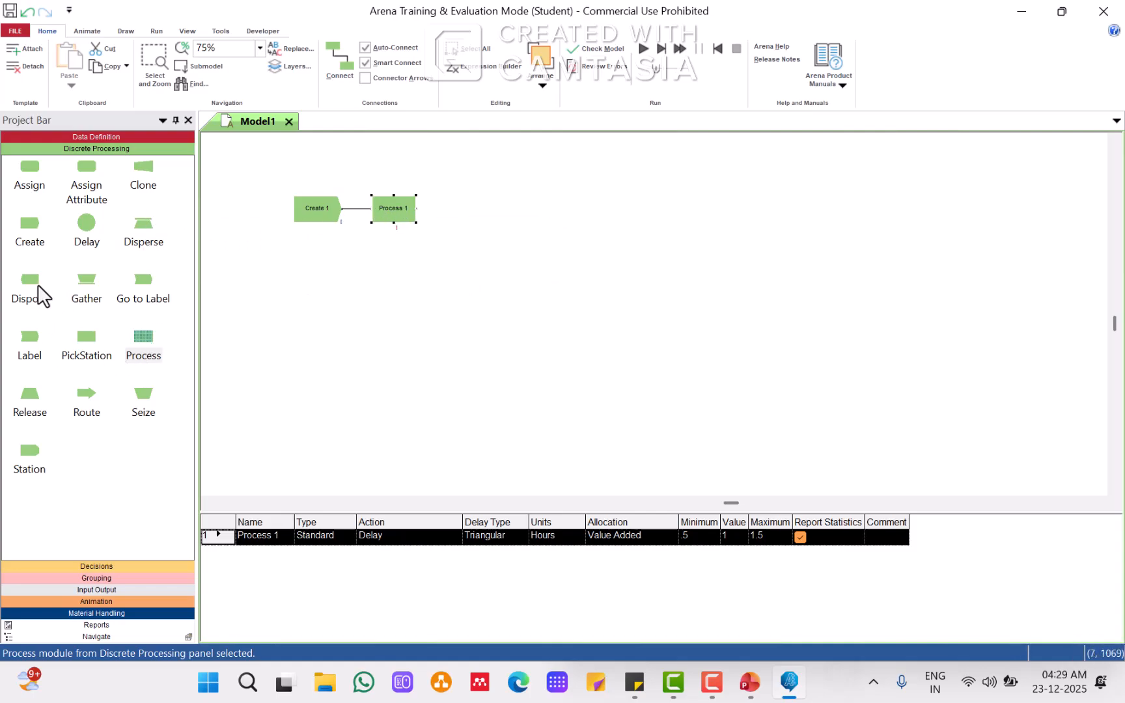
pyautogui.moveTo(34, 281); pyautogui.dragTo(449, 212)
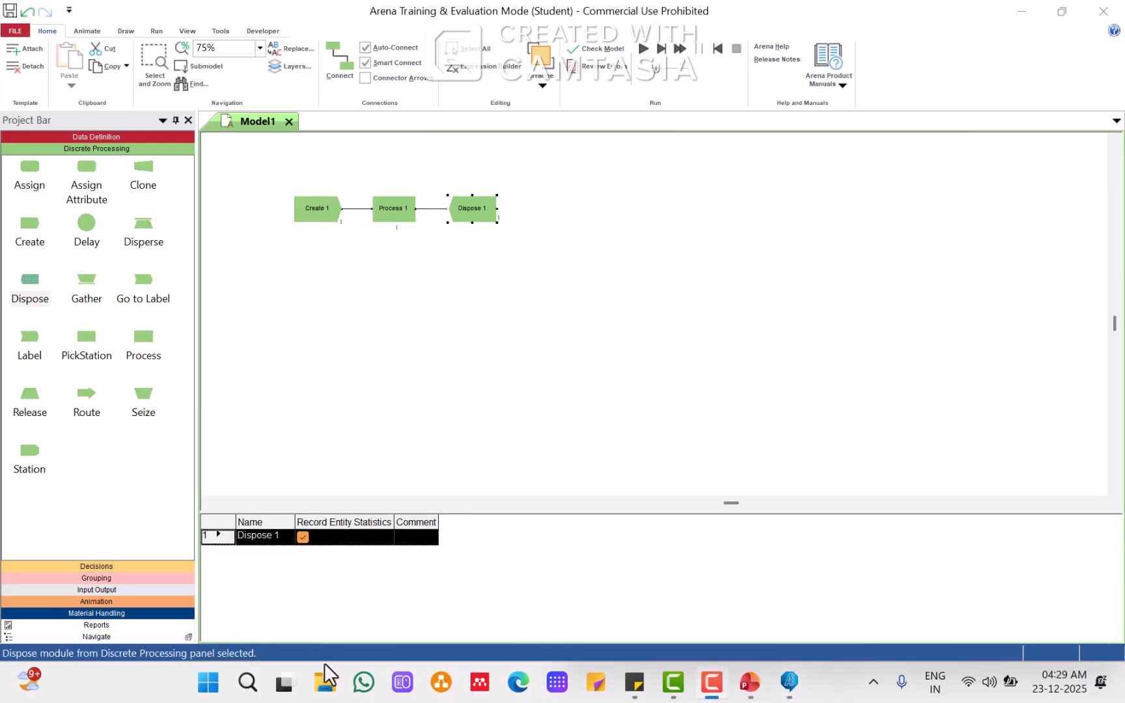
pyautogui.click(546, 215)
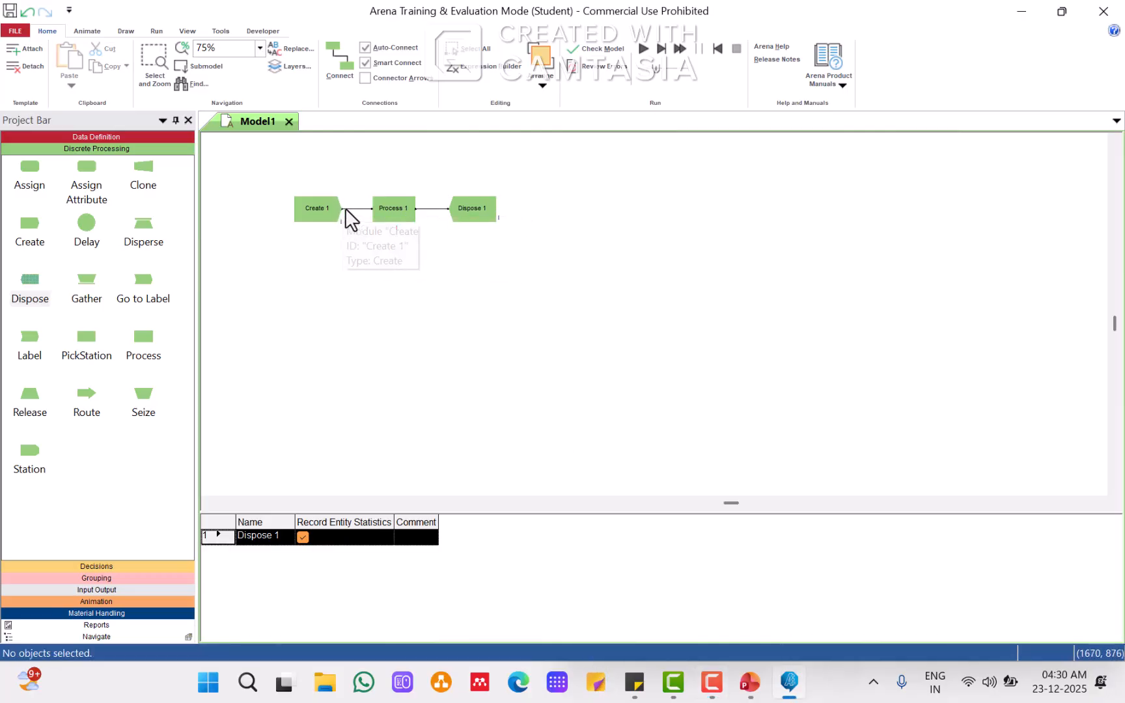
pyautogui.click(306, 209)
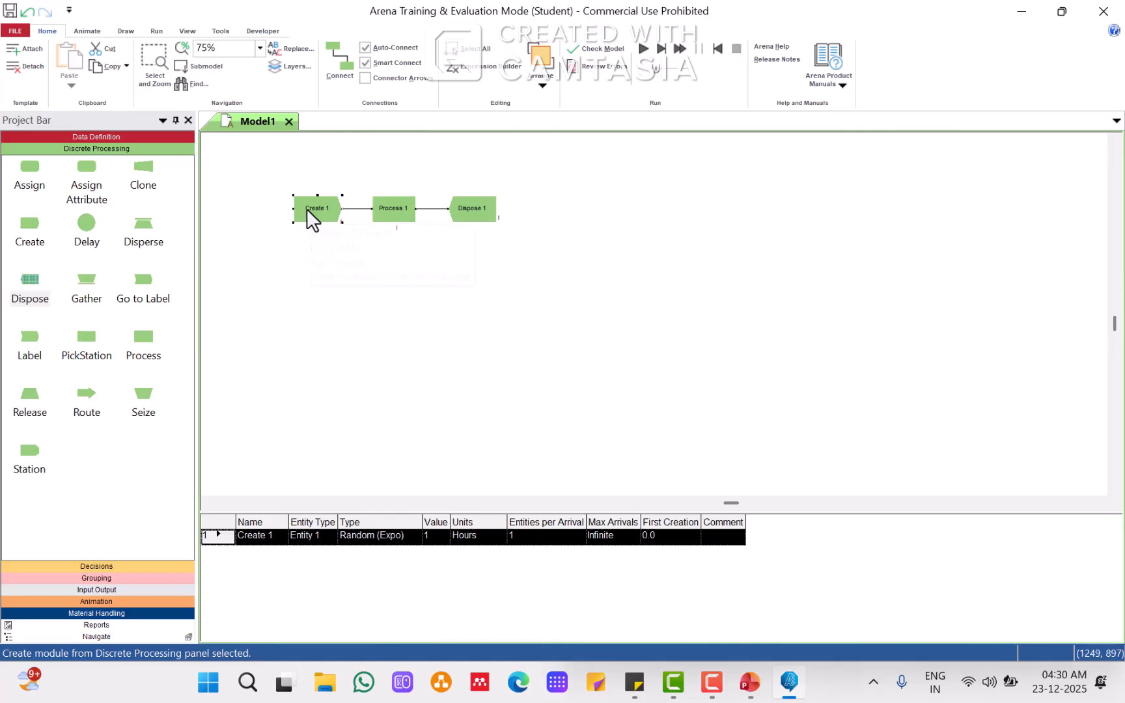
pyautogui.press('Delete')
pyautogui.click(410, 216)
pyautogui.press('Delete')
pyautogui.click(458, 214)
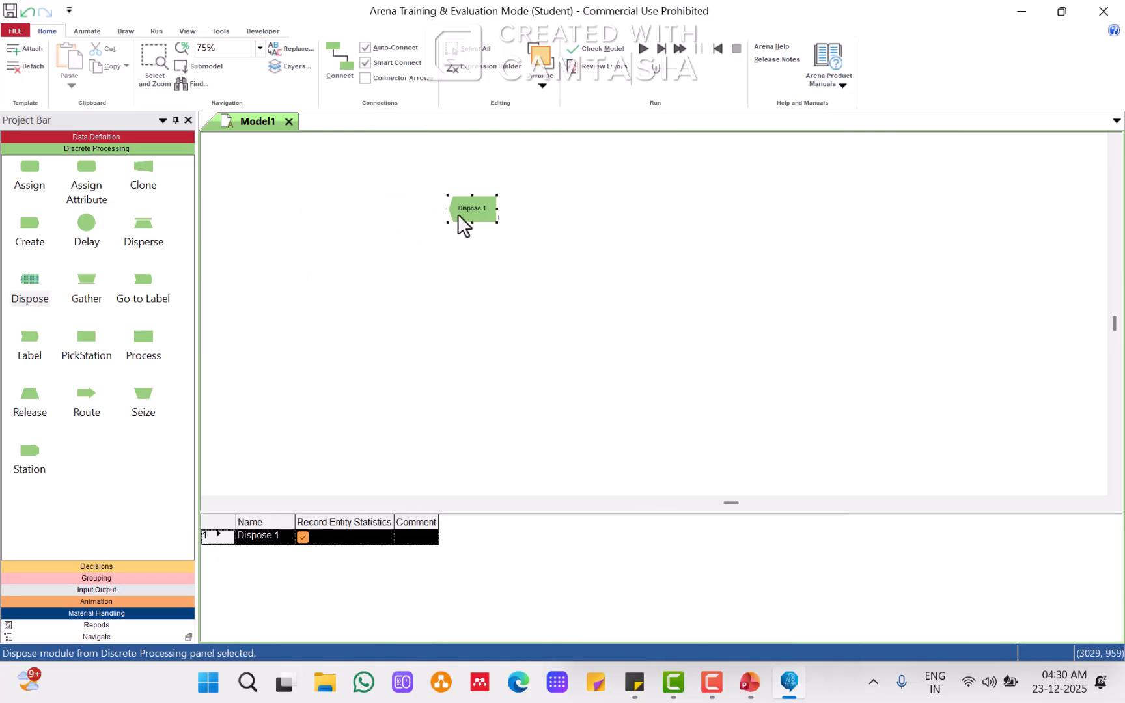
pyautogui.press('Delete')
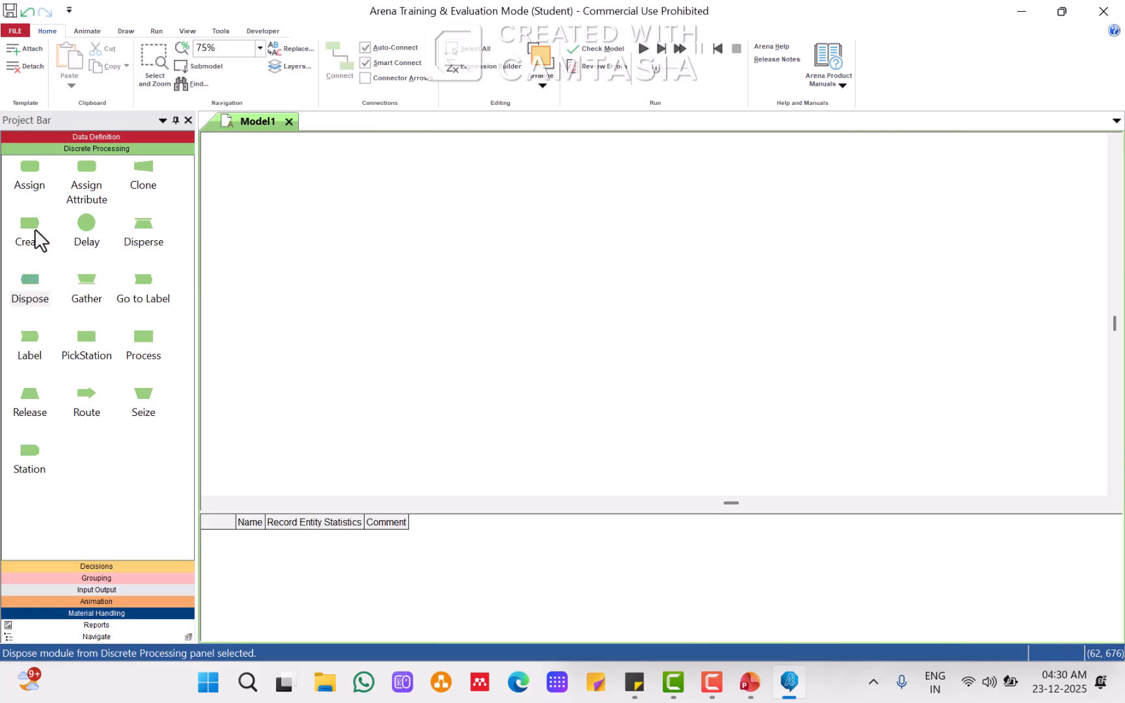
# Step: Place Create, Process and Dispose modules side by side in a row on the model canvas
pyautogui.moveTo(29, 223); pyautogui.dragTo(313, 182)
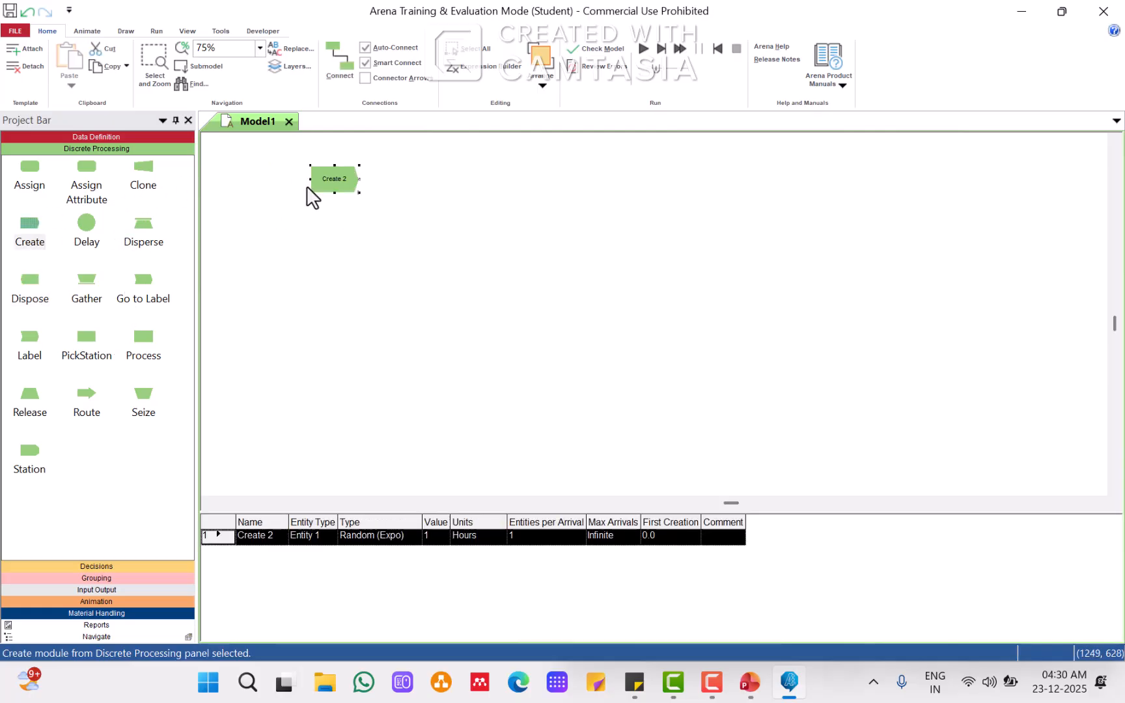
pyautogui.click(315, 273)
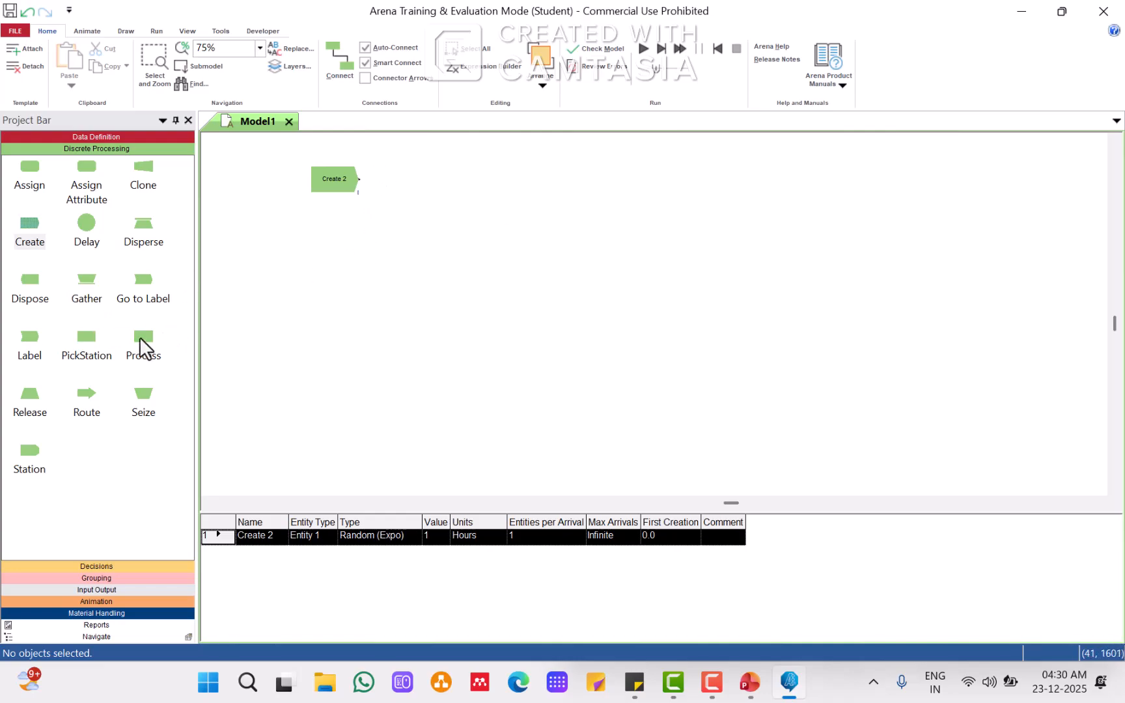
pyautogui.moveTo(140, 342); pyautogui.dragTo(390, 185)
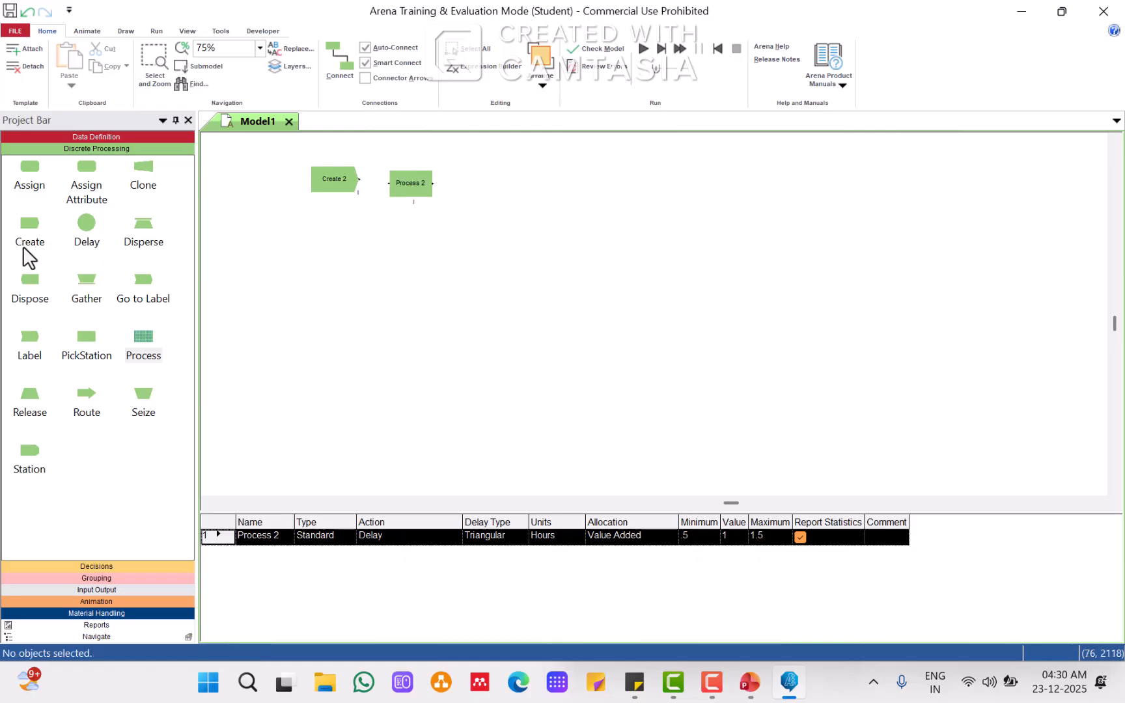
pyautogui.moveTo(29, 293); pyautogui.dragTo(478, 191)
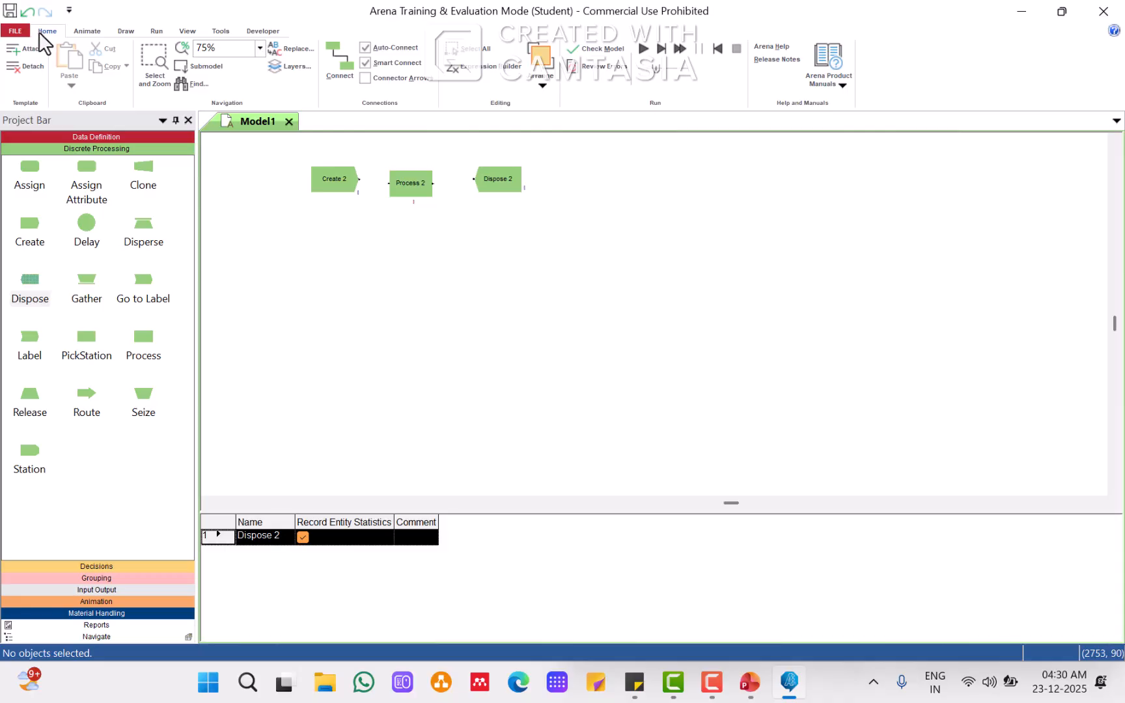
# Step: Connect the Create module to the Process module and the Process module to the Dispose module
pyautogui.click(340, 56)
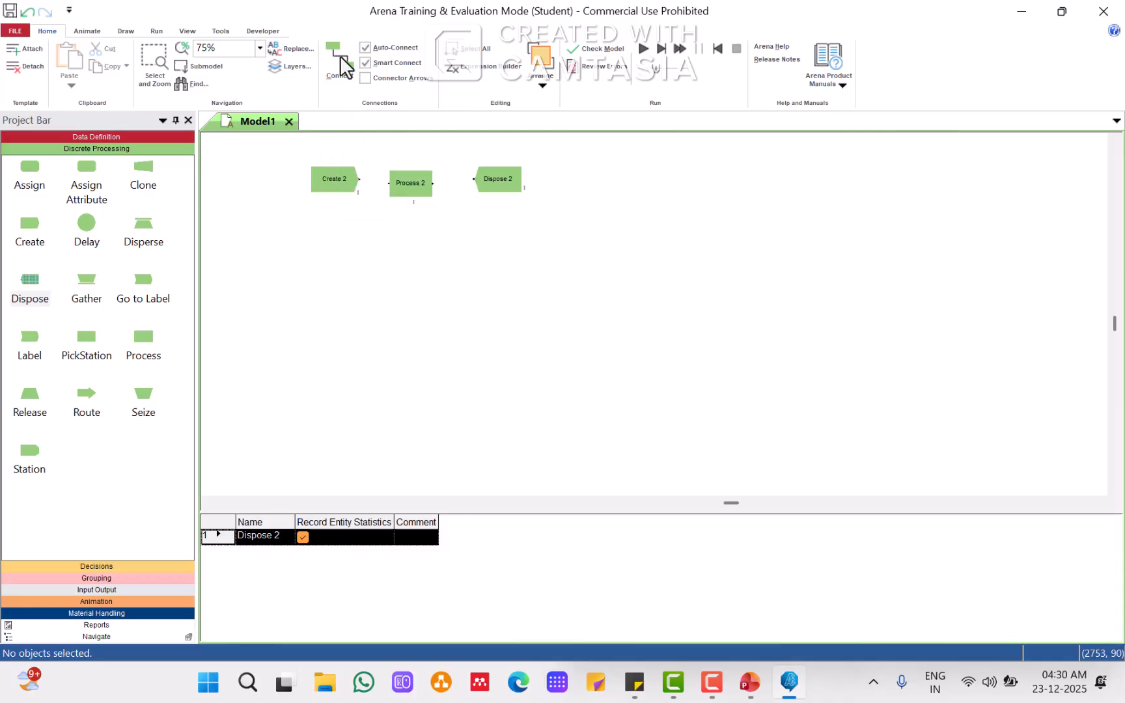
pyautogui.click(359, 178)
pyautogui.click(389, 183)
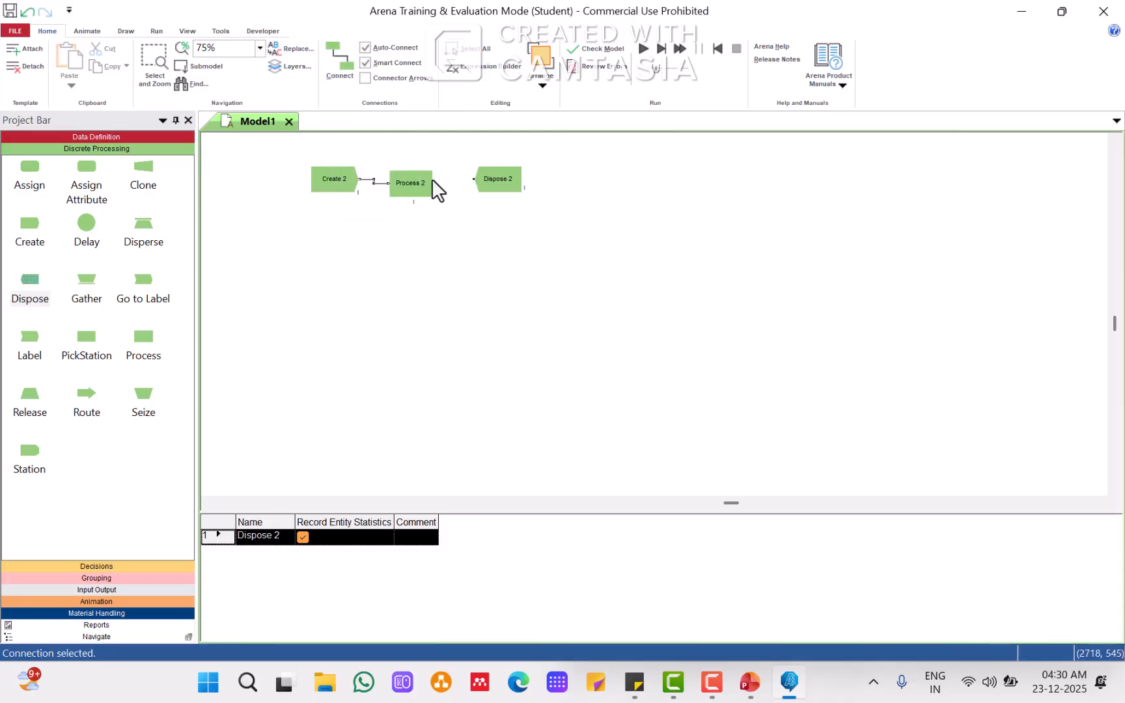
pyautogui.click(330, 48)
pyautogui.click(473, 178)
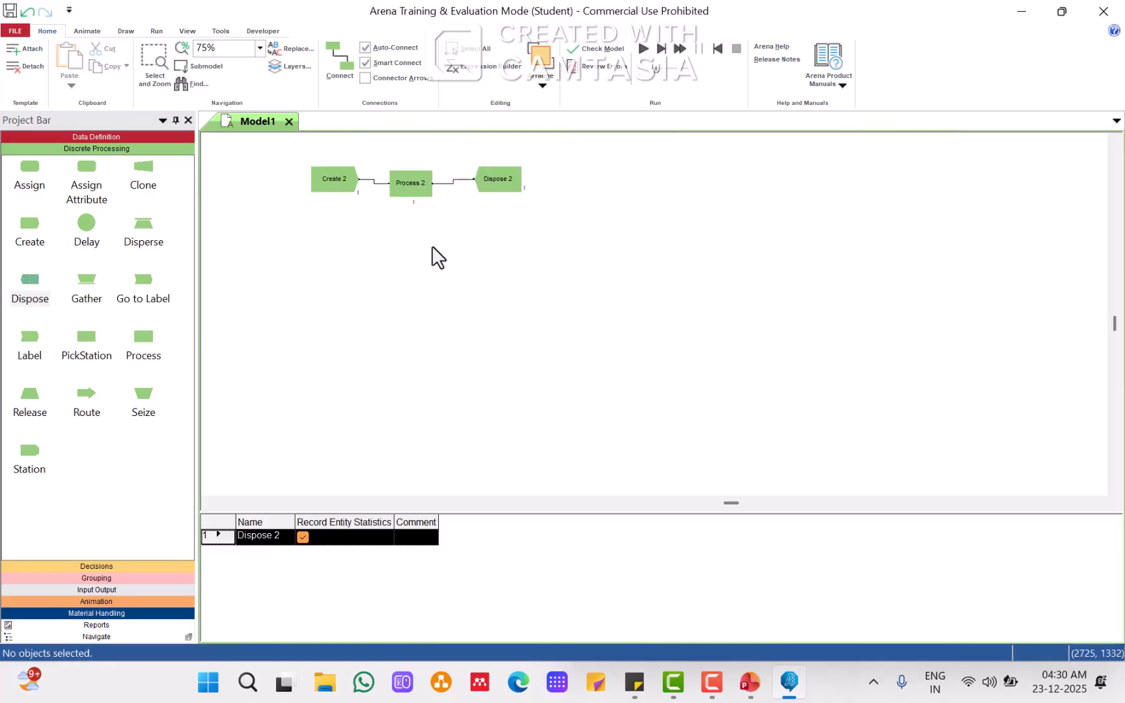
# Step: Align the Create, Process and Dispose modules on one horizontal line at 100% zoom
pyautogui.click(259, 47)
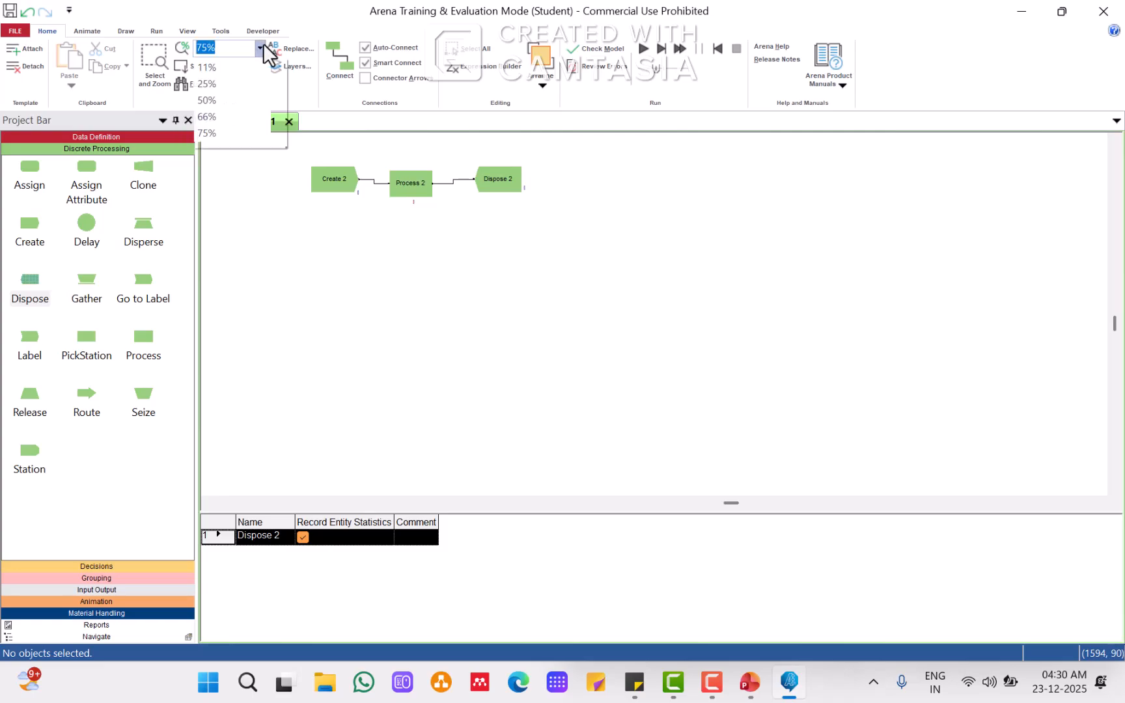
pyautogui.scroll(-1, 246, 116)
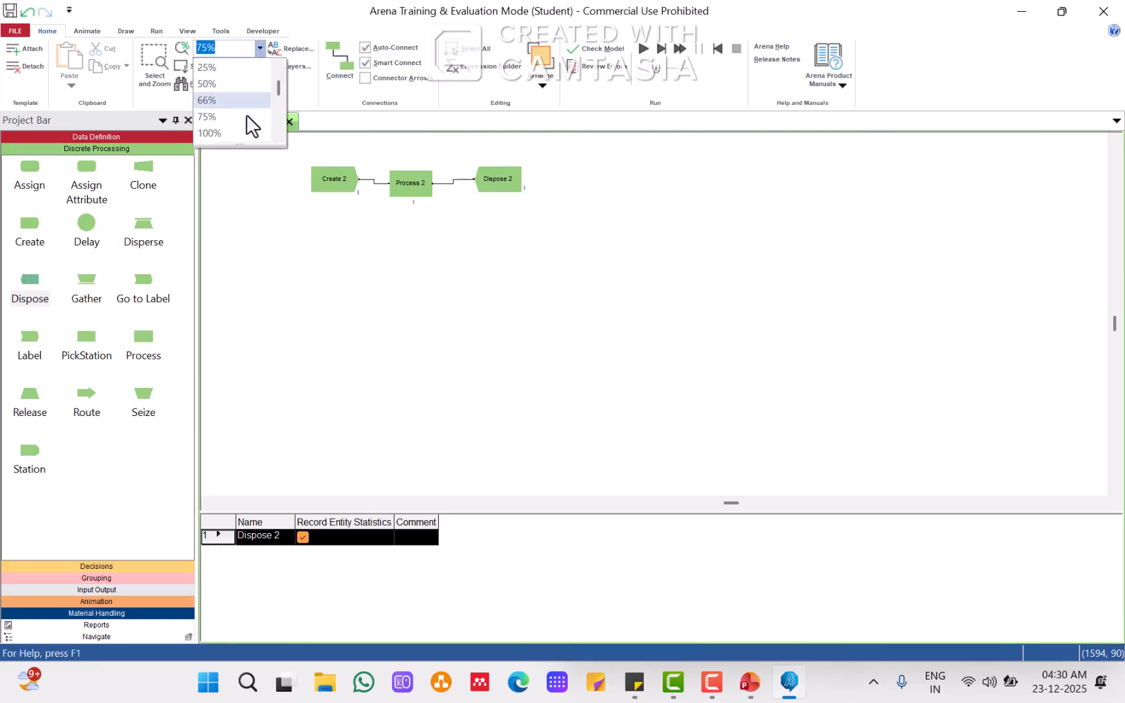
pyautogui.click(223, 133)
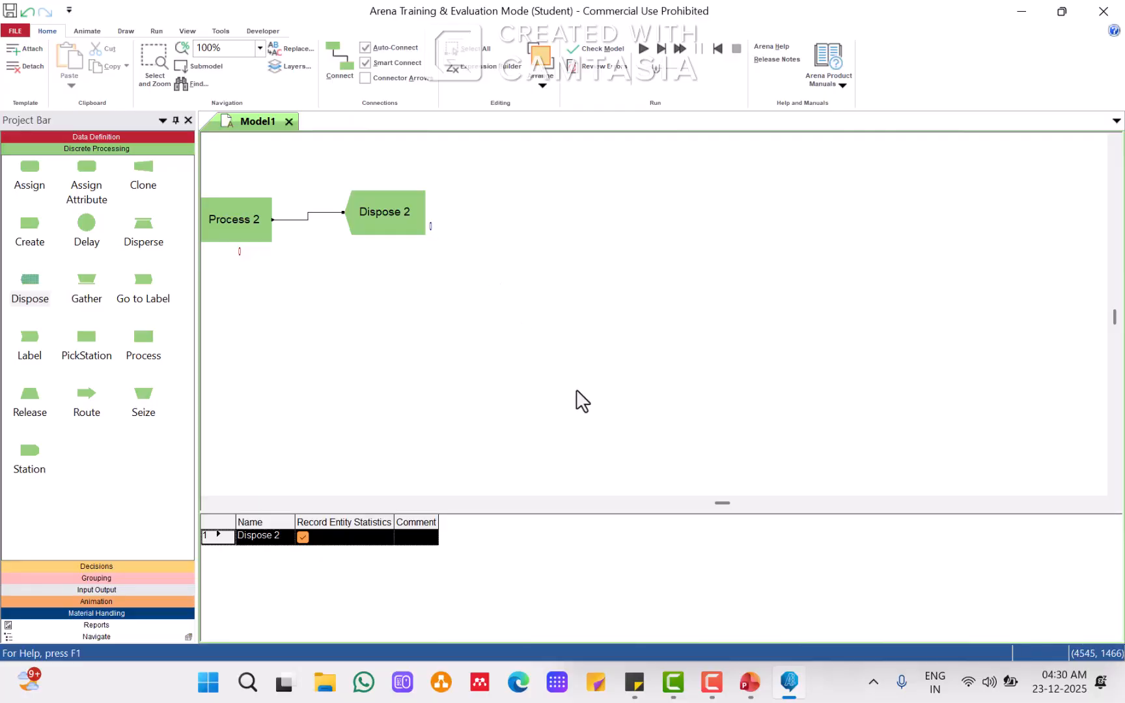
pyautogui.moveTo(714, 507); pyautogui.dragTo(701, 503)
pyautogui.click(854, 272)
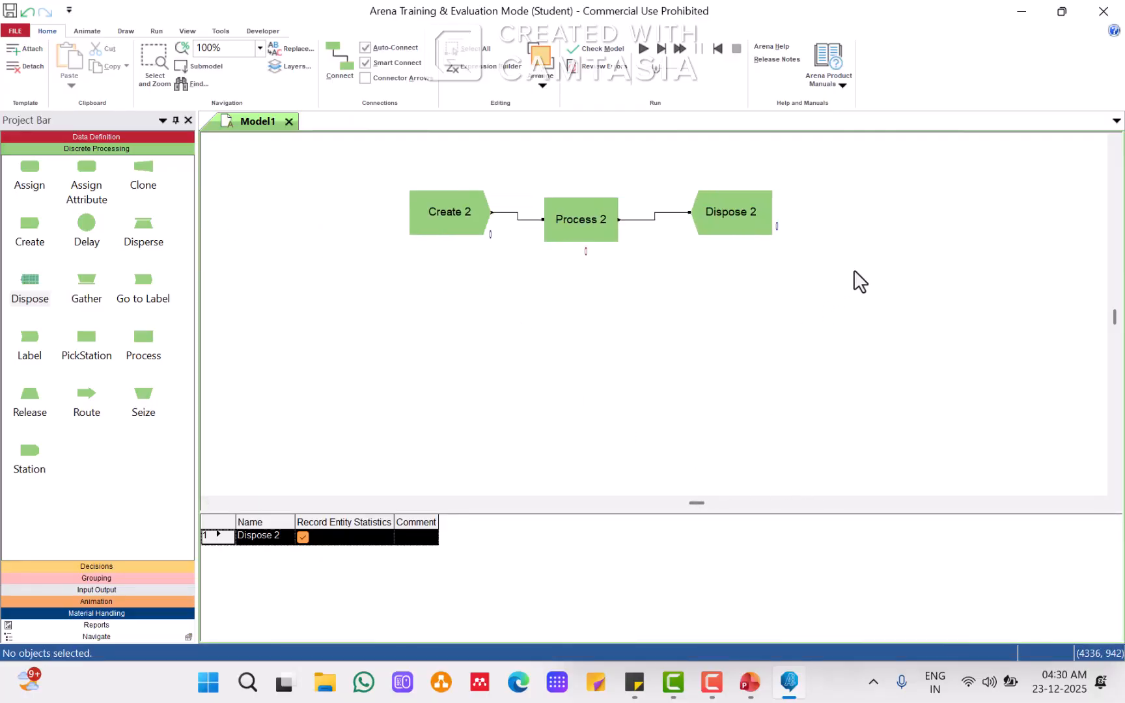
pyautogui.click(436, 218)
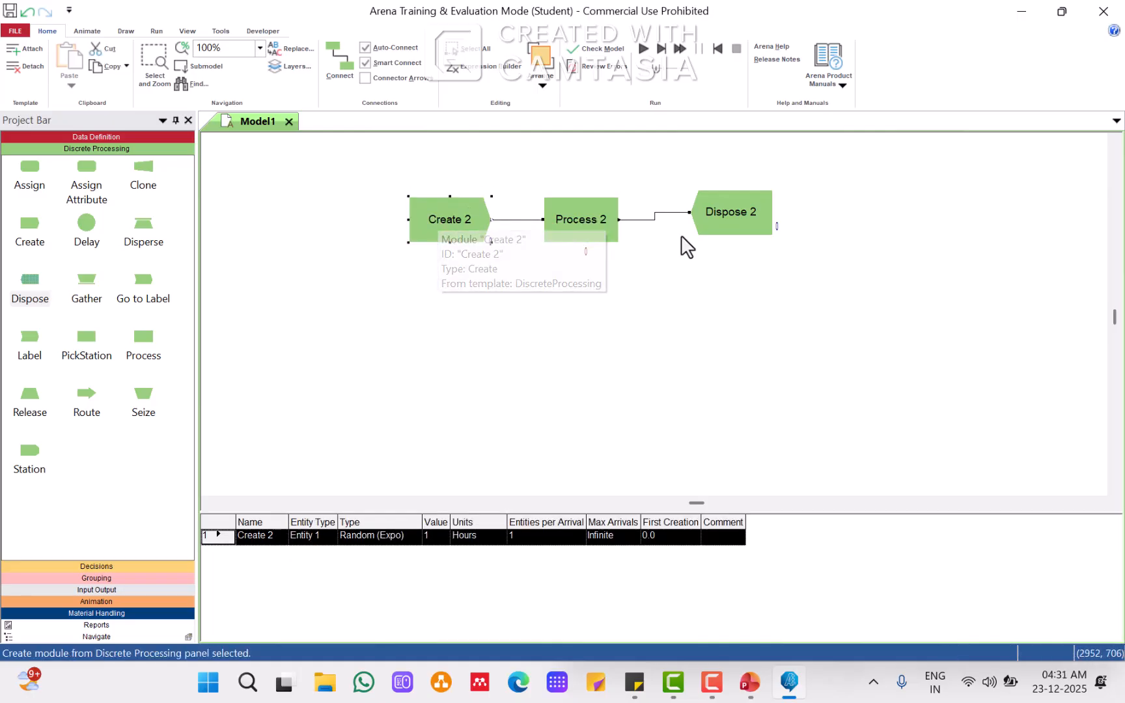
pyautogui.click(725, 220)
pyautogui.moveTo(724, 220); pyautogui.dragTo(723, 211)
pyautogui.click(887, 238)
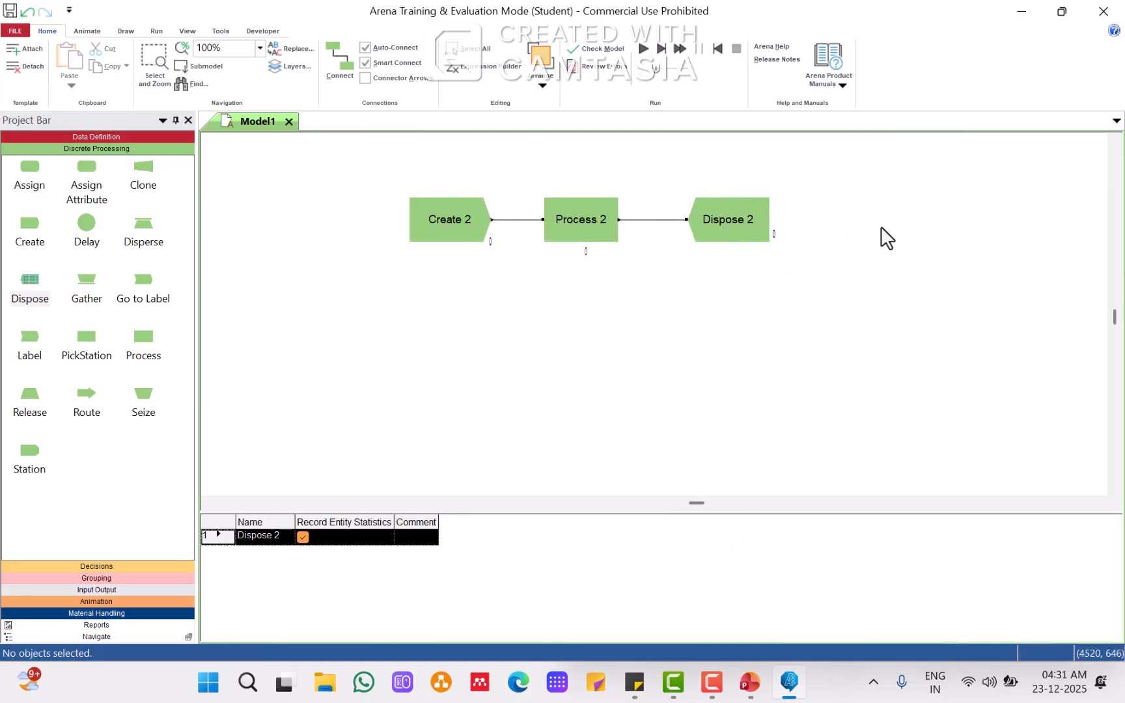
# Step: Open the Create module and set its time-between-arrivals type to Expression
pyautogui.doubleClick(454, 218)
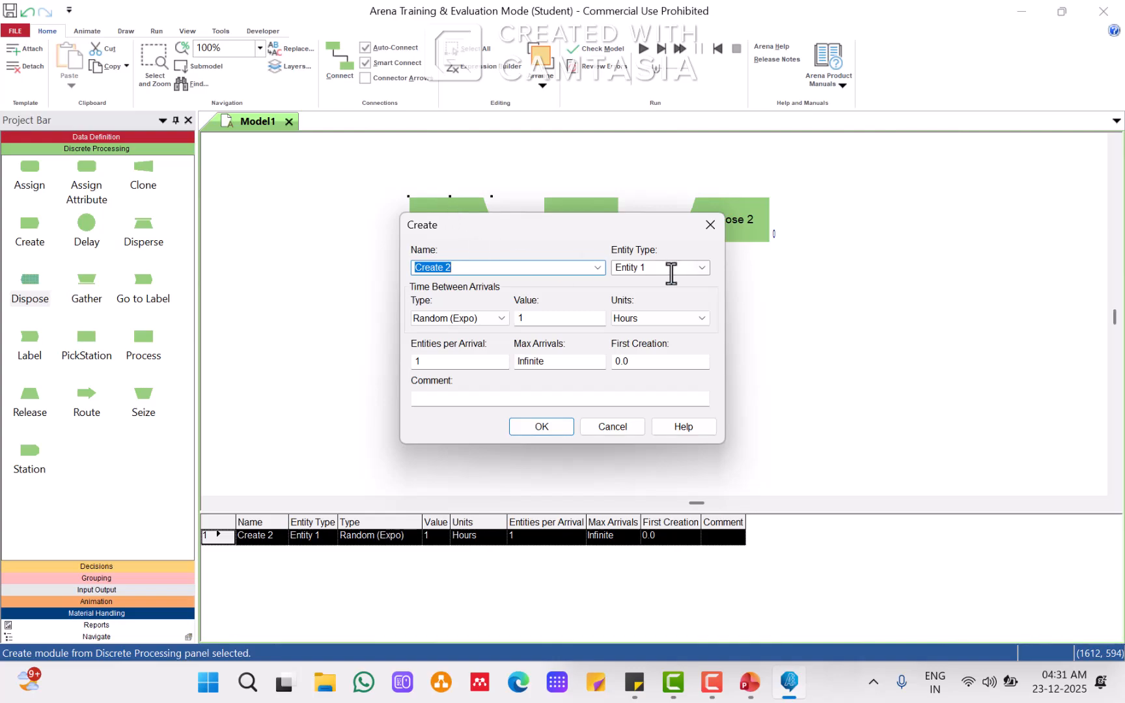
pyautogui.click(505, 317)
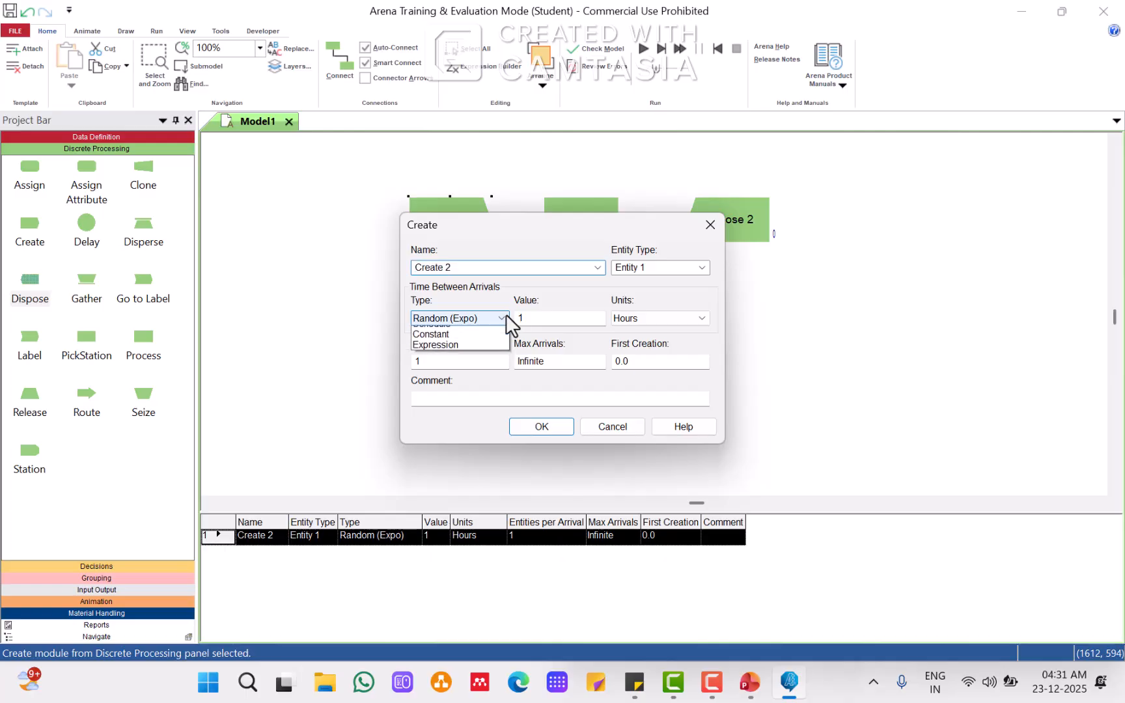
pyautogui.click(465, 363)
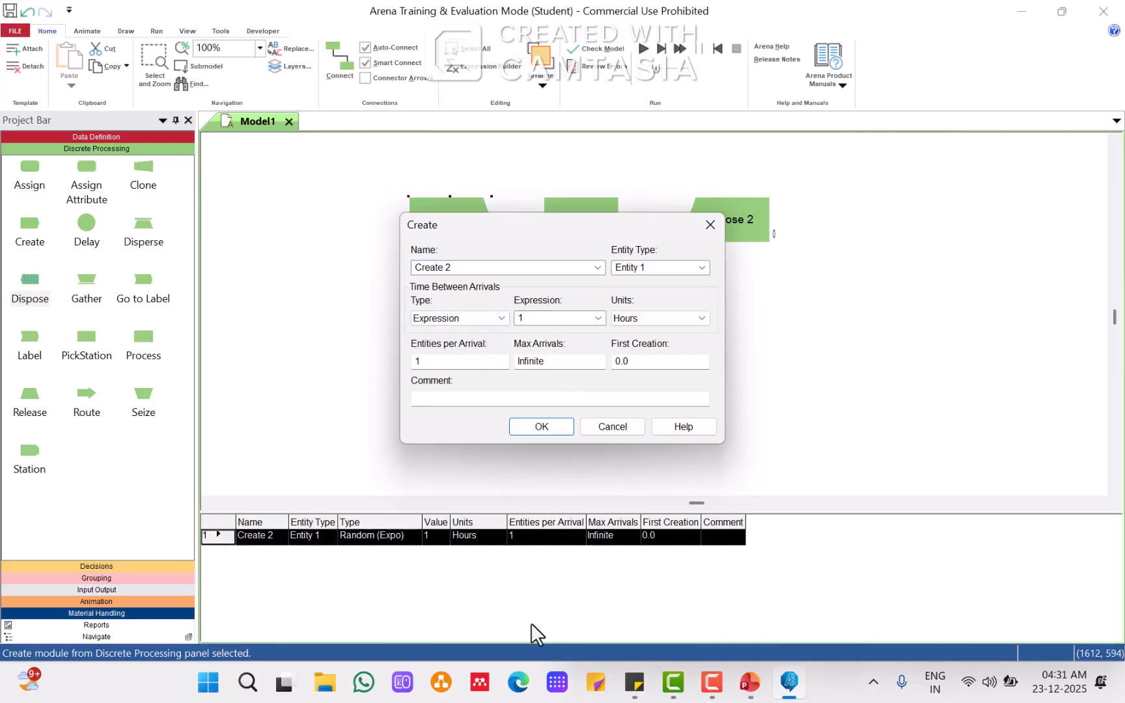
# Step: Switch to the problem slide in PowerPoint and highlight the inter-arrival time statement, then return to Arena
pyautogui.click(612, 664)
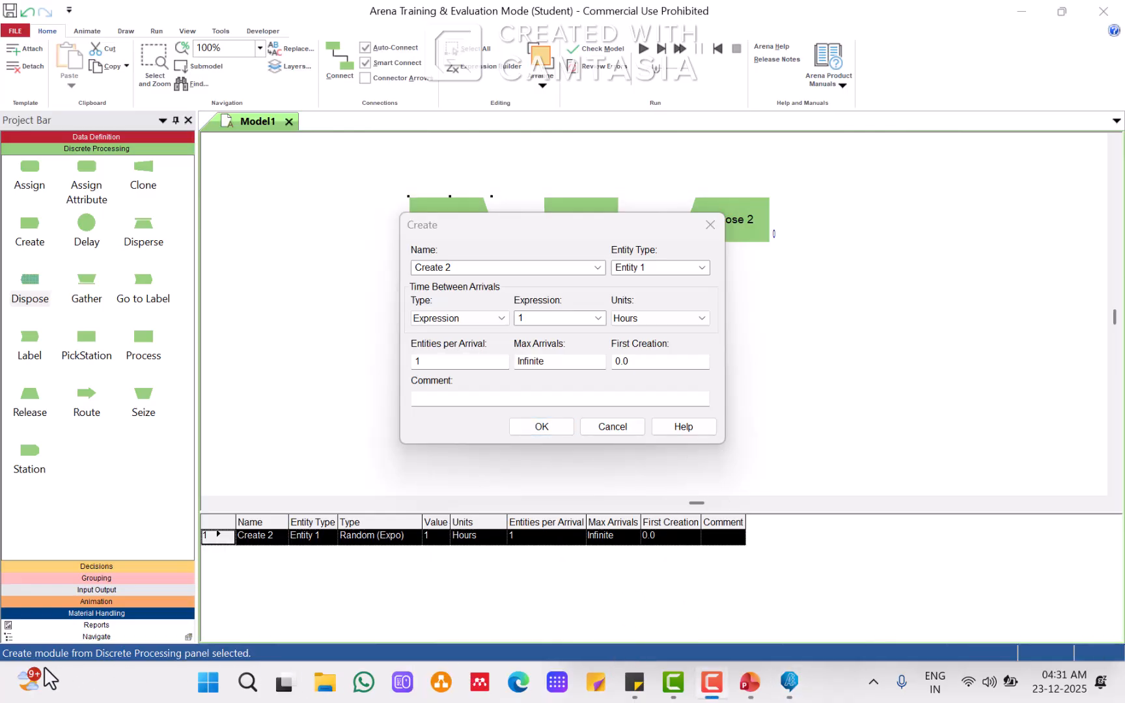
pyautogui.click(750, 691)
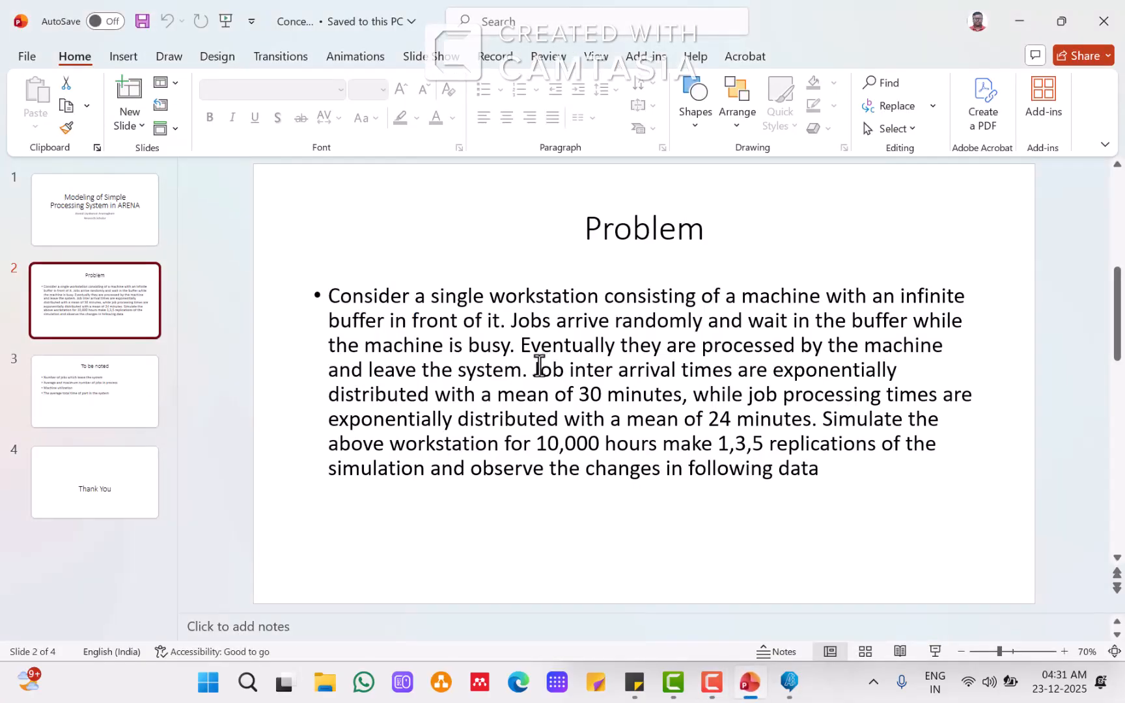
pyautogui.moveTo(532, 369); pyautogui.dragTo(670, 394)
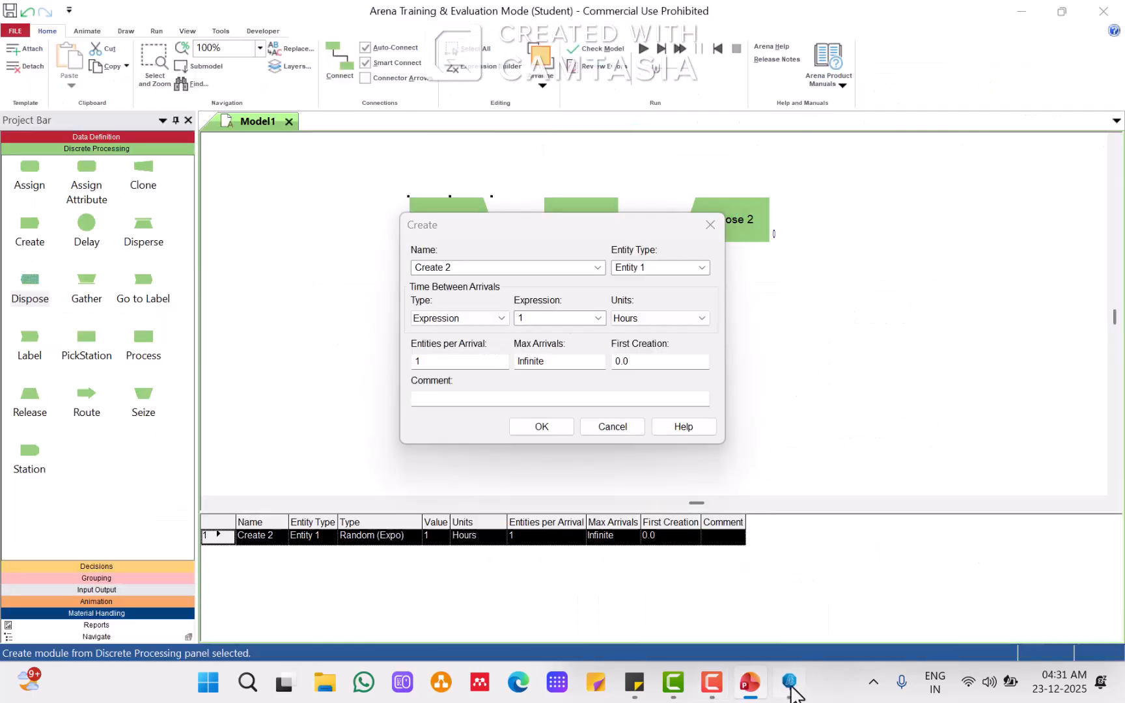
pyautogui.click(790, 682)
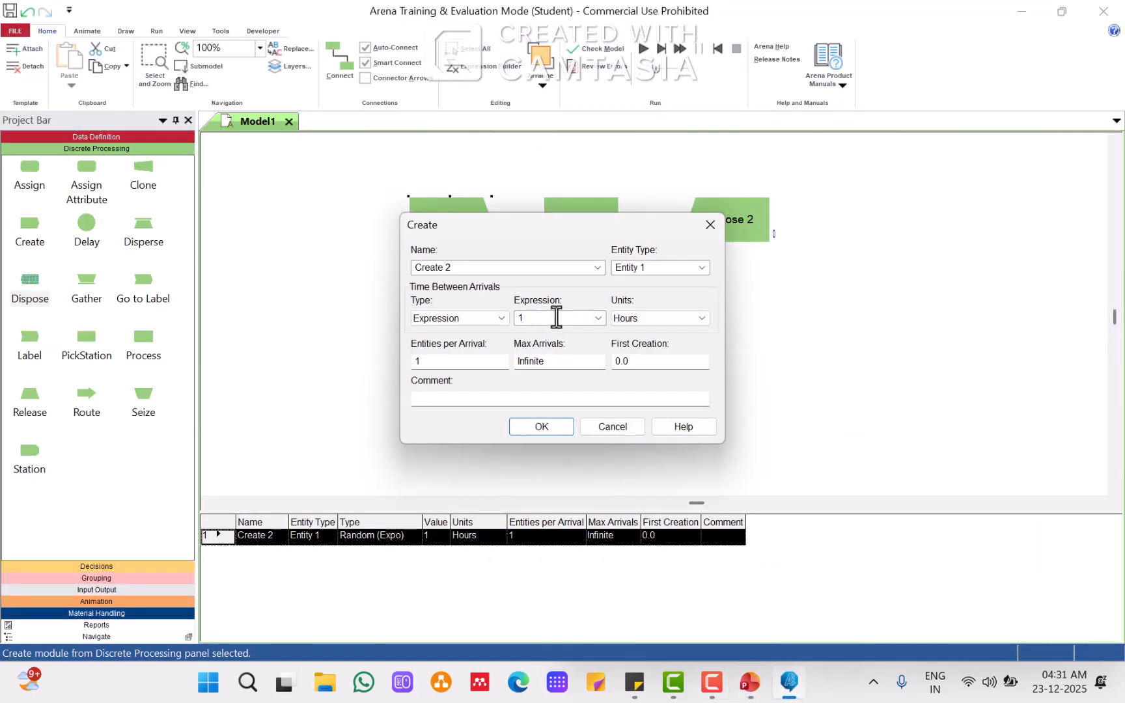
# Step: Set the arrival expression to EXPO(30) with units of Minutes and confirm the Create dialog
pyautogui.click(598, 318)
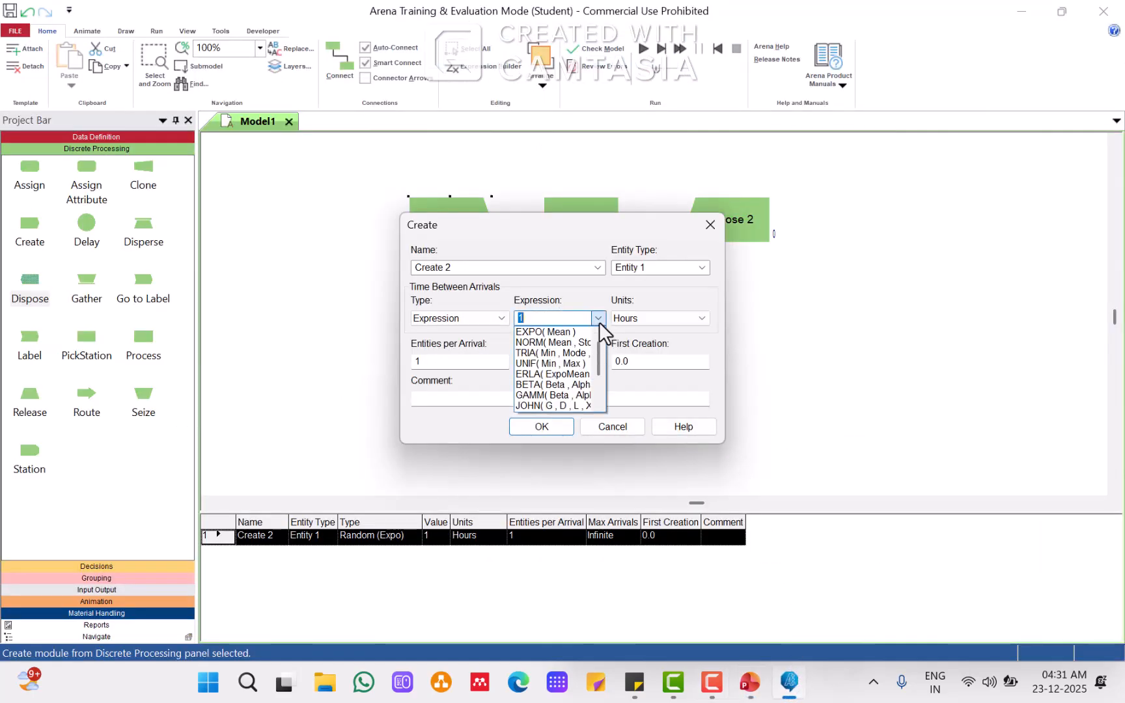
pyautogui.click(567, 332)
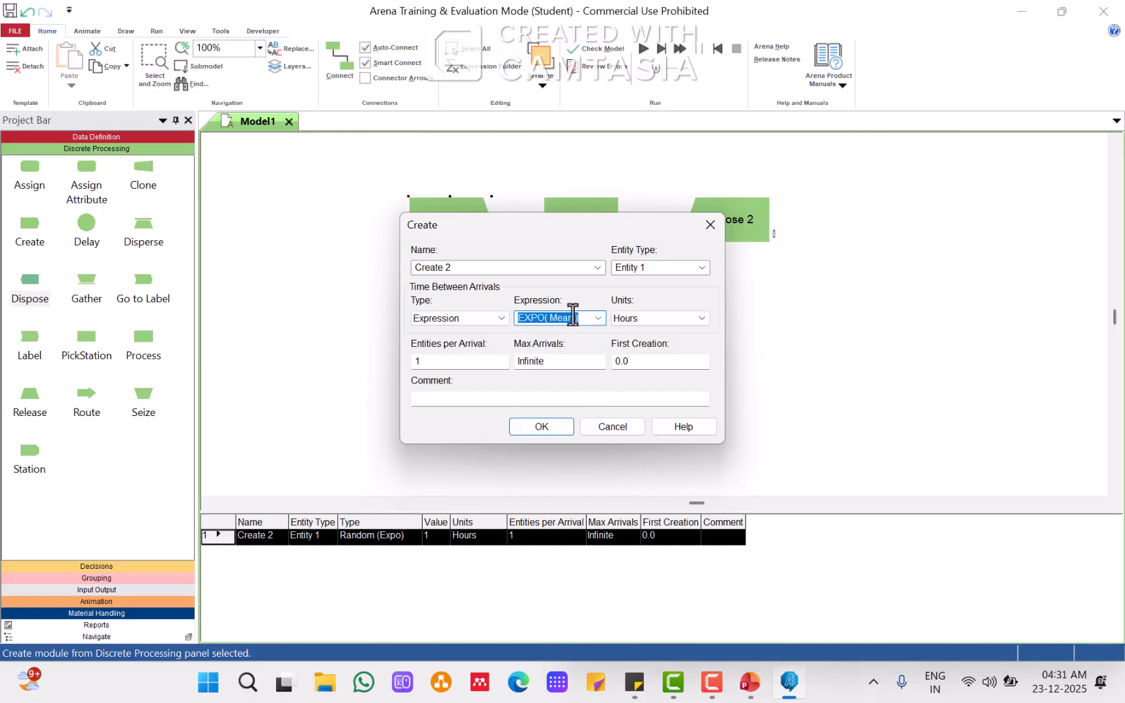
pyautogui.doubleClick(572, 317)
pyautogui.write('30')
pyautogui.click(653, 313)
pyautogui.click(635, 342)
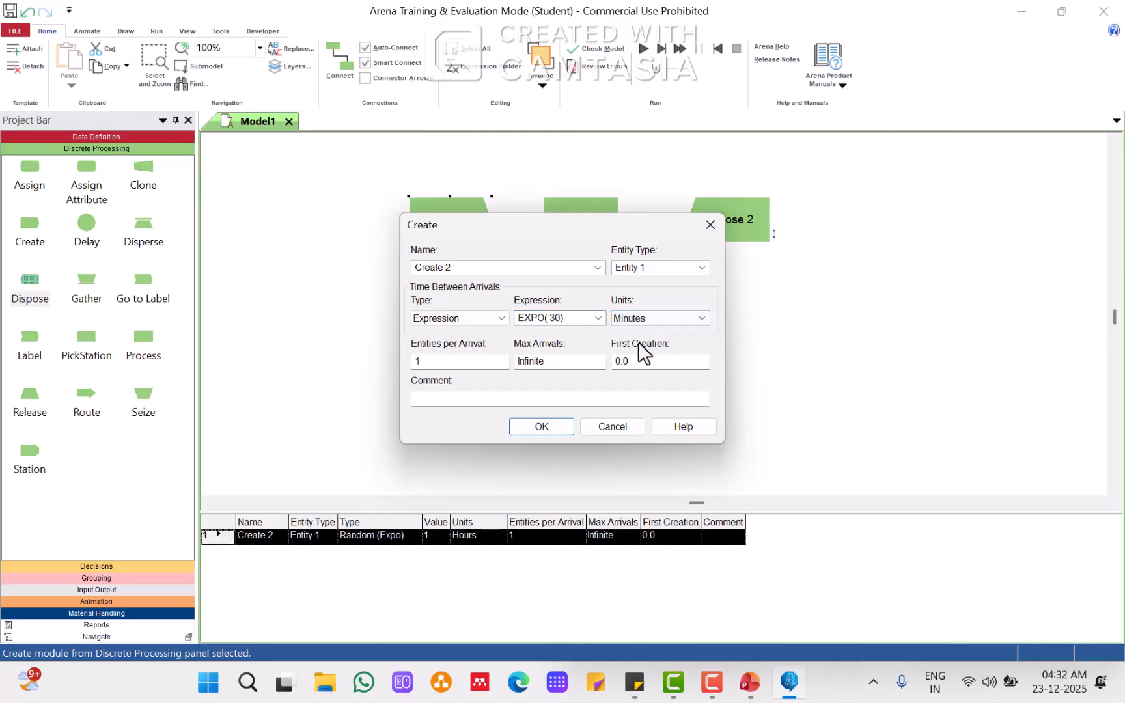
pyautogui.click(541, 427)
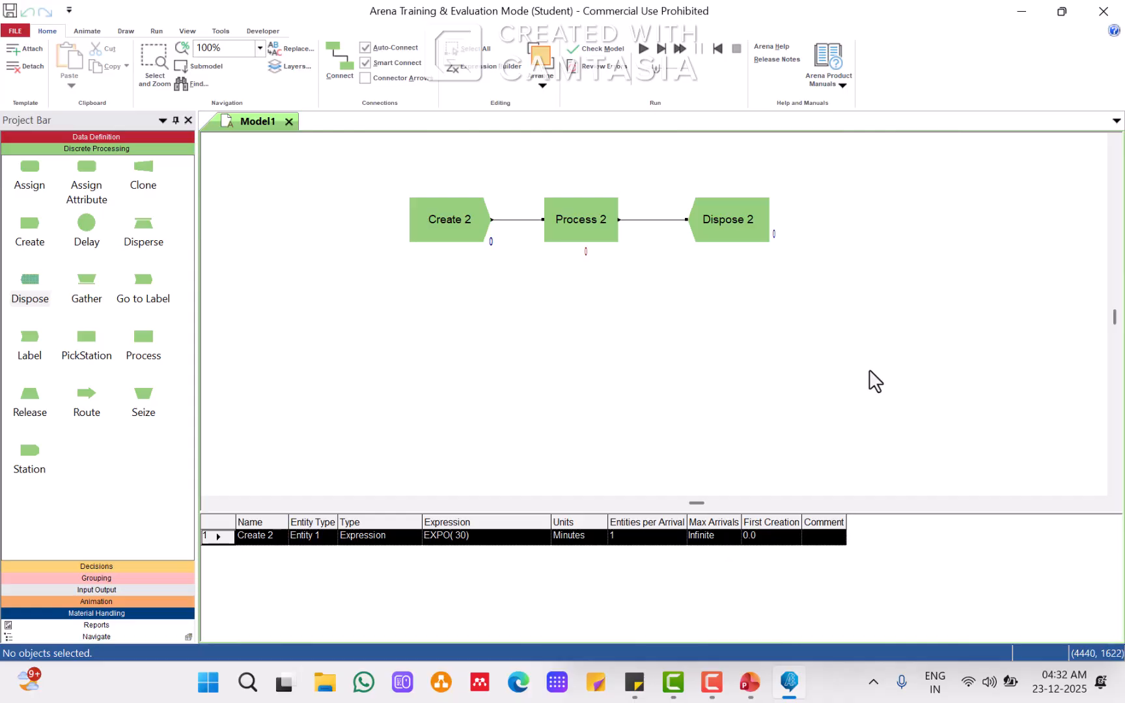
# Step: Open the Process module, then highlight the processing time statement on the problem slide in PowerPoint and return to Arena
pyautogui.doubleClick(590, 222)
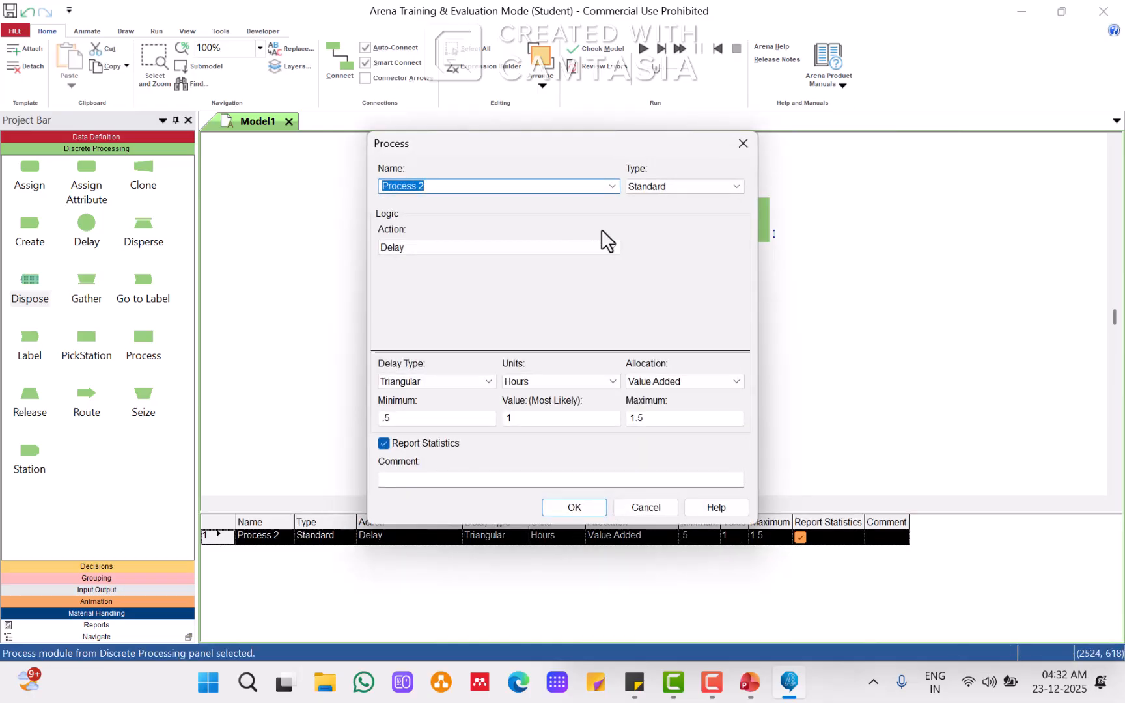
pyautogui.click(758, 686)
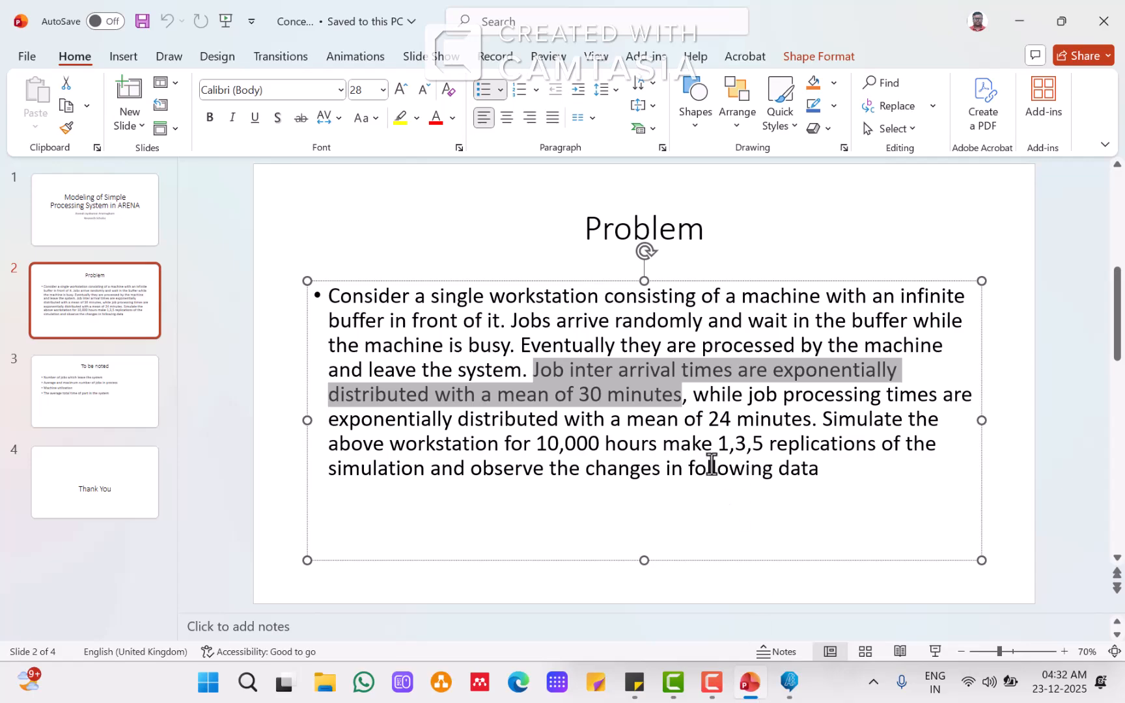
pyautogui.click(698, 393)
pyautogui.moveTo(801, 390); pyautogui.dragTo(778, 418)
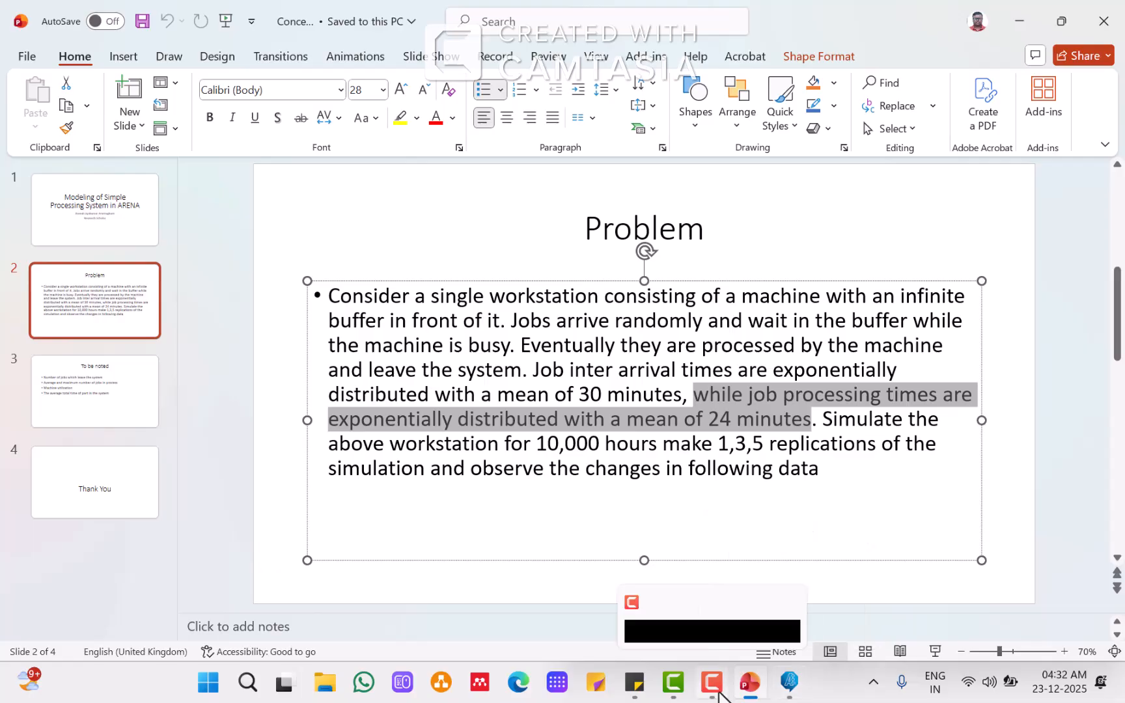
pyautogui.click(791, 691)
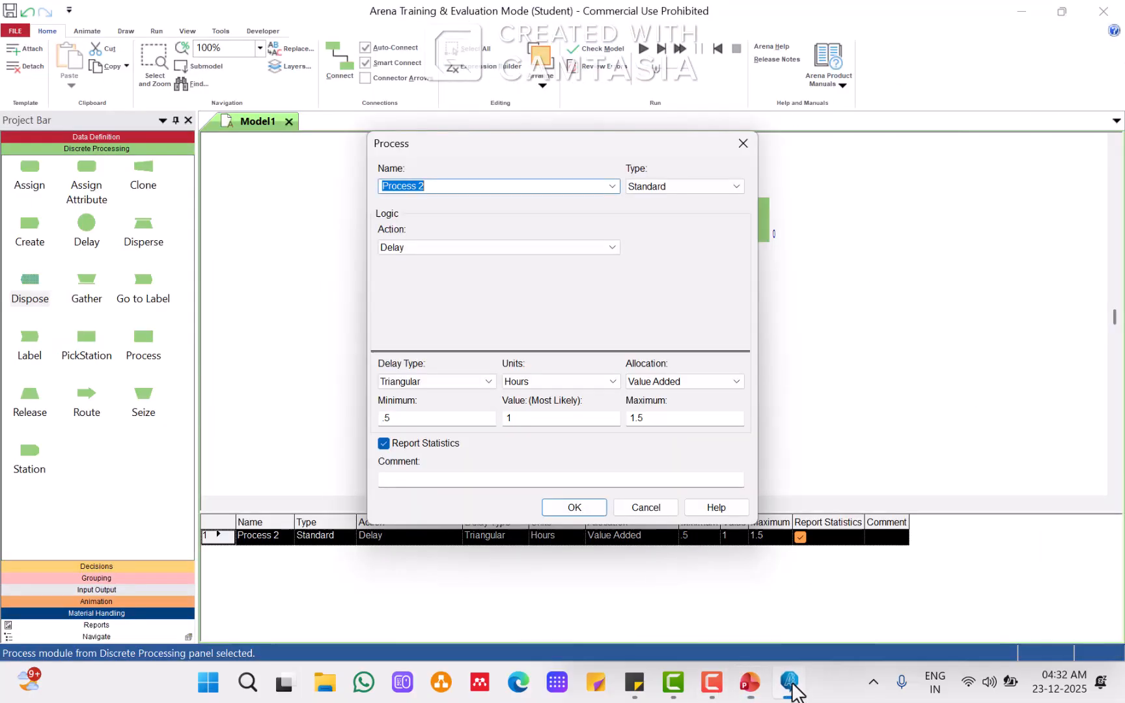
# Step: Set the Process action to Seize Delay Release and add Resource 1 with 1 unit to seize and release
pyautogui.doubleClick(609, 249)
pyautogui.click(609, 249)
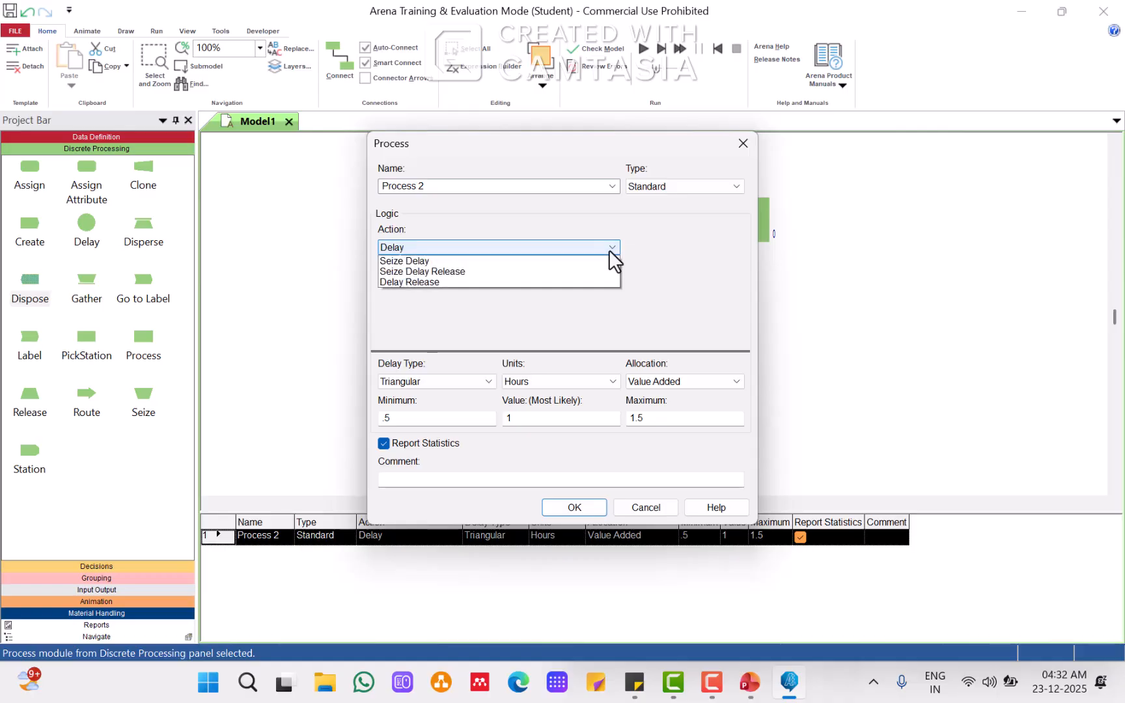
pyautogui.click(584, 282)
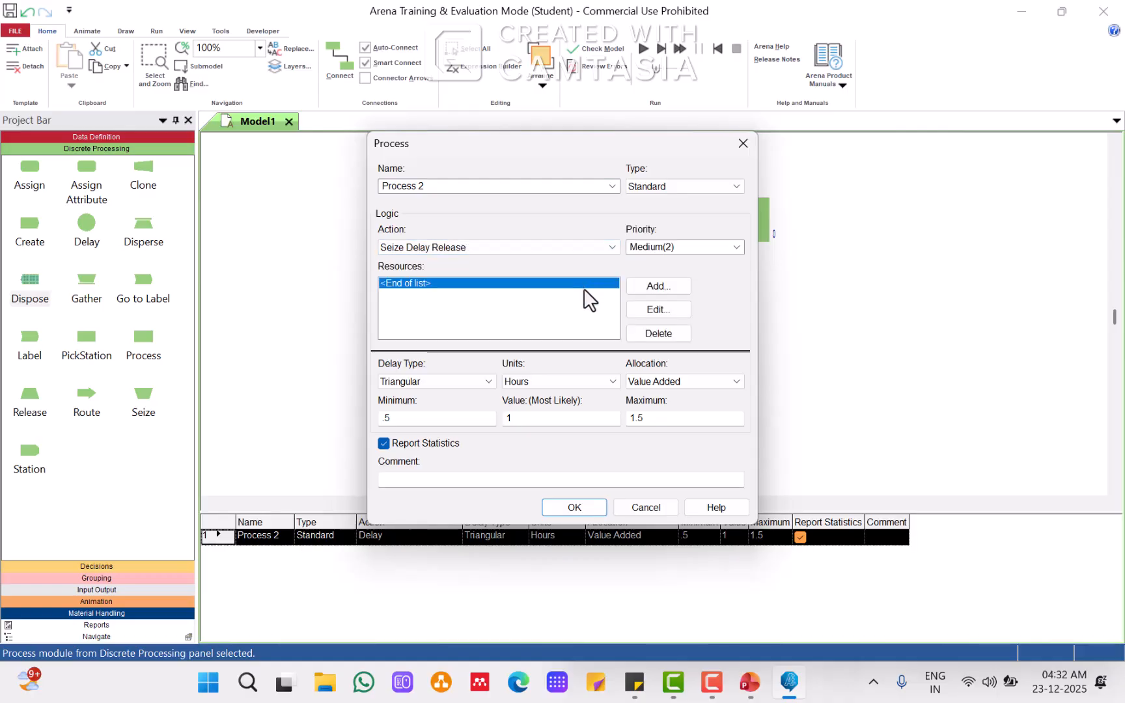
pyautogui.click(656, 287)
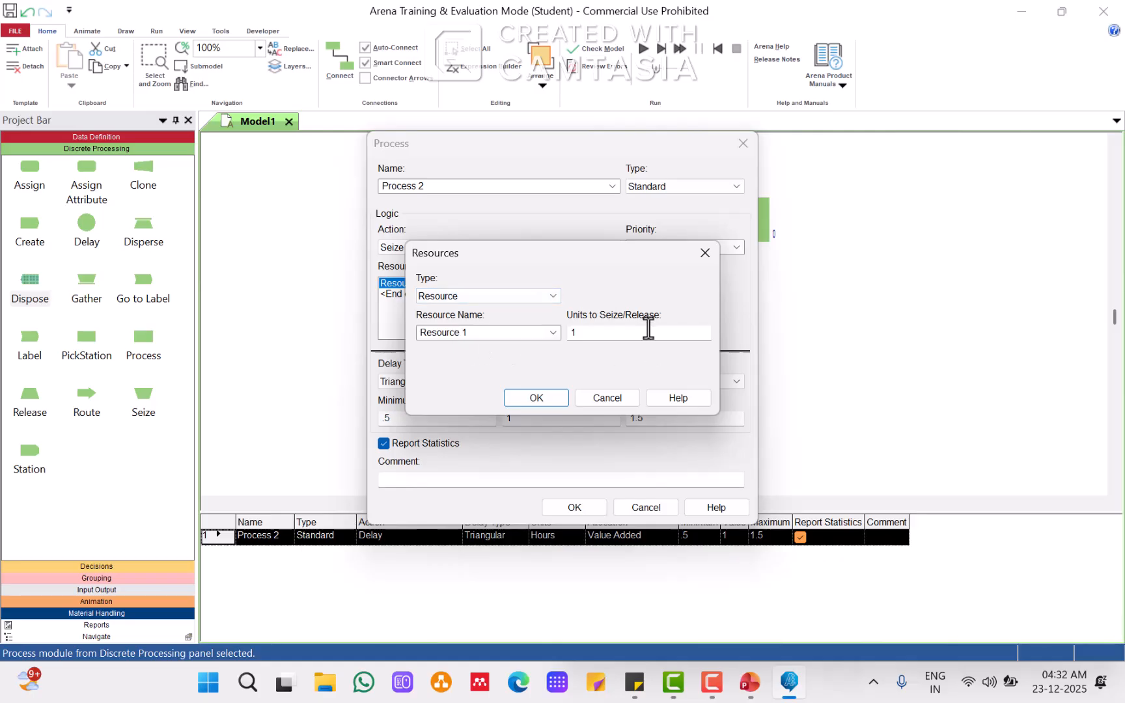
pyautogui.click(542, 403)
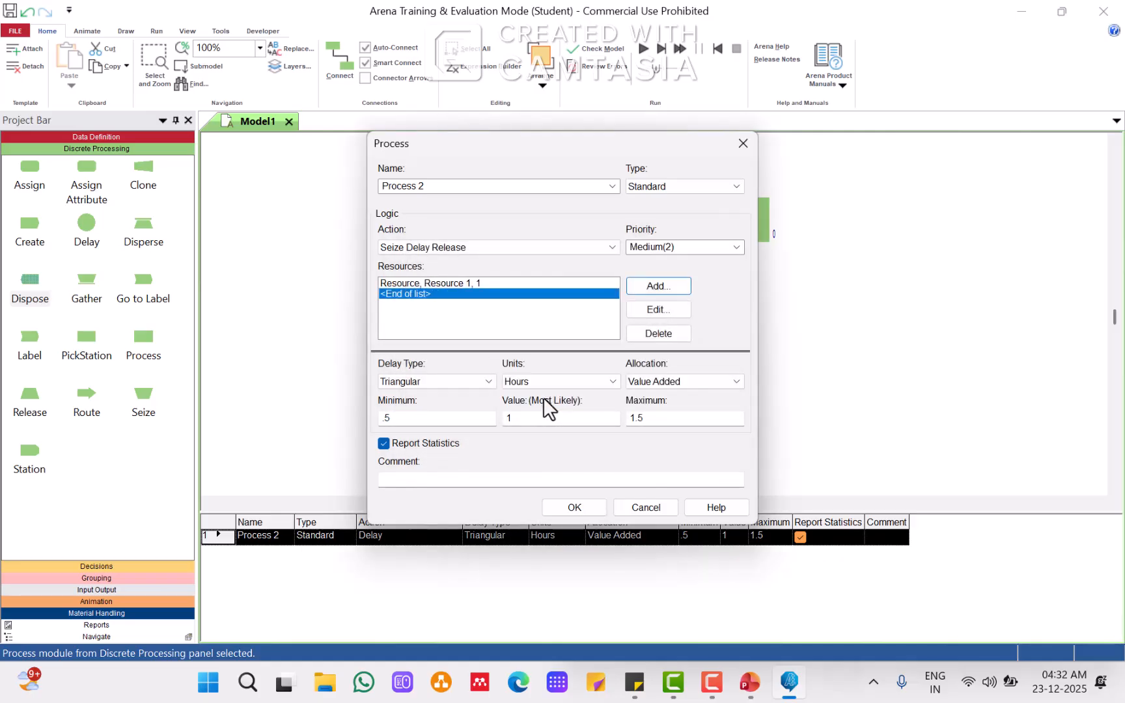
# Step: Set the Process delay type to Expression with units of Minutes
pyautogui.click(487, 382)
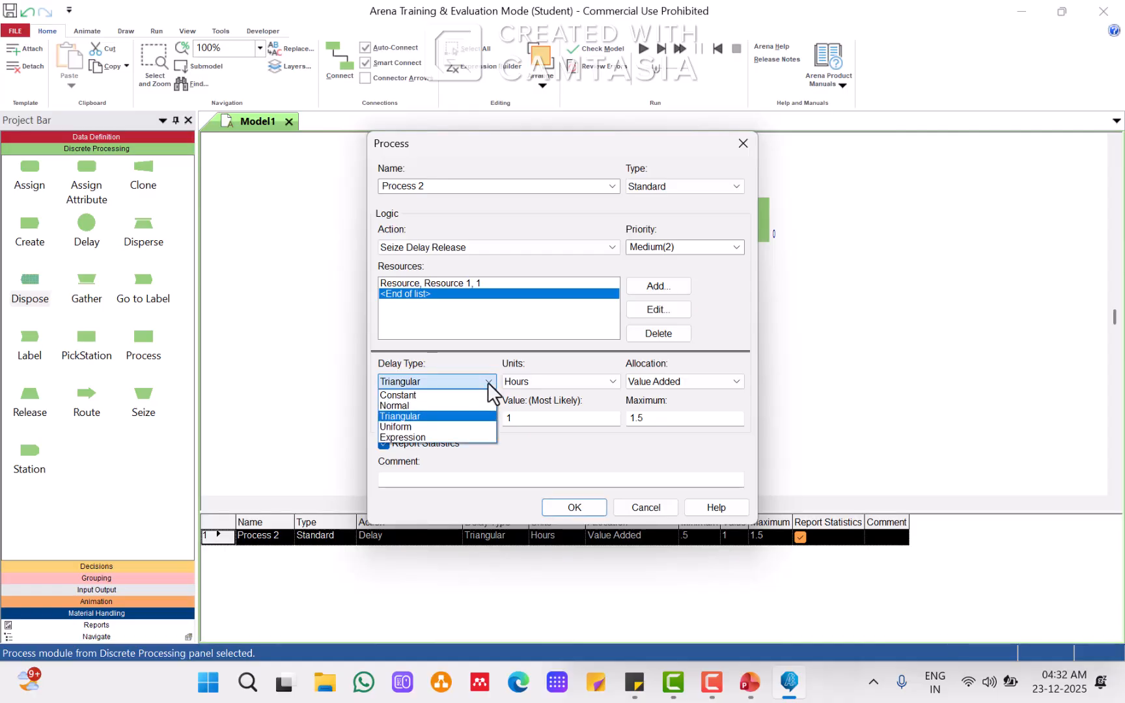
pyautogui.click(444, 437)
pyautogui.click(598, 378)
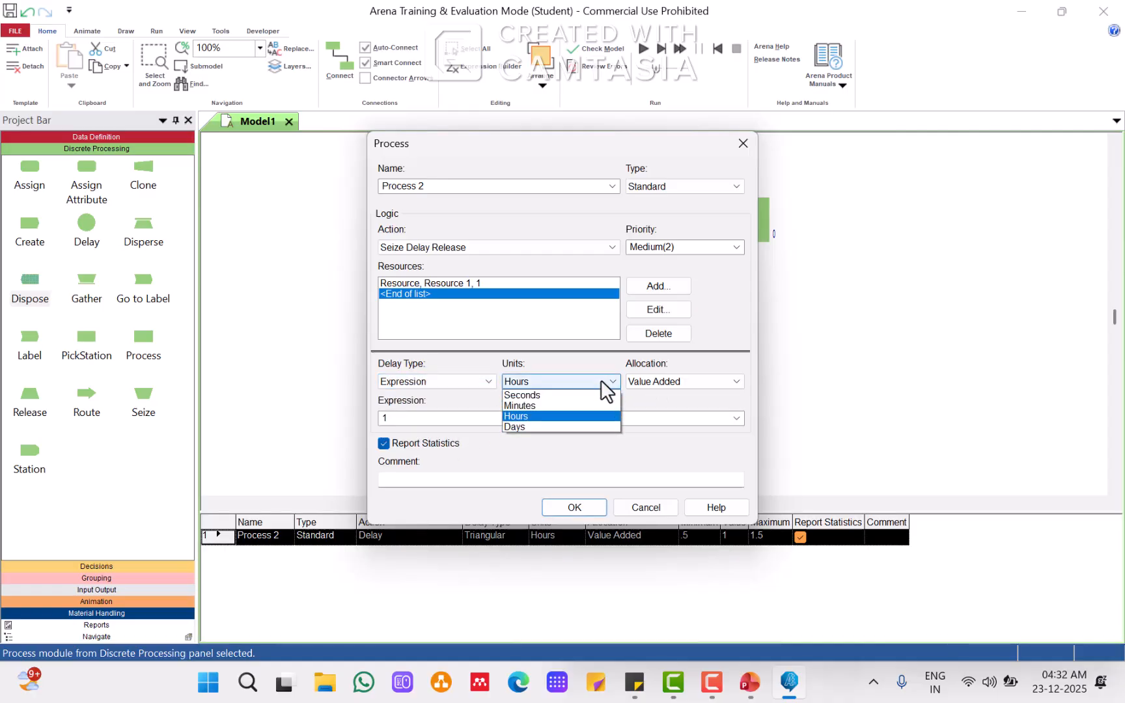
pyautogui.click(573, 402)
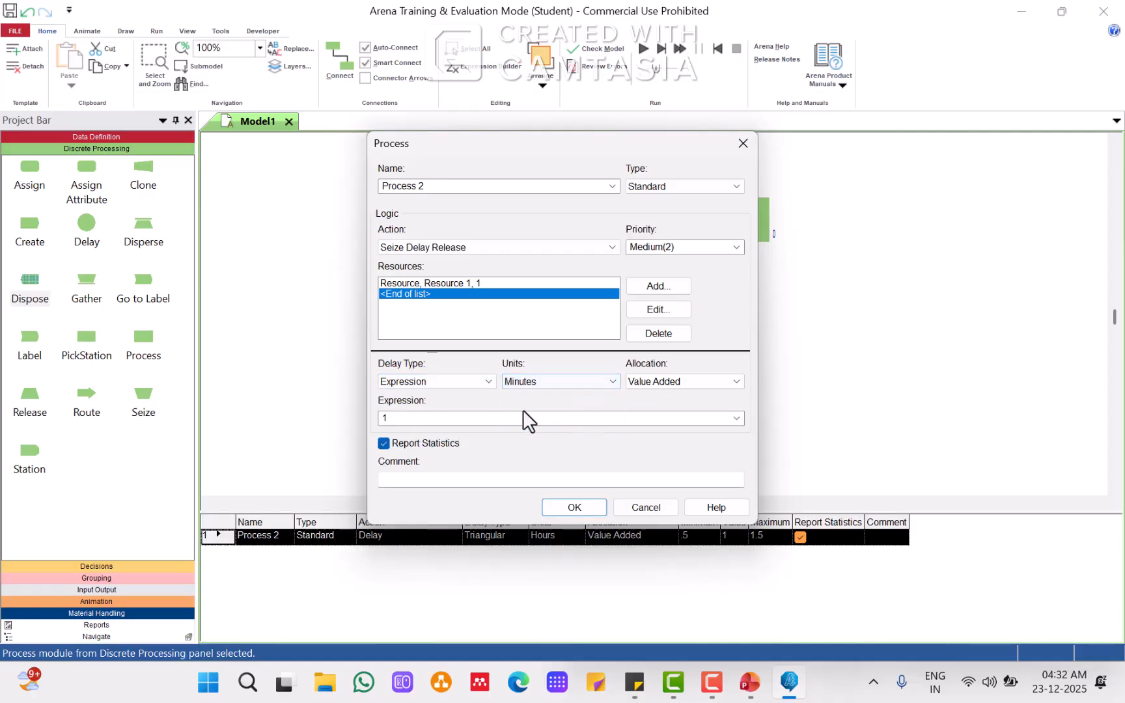
# Step: Build the delay expression EXPO(24) from the Exponential random distribution in the Expression Builder and confirm the Process dialog
pyautogui.rightClick(465, 418)
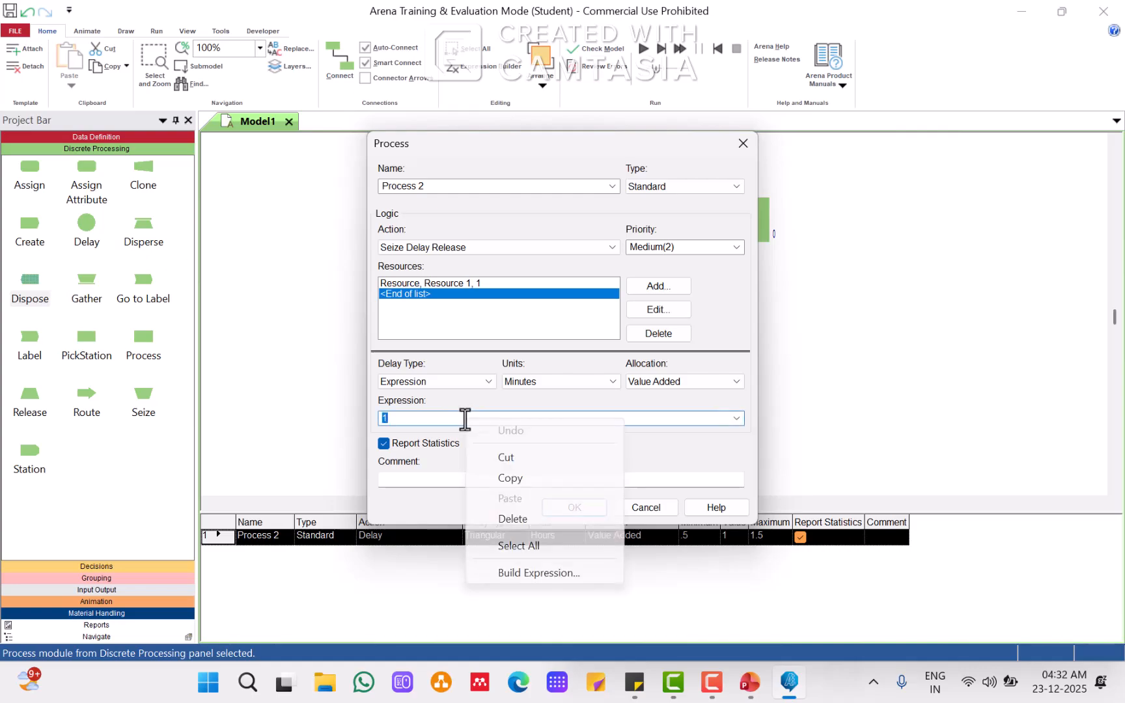
pyautogui.click(514, 573)
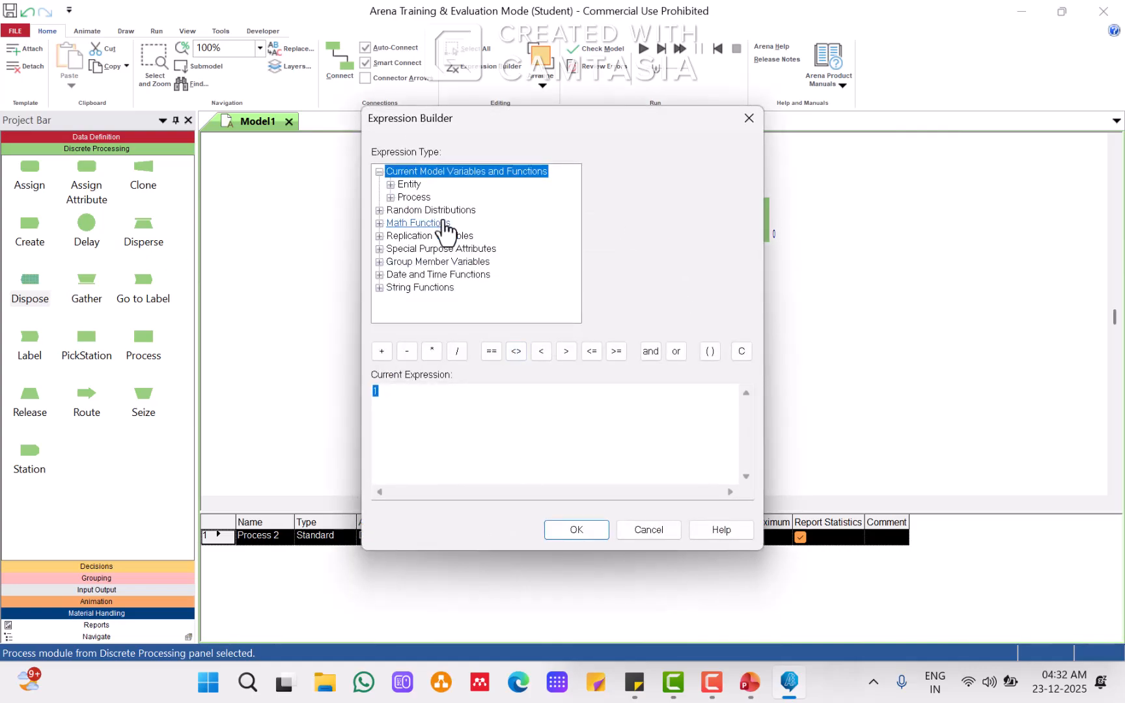
pyautogui.click(379, 210)
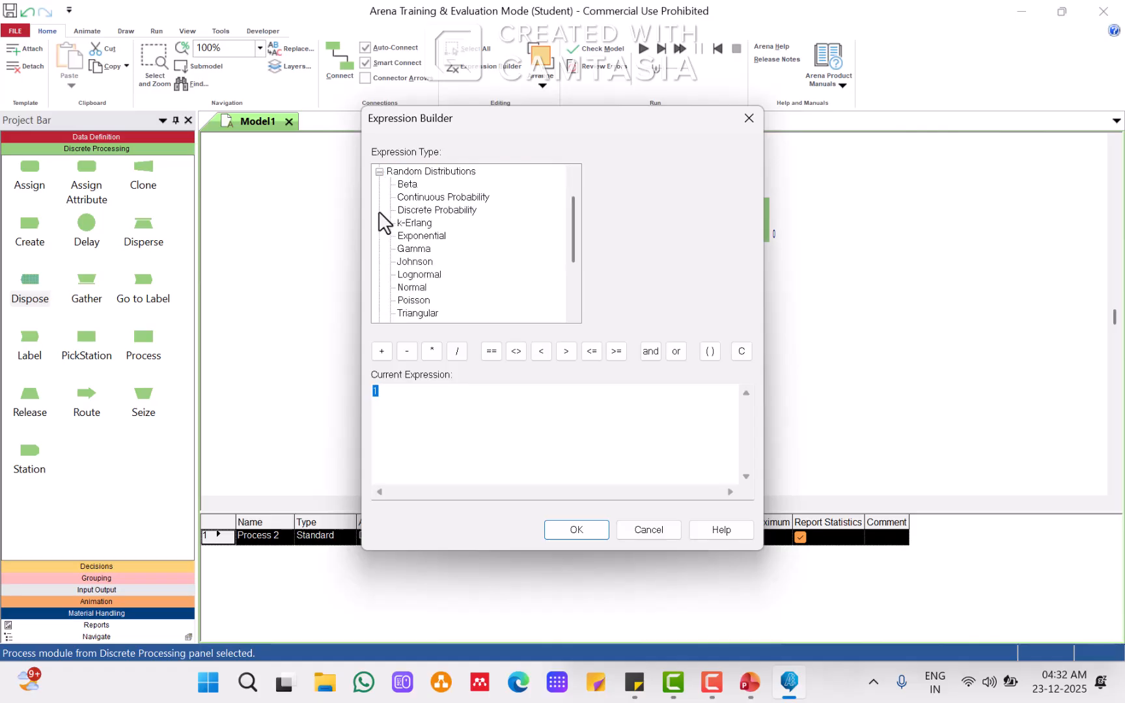
pyautogui.click(432, 239)
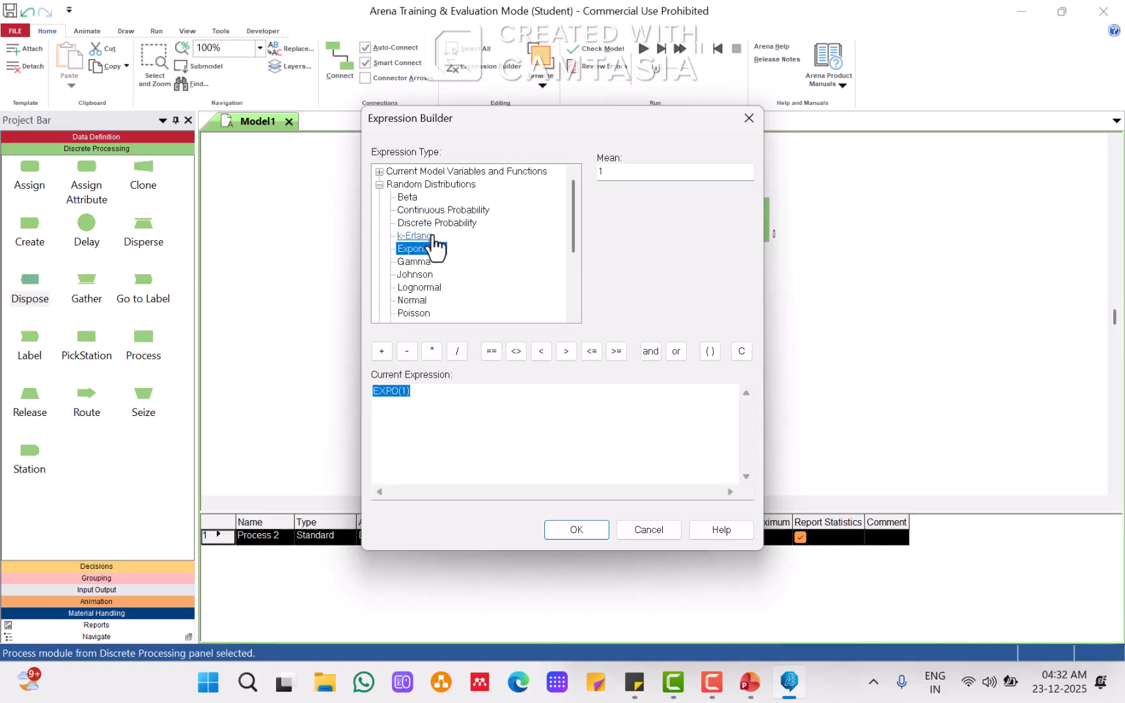
pyautogui.click(406, 391)
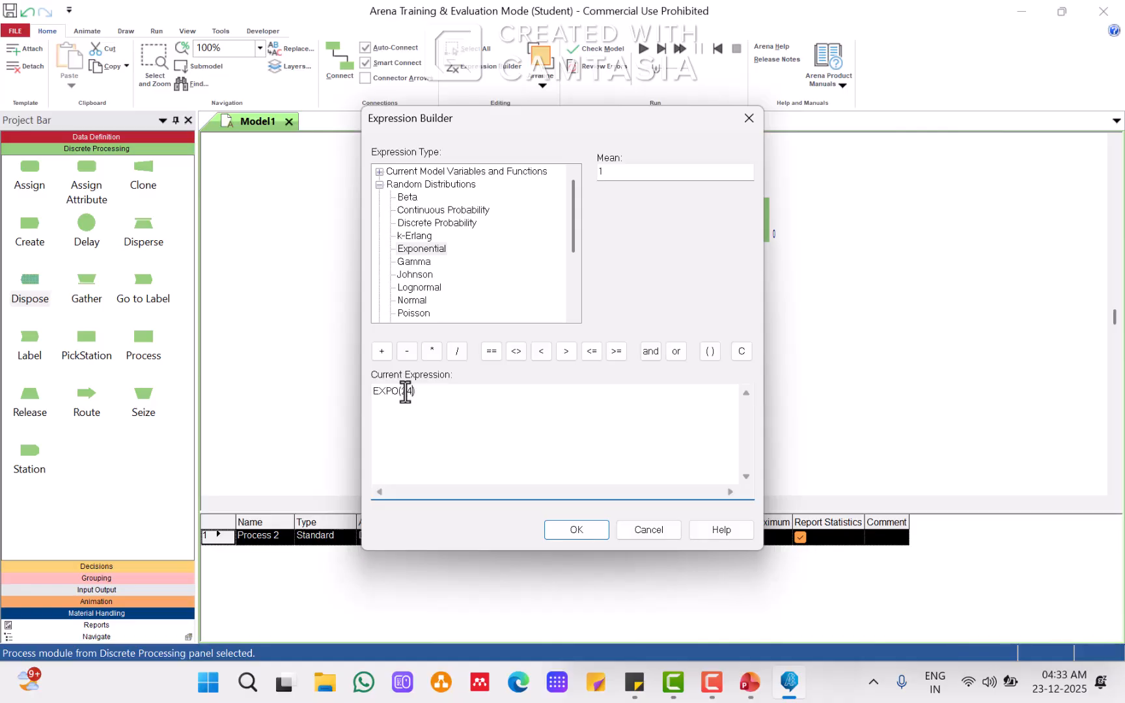
pyautogui.click(755, 689)
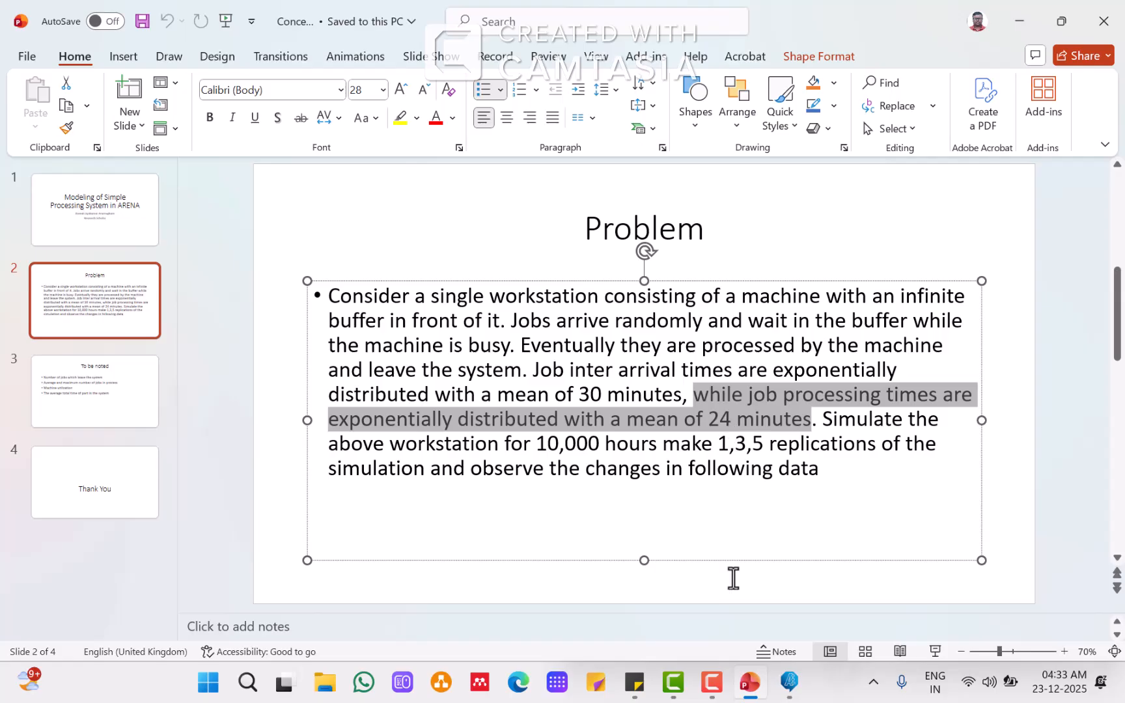
pyautogui.click(789, 682)
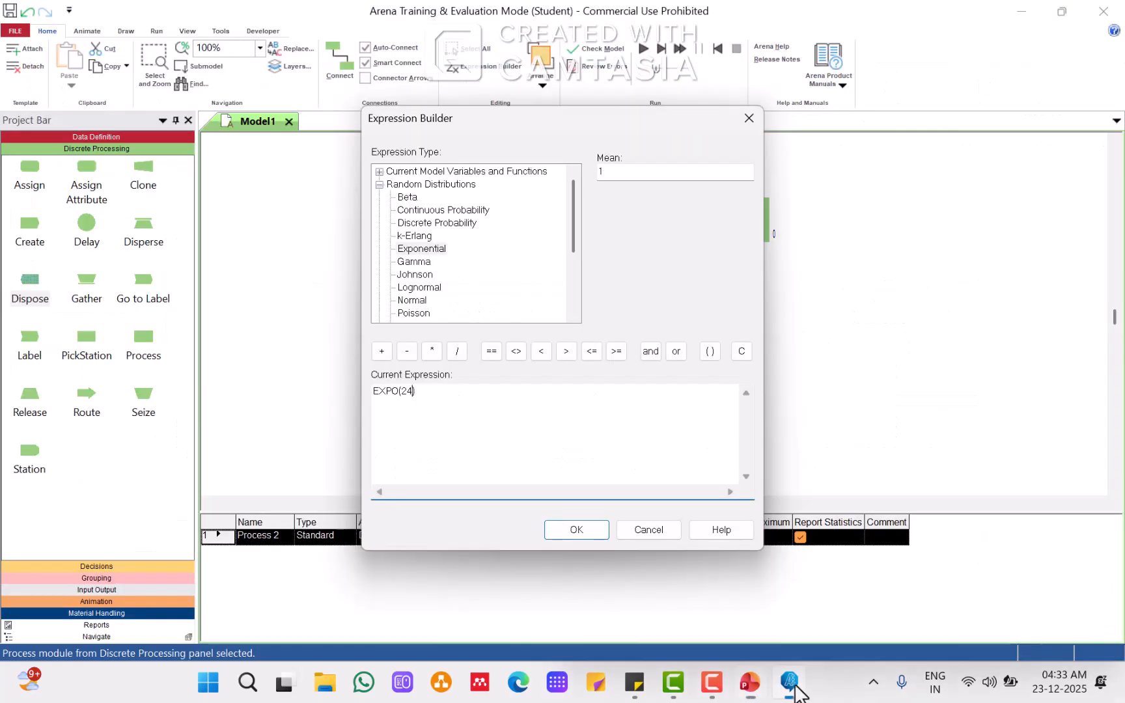
pyautogui.click(589, 532)
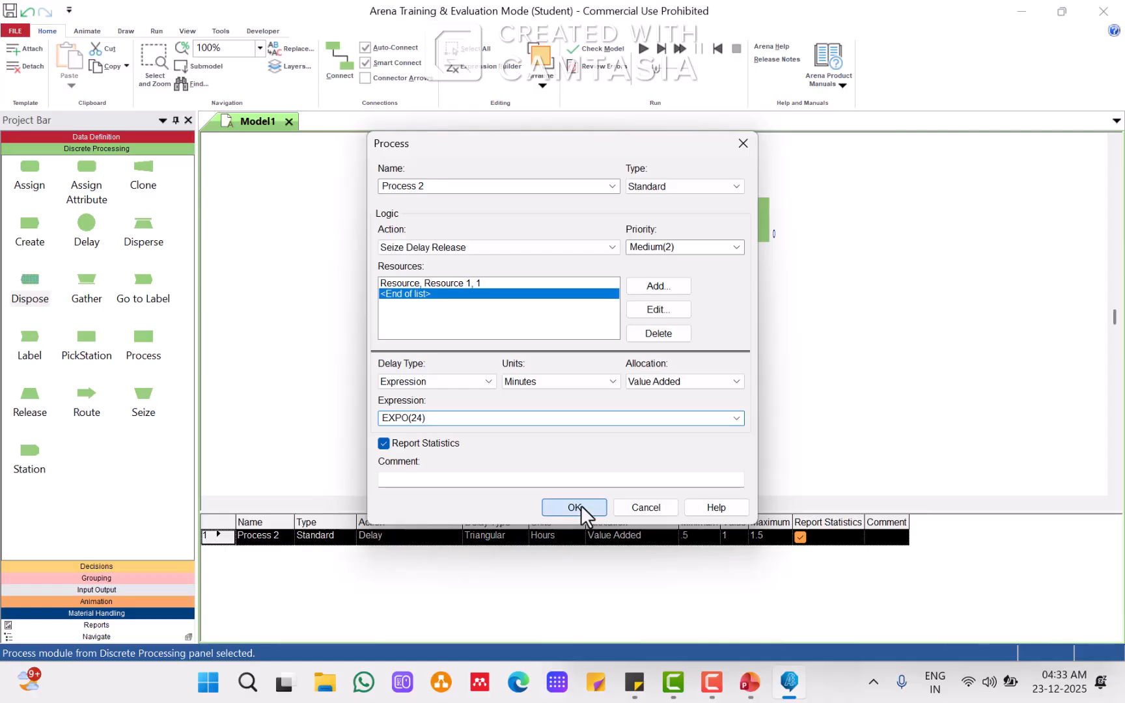
pyautogui.click(581, 506)
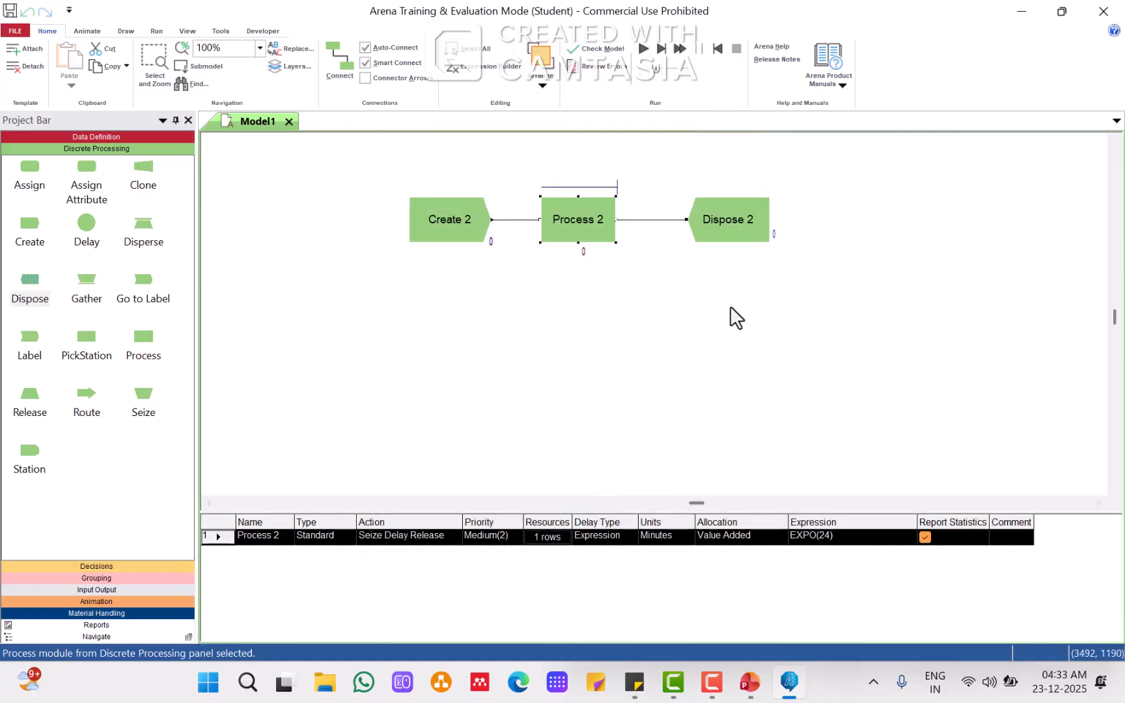
# Step: Move and enlarge the counter variables of the Create, Process and Dispose modules to sit below each module
pyautogui.click(490, 241)
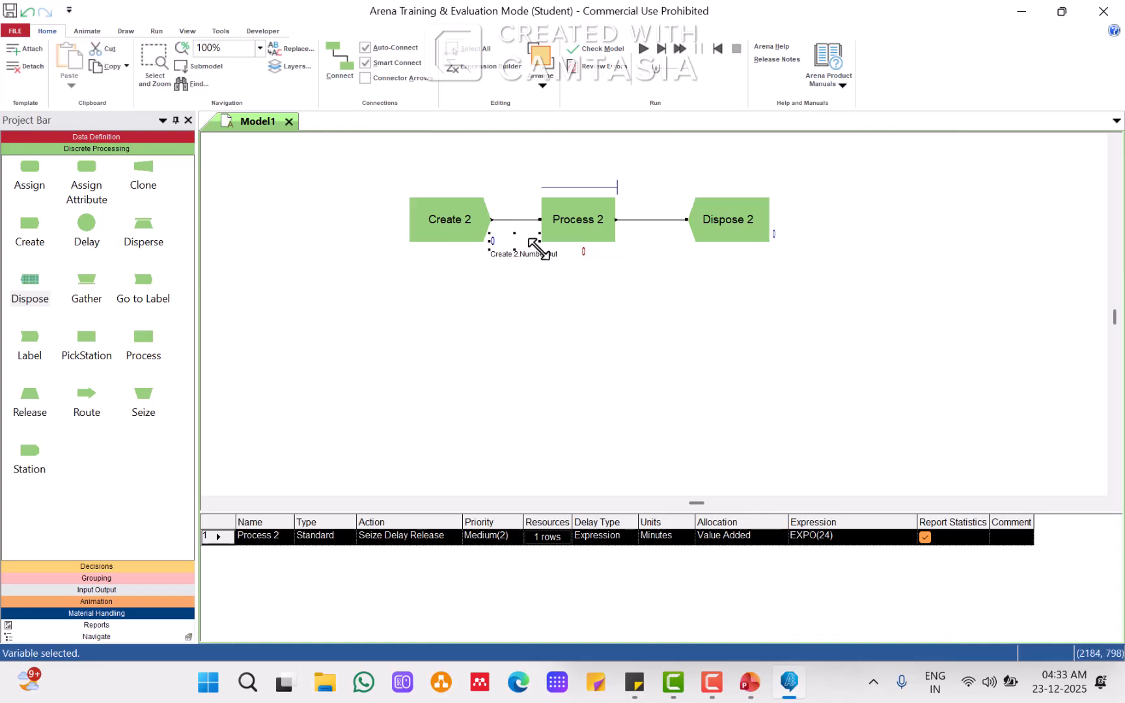
pyautogui.click(535, 262)
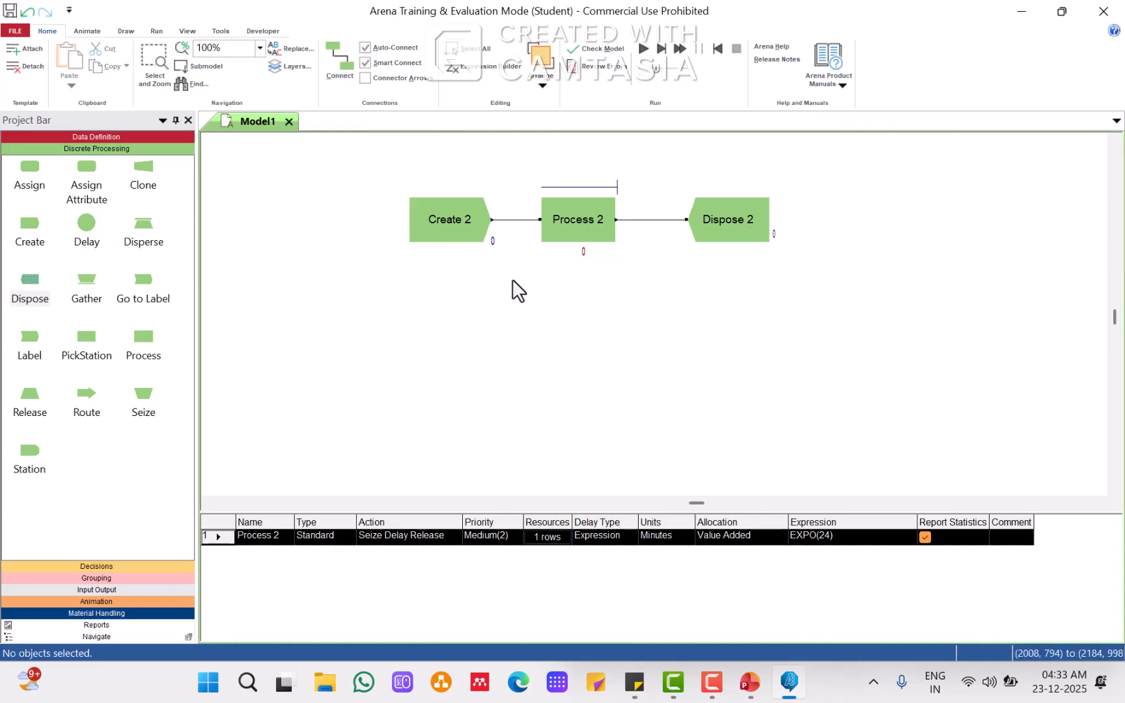
pyautogui.click(495, 245)
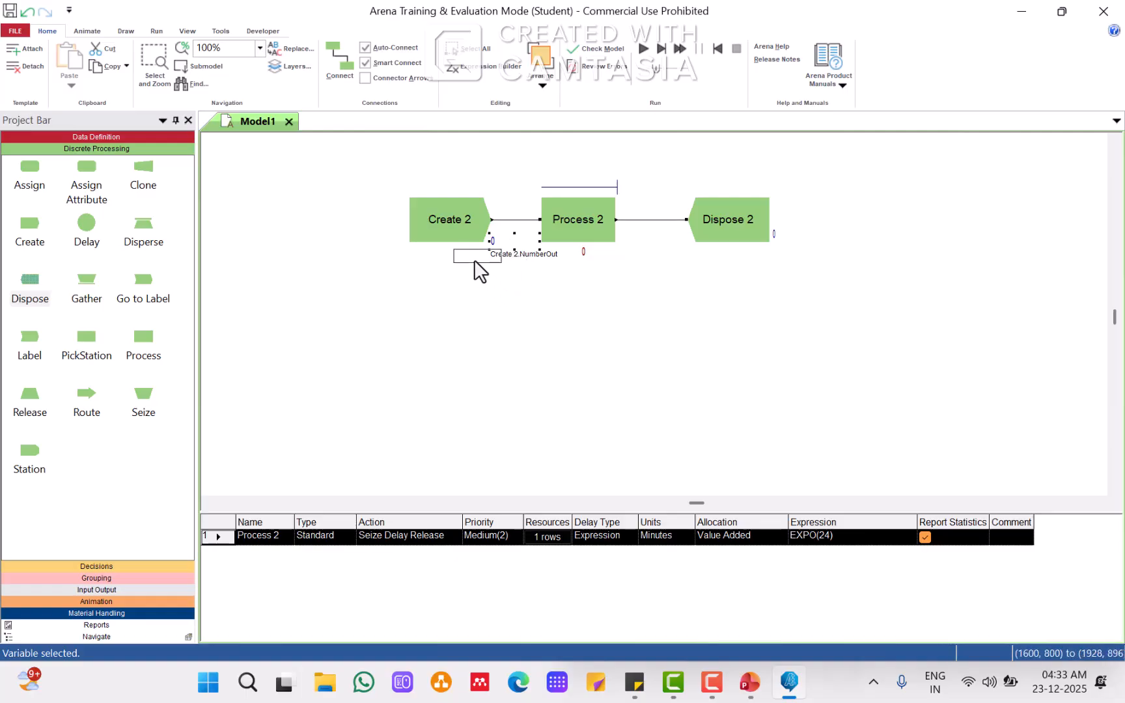
pyautogui.moveTo(475, 261); pyautogui.dragTo(496, 260)
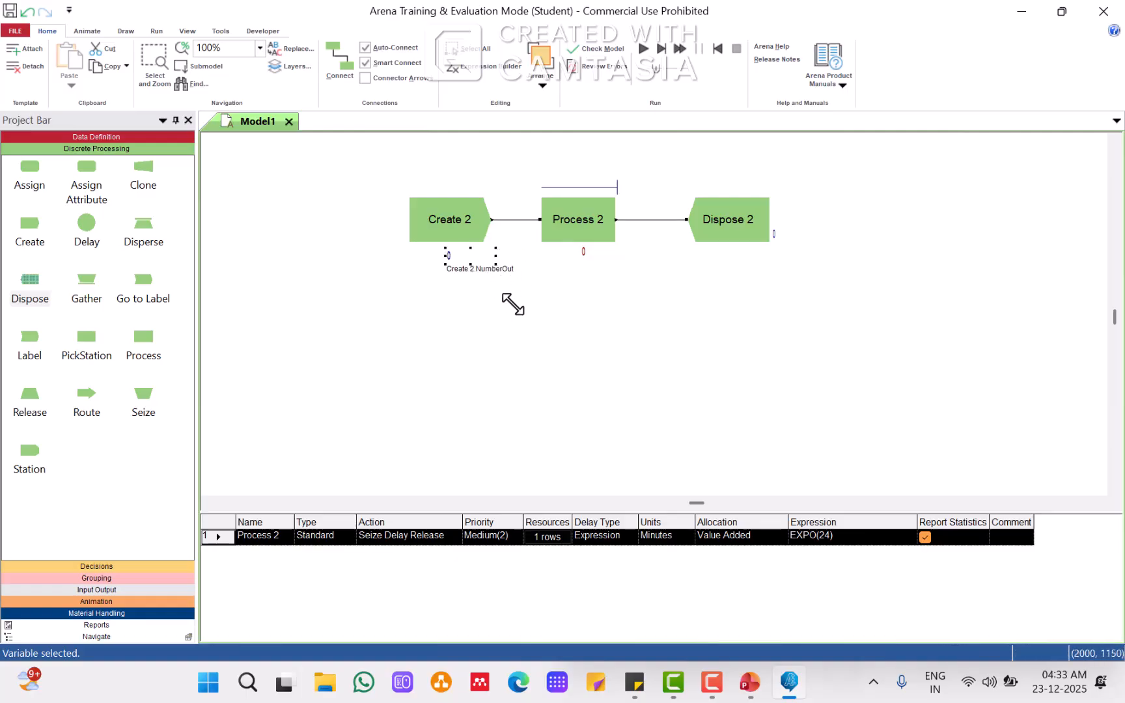
pyautogui.moveTo(513, 303); pyautogui.dragTo(514, 311)
pyautogui.click(588, 255)
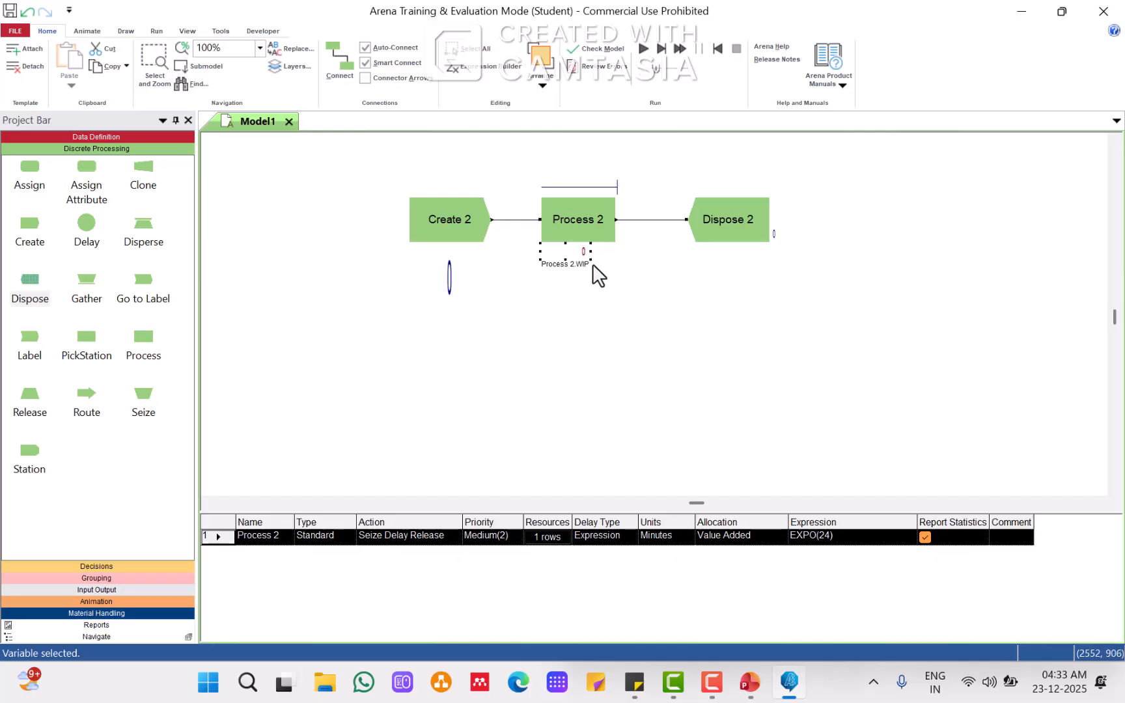
pyautogui.moveTo(610, 298); pyautogui.dragTo(615, 307)
pyautogui.click(773, 234)
pyautogui.moveTo(775, 242); pyautogui.dragTo(838, 301)
pyautogui.click(915, 279)
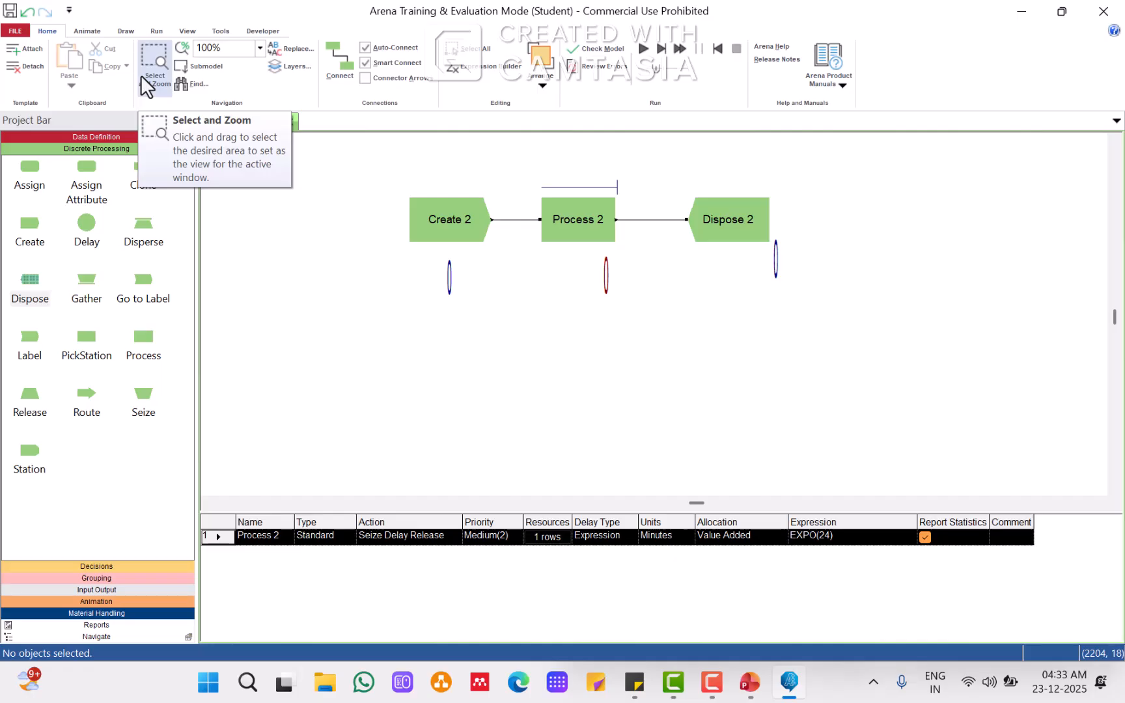
# Step: Open the Run Setup replication parameters and highlight the 10,000 hours simulation length on the problem slide, then return to Arena
pyautogui.click(151, 32)
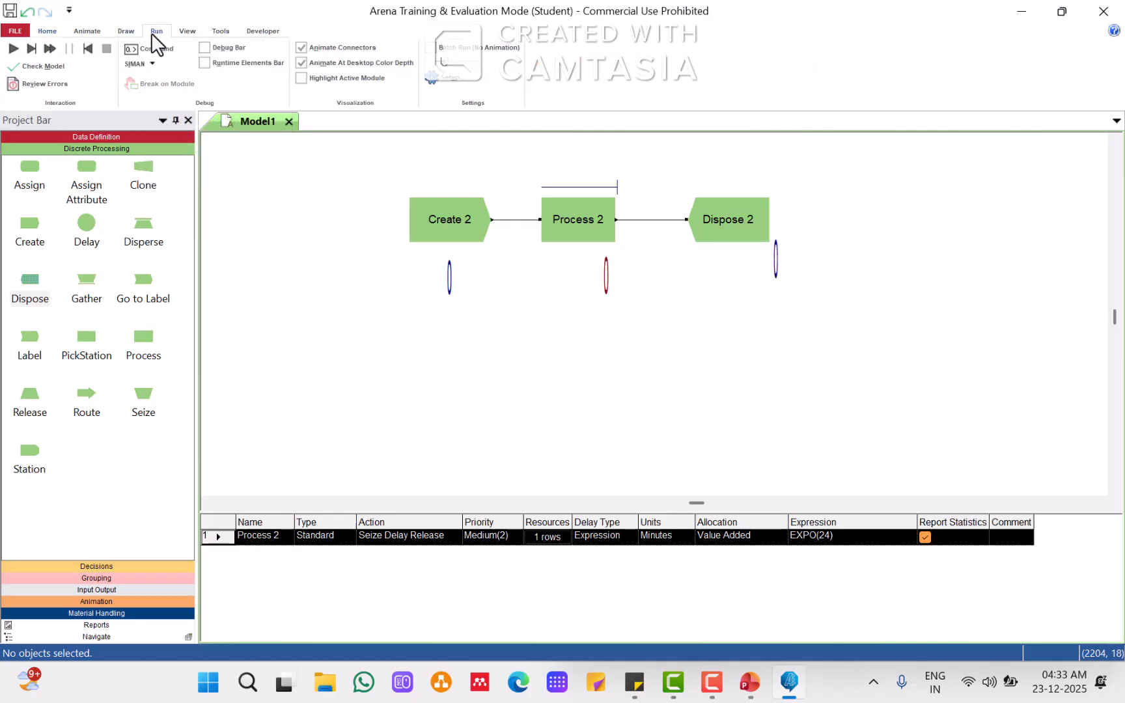
pyautogui.click(438, 75)
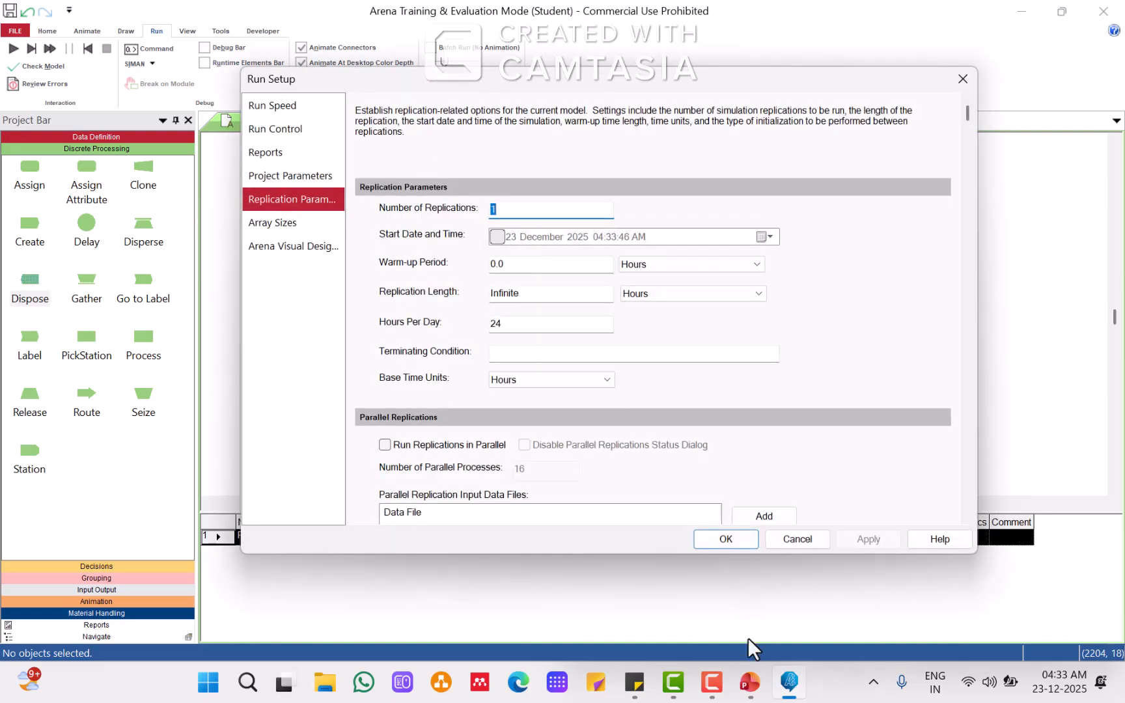
pyautogui.click(749, 682)
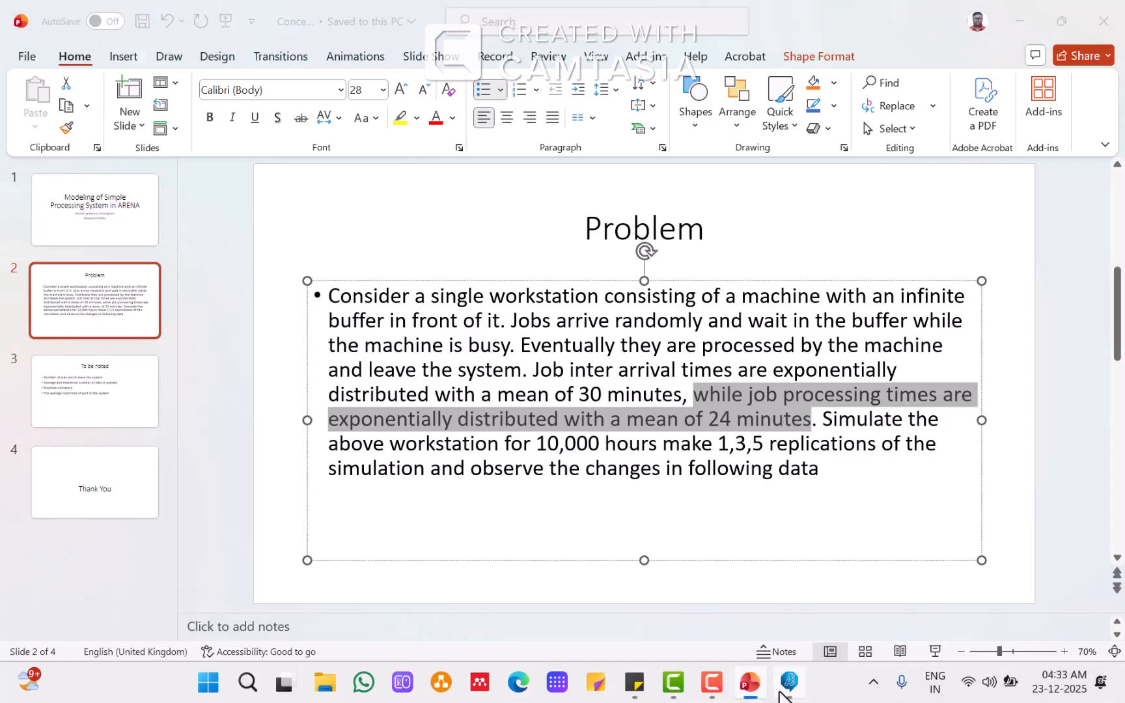
pyautogui.click(786, 680)
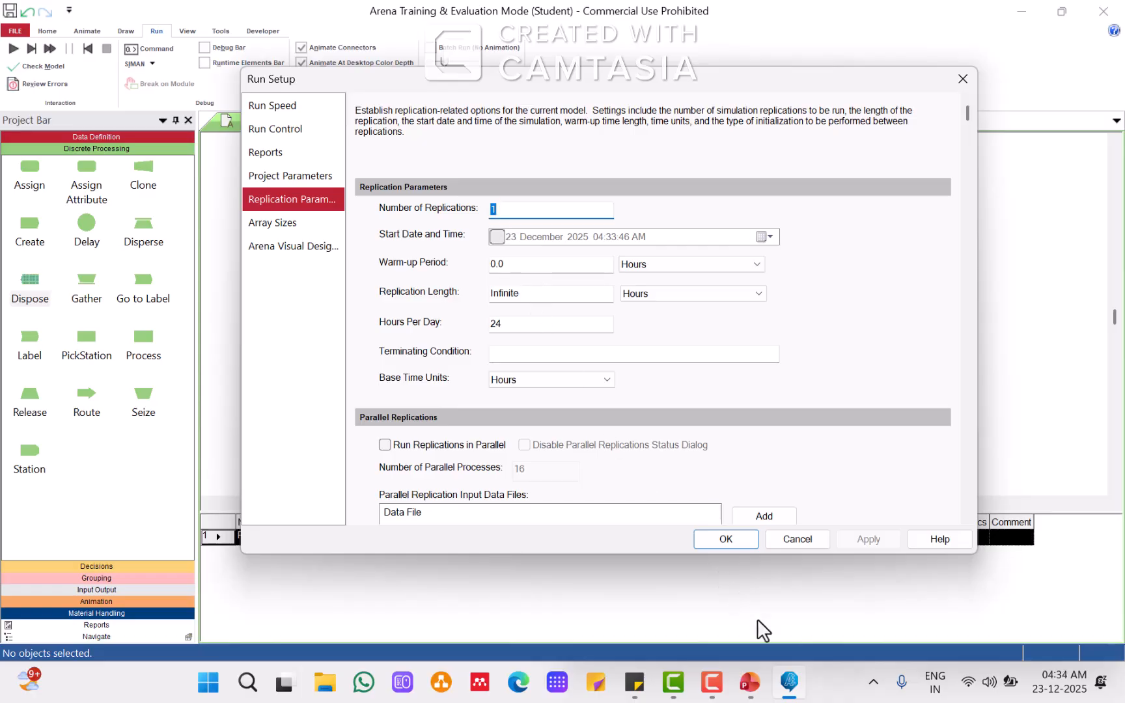
pyautogui.click(749, 681)
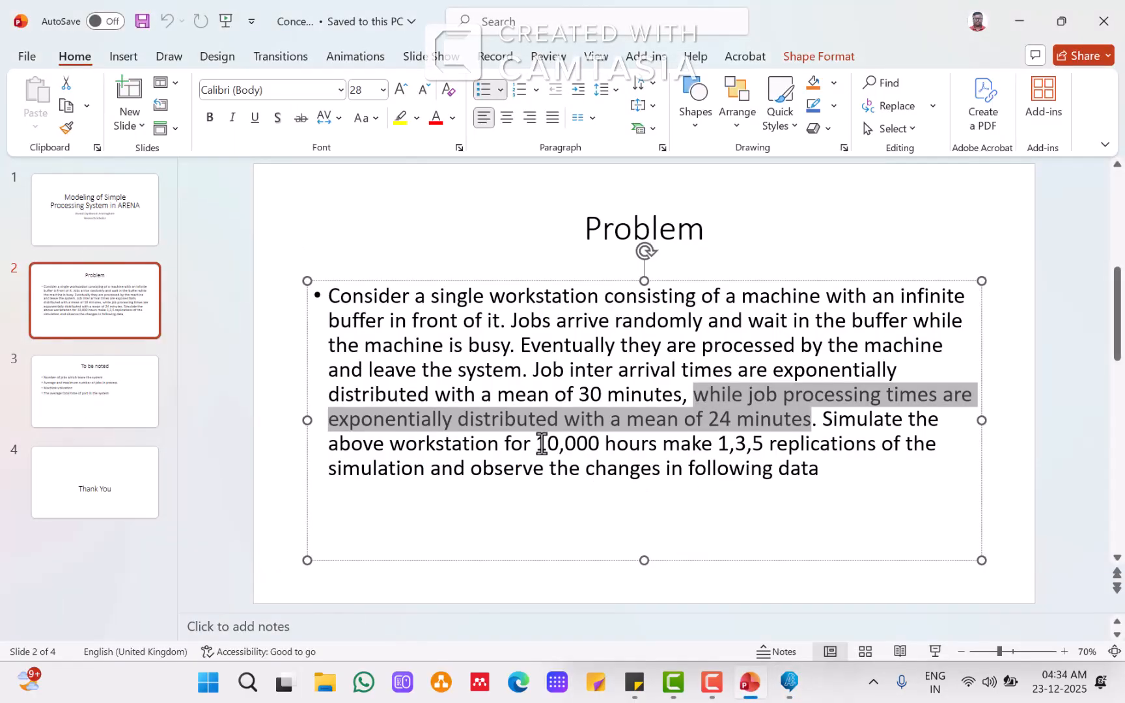
pyautogui.moveTo(541, 444); pyautogui.dragTo(661, 444)
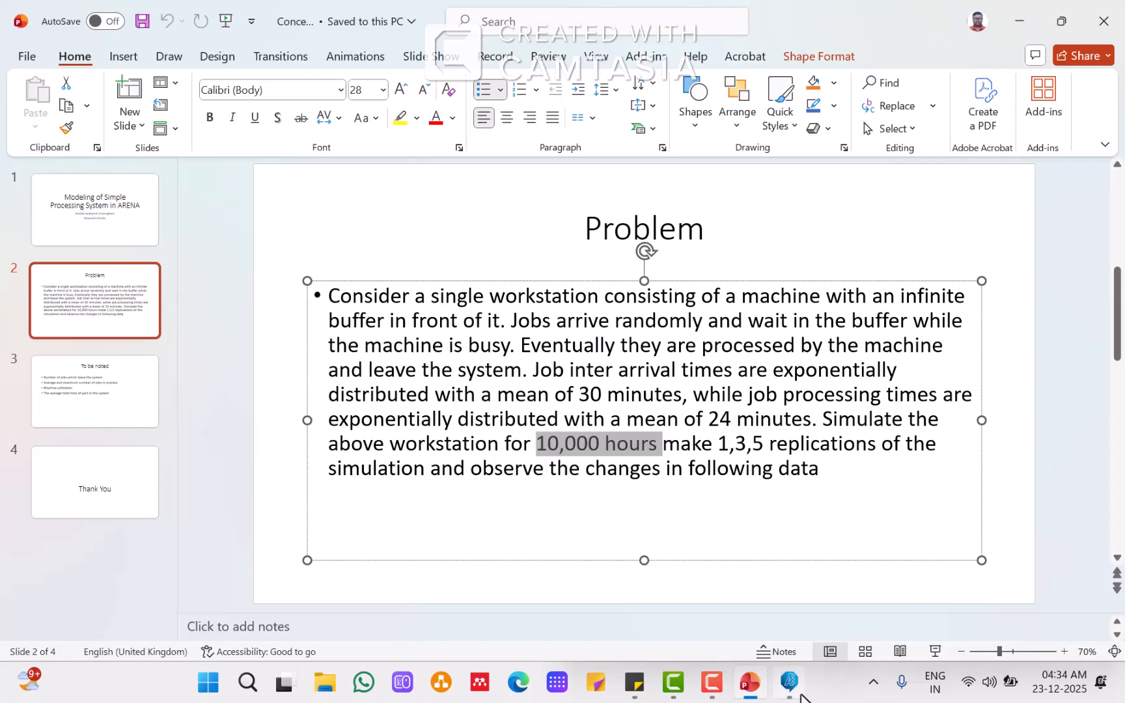
pyautogui.click(790, 682)
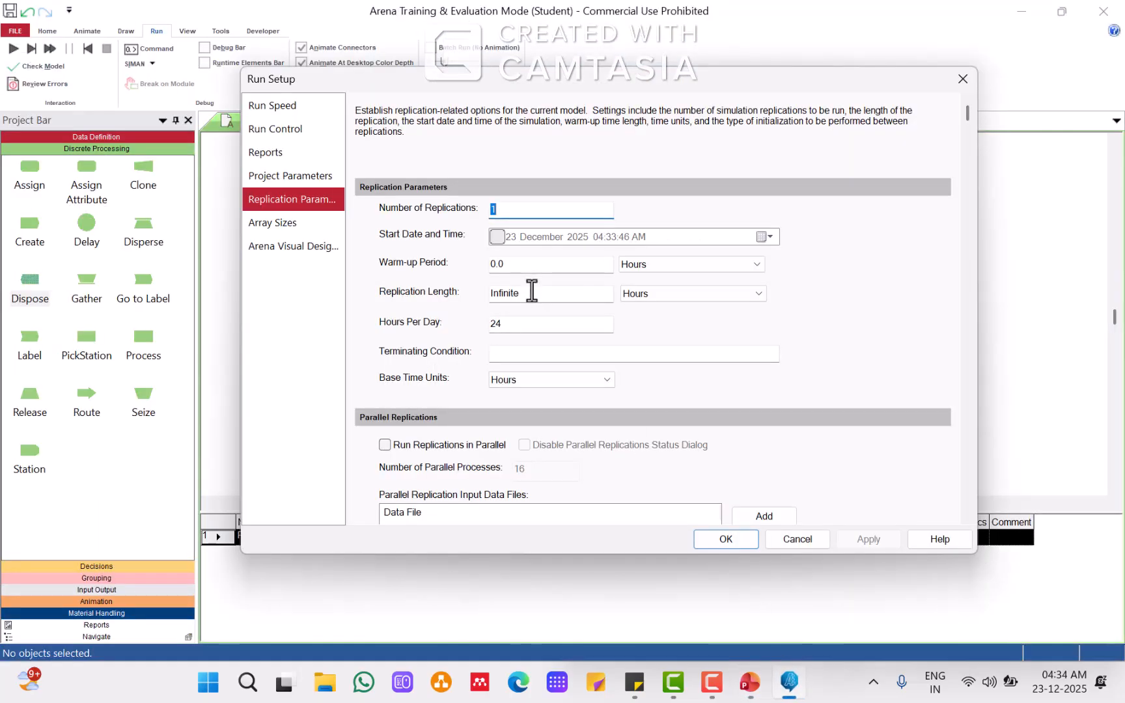
# Step: Set the replication length to 10000 hours, apply and confirm the Run Setup dialog
pyautogui.moveTo(532, 291); pyautogui.dragTo(474, 294)
pyautogui.write('10000')
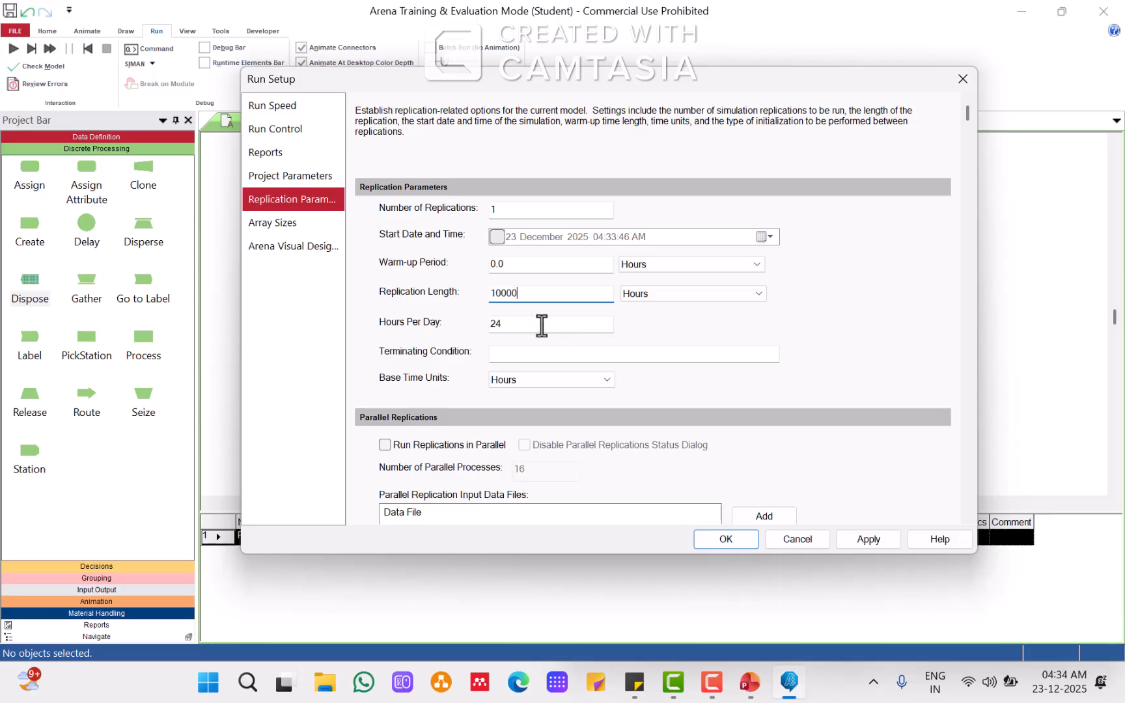
pyautogui.click(863, 538)
pyautogui.click(728, 539)
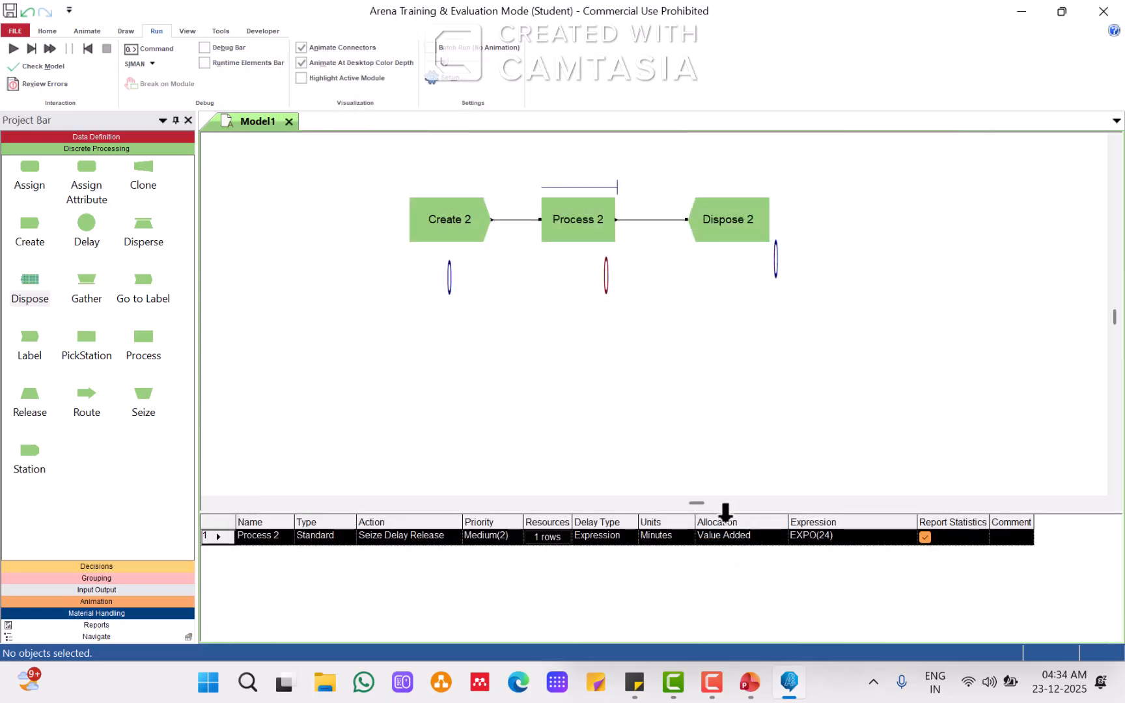
# Step: Run the simulation with a faster animation speed and open the results report when it completes
pyautogui.click(14, 52)
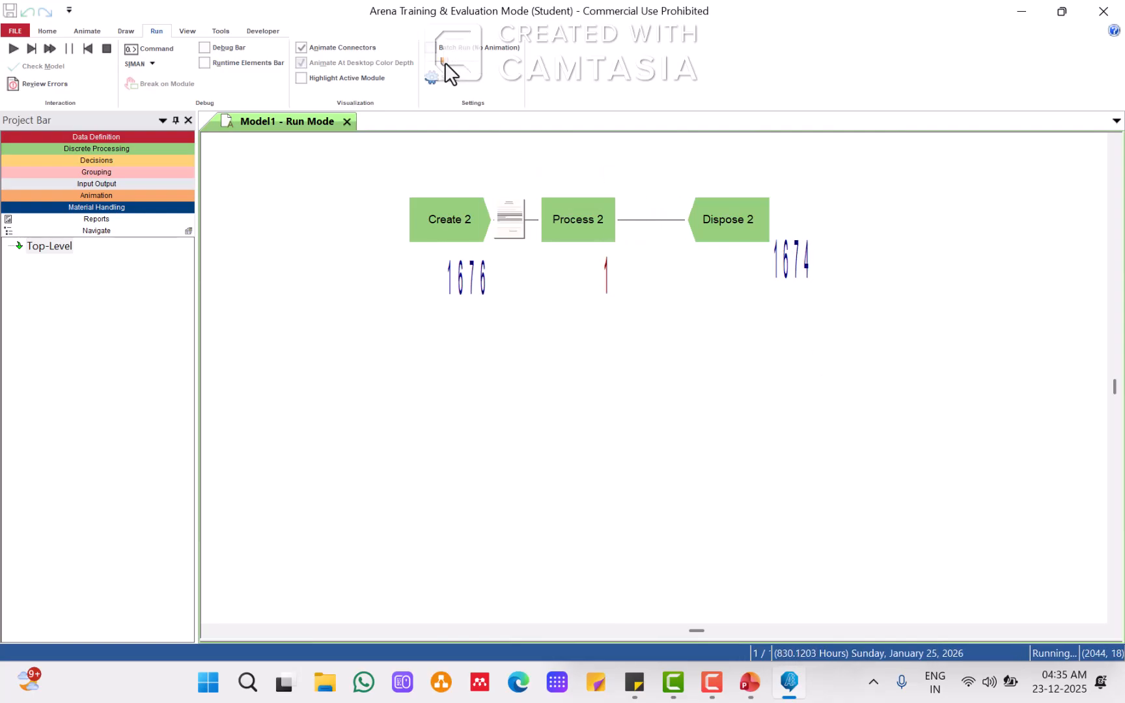
pyautogui.press('>')
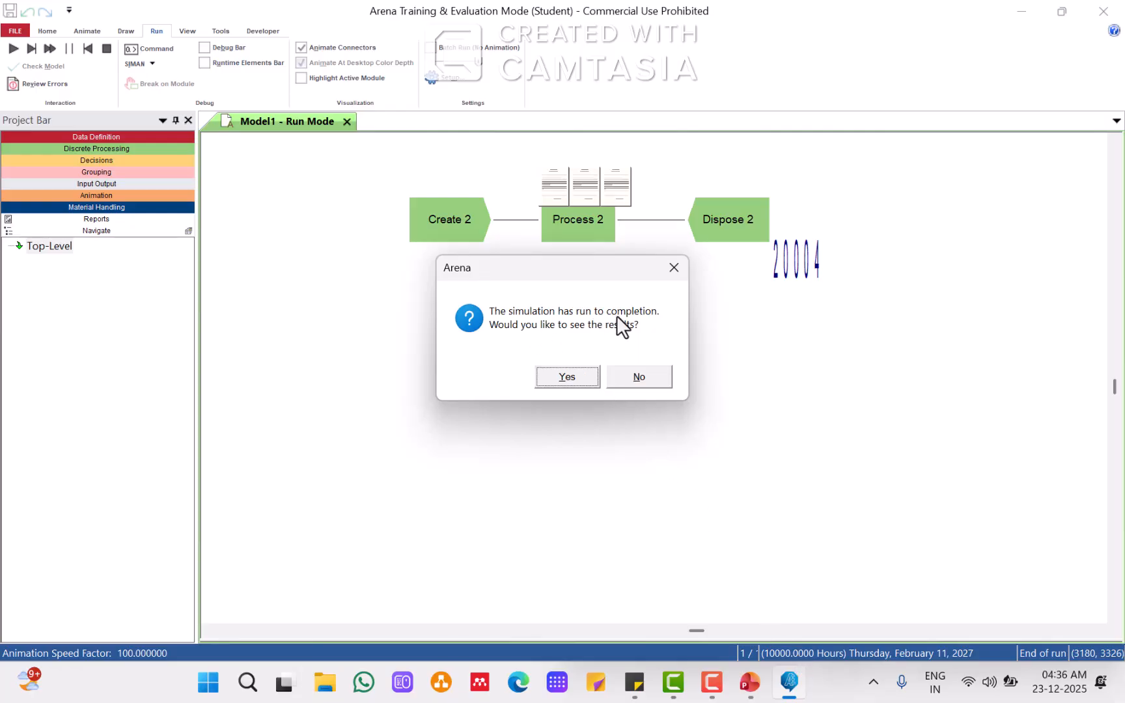
pyautogui.click(573, 373)
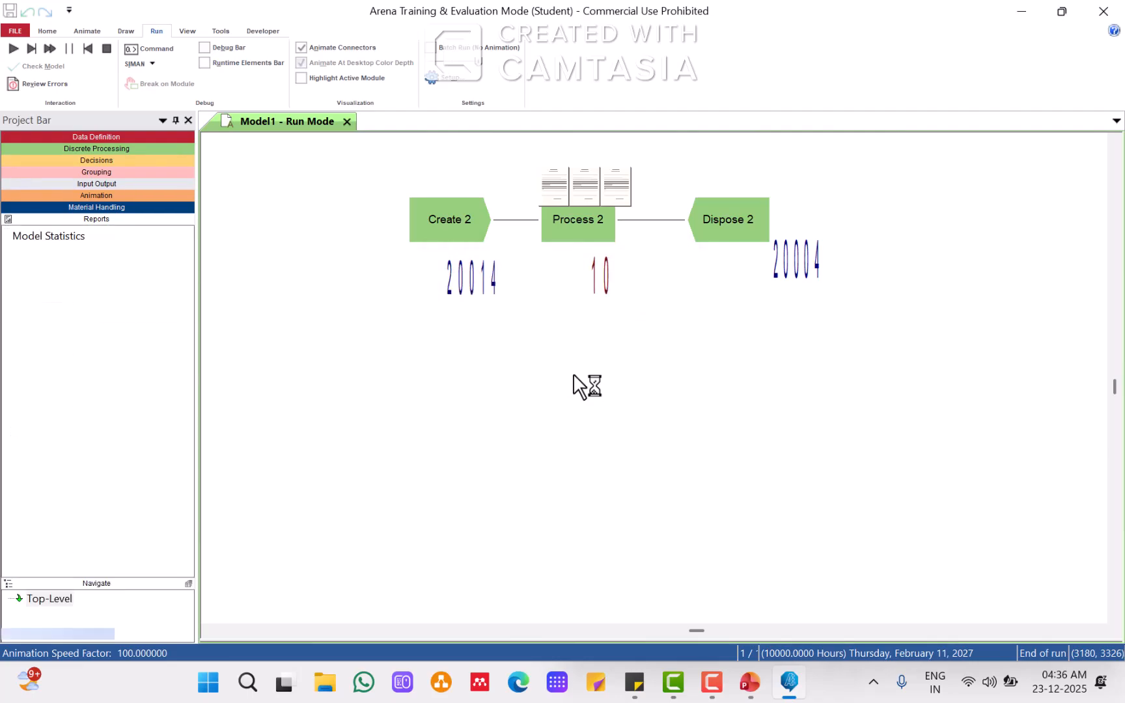
pyautogui.click(40, 239)
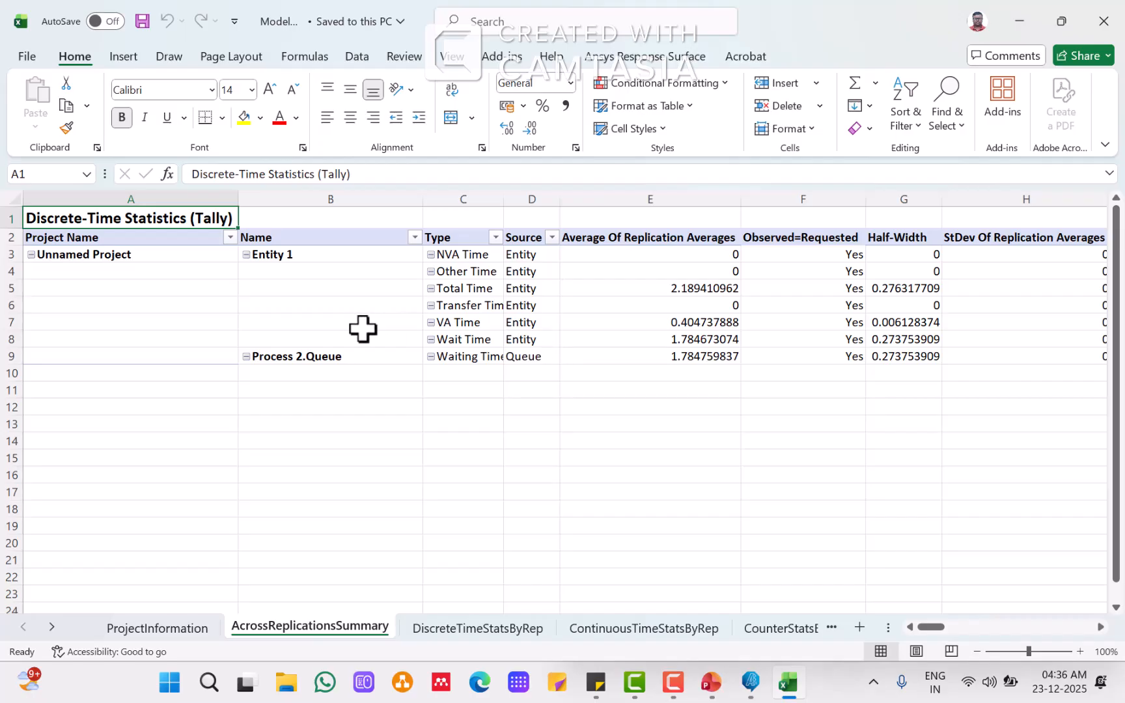
# Step: Switch to PowerPoint and add a new slide after the 'To be noted' slide
pyautogui.click(713, 685)
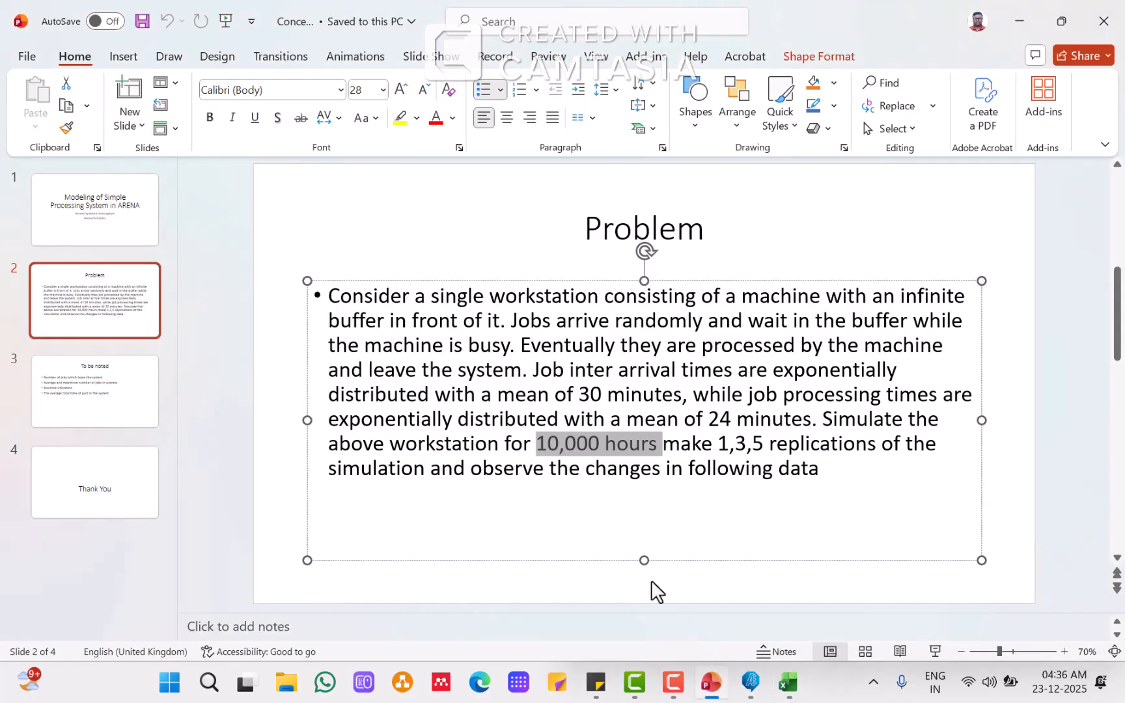
pyautogui.click(90, 391)
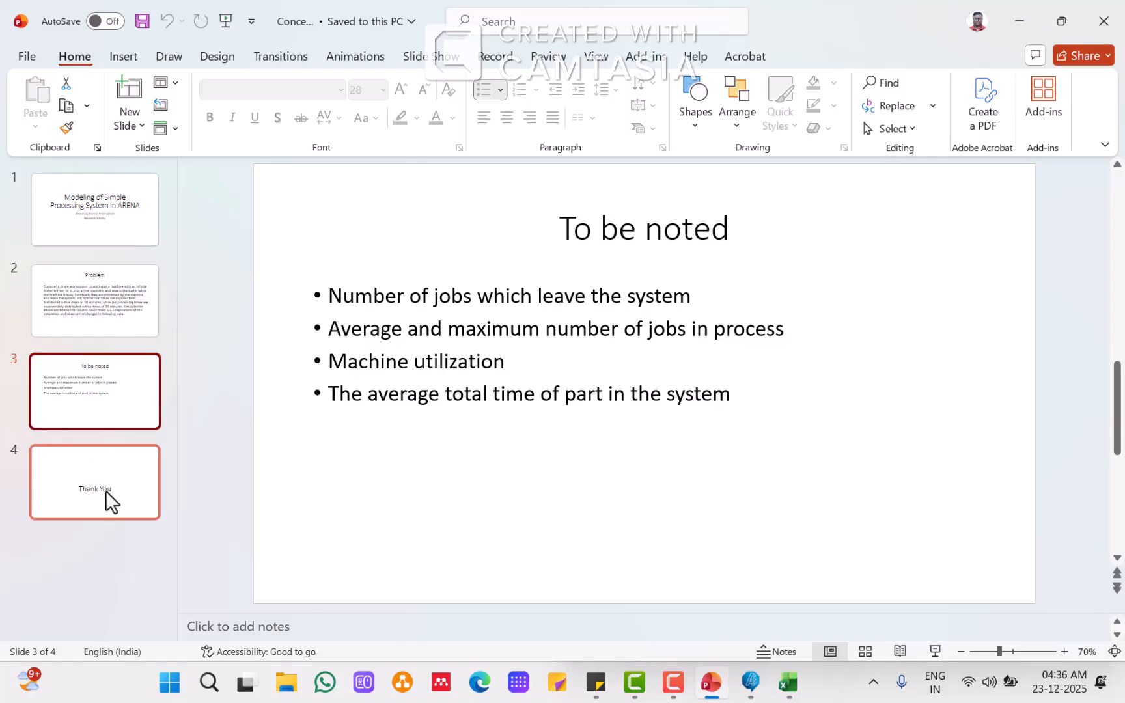
pyautogui.hotkey('ctrl', 'm')
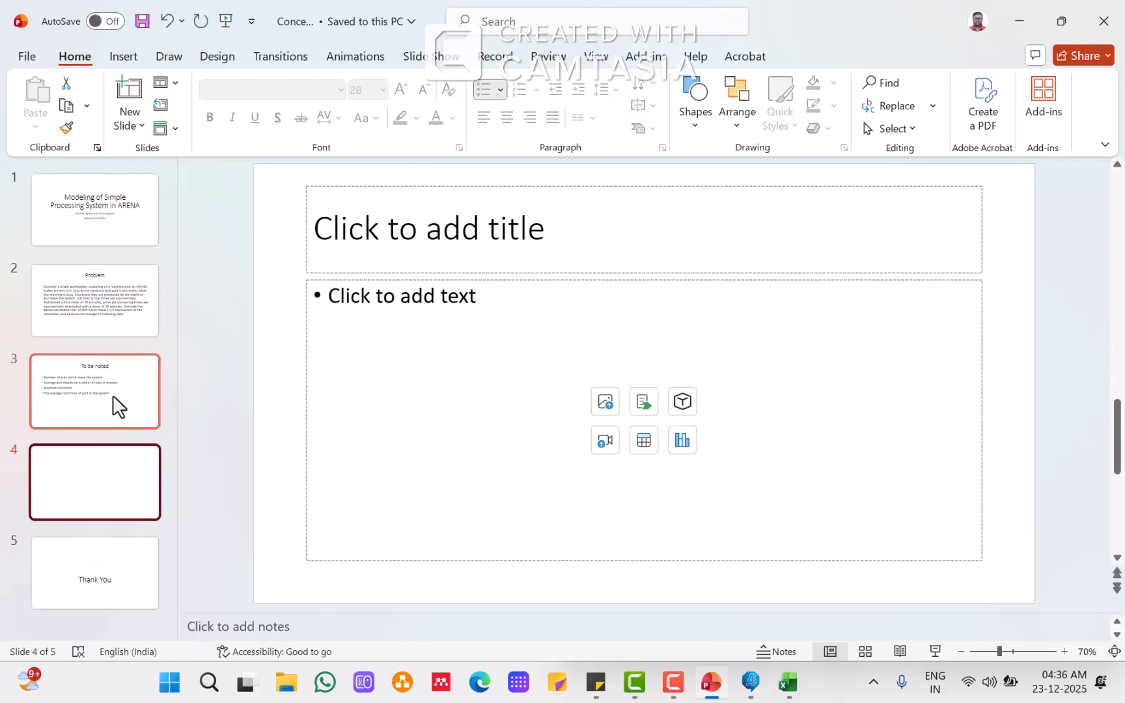
pyautogui.click(117, 406)
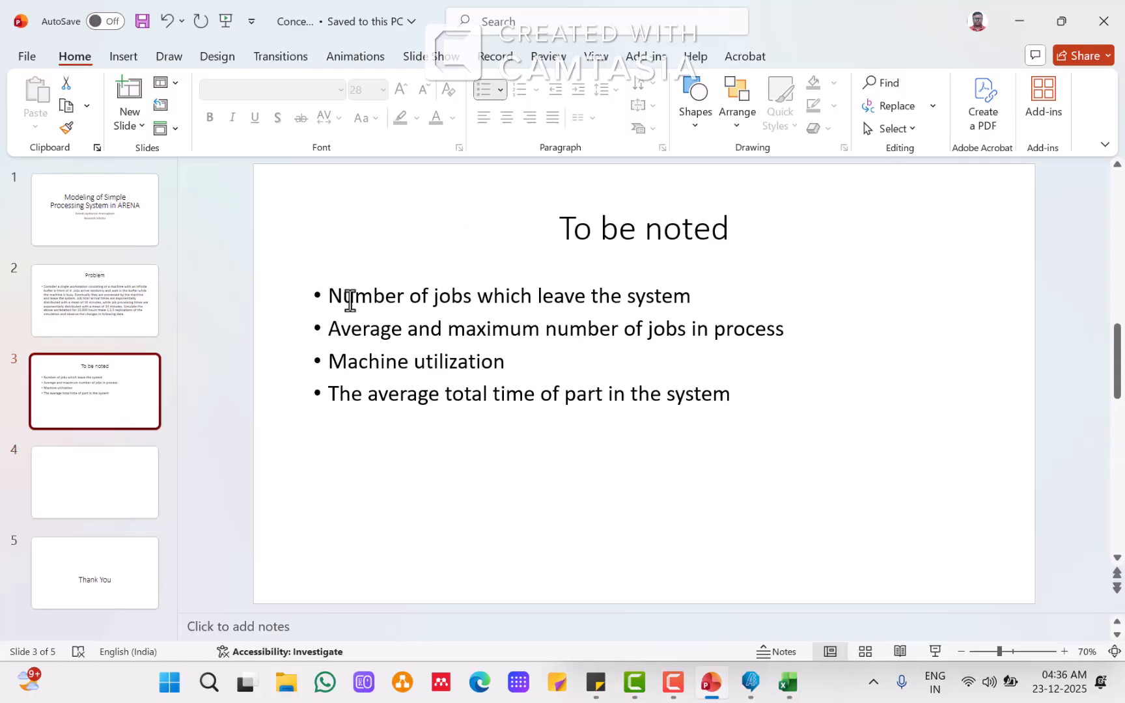
pyautogui.click(562, 229)
pyautogui.moveTo(561, 229); pyautogui.dragTo(753, 236)
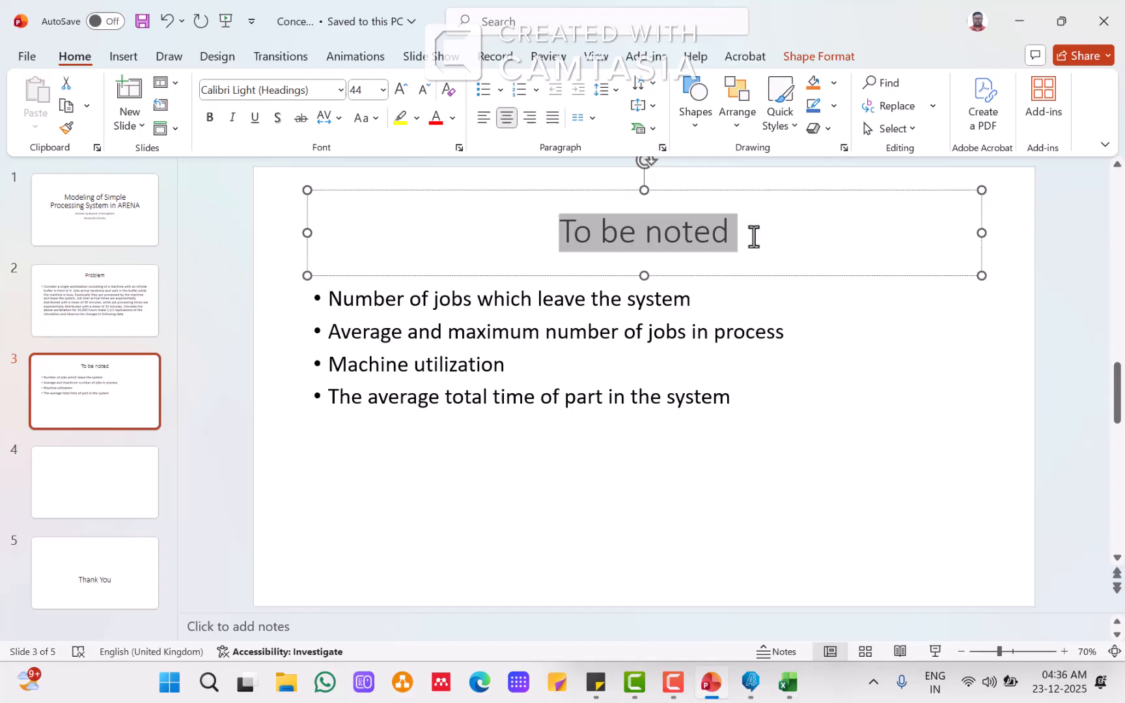
pyautogui.rightClick(677, 226)
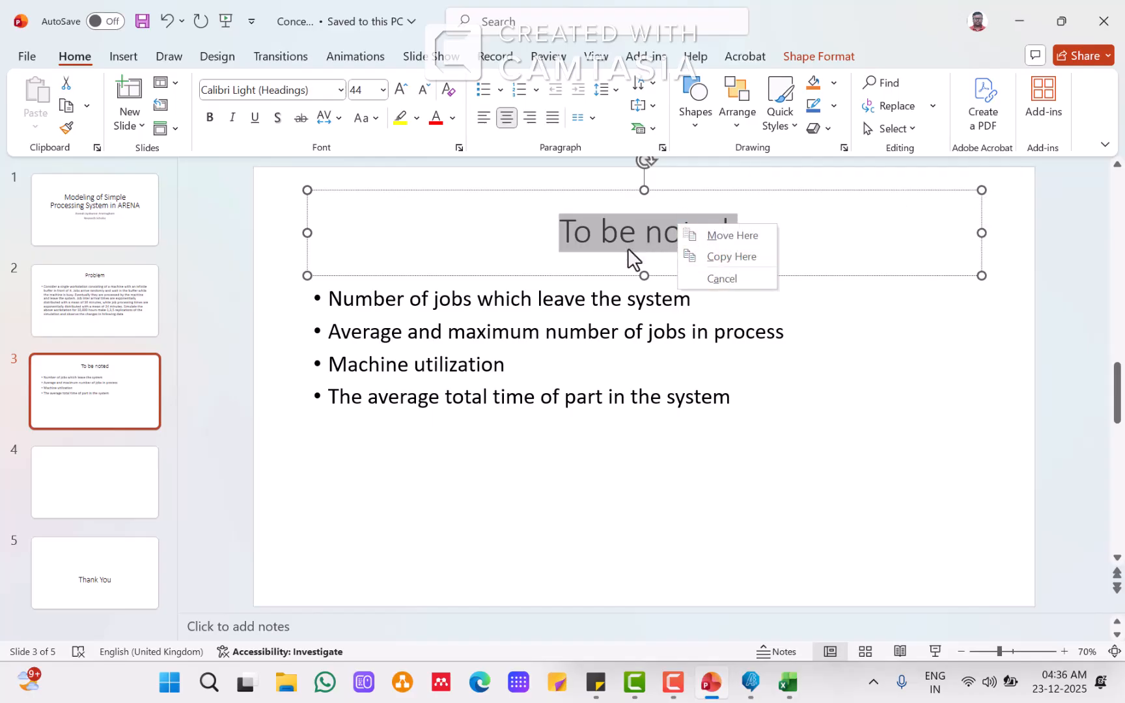
pyautogui.click(88, 472)
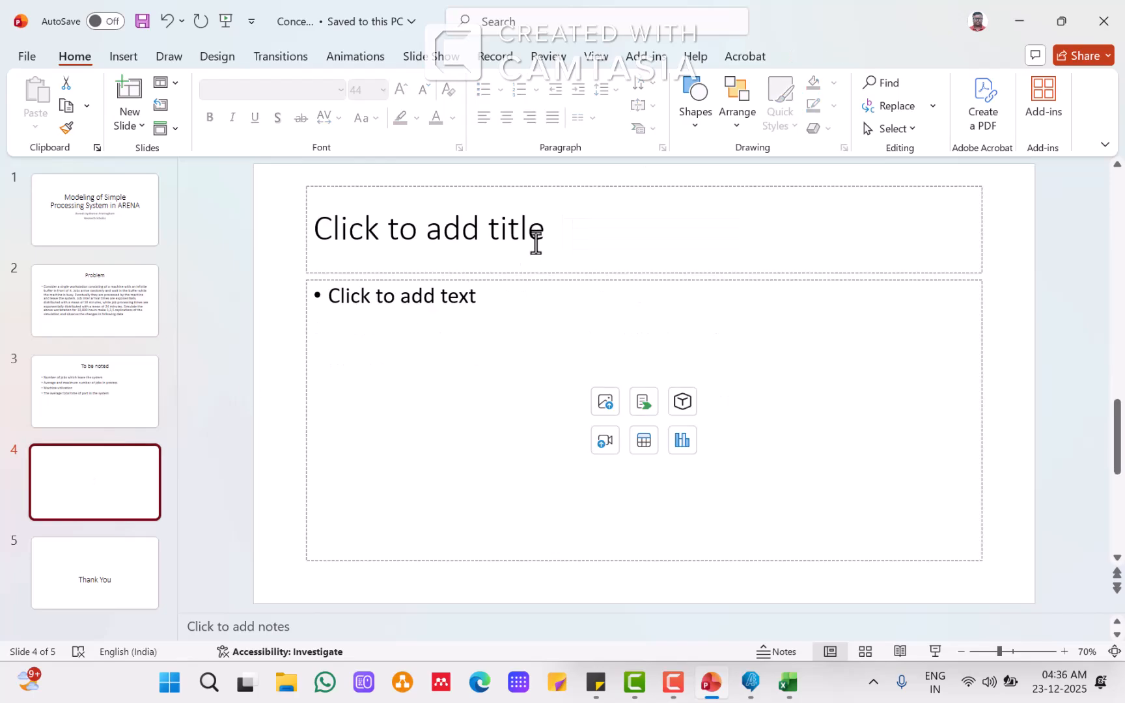
pyautogui.click(536, 241)
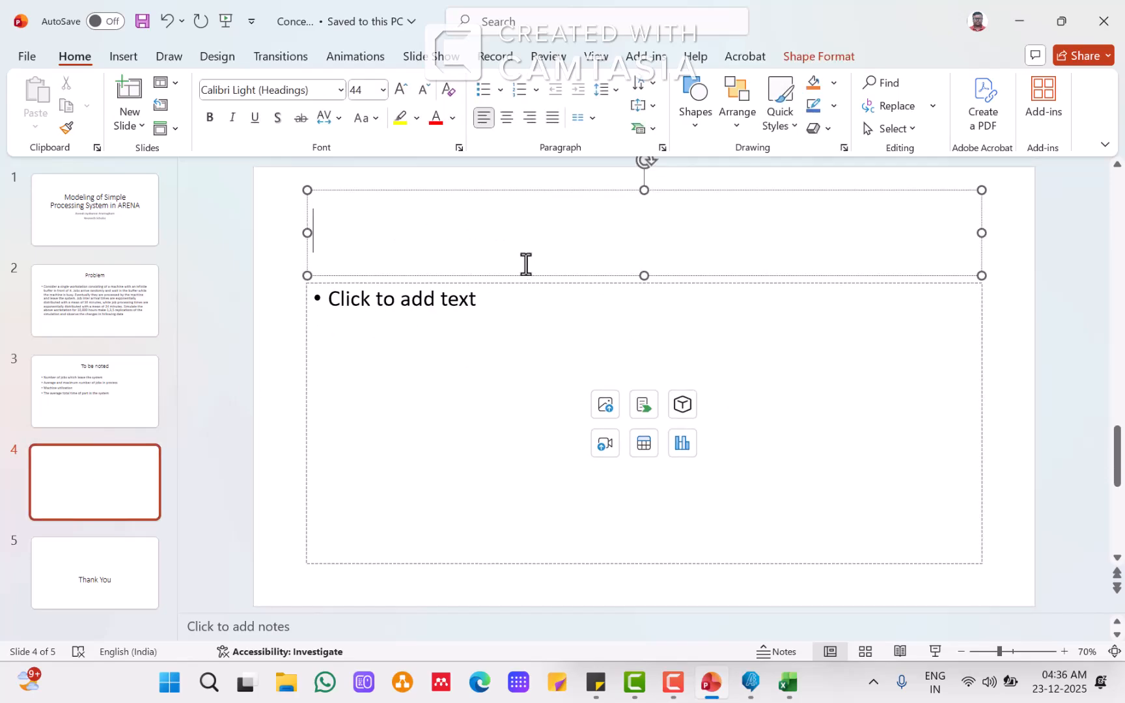
# Step: Copy the 'To be noted' title from slide 3 into the new slide's title and center it
pyautogui.click(88, 417)
pyautogui.click(565, 226)
pyautogui.moveTo(565, 227); pyautogui.dragTo(763, 227)
pyautogui.hotkey('ctrl', 'c')
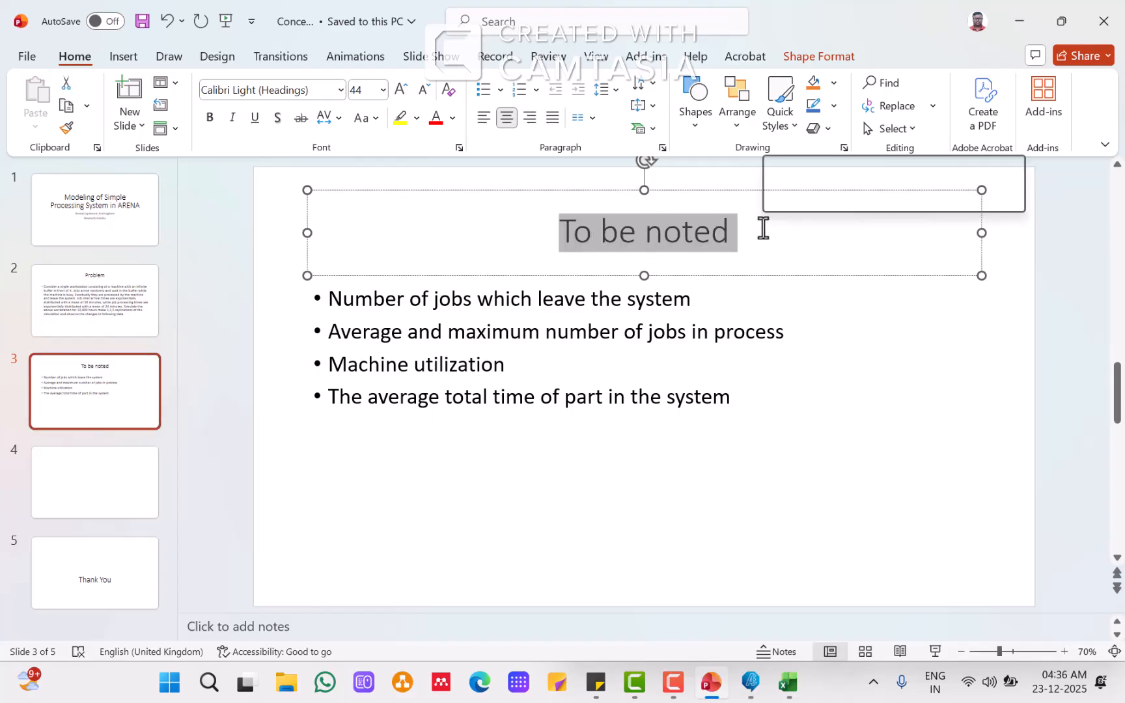
pyautogui.click(96, 507)
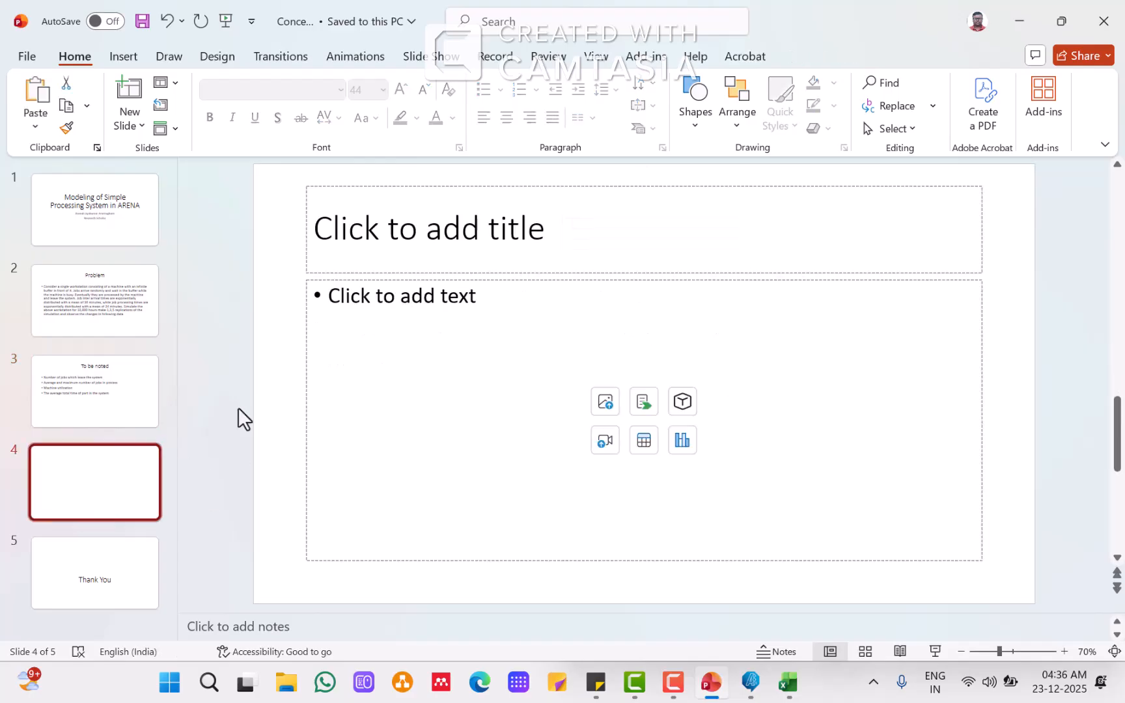
pyautogui.click(552, 238)
pyautogui.hotkey('ctrl', 'v')
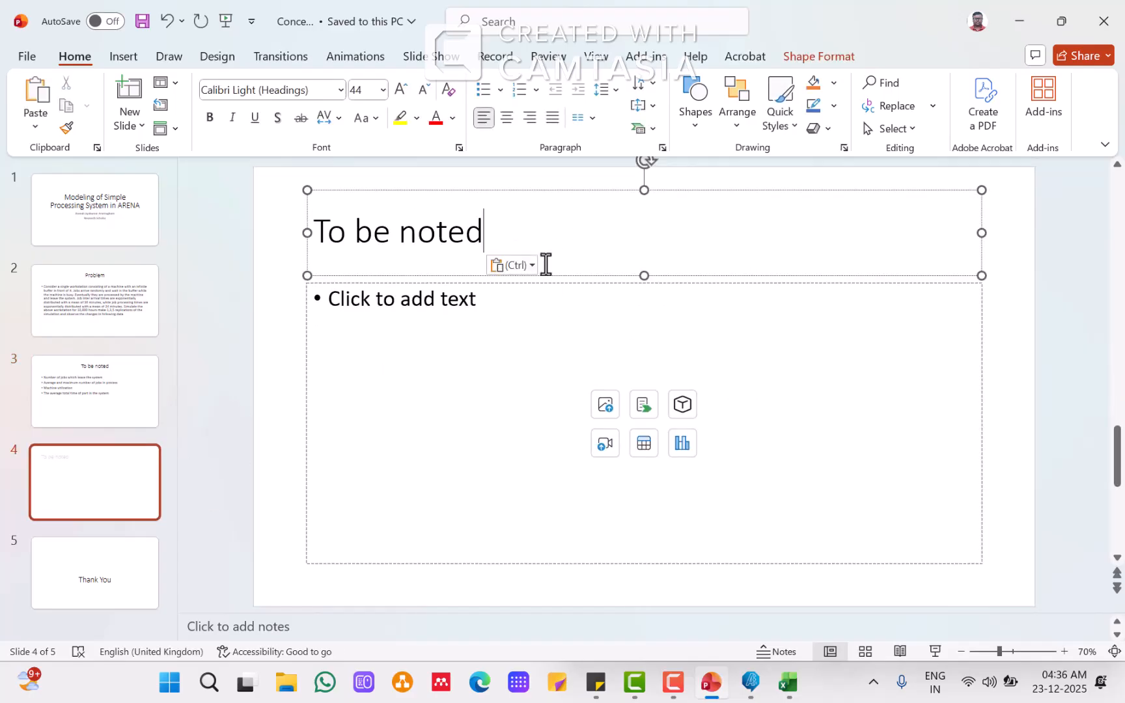
pyautogui.click(507, 118)
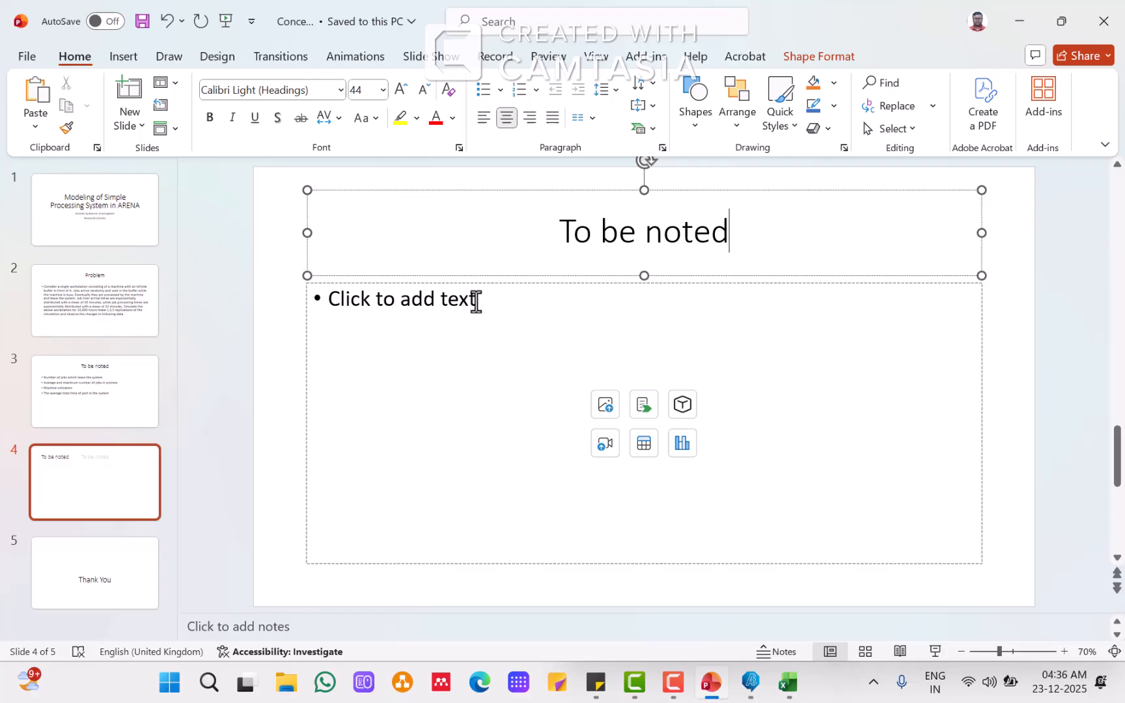
# Step: Insert a table with 4 columns and 4 rows into the new slide's content area
pyautogui.click(522, 349)
pyautogui.click(107, 395)
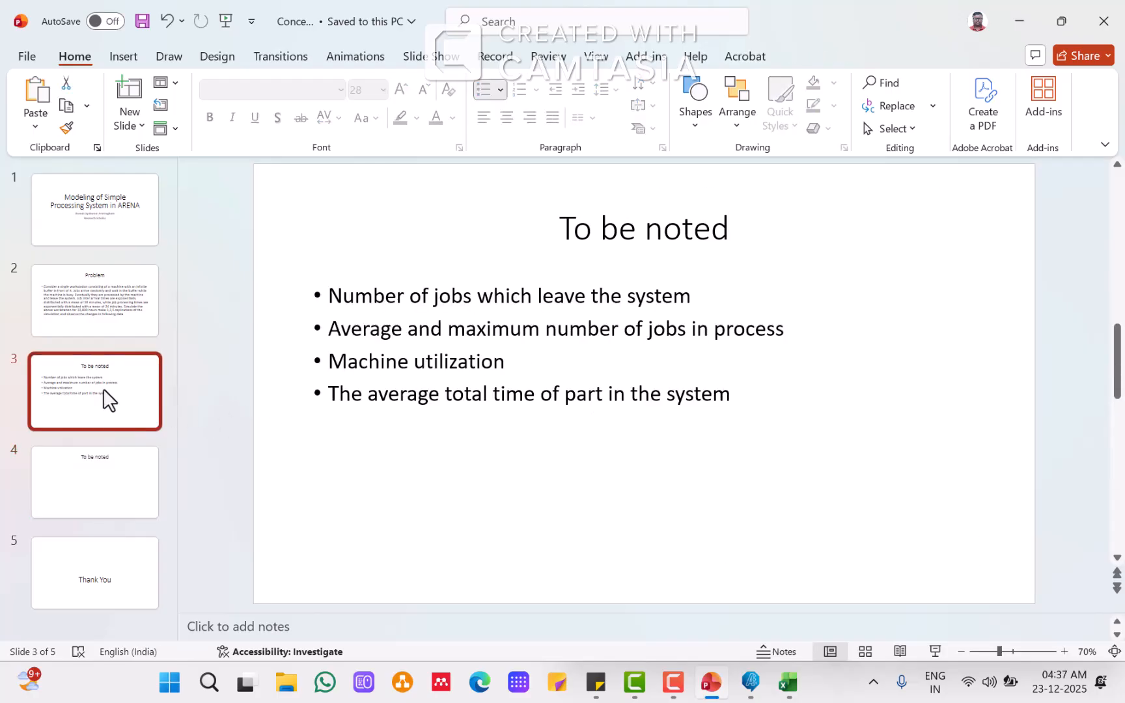
pyautogui.click(128, 488)
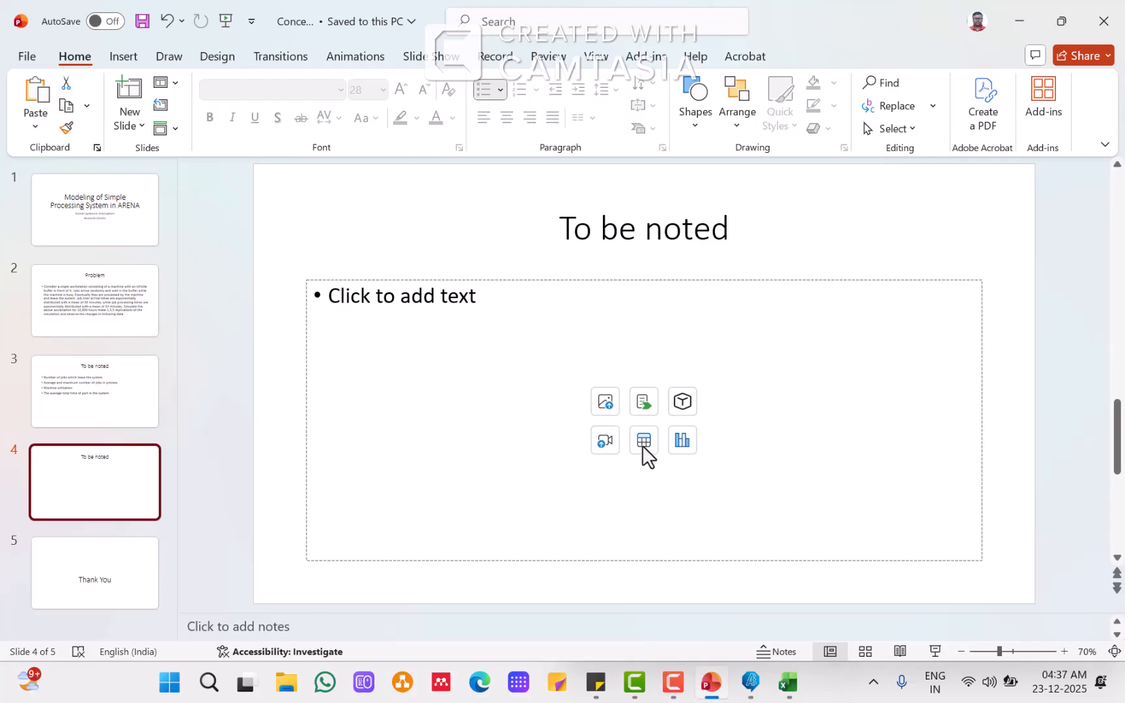
pyautogui.click(644, 442)
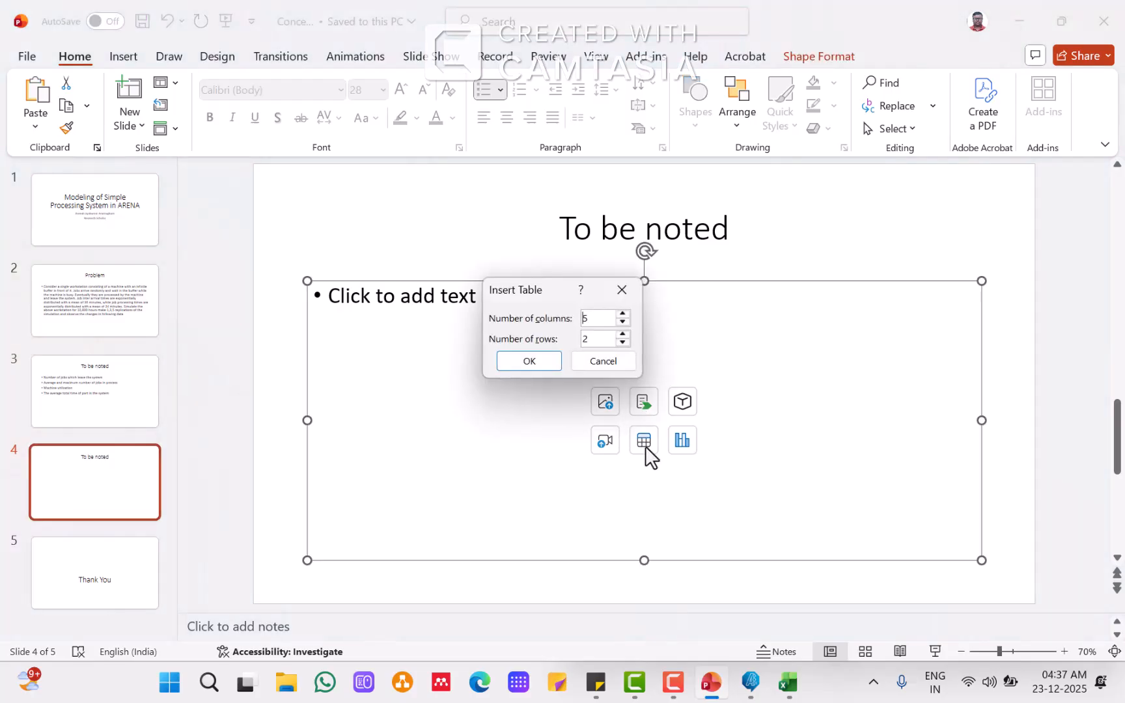
pyautogui.doubleClick(594, 320)
pyautogui.write('4')
pyautogui.doubleClick(593, 339)
pyautogui.click(530, 361)
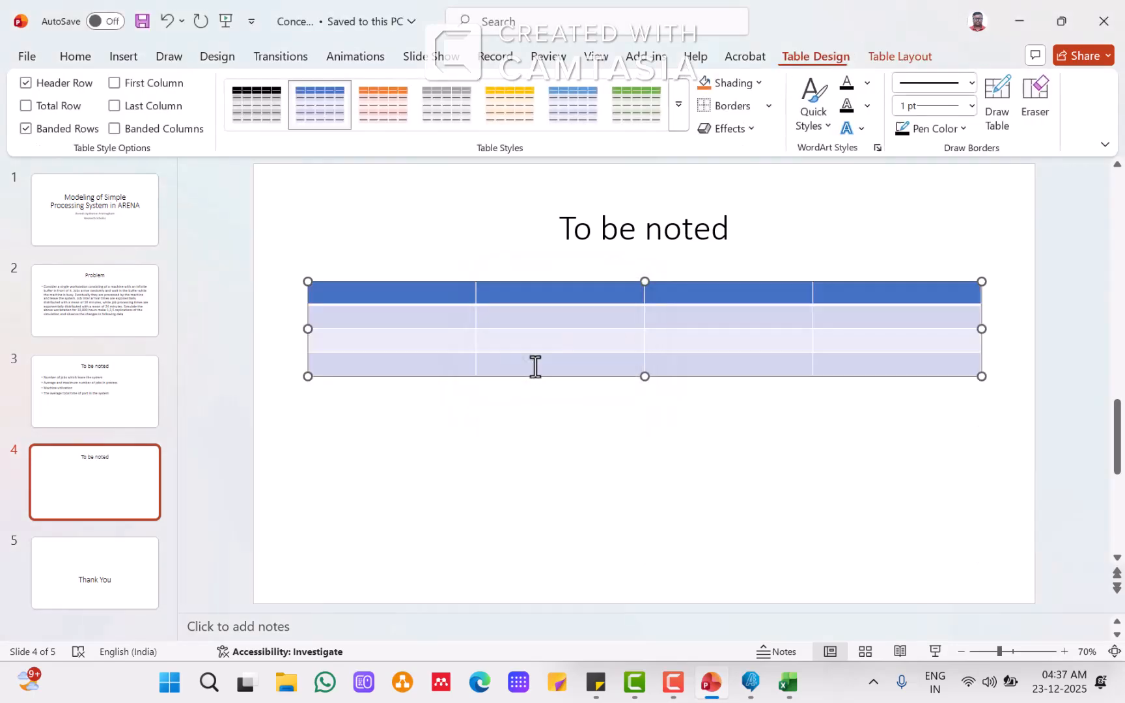
# Step: Try to paste the first bullet into the table's first header cell, then delete the wrongly pasted text
pyautogui.click(511, 480)
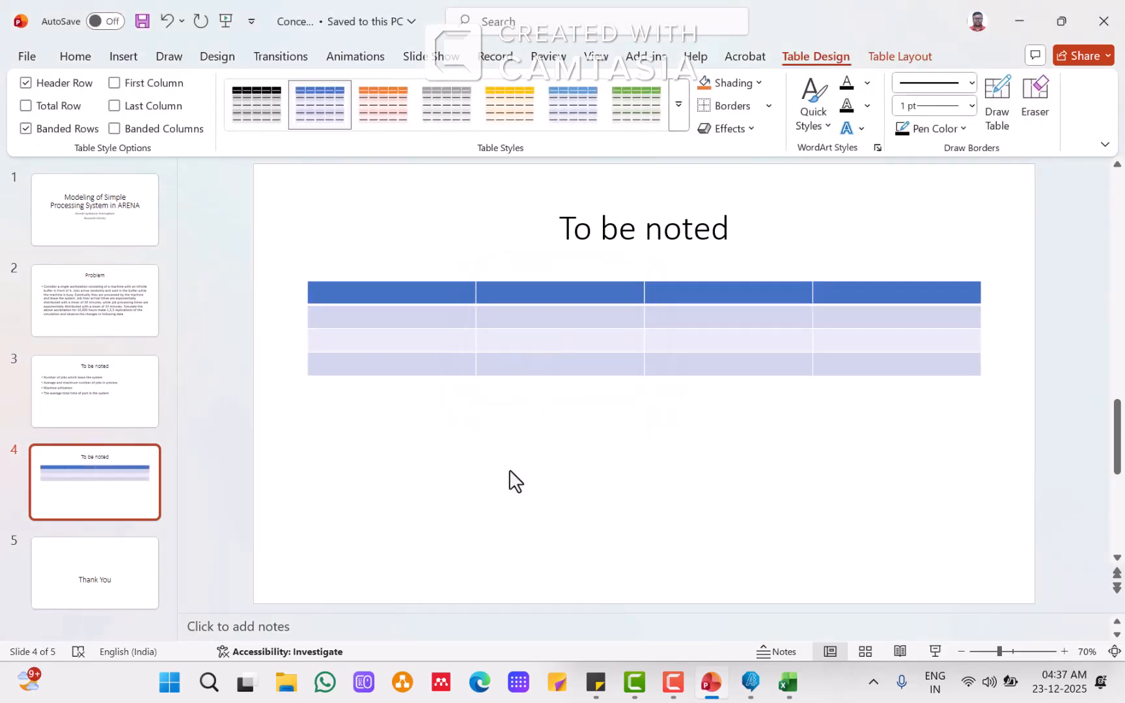
pyautogui.click(83, 394)
pyautogui.moveTo(330, 295); pyautogui.dragTo(665, 296)
pyautogui.rightClick(645, 299)
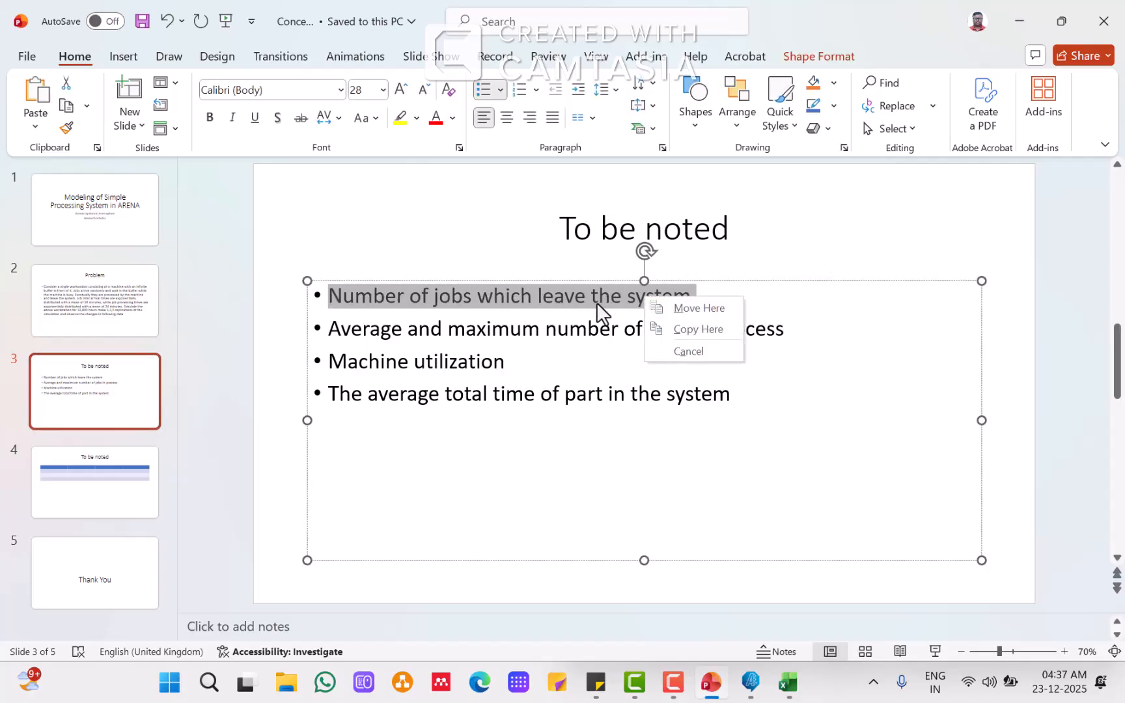
pyautogui.click(117, 500)
pyautogui.click(118, 500)
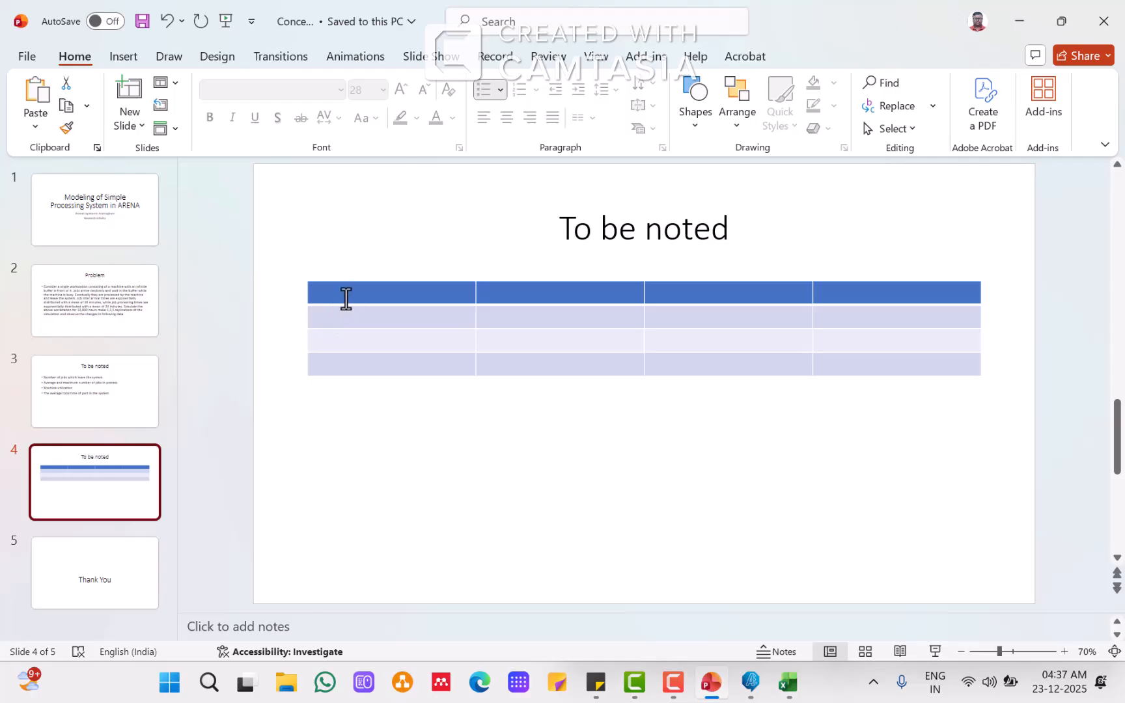
pyautogui.click(346, 298)
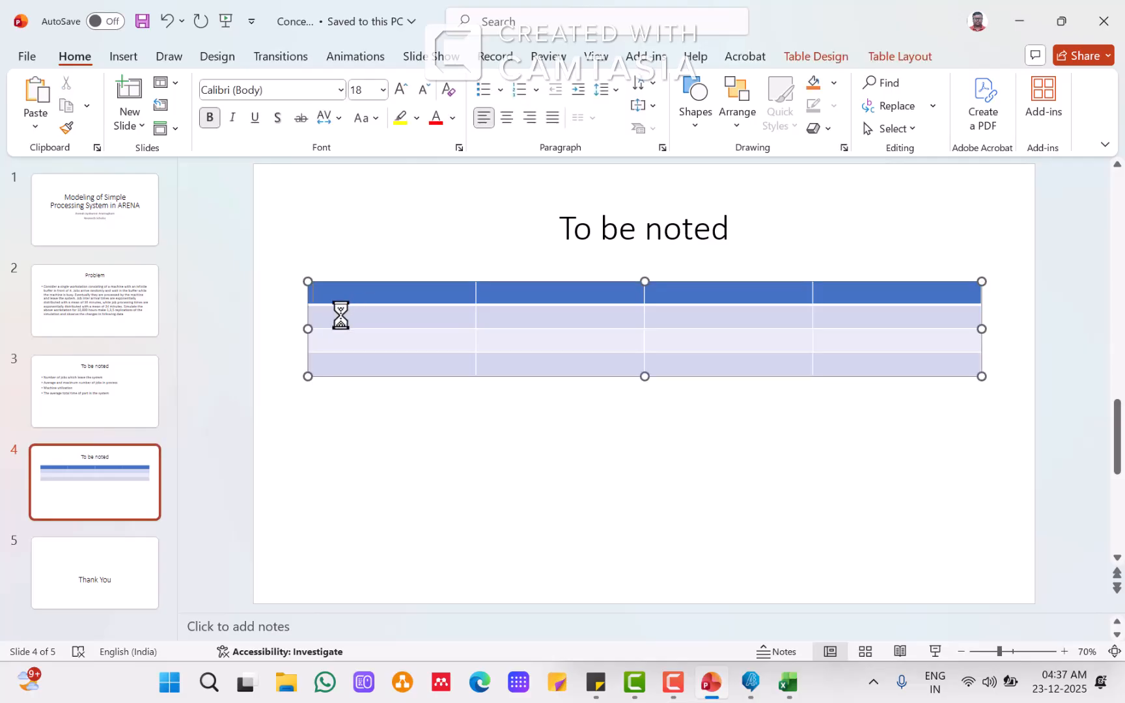
pyautogui.hotkey('ctrl', 'v')
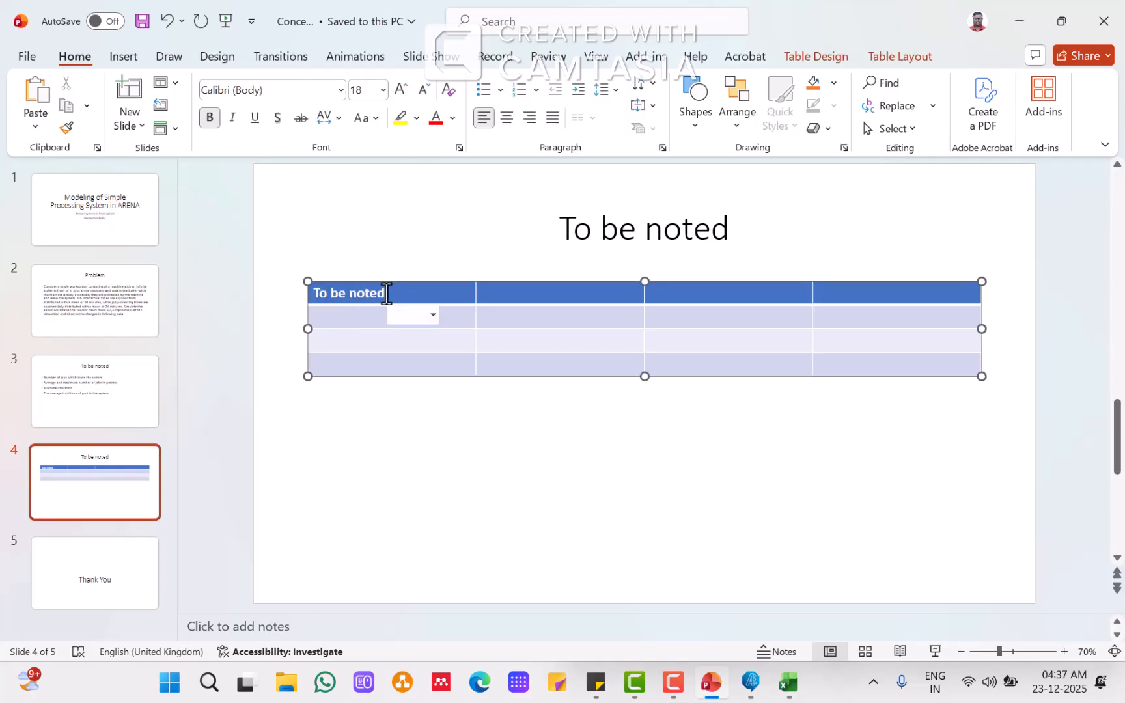
pyautogui.moveTo(390, 294); pyautogui.dragTo(274, 303)
pyautogui.press('Delete')
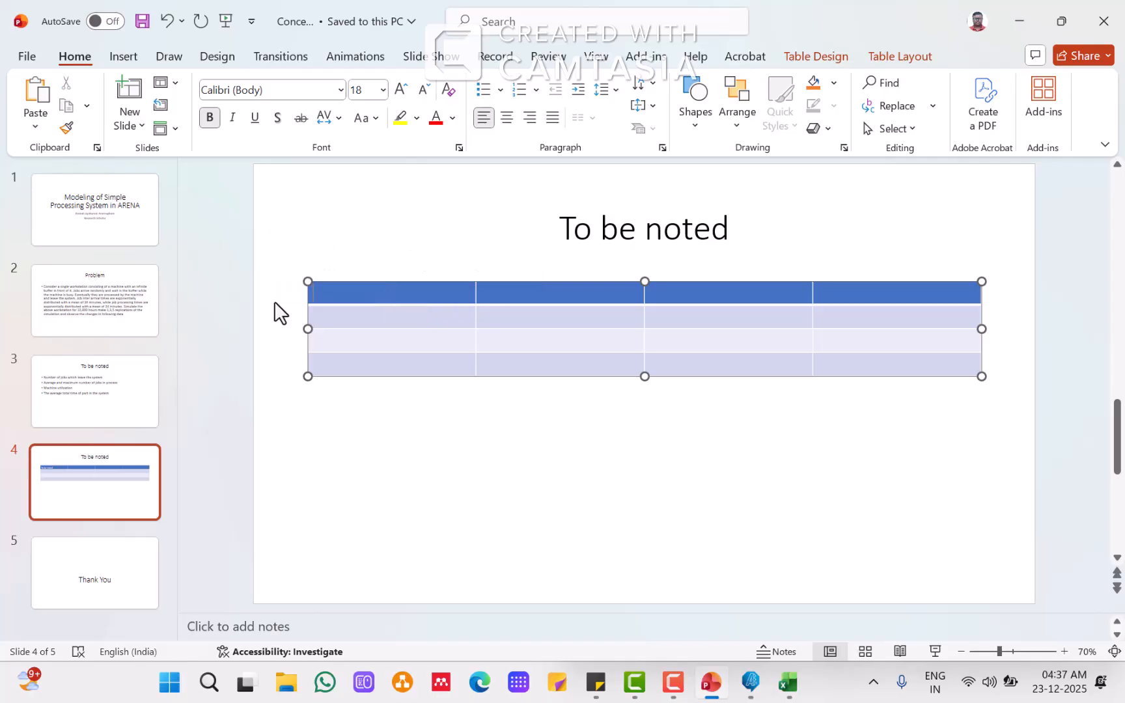
# Step: Copy the bullet 'Number of jobs which leave the system' into the table's first header cell
pyautogui.click(64, 393)
pyautogui.click(432, 296)
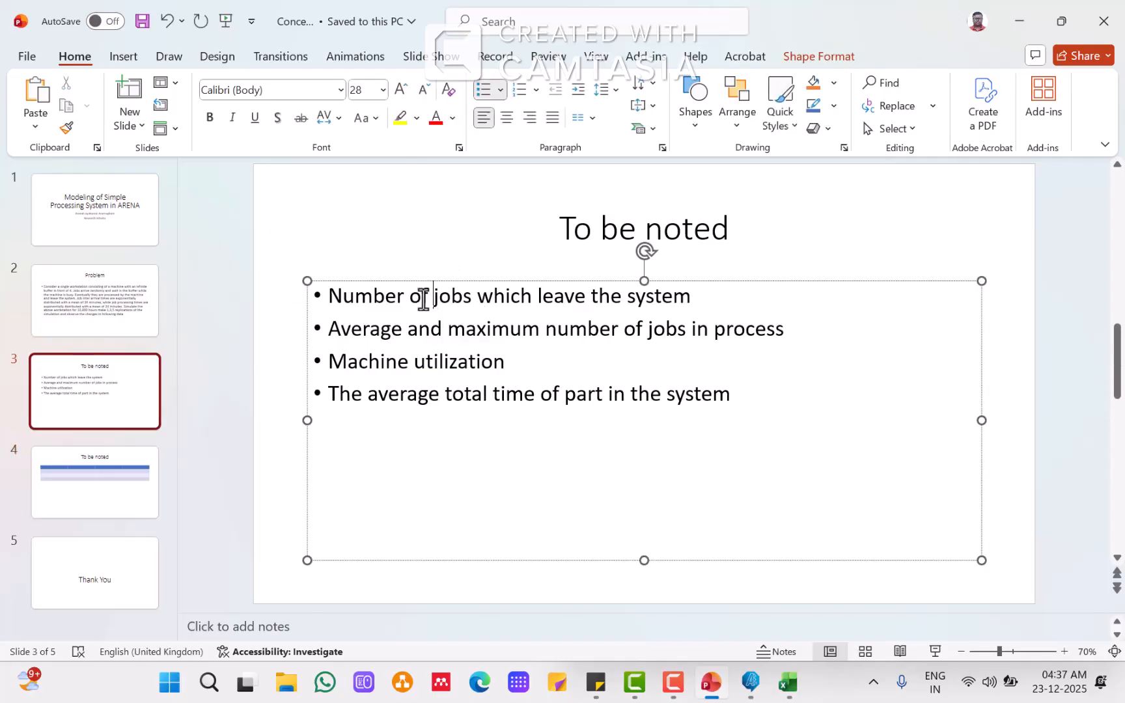
pyautogui.moveTo(338, 293); pyautogui.dragTo(673, 284)
pyautogui.hotkey('ctrl', 'c')
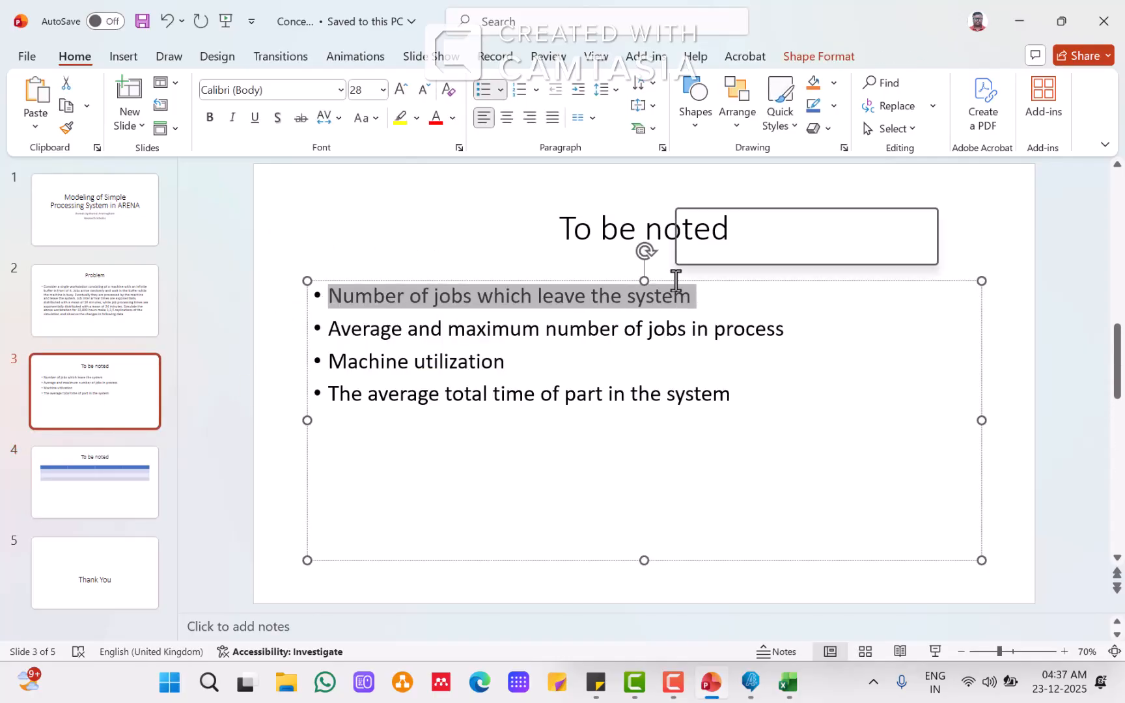
pyautogui.click(105, 492)
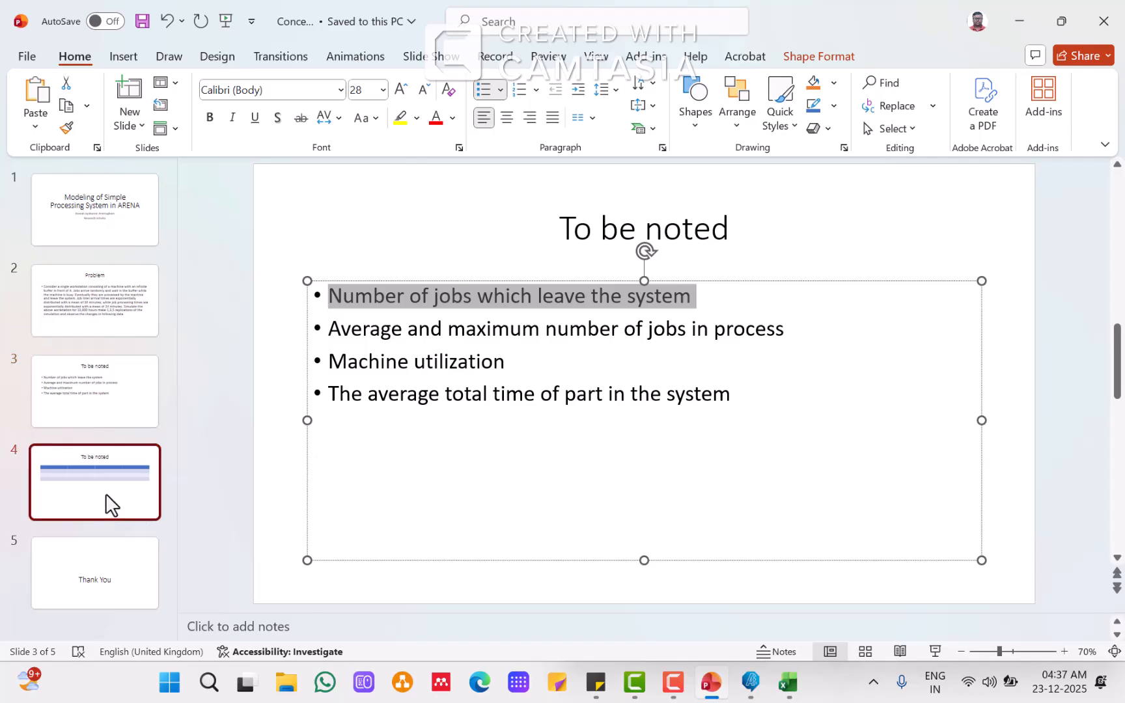
pyautogui.click(395, 296)
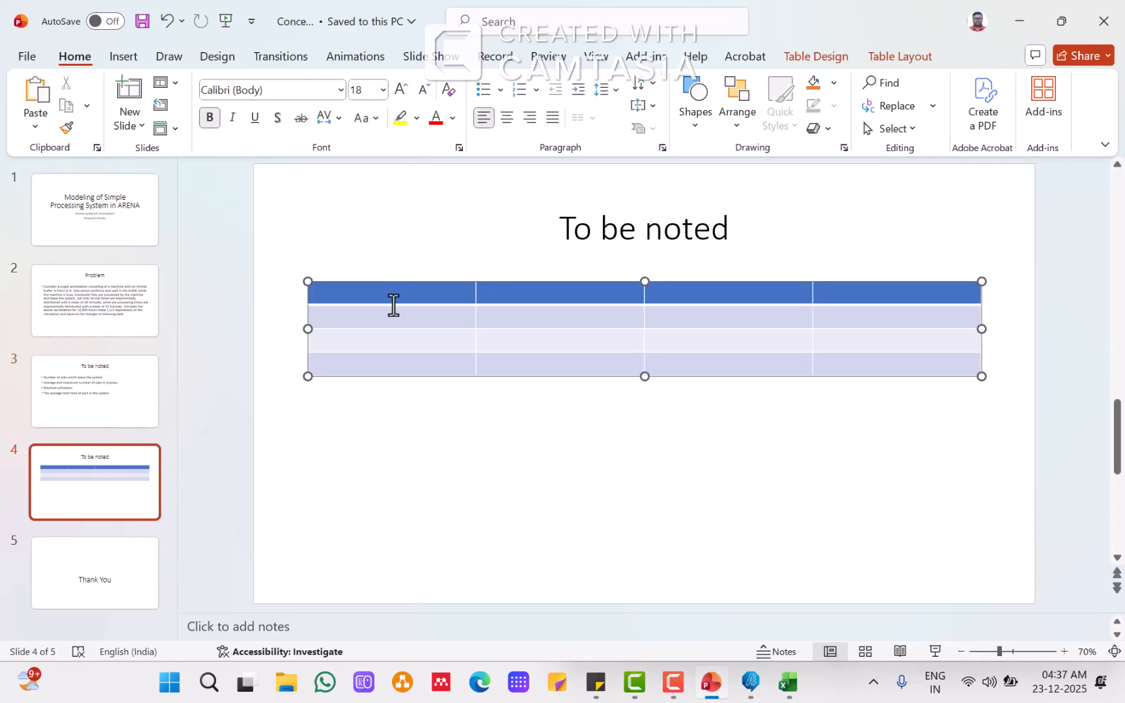
pyautogui.hotkey('ctrl', 'v')
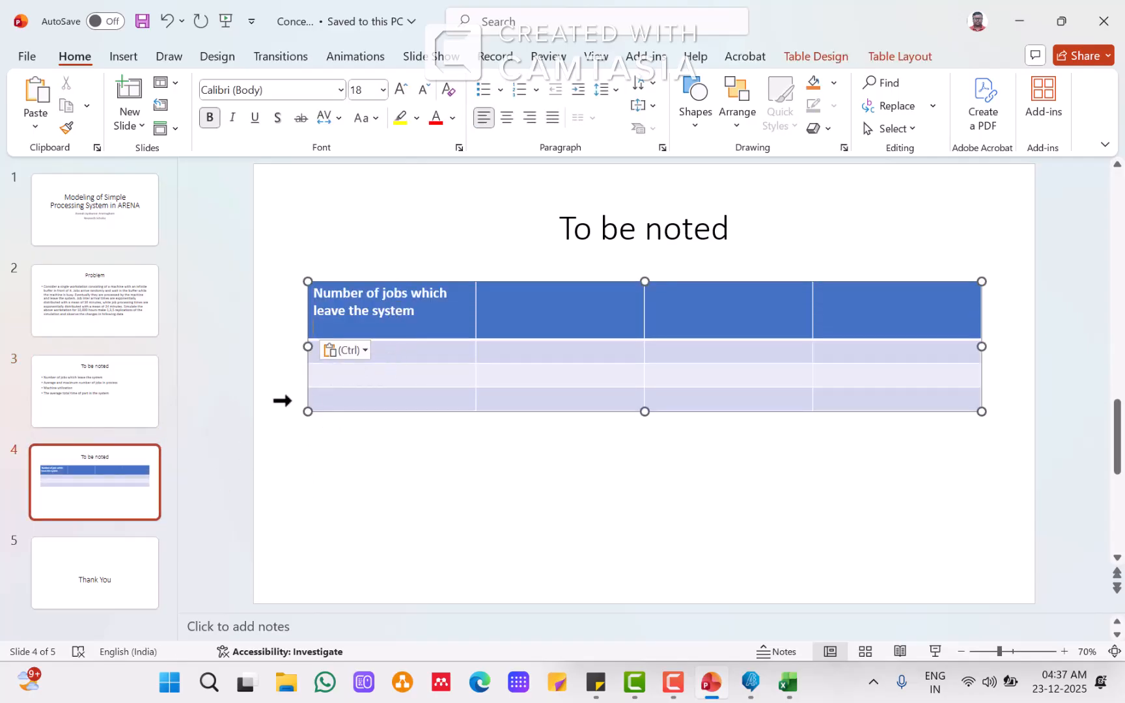
# Step: Copy the bullet 'Average and maximum number of jobs in process' into the table's first cell of the second row
pyautogui.click(115, 406)
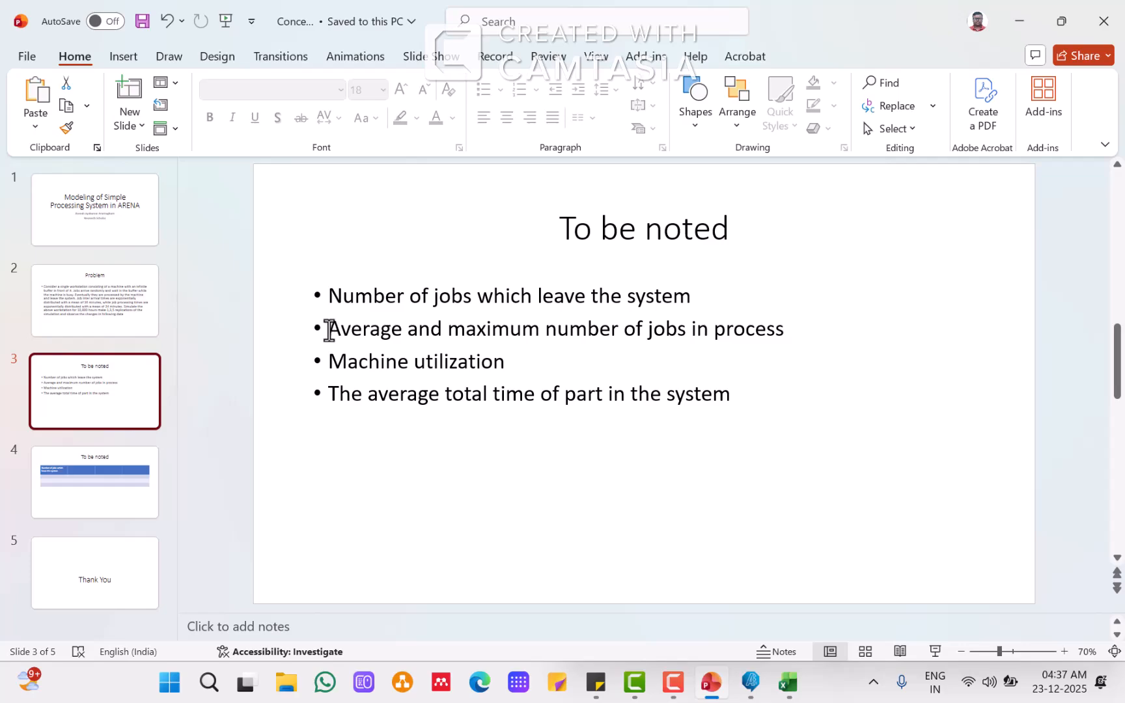
pyautogui.moveTo(330, 329); pyautogui.dragTo(763, 317)
pyautogui.hotkey('ctrl', 'c')
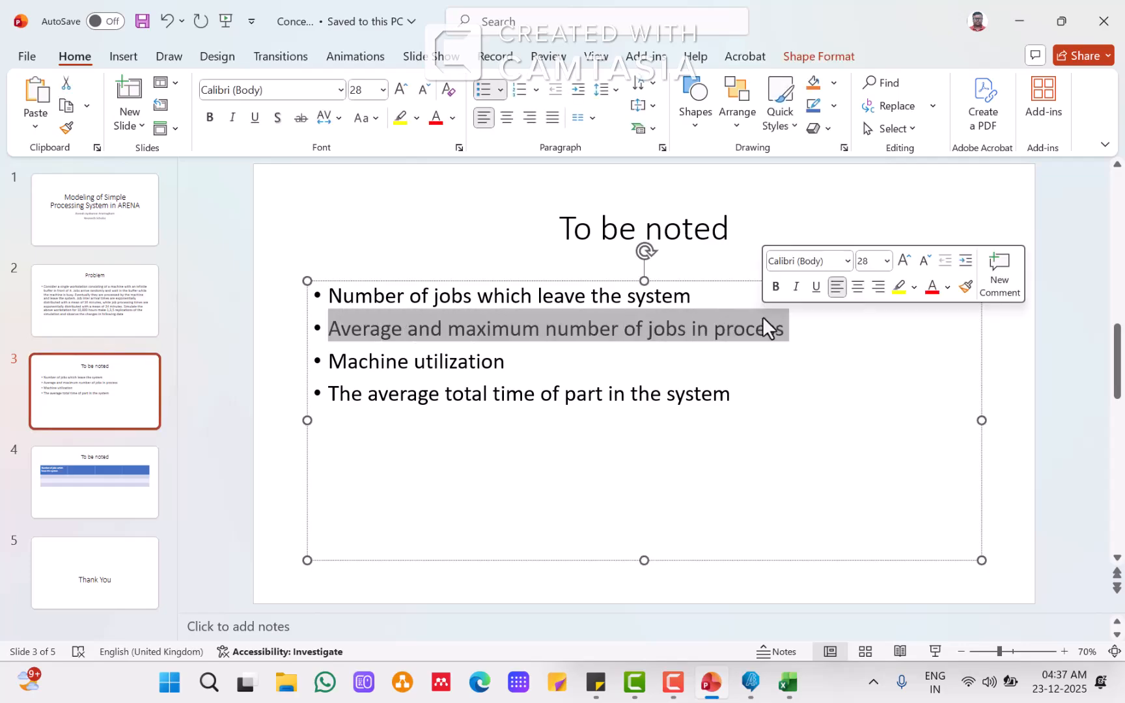
pyautogui.click(103, 482)
pyautogui.click(361, 351)
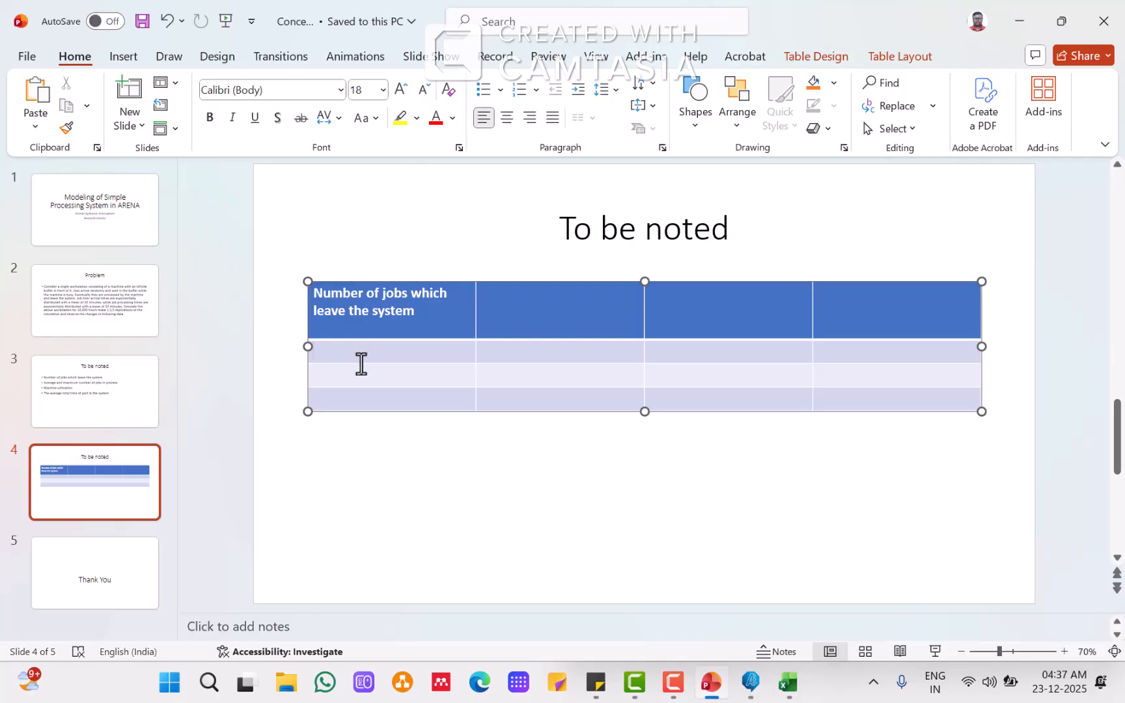
pyautogui.hotkey('ctrl', 'v')
pyautogui.click(109, 398)
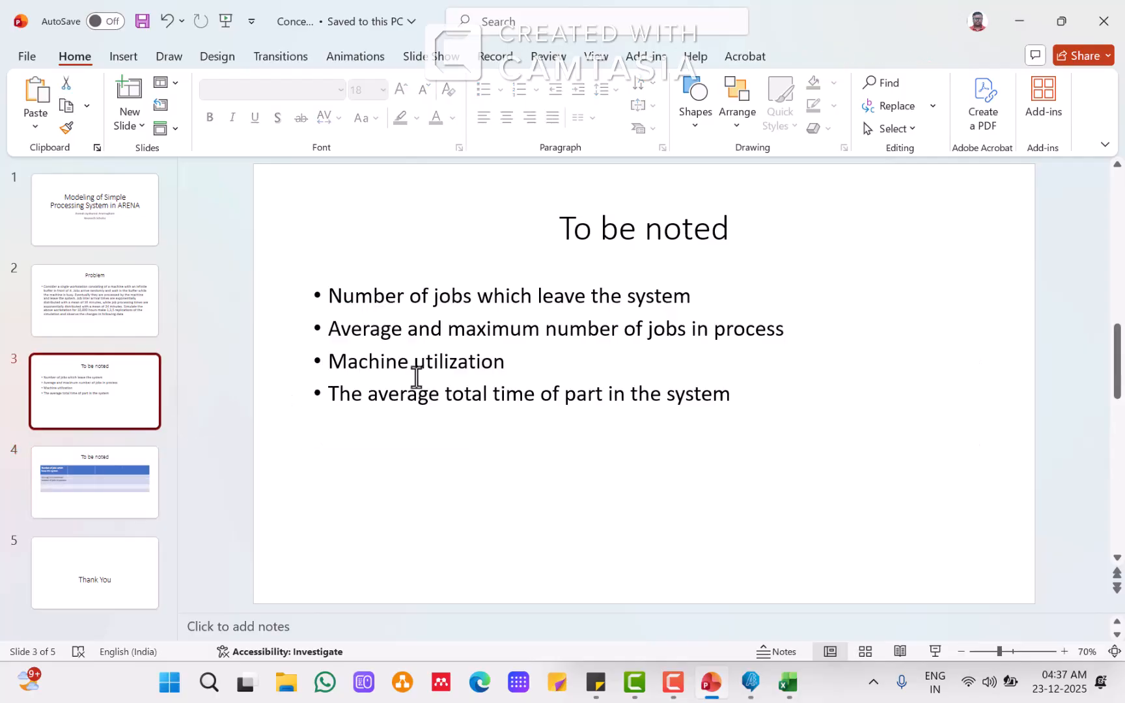
# Step: Copy the bullet 'Machine utilization' into the table's first cell of the third row
pyautogui.moveTo(331, 363); pyautogui.dragTo(509, 358)
pyautogui.hotkey('ctrl', 'c')
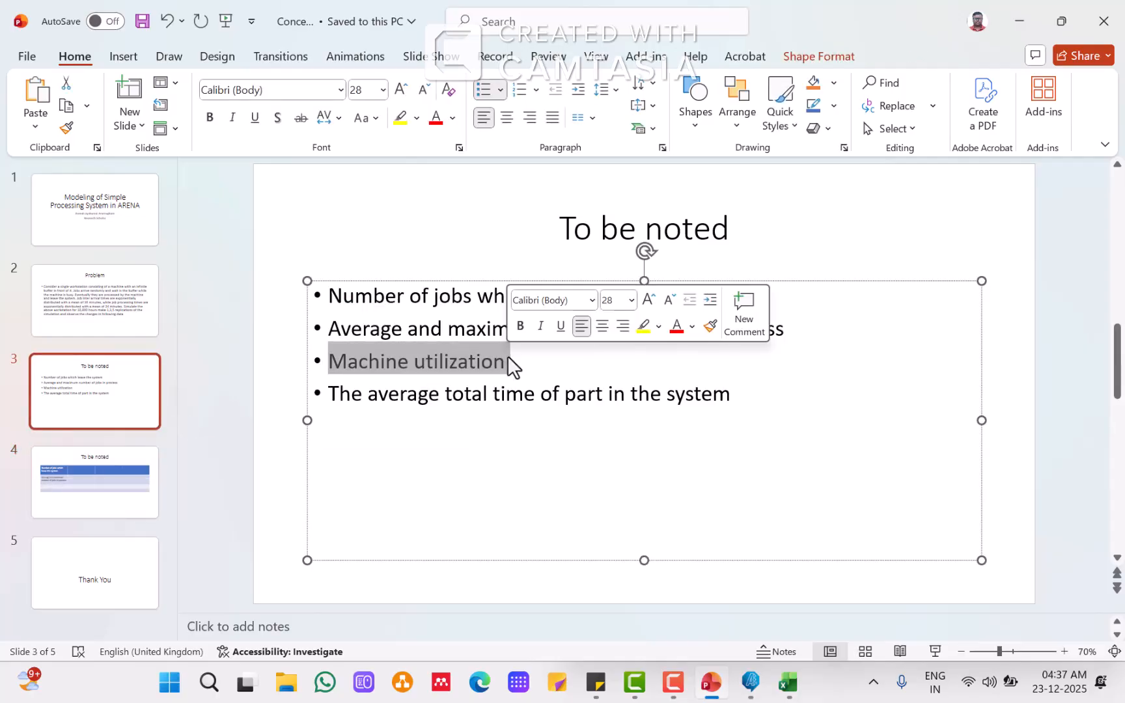
pyautogui.click(130, 477)
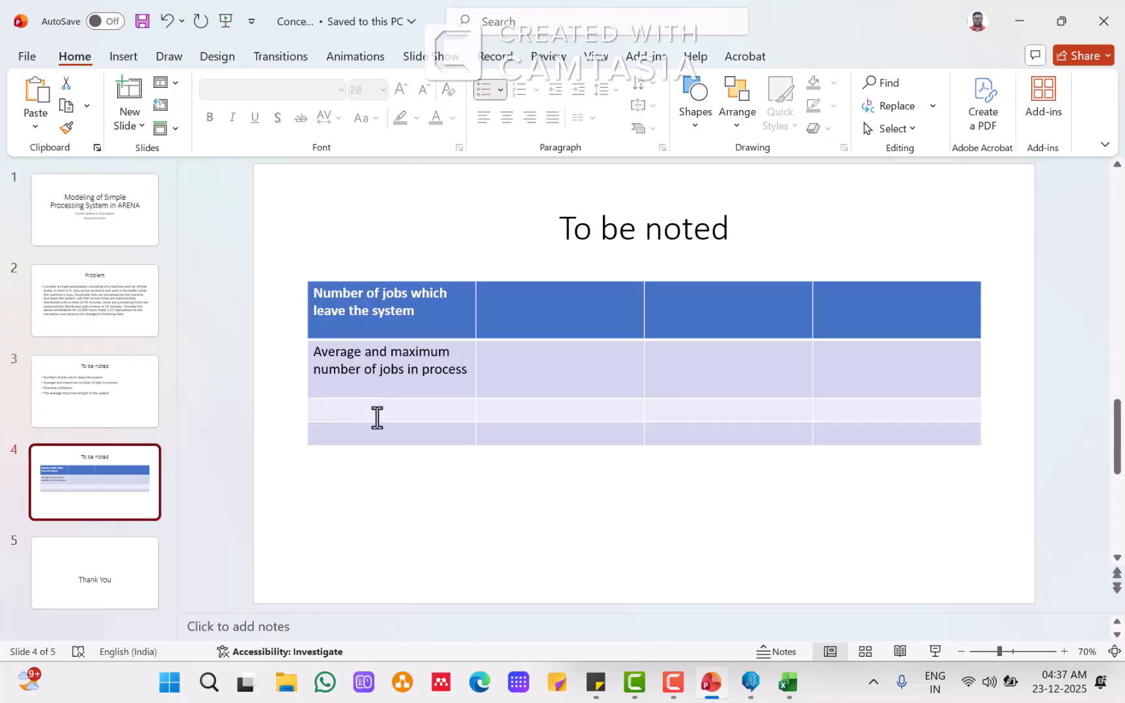
pyautogui.click(377, 416)
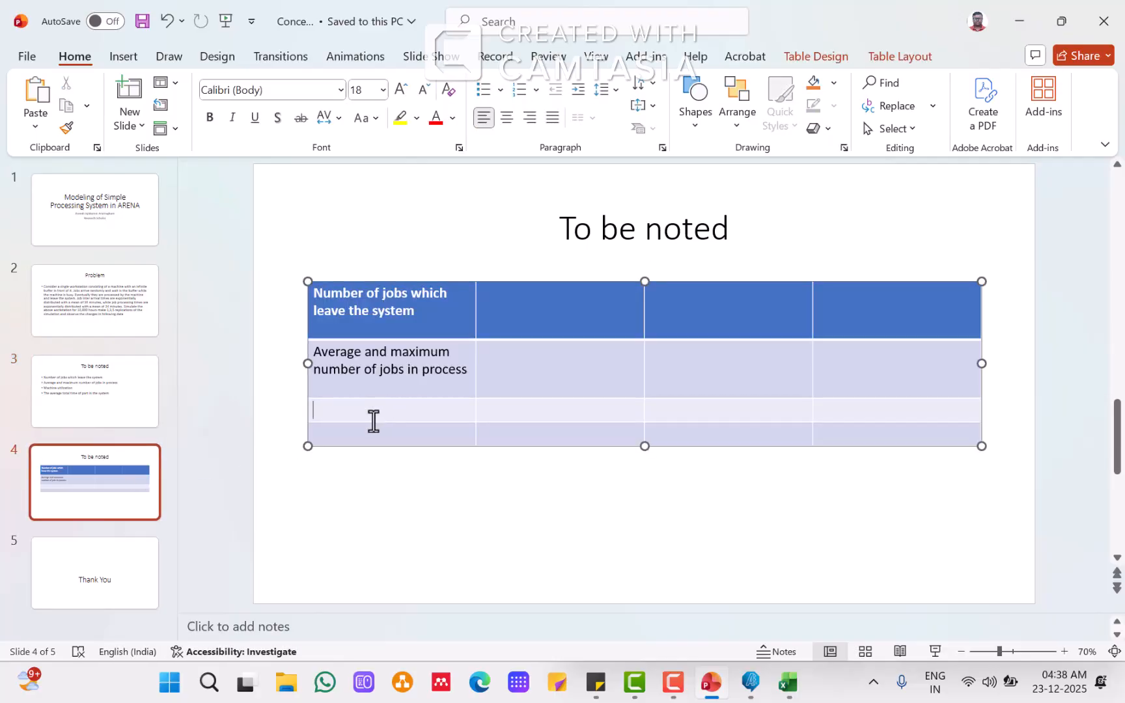
pyautogui.hotkey('ctrl', 'v')
# Step: Copy the bullet 'The average total time of part in the system' into the table's first cell of the fourth row
pyautogui.click(103, 412)
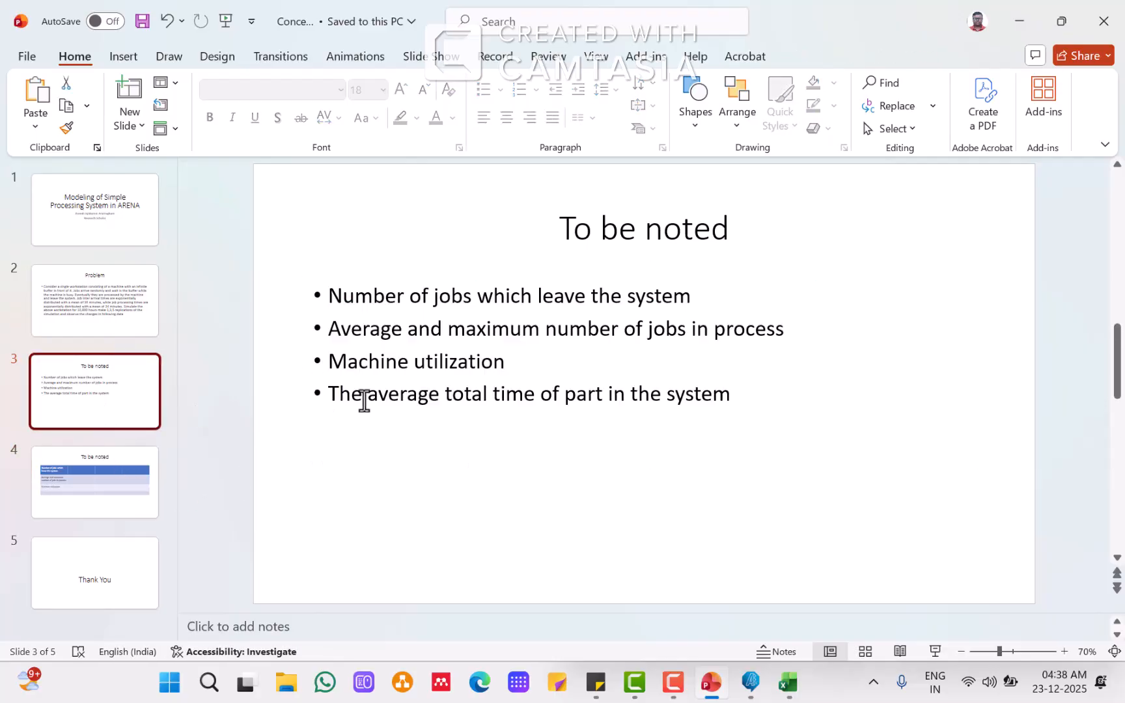
pyautogui.moveTo(327, 394); pyautogui.dragTo(747, 387)
pyautogui.hotkey('ctrl', 'c')
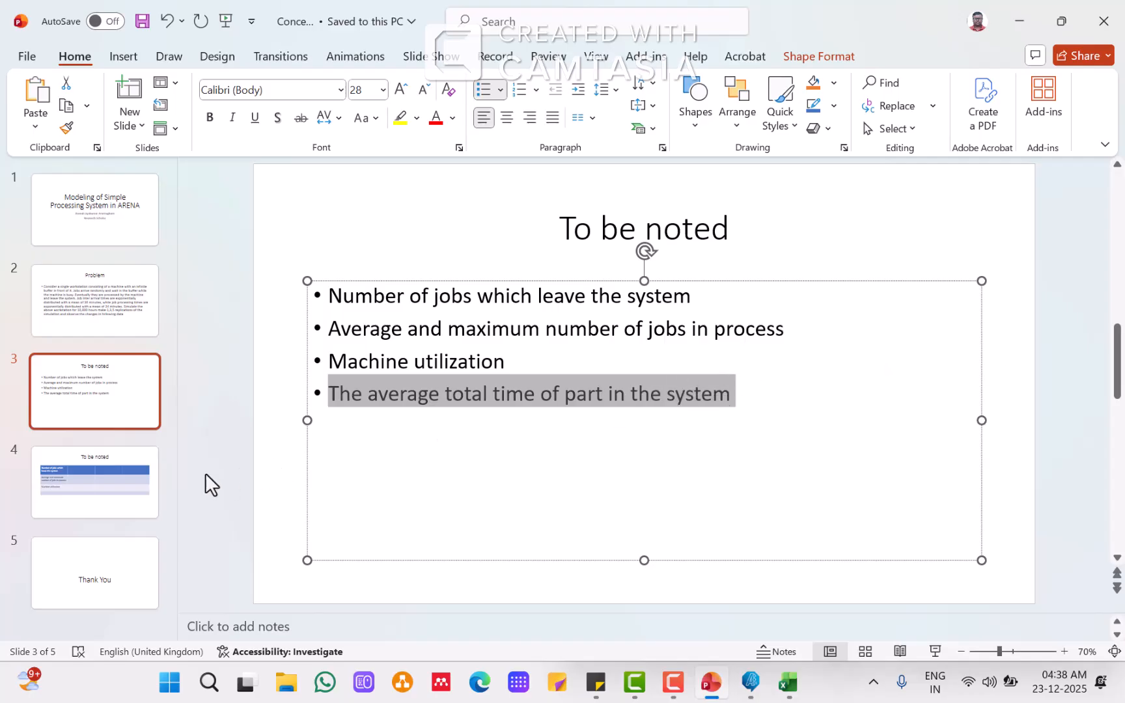
pyautogui.click(138, 480)
pyautogui.click(397, 449)
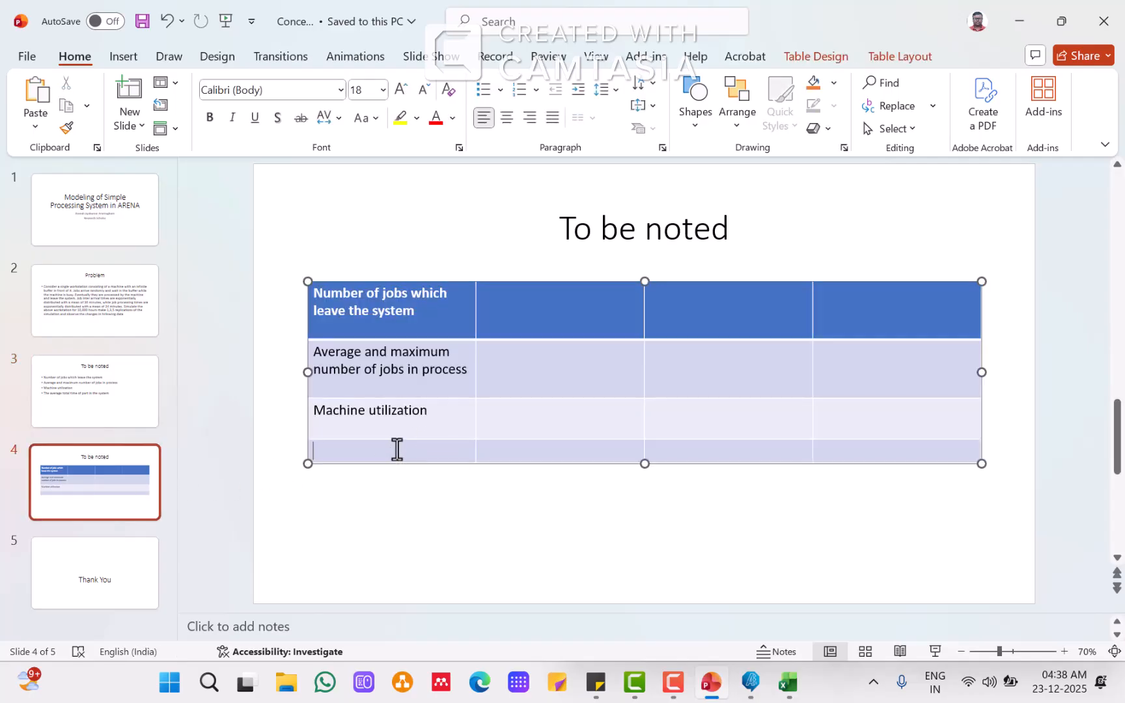
pyautogui.hotkey('ctrl', 'v')
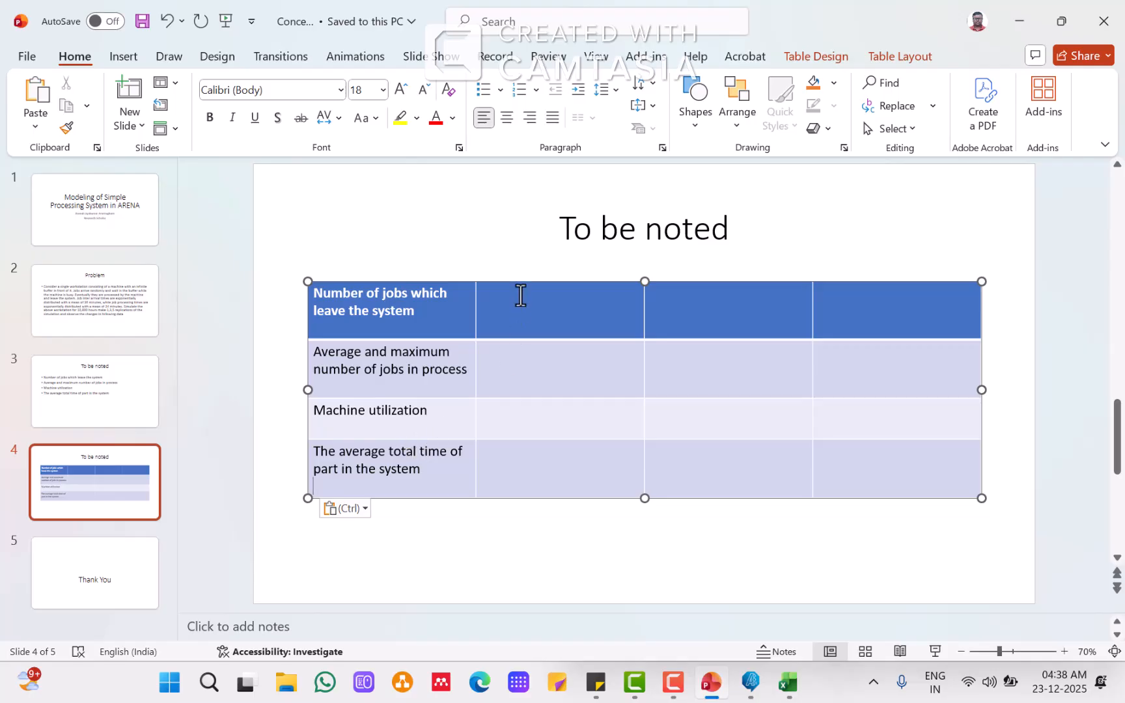
# Step: Look up the number of jobs out in the Excel output statistics and enter 20004 in the header row's second cell
pyautogui.click(521, 297)
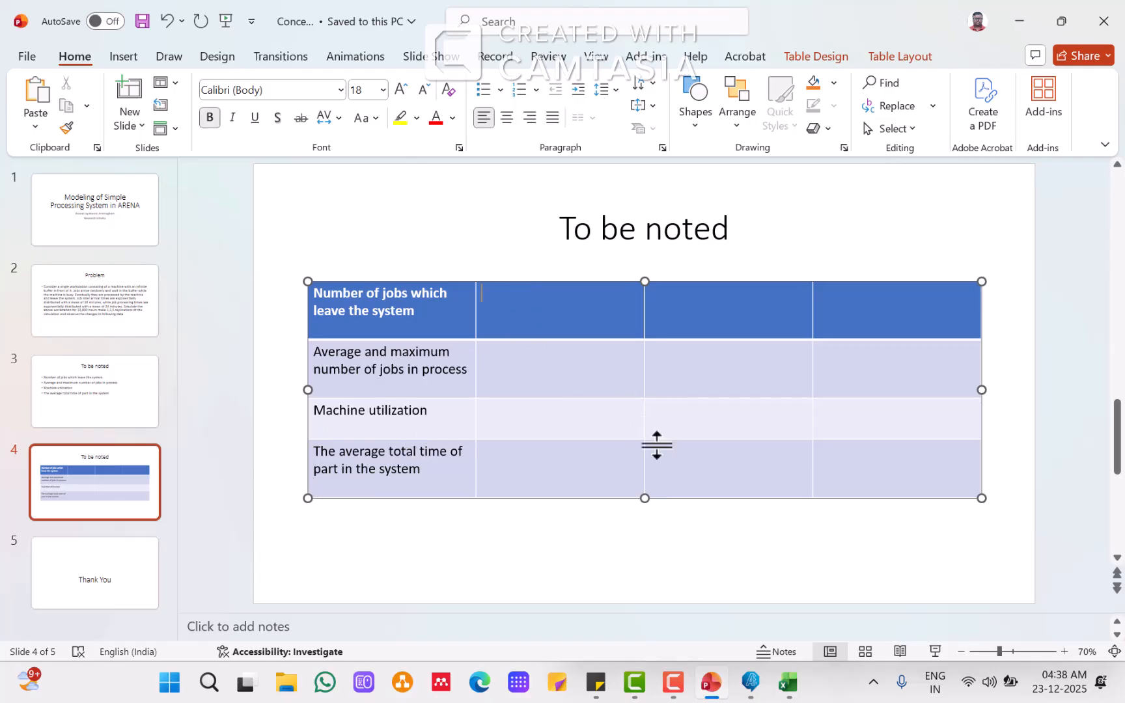
pyautogui.click(789, 684)
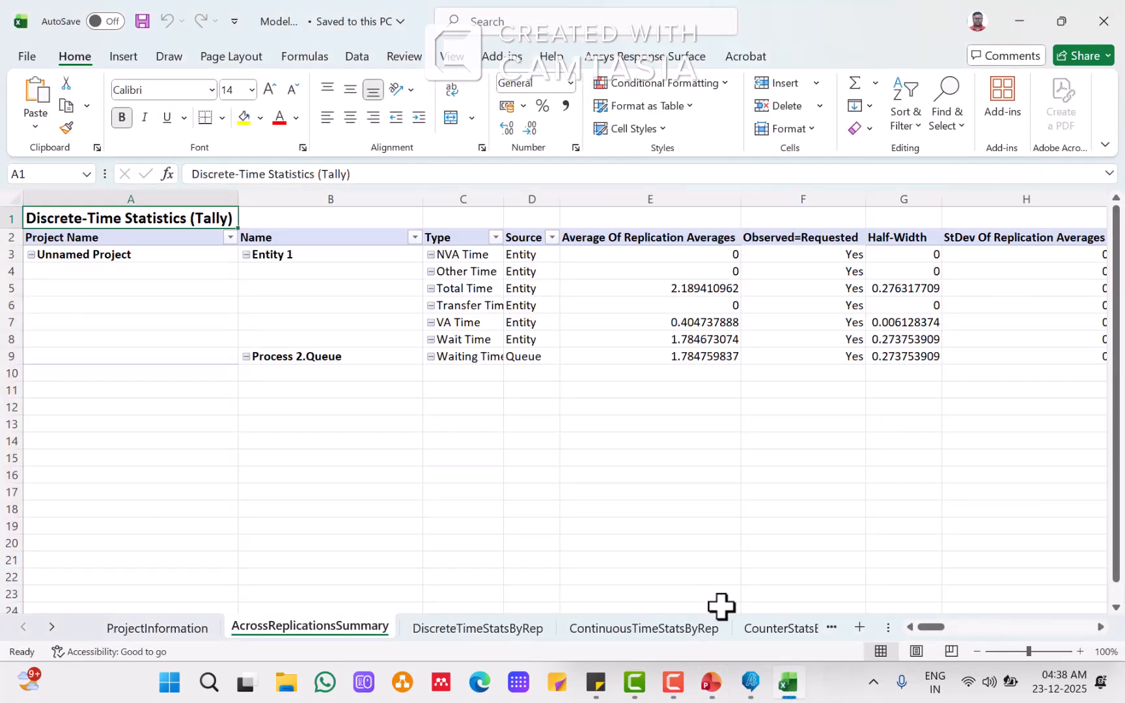
pyautogui.click(768, 633)
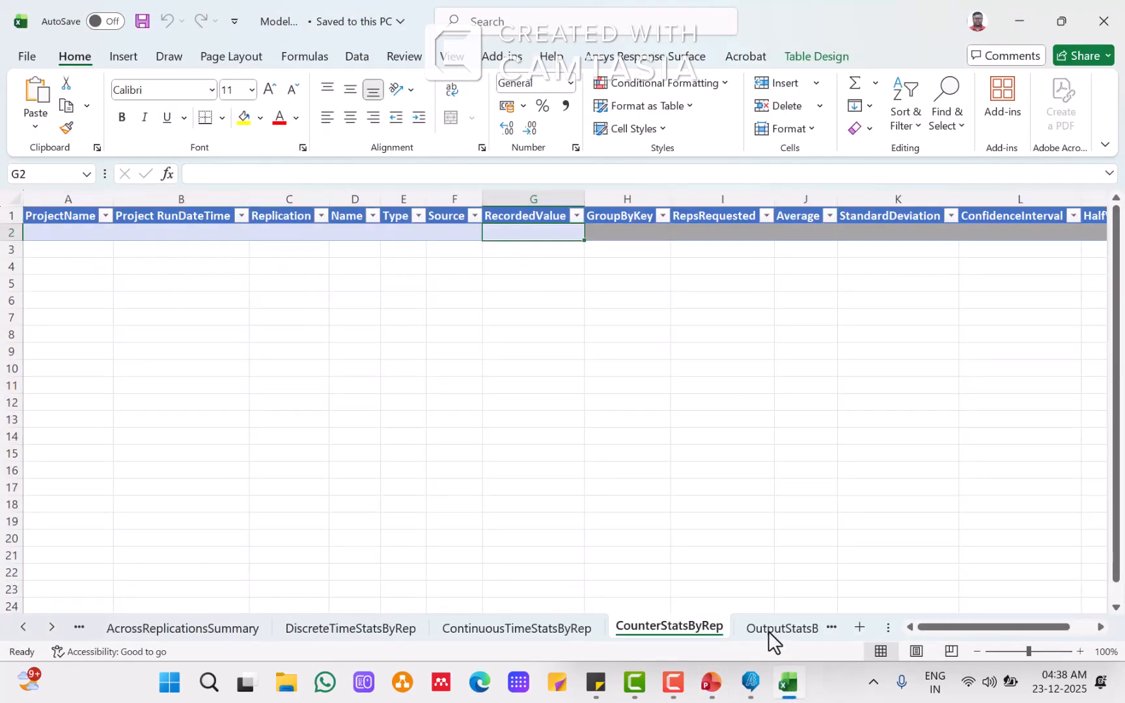
pyautogui.click(763, 629)
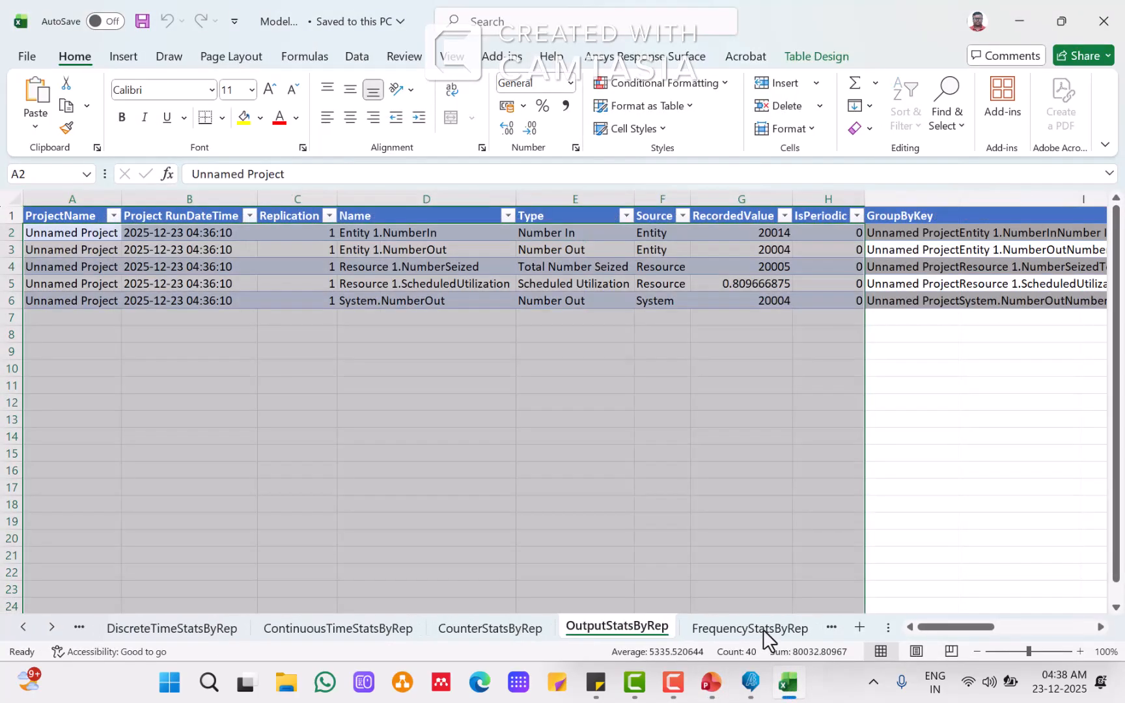
pyautogui.click(715, 458)
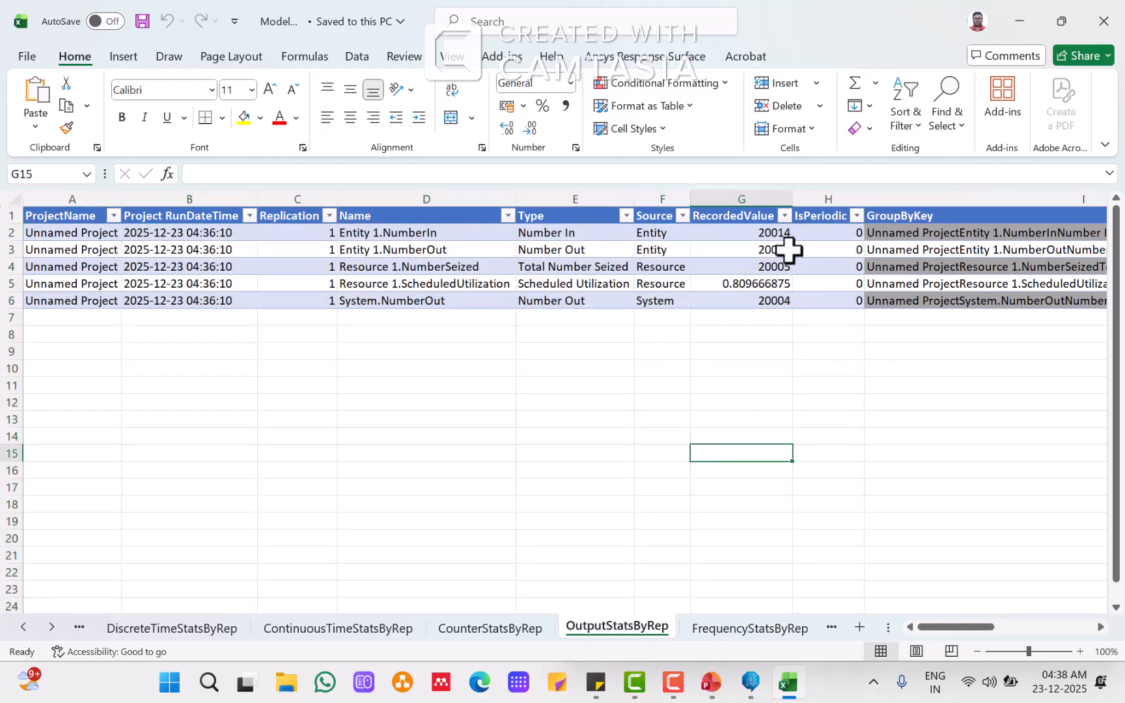
pyautogui.click(754, 692)
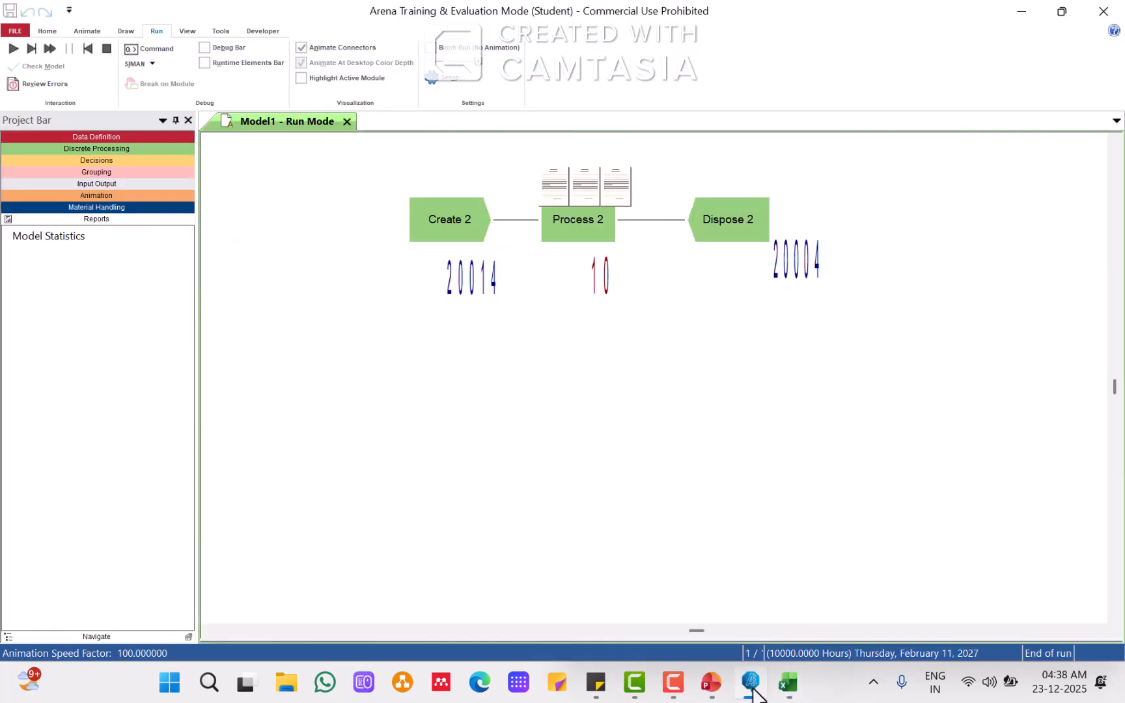
pyautogui.click(752, 690)
pyautogui.click(711, 684)
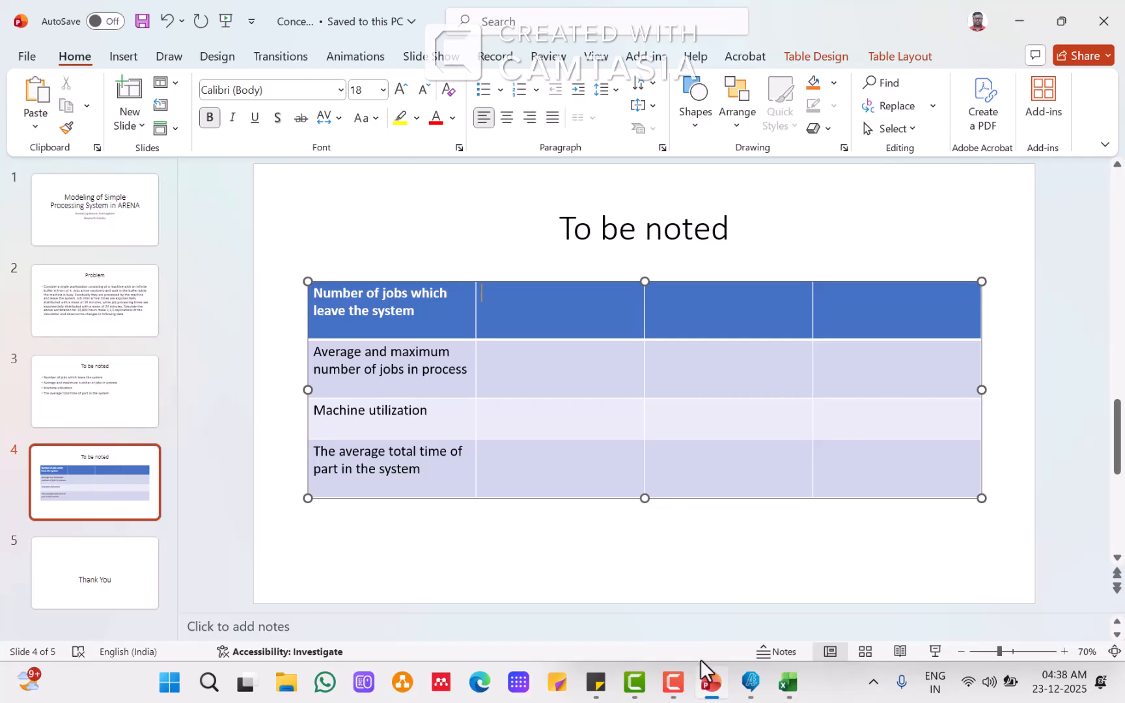
pyautogui.click(787, 685)
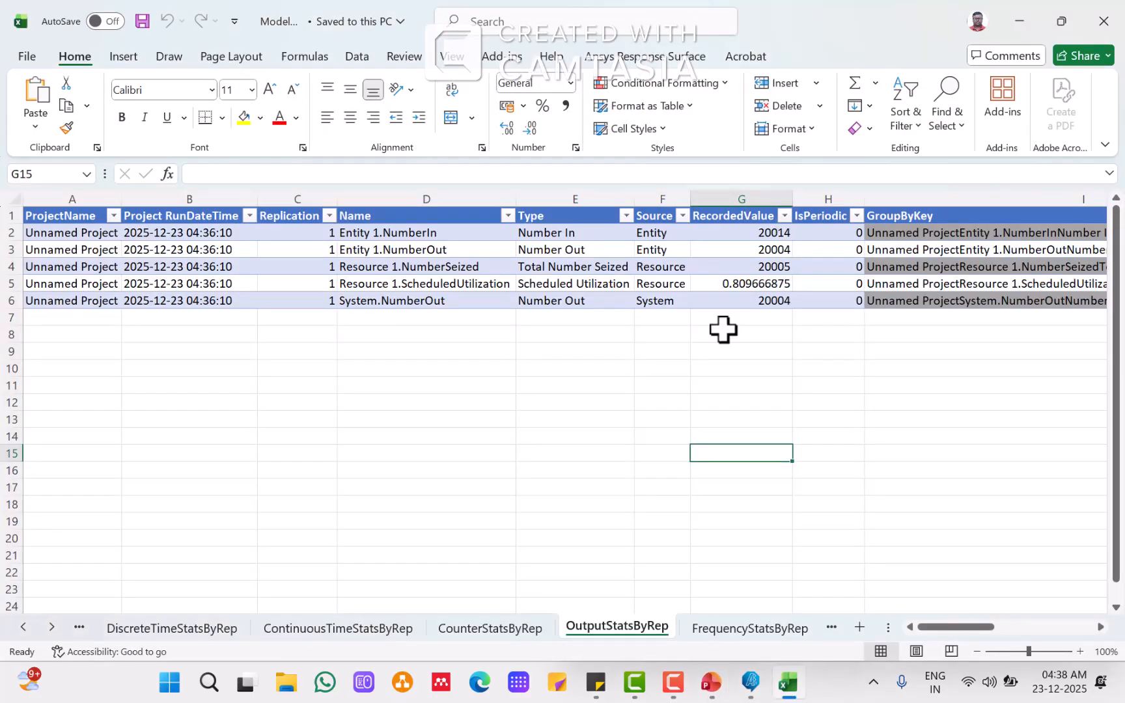
pyautogui.click(734, 250)
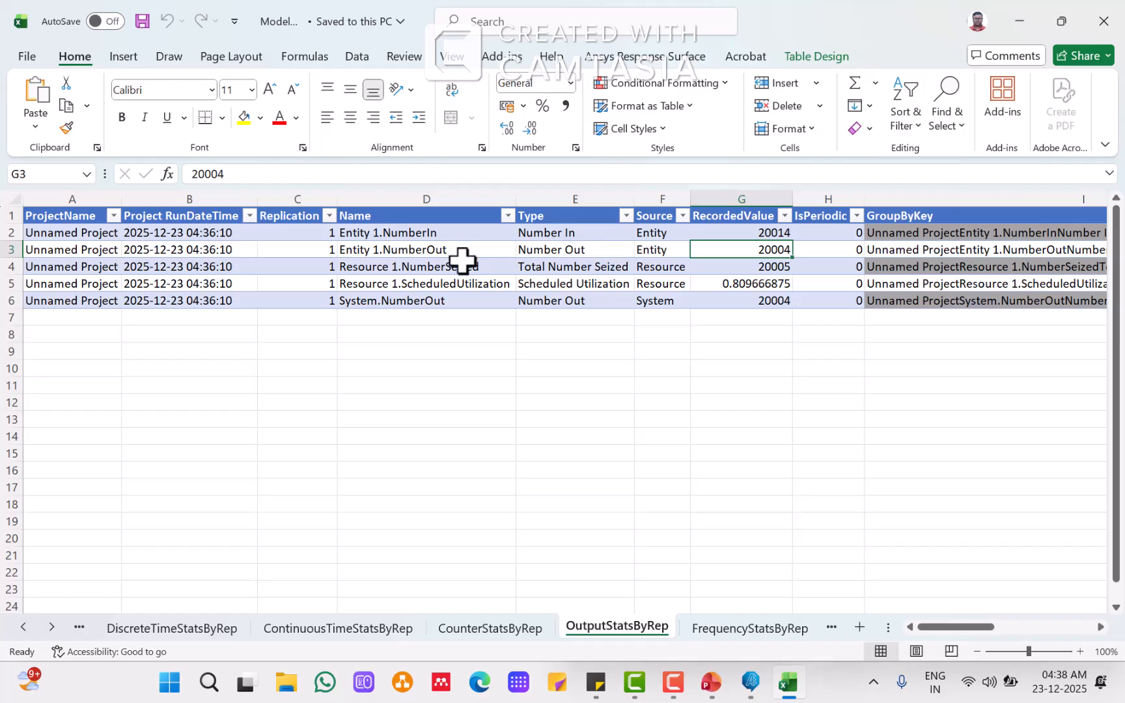
pyautogui.moveTo(557, 249); pyautogui.dragTo(738, 254)
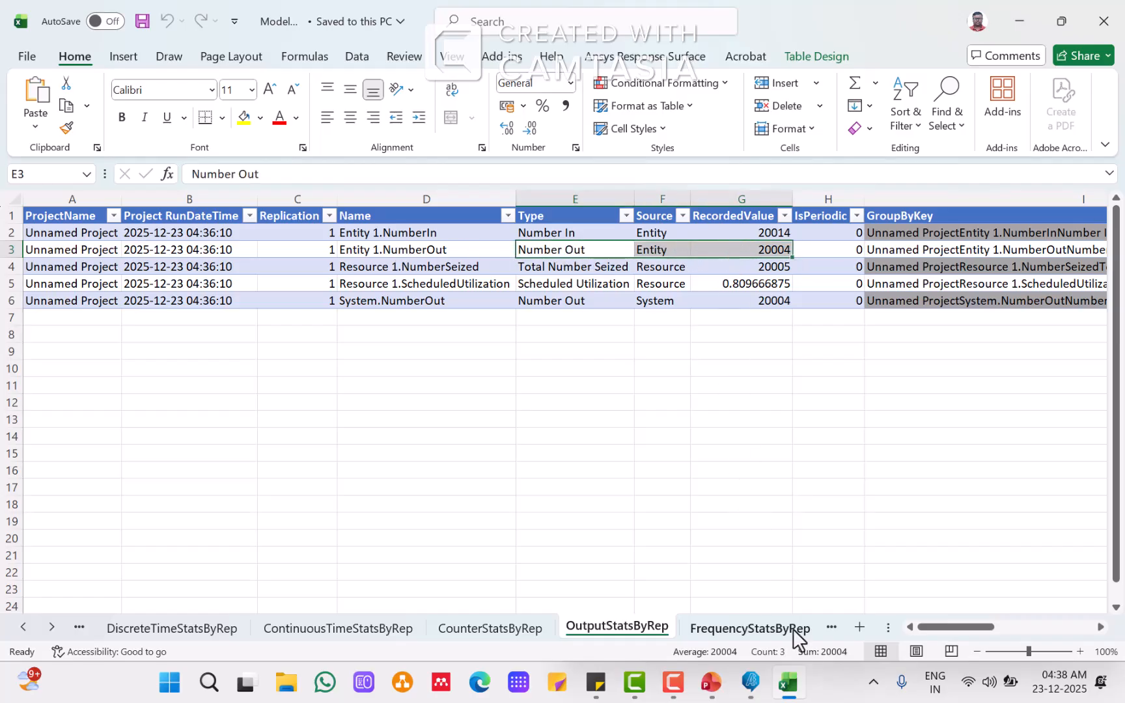
pyautogui.click(787, 680)
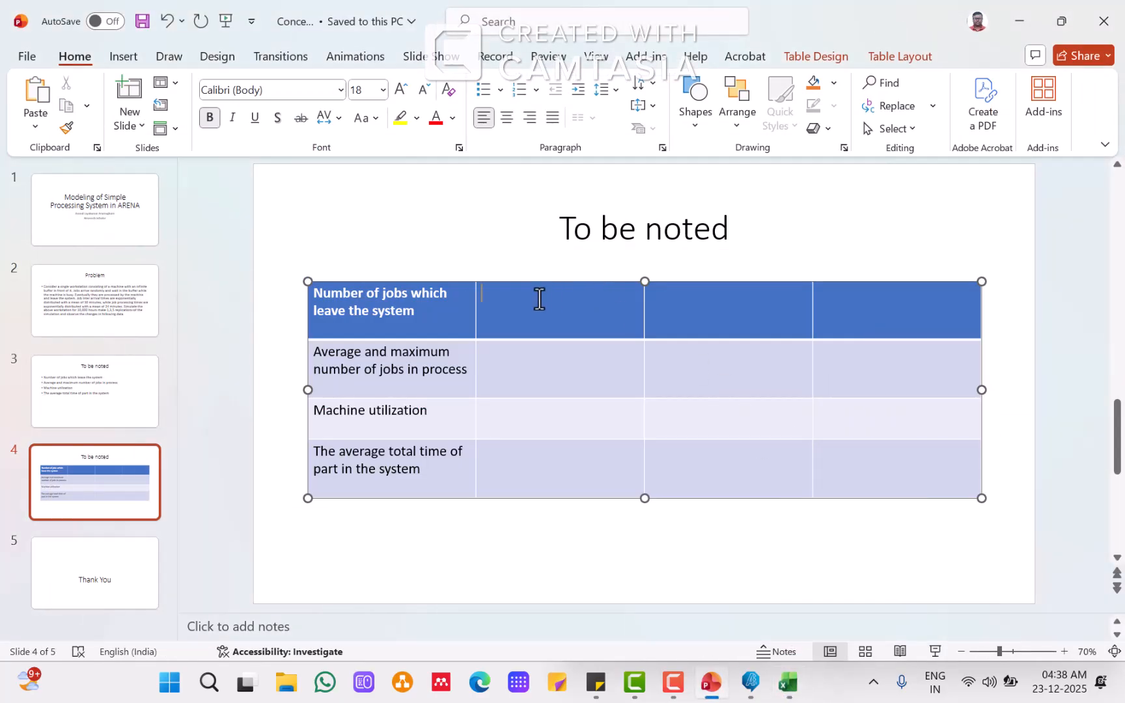
pyautogui.write('20004')
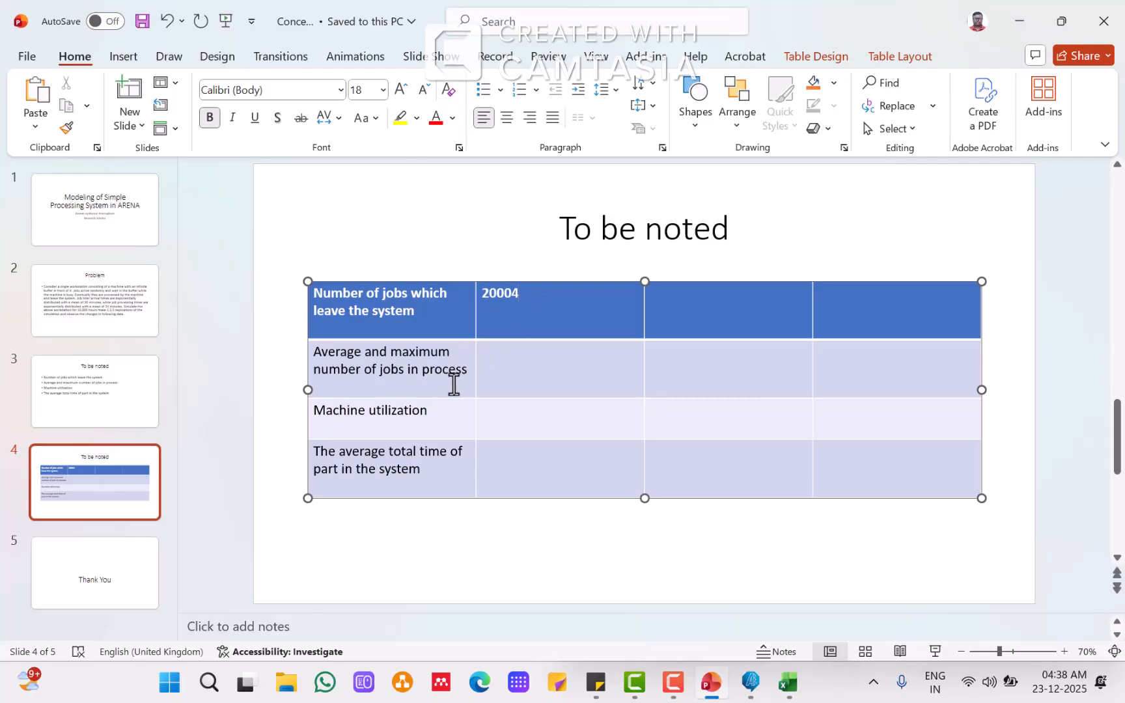
# Step: Look up the WIP average in the continuous-time statistics and enter 4.38 in the second row's second cell
pyautogui.click(513, 363)
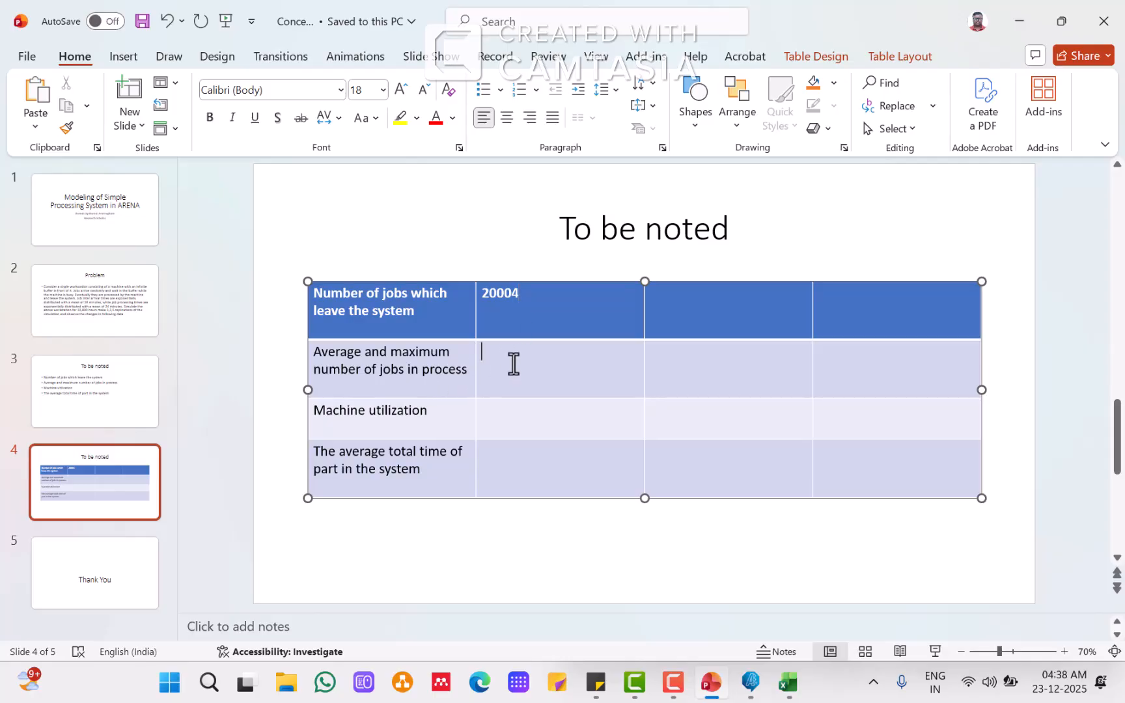
pyautogui.click(755, 683)
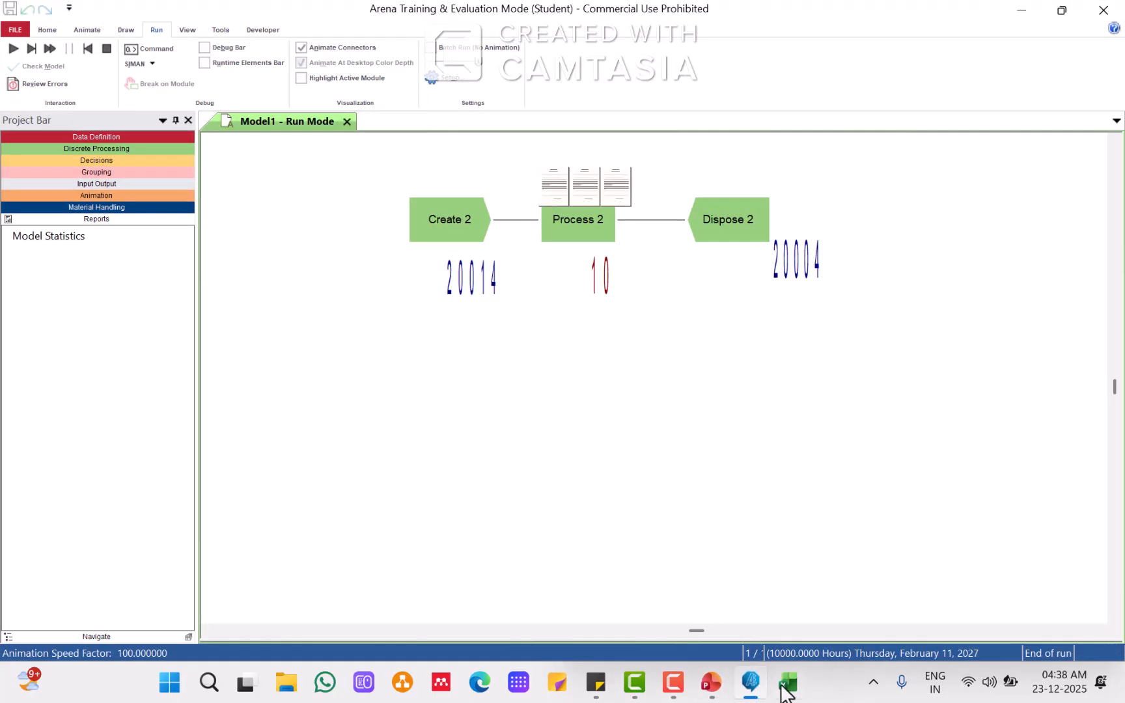
pyautogui.click(793, 685)
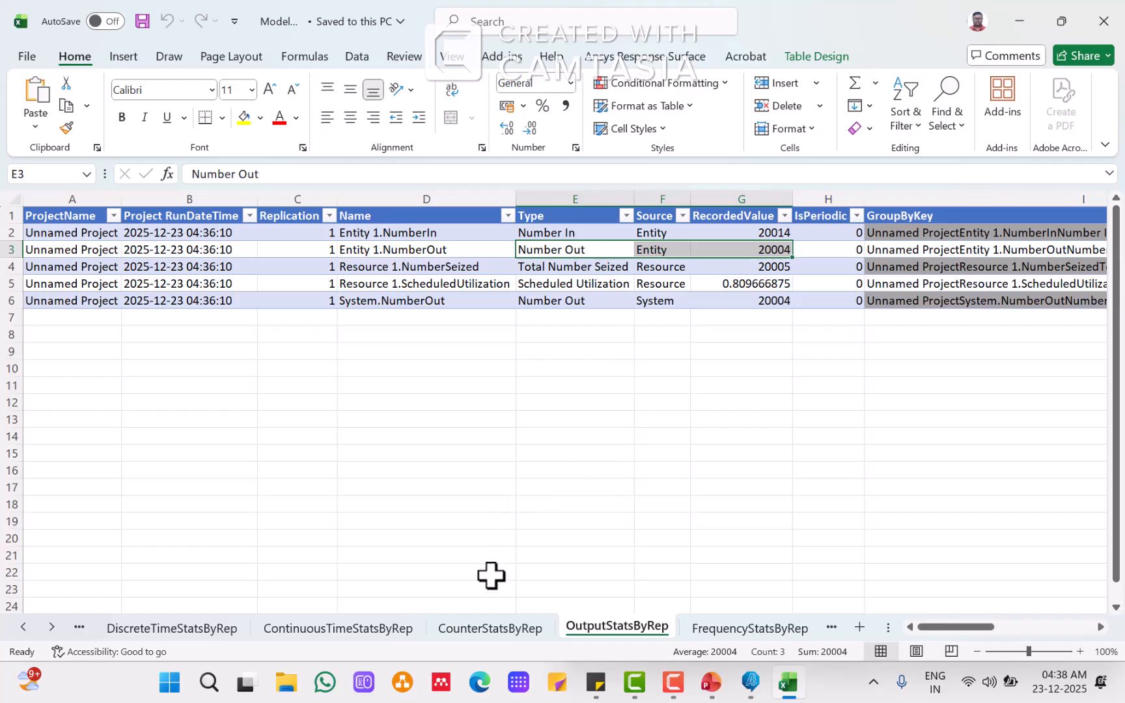
pyautogui.click(750, 629)
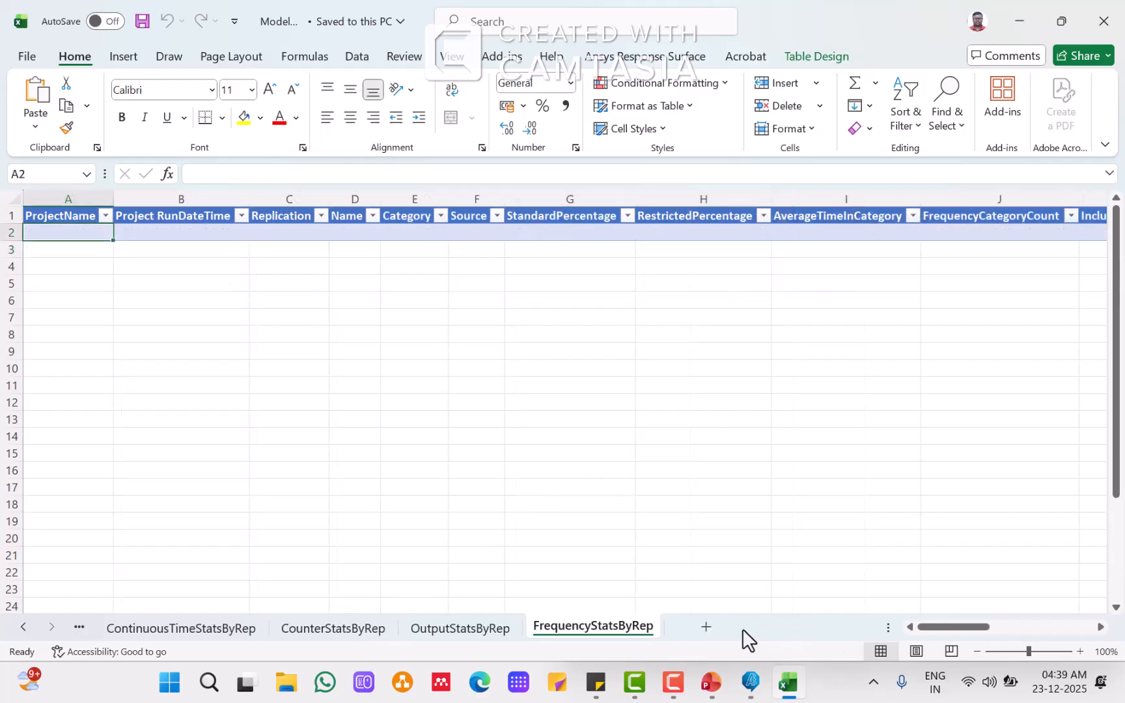
pyautogui.click(455, 631)
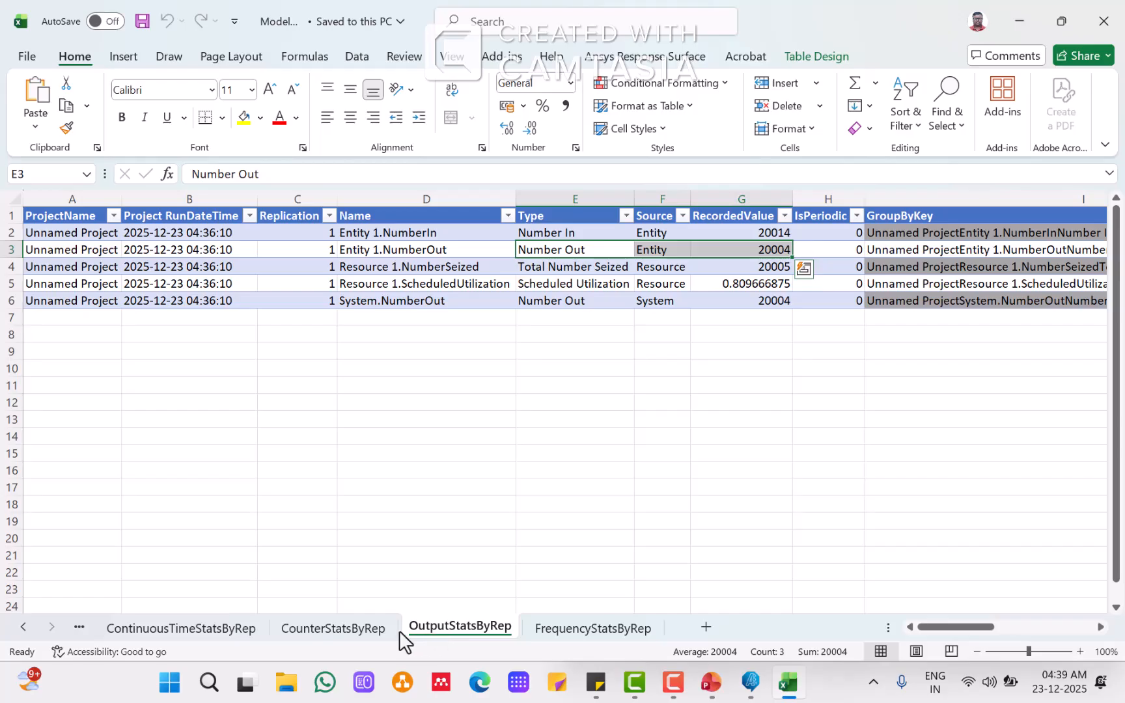
pyautogui.click(336, 632)
pyautogui.click(210, 627)
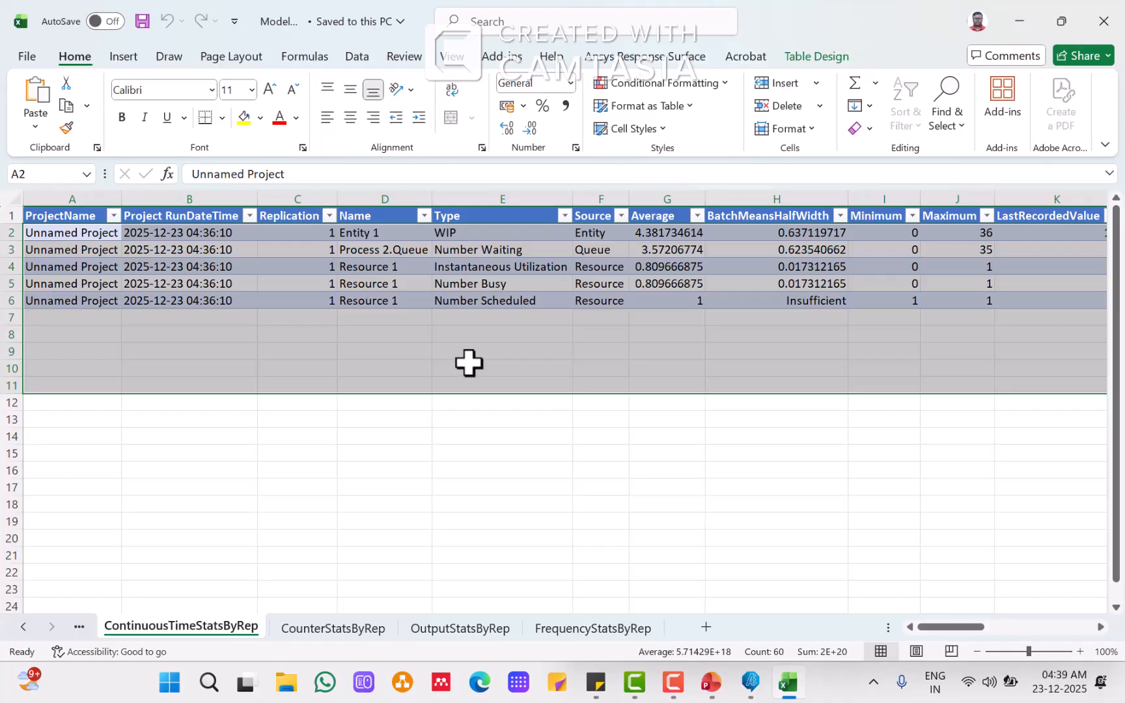
pyautogui.click(480, 236)
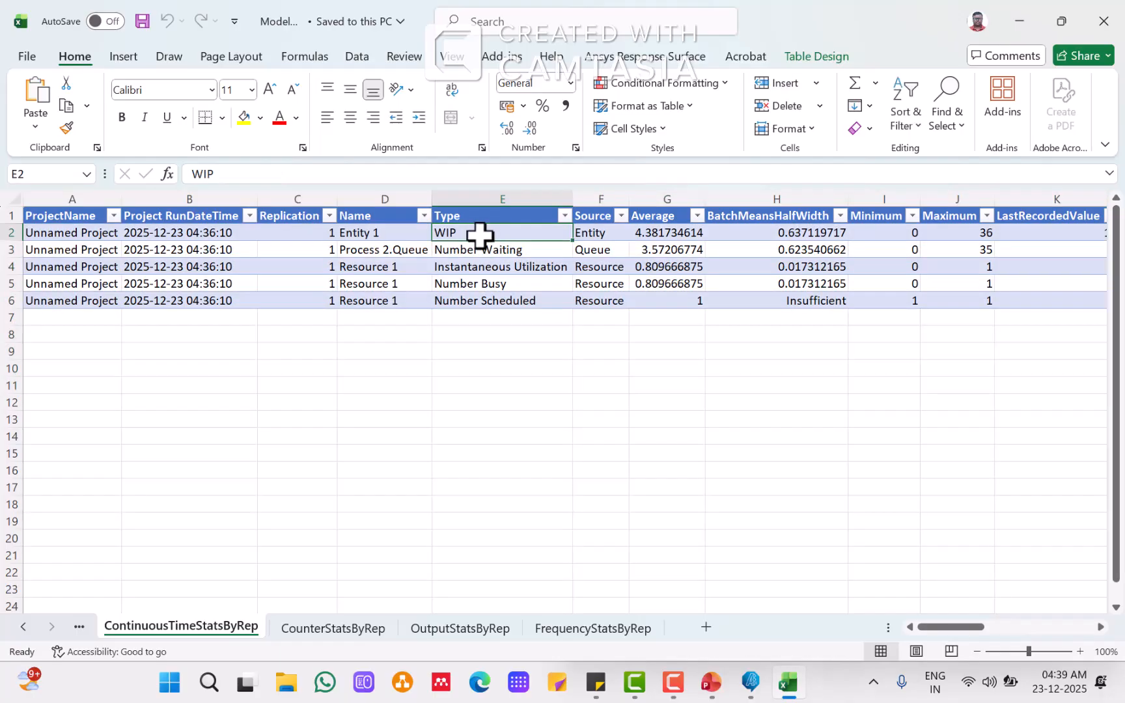
pyautogui.click(711, 682)
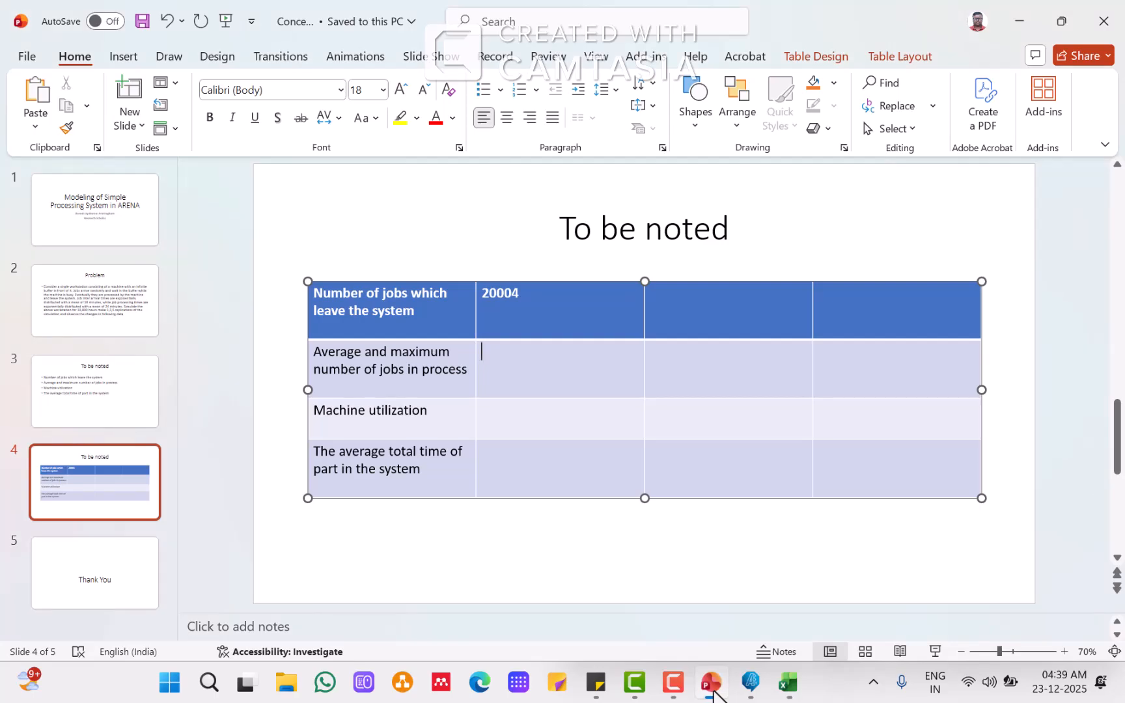
pyautogui.click(712, 690)
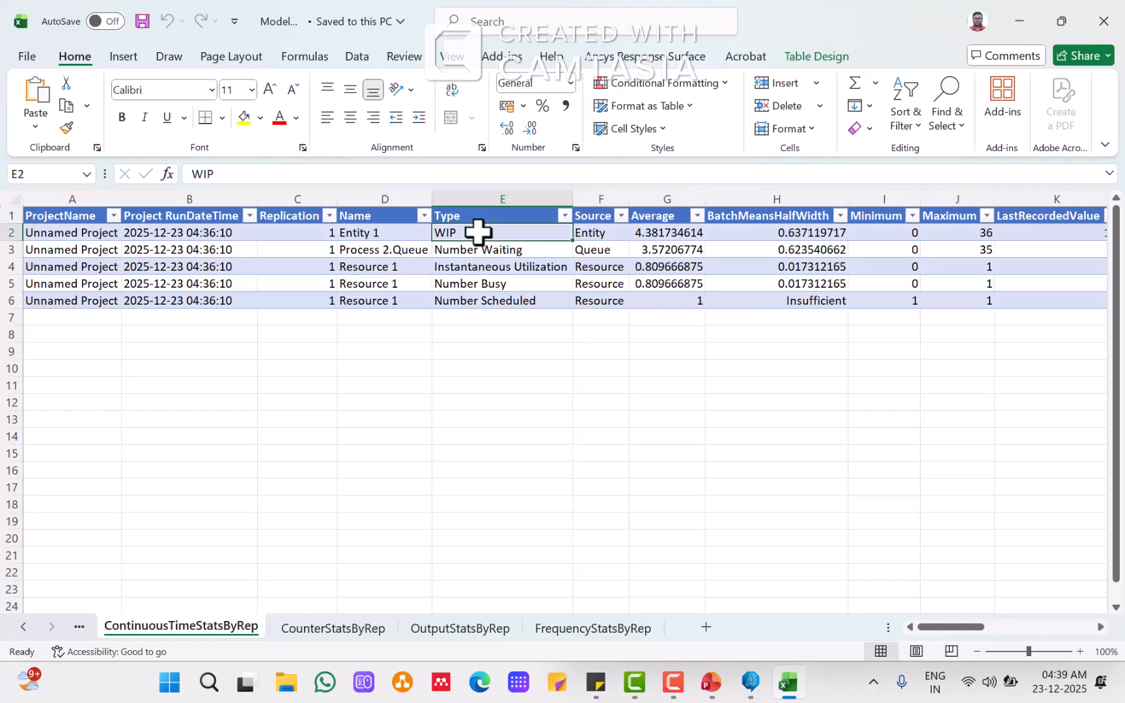
pyautogui.click(671, 232)
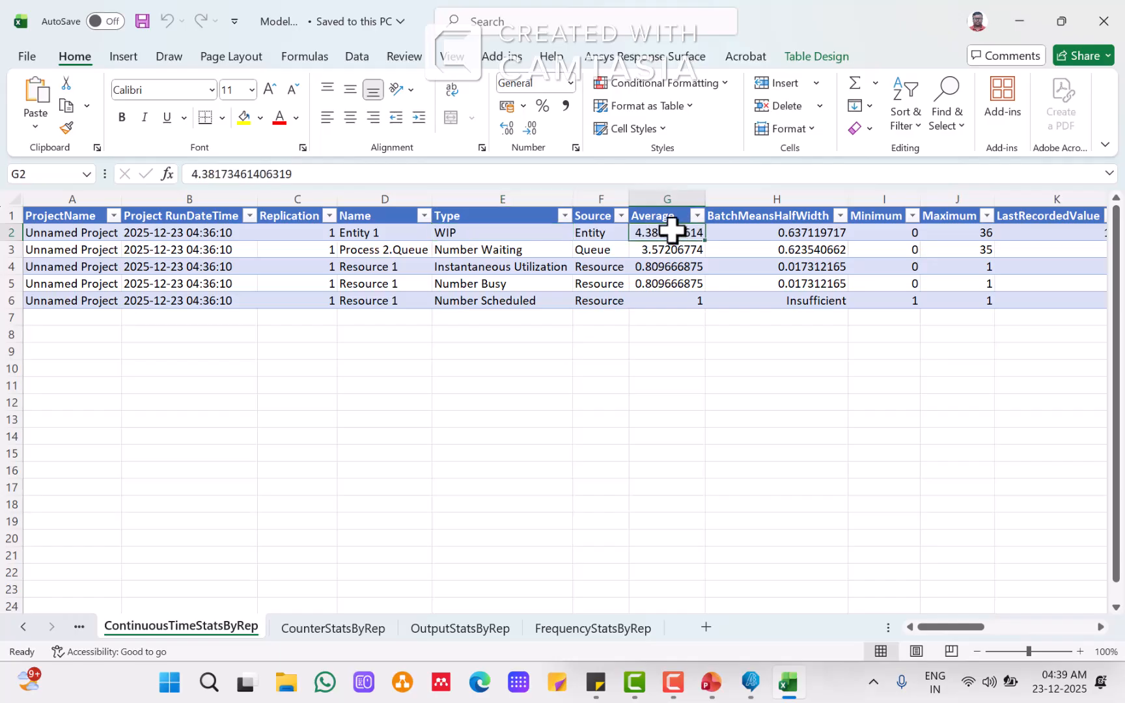
pyautogui.click(466, 233)
pyautogui.keyDown('shift'); pyautogui.click(647, 234); pyautogui.keyUp('shift')
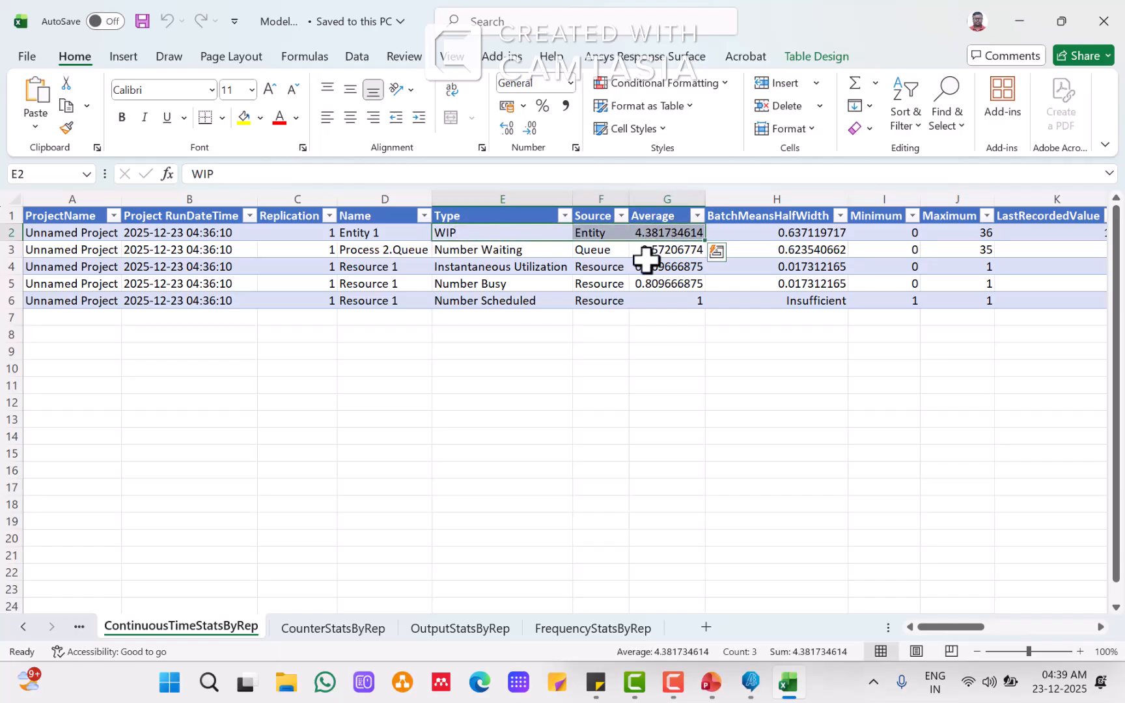
pyautogui.click(959, 232)
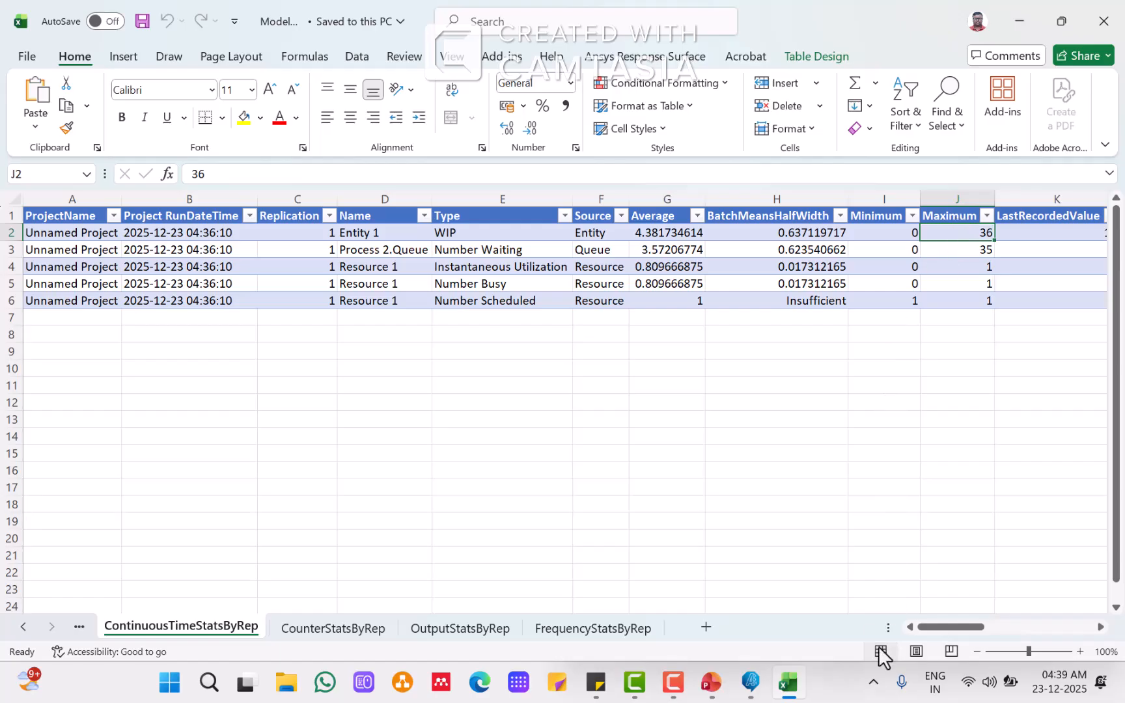
pyautogui.click(751, 683)
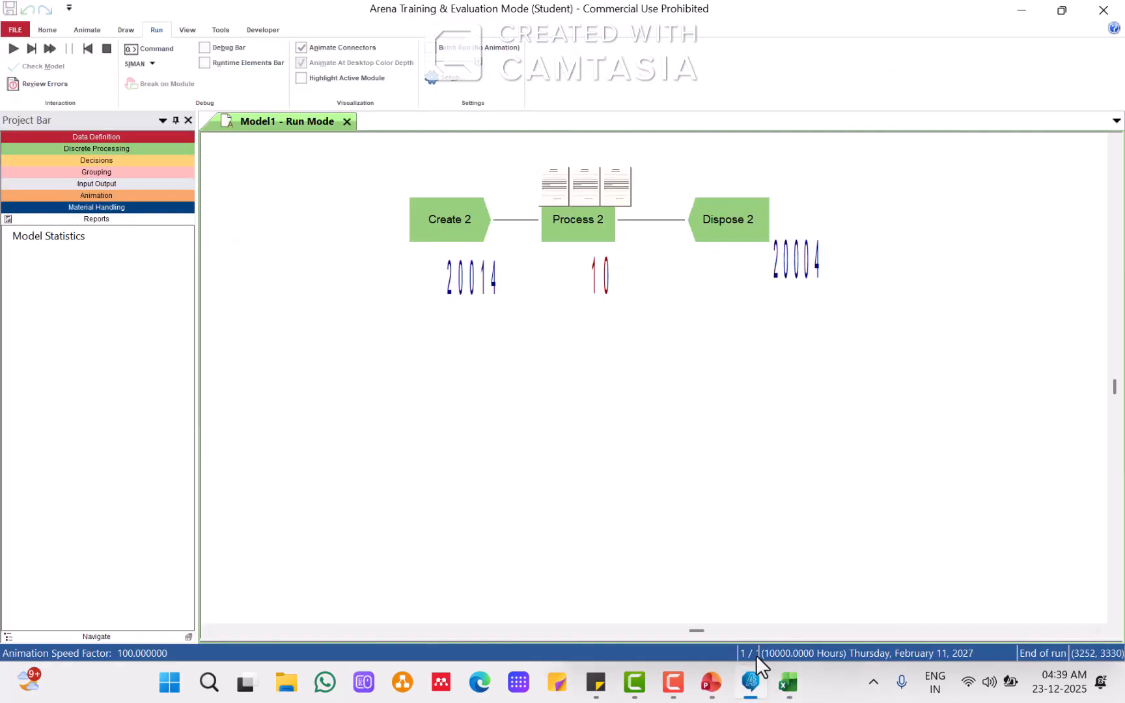
pyautogui.click(710, 682)
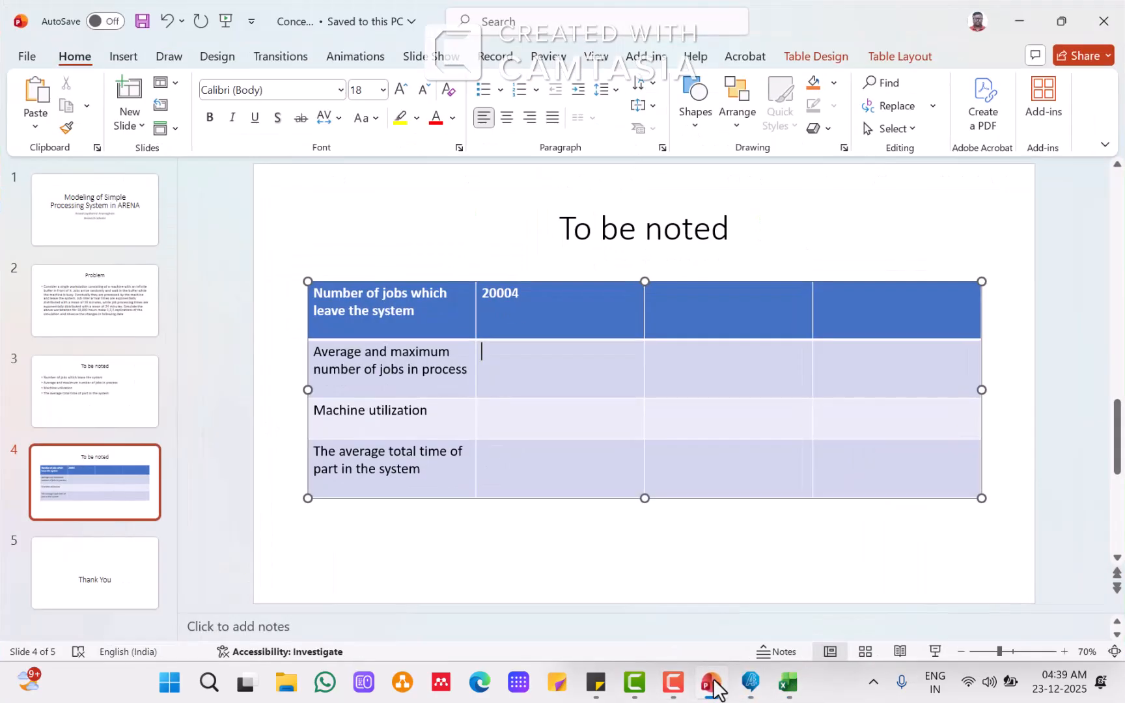
pyautogui.write('4.38')
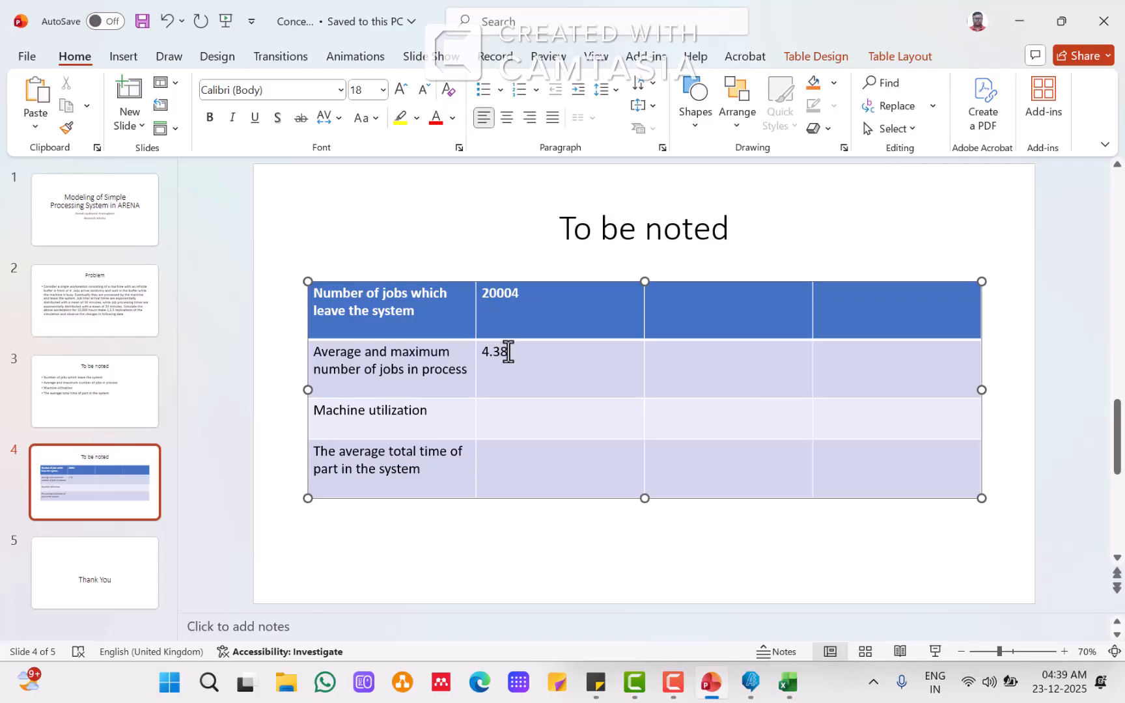
pyautogui.write('36')
# Step: Copy the machine's scheduled utilization value from the Excel output statistics sheet
pyautogui.click(789, 695)
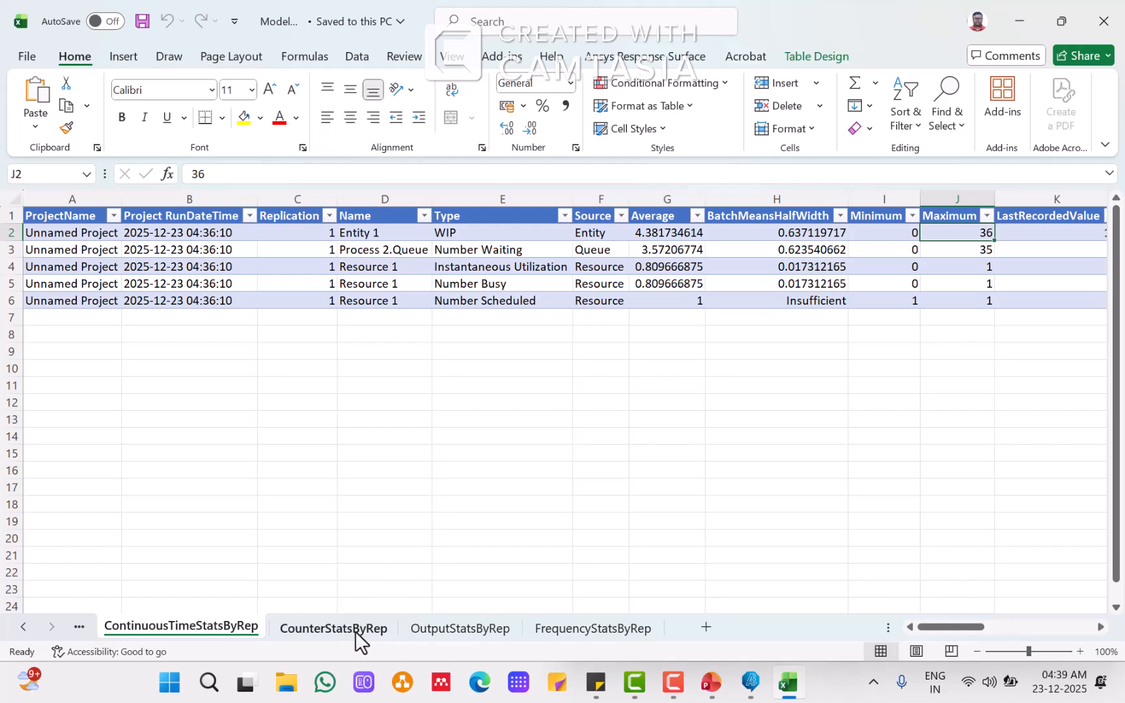
pyautogui.click(339, 627)
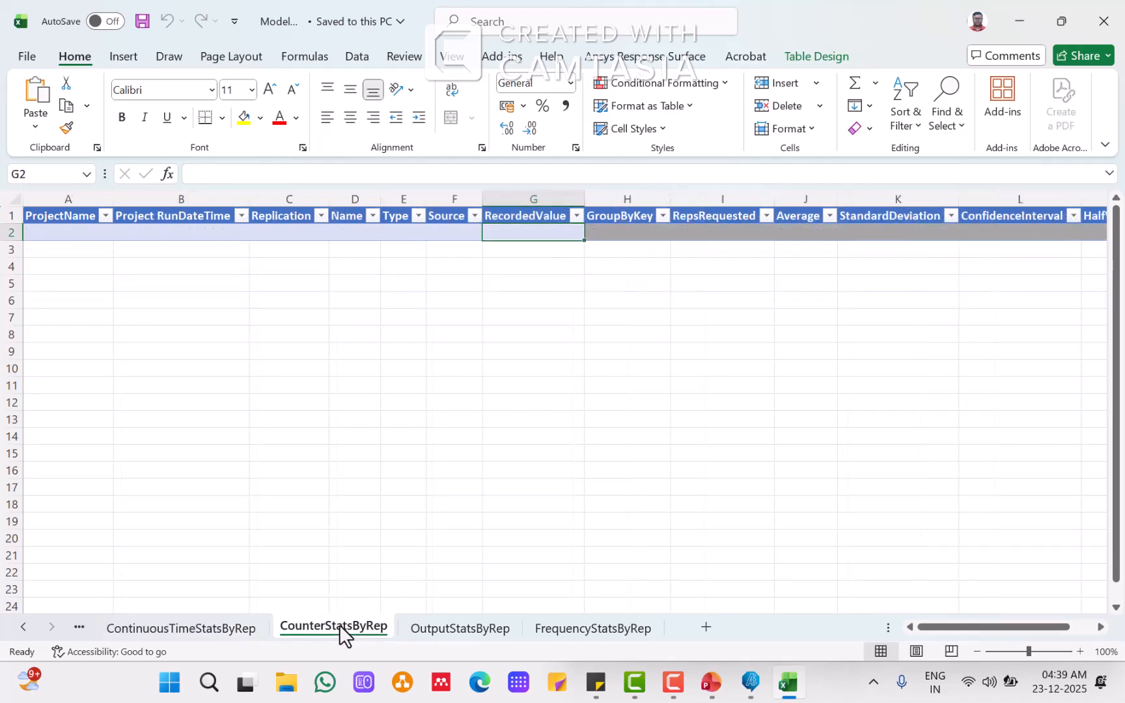
pyautogui.click(444, 636)
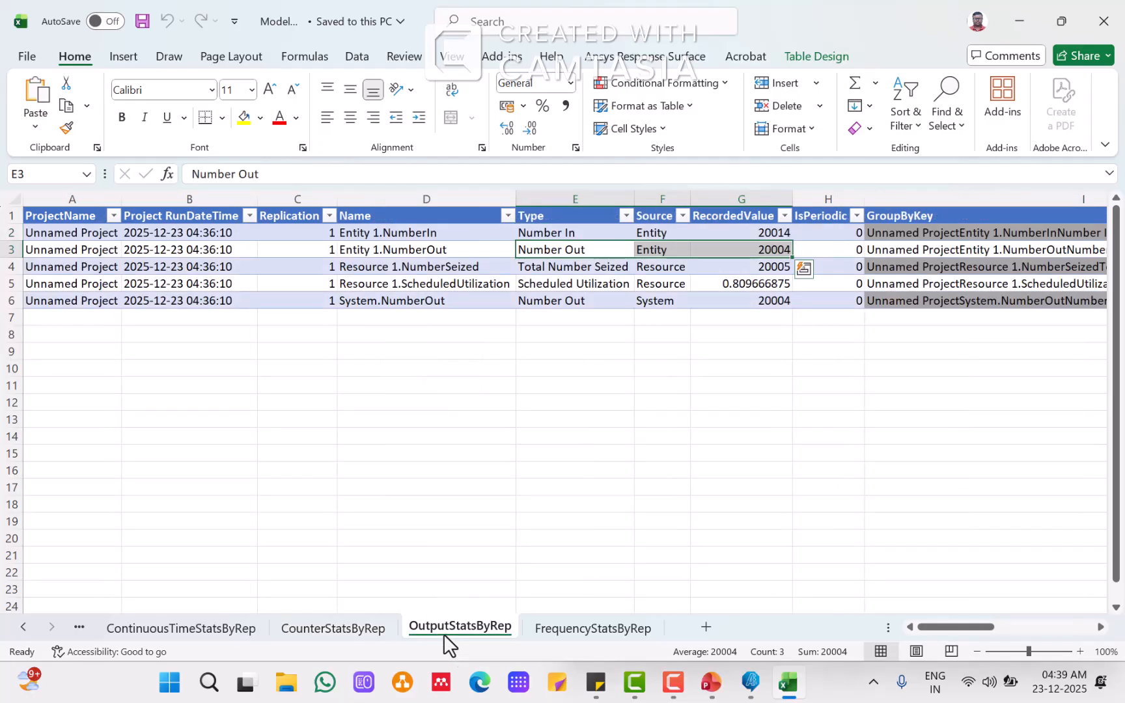
pyautogui.click(576, 283)
pyautogui.click(735, 285)
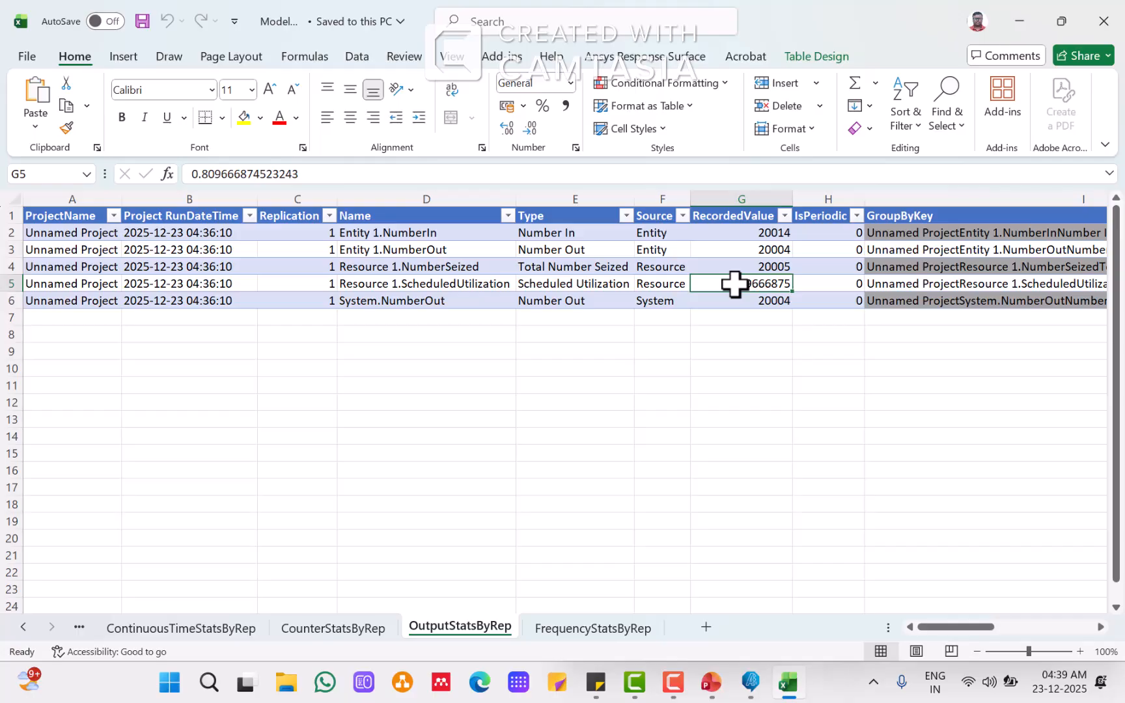
pyautogui.hotkey('ctrl', 'c')
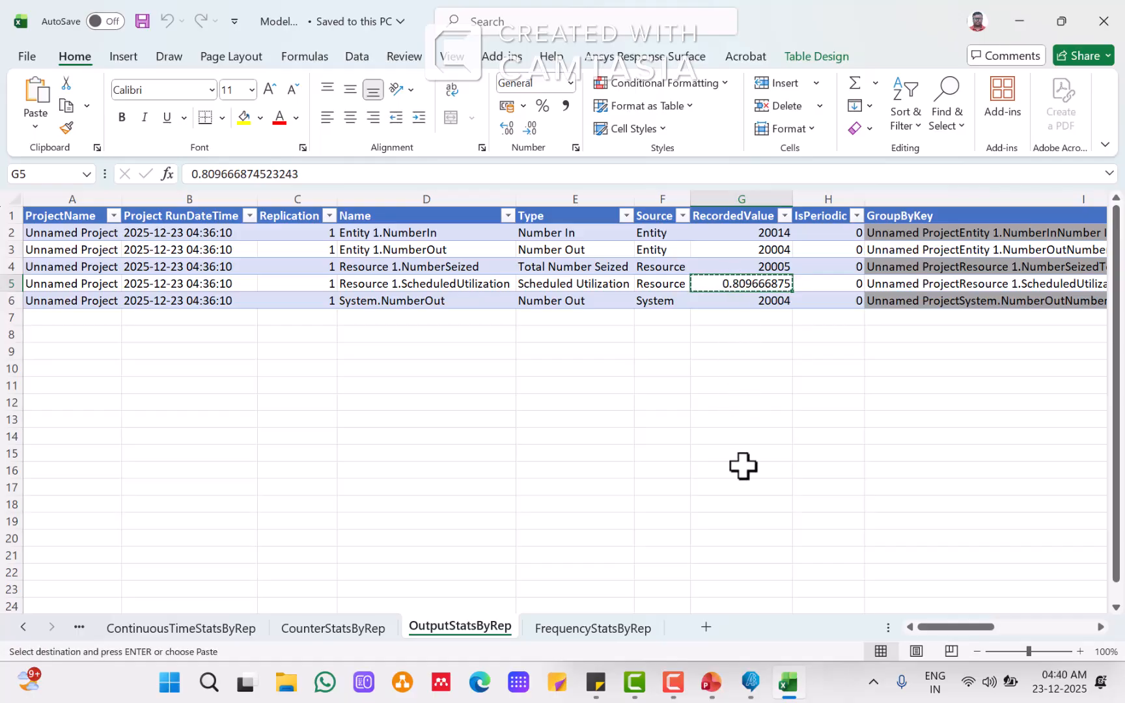
# Step: Paste the utilization value 0.809666875 as plain text into the Machine utilization row's second cell
pyautogui.click(712, 684)
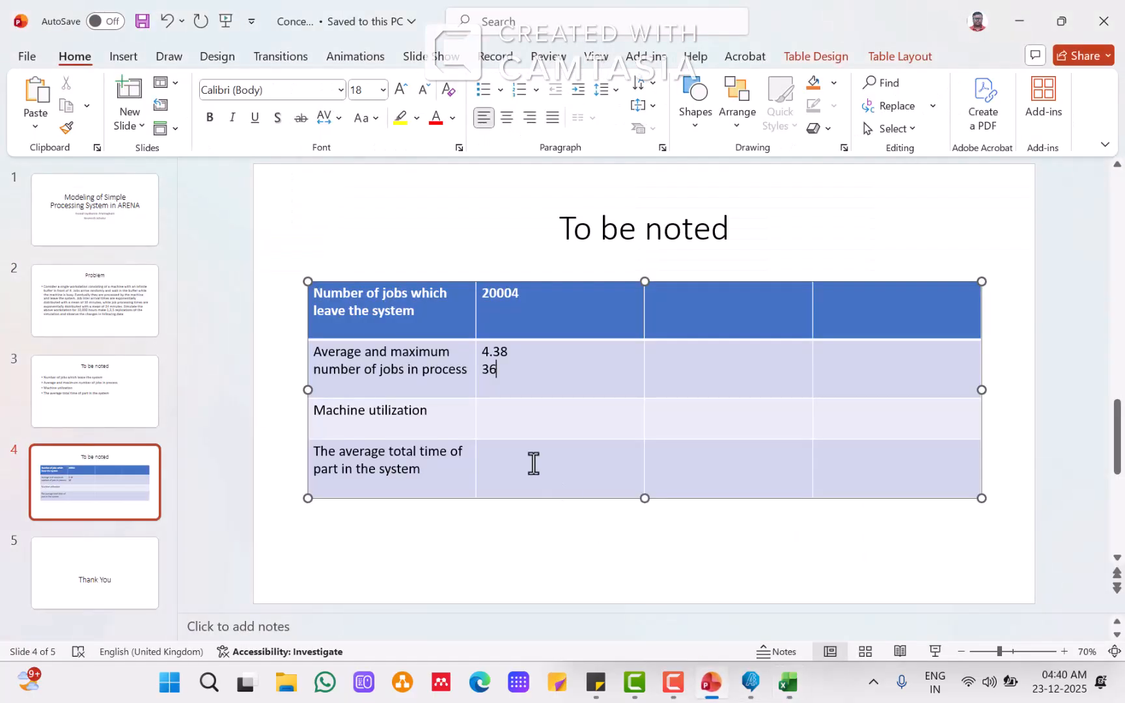
pyautogui.click(507, 412)
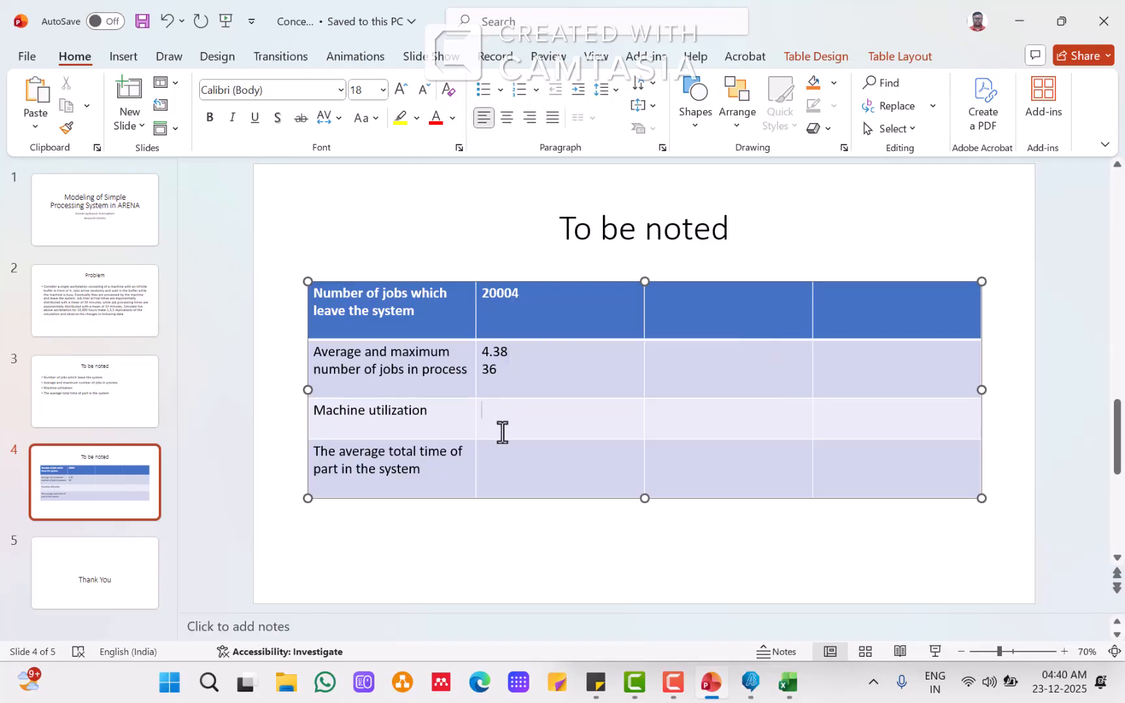
pyautogui.hotkey('ctrl', 'v')
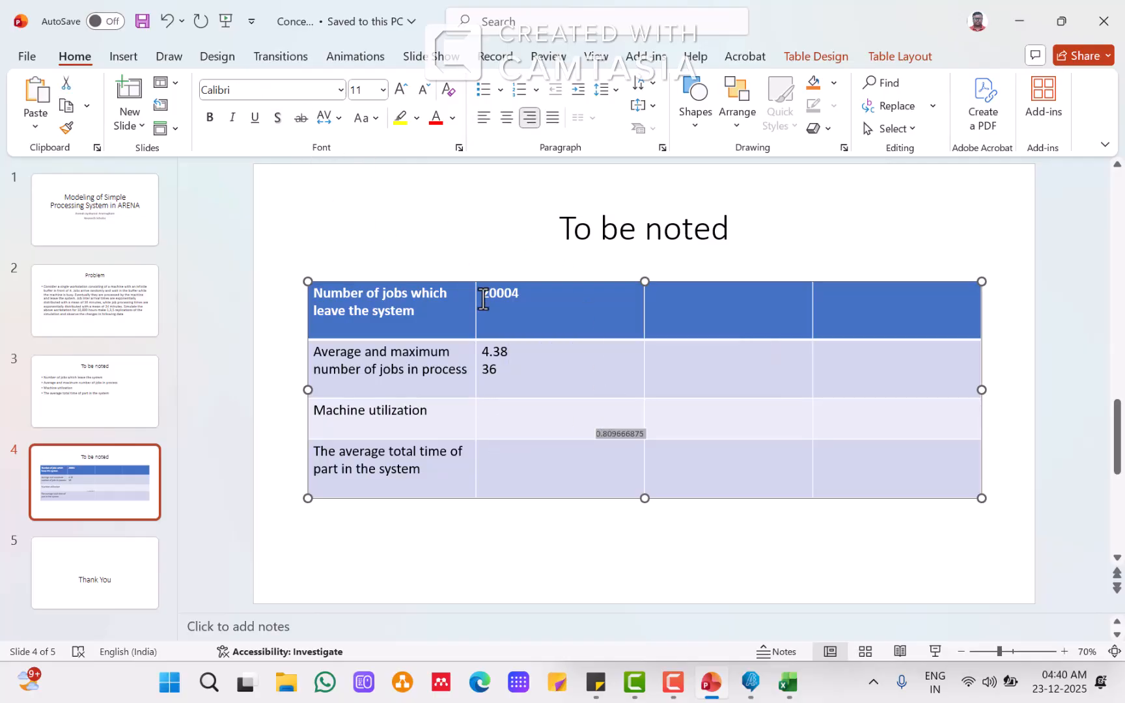
pyautogui.hotkey('ctrl', 'z')
pyautogui.rightClick(499, 410)
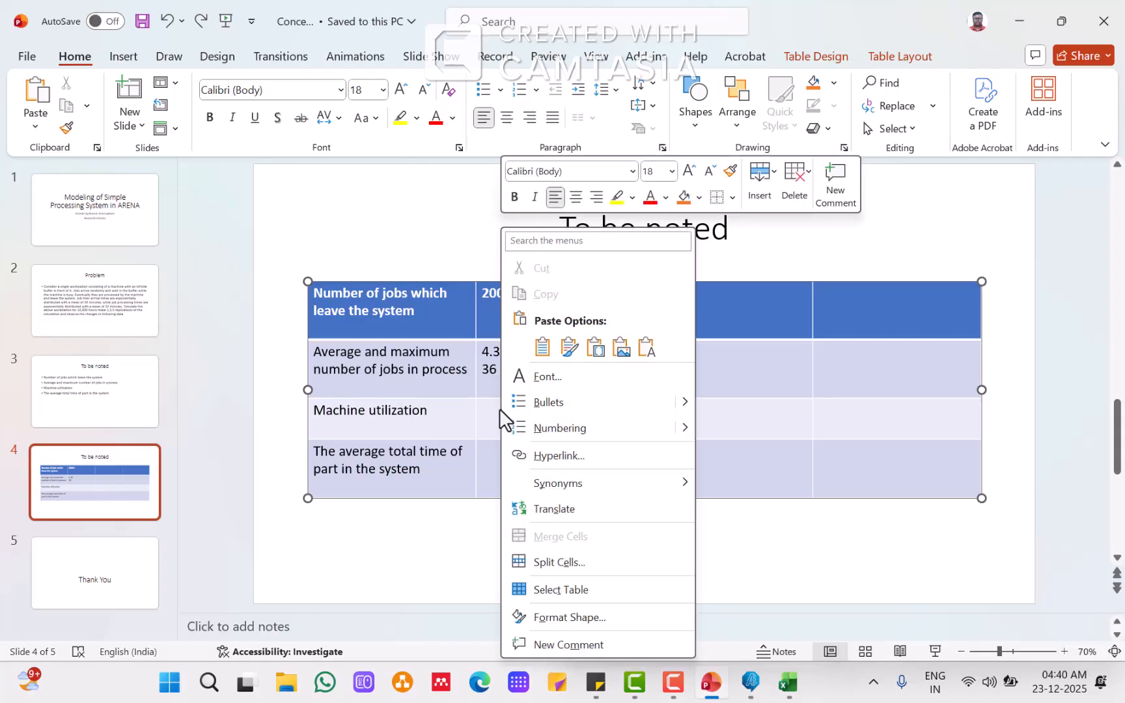
pyautogui.click(650, 348)
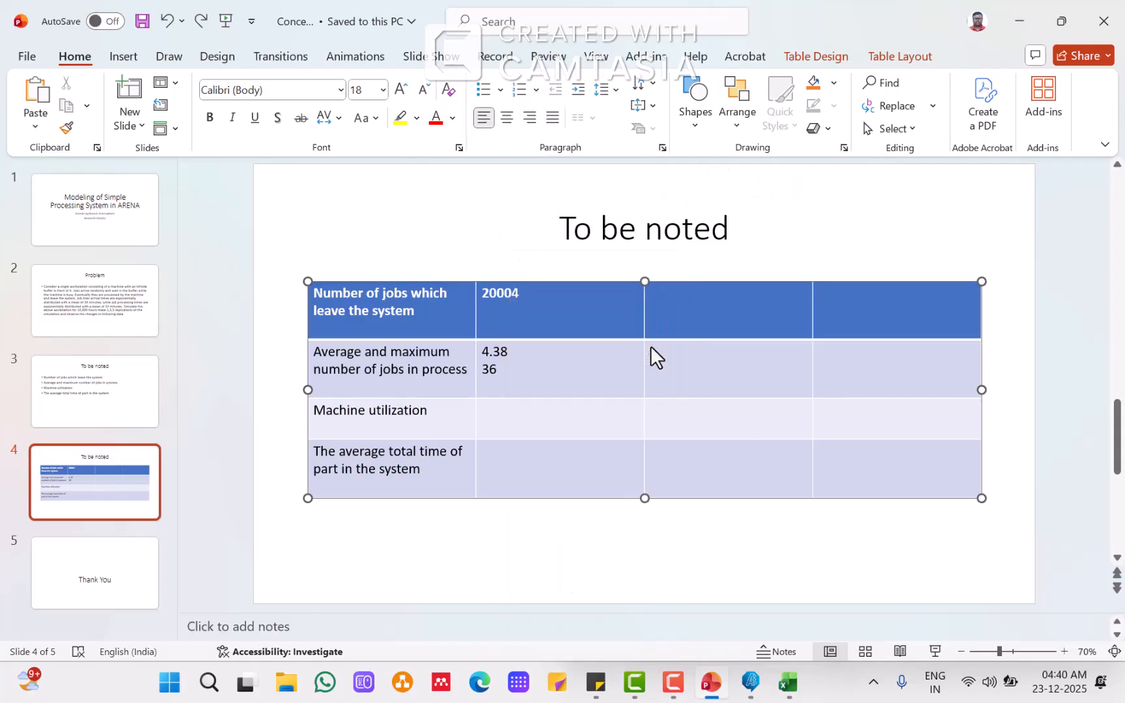
# Step: Copy the WIP average from the continuous-time statistics and paste it as text into the fourth row's second cell
pyautogui.click(577, 471)
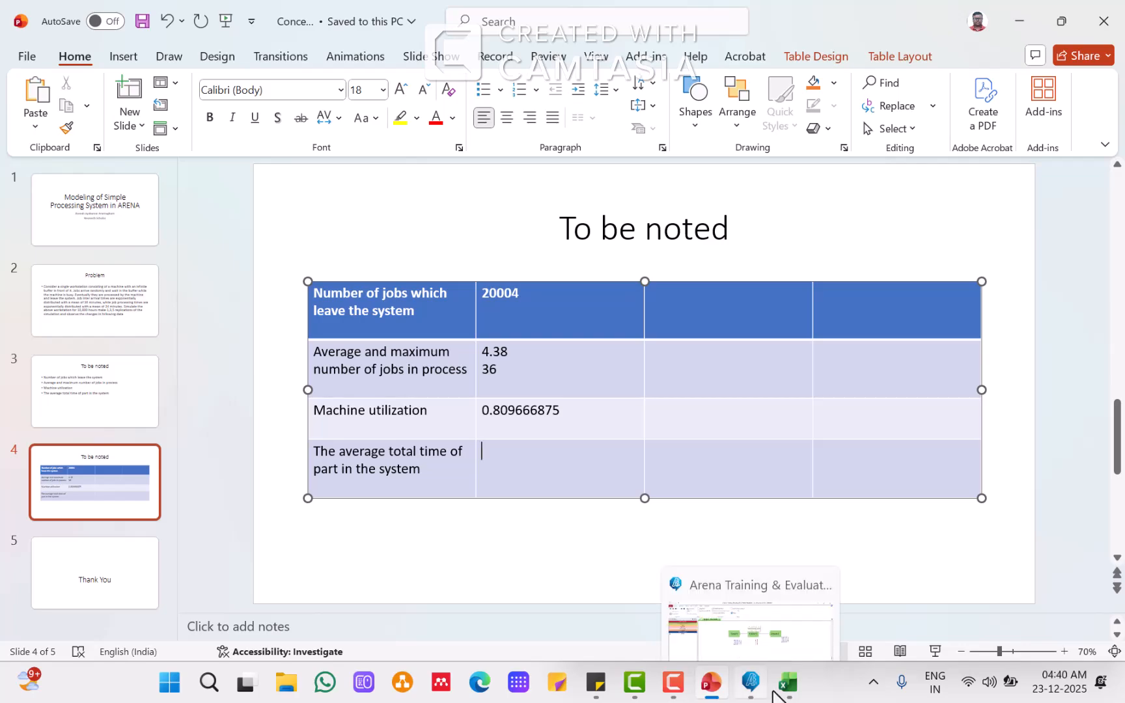
pyautogui.click(787, 681)
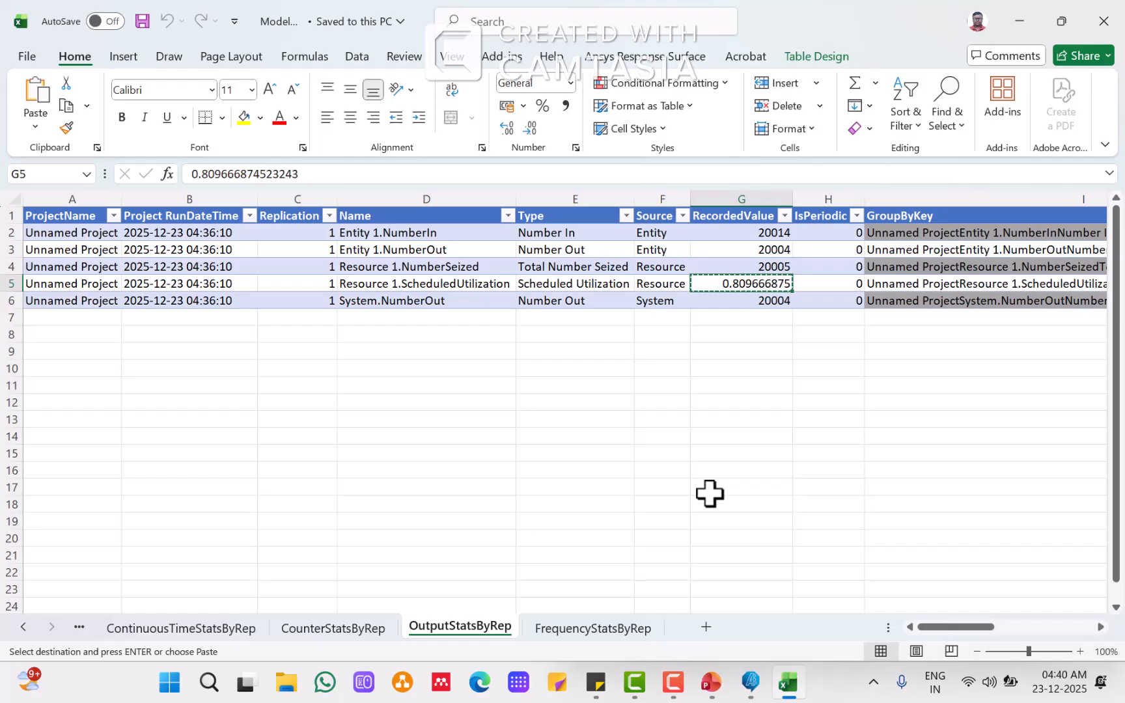
pyautogui.click(194, 630)
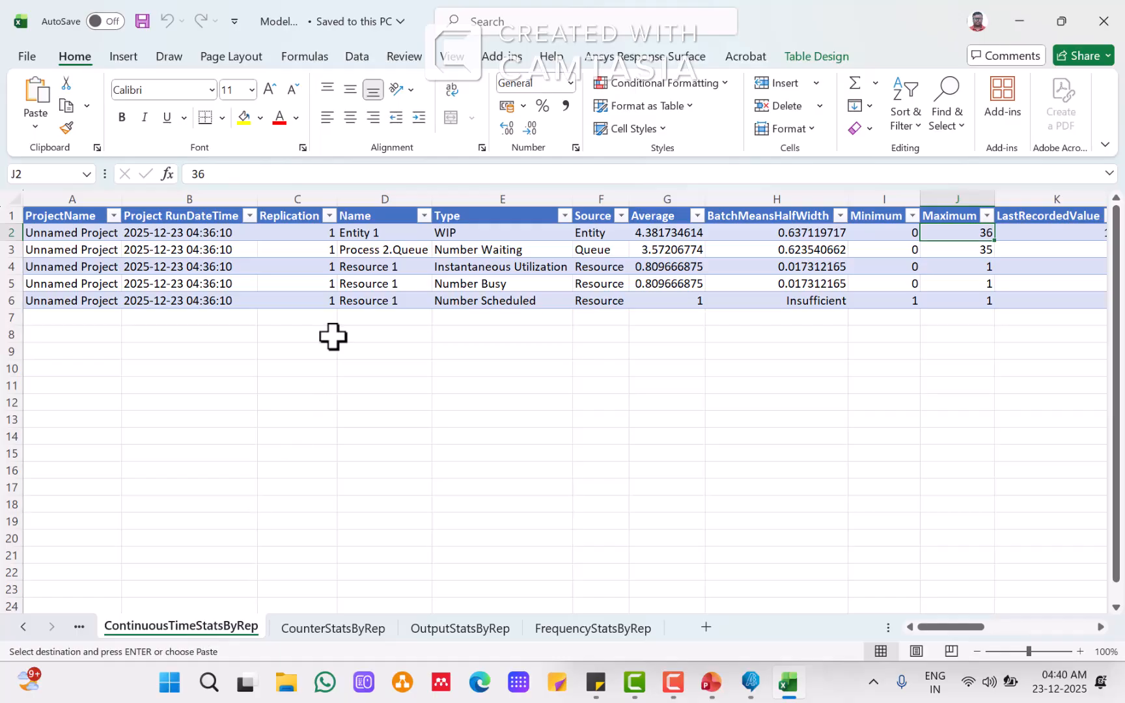
pyautogui.click(493, 233)
pyautogui.doubleClick(493, 233)
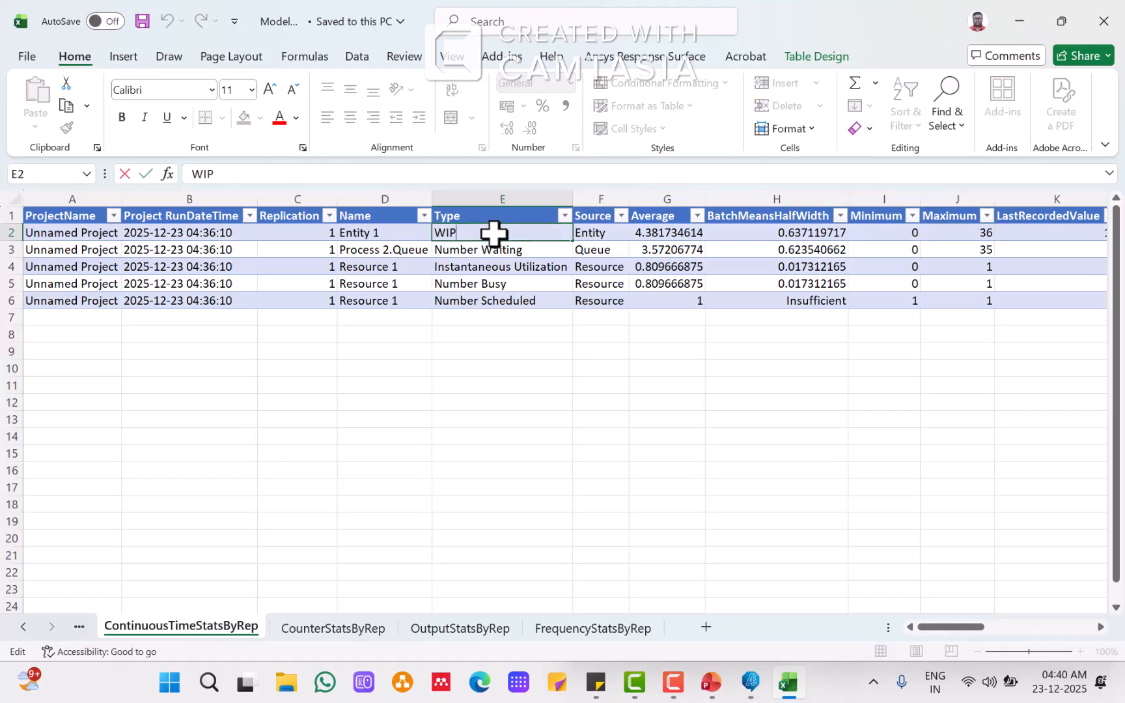
pyautogui.click(667, 229)
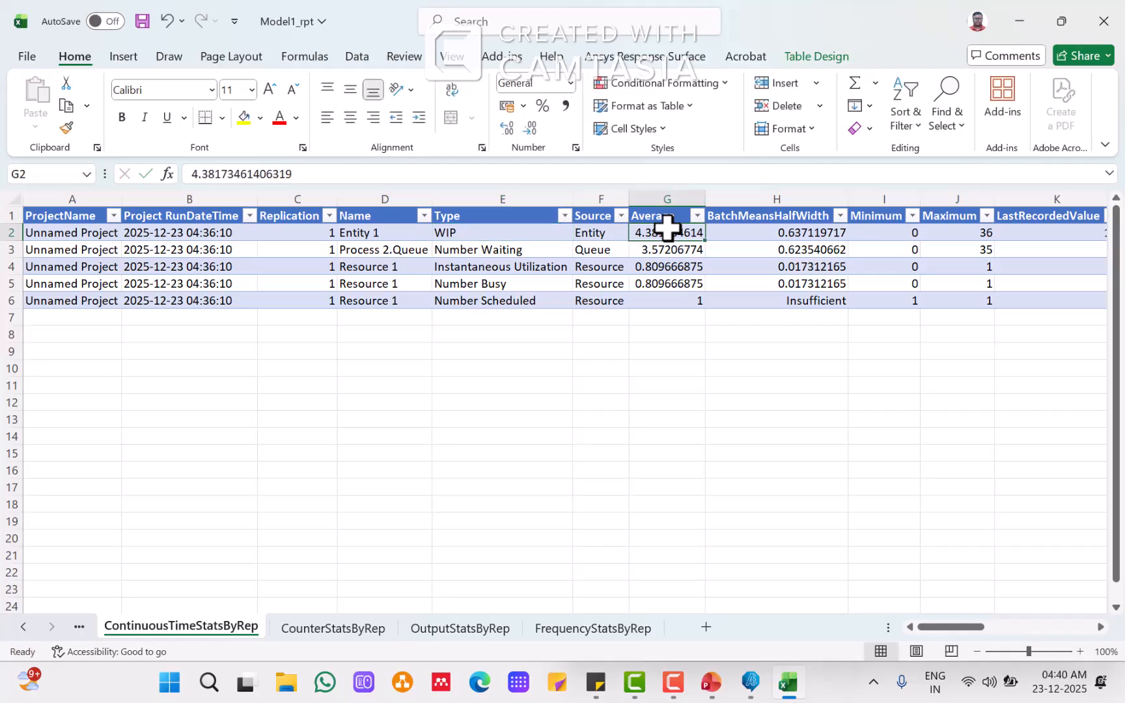
pyautogui.hotkey('ctrl', 'c')
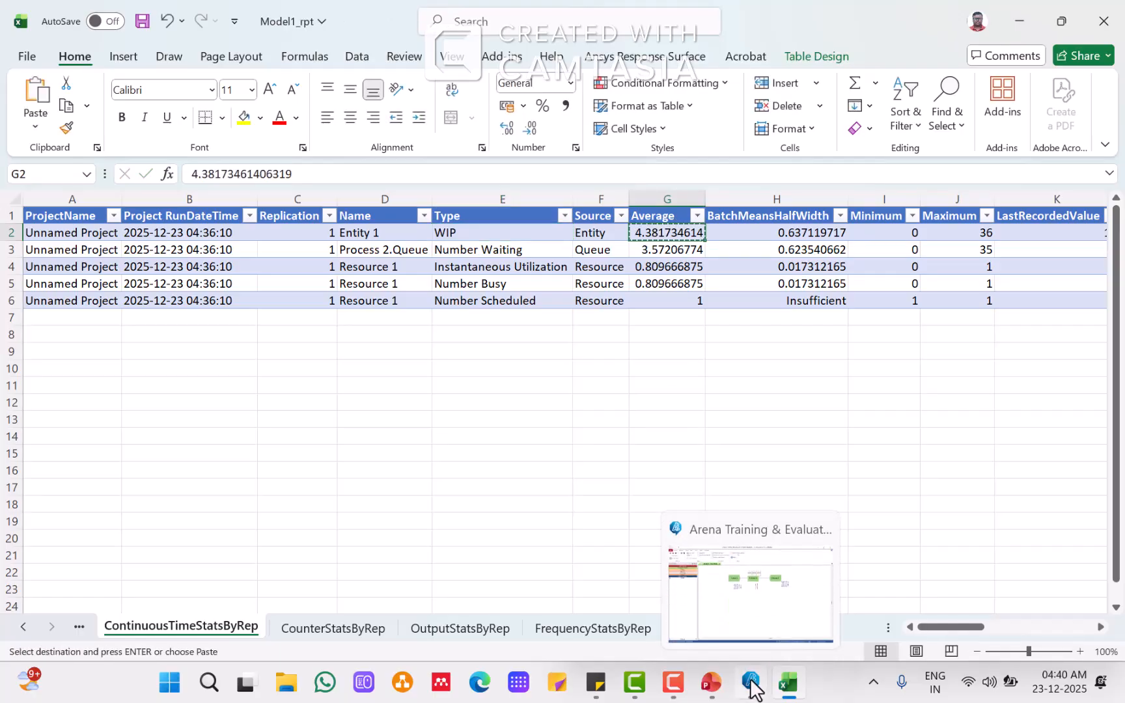
pyautogui.click(788, 683)
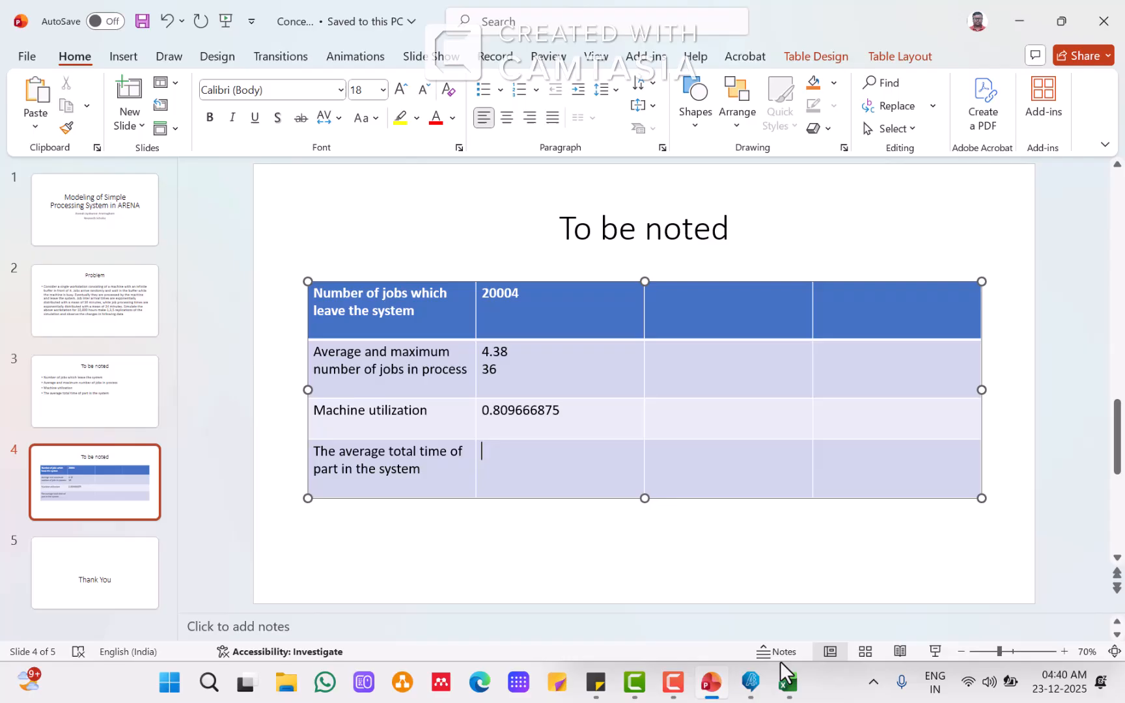
pyautogui.rightClick(513, 458)
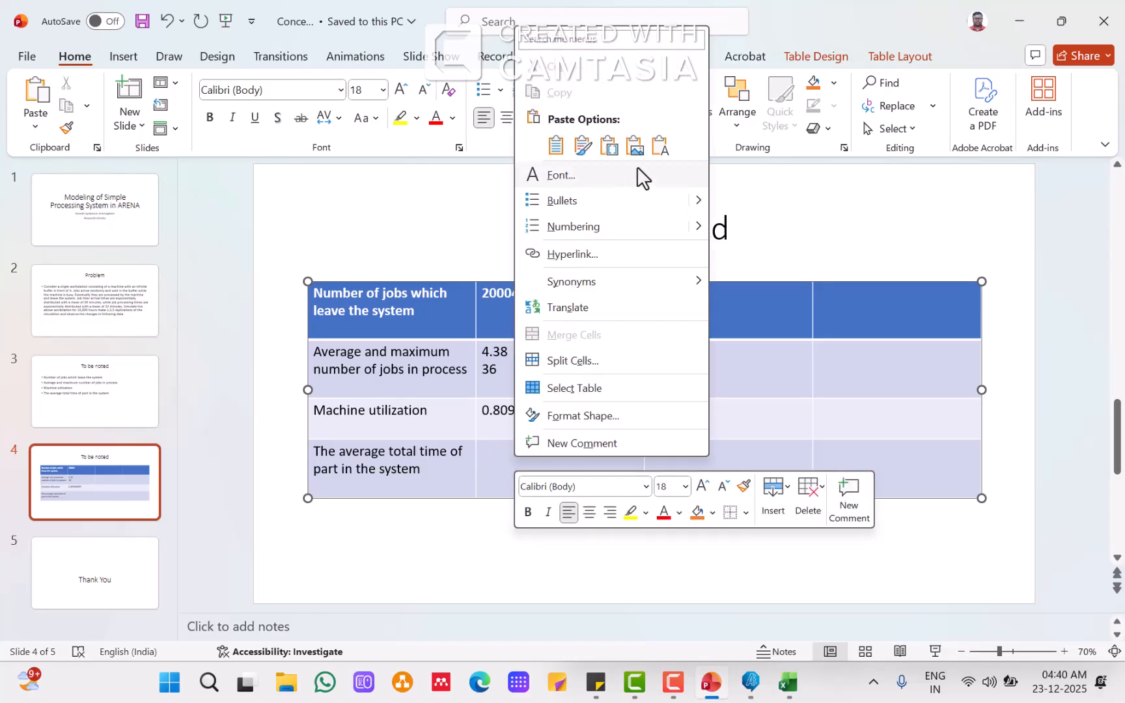
pyautogui.click(656, 148)
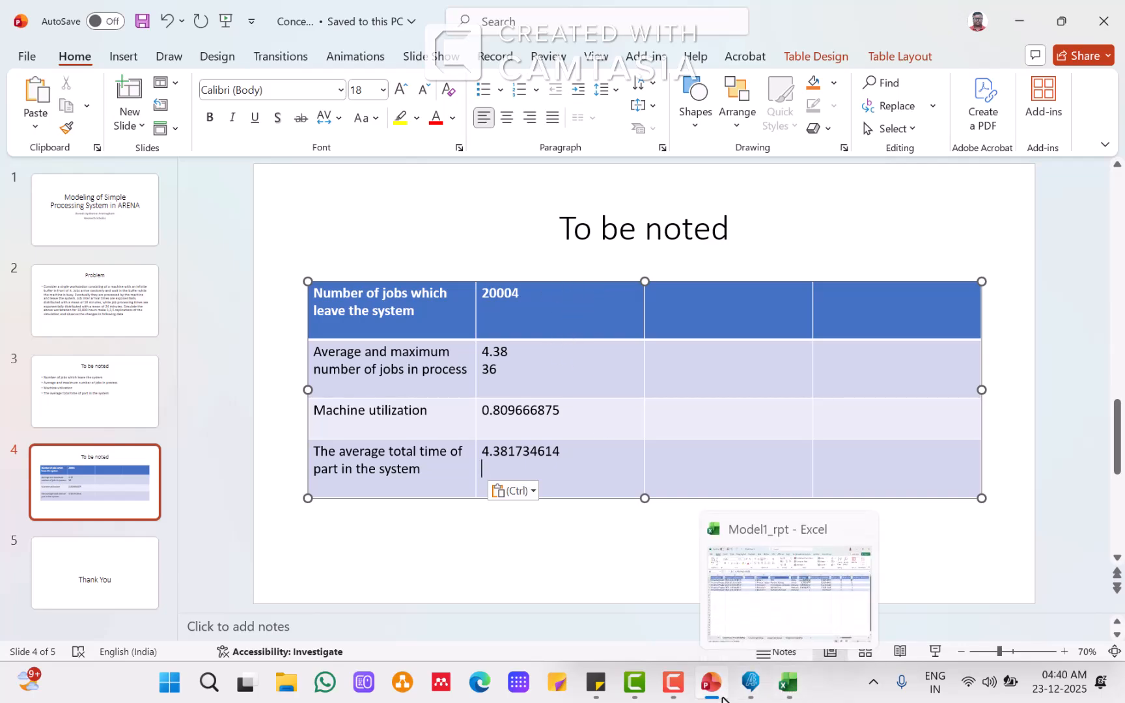
# Step: End the current run, set the number of replications to 3 in Run Setup, and rerun the simulation
pyautogui.click(751, 682)
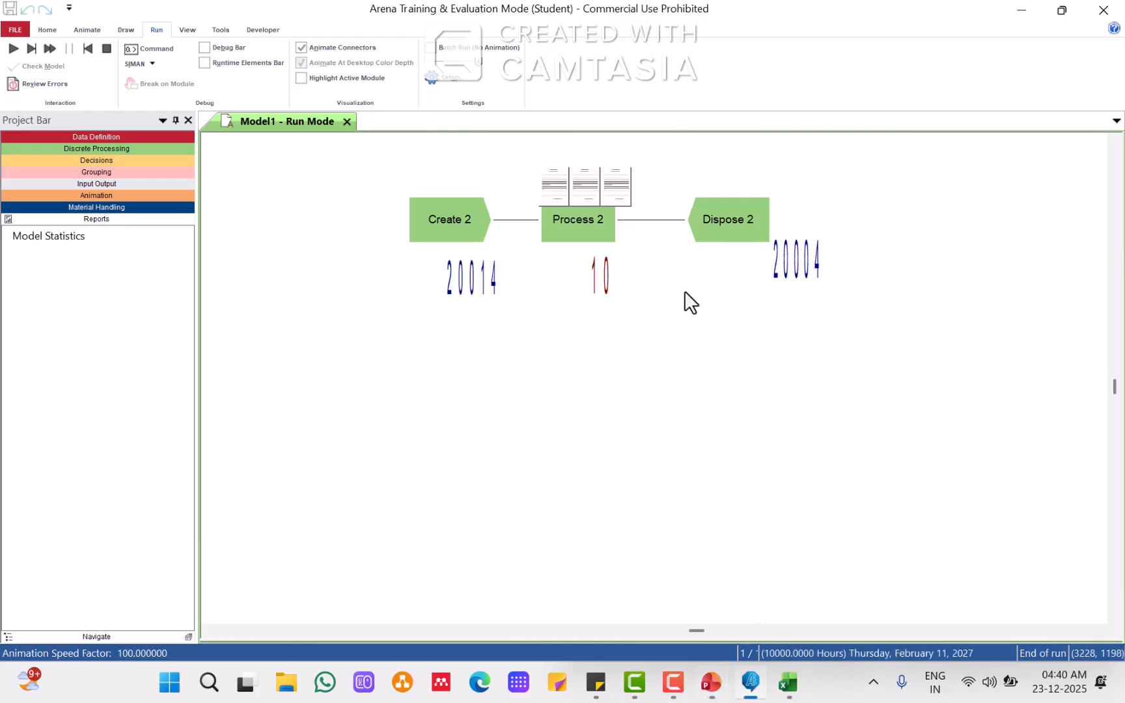
pyautogui.click(104, 50)
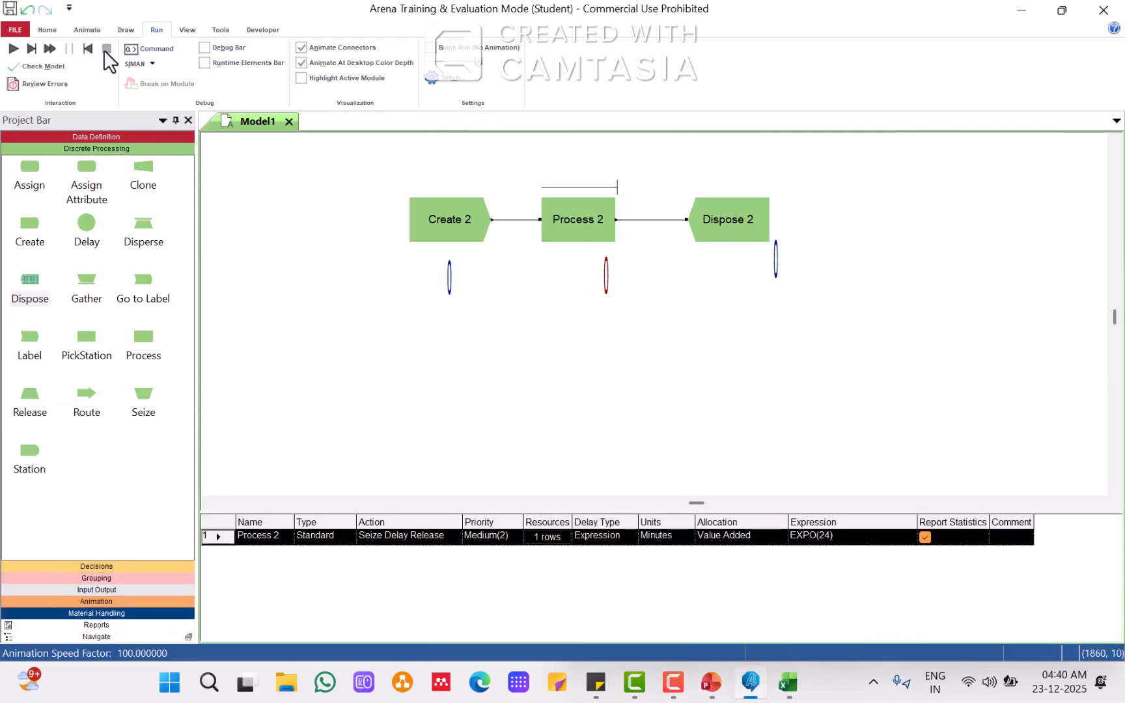
pyautogui.click(439, 78)
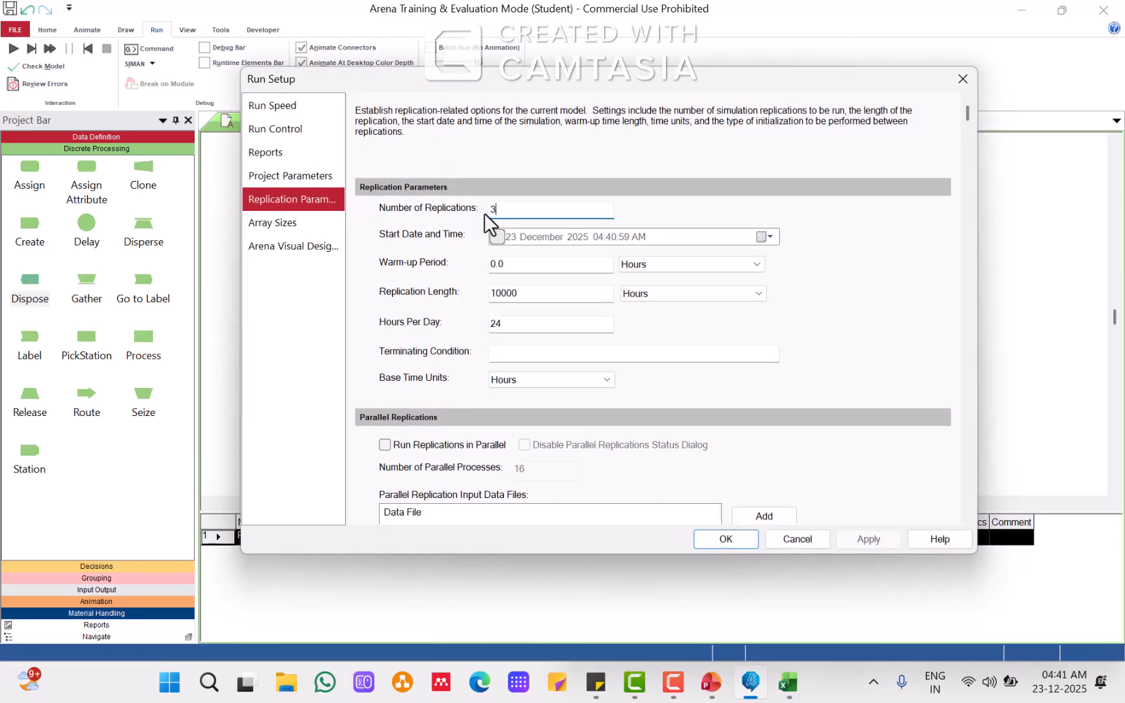
pyautogui.click(727, 539)
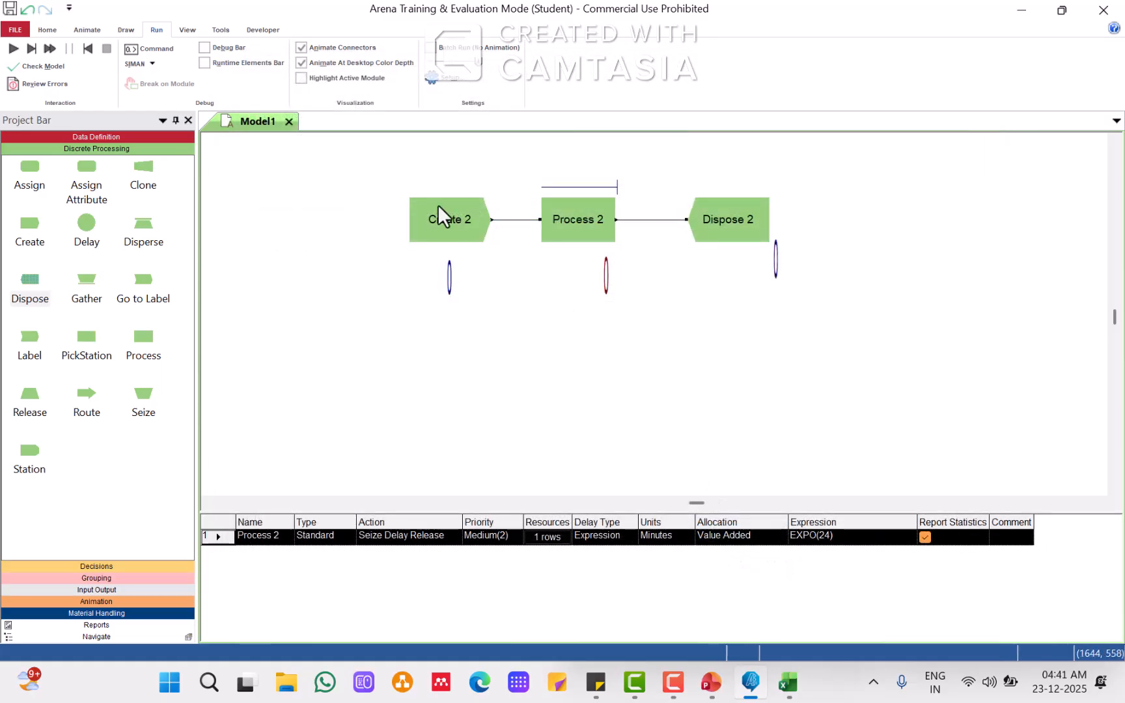
pyautogui.click(12, 48)
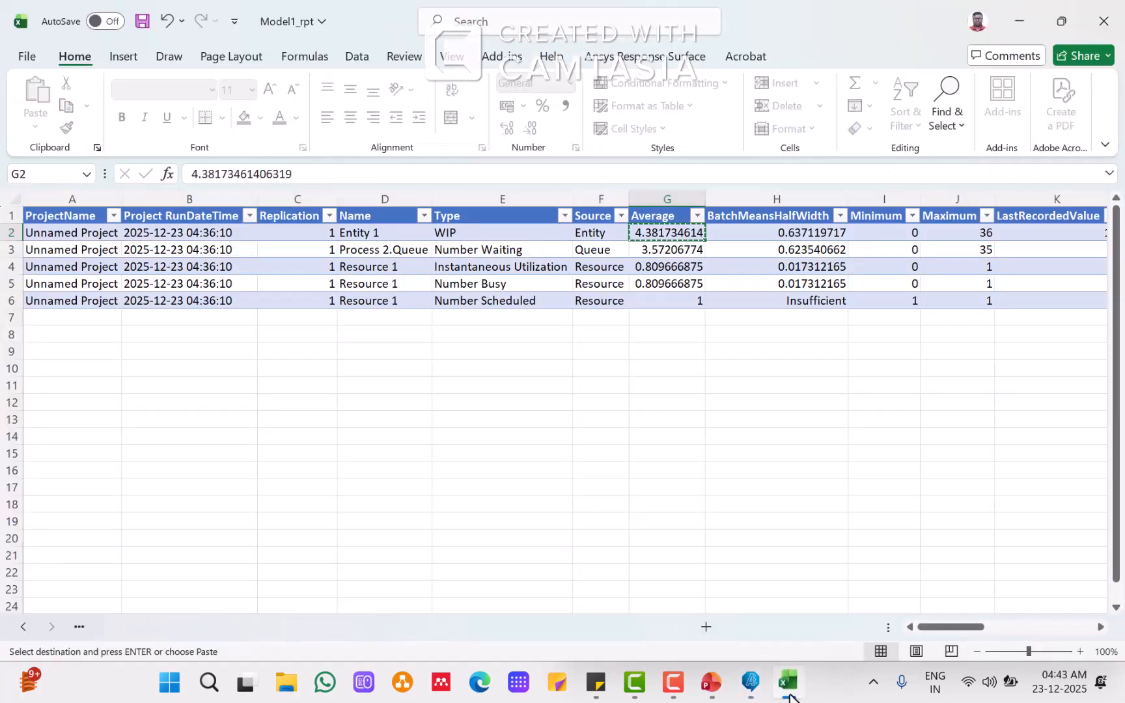
# Step: Close the previous Excel report without saving it
pyautogui.click(788, 682)
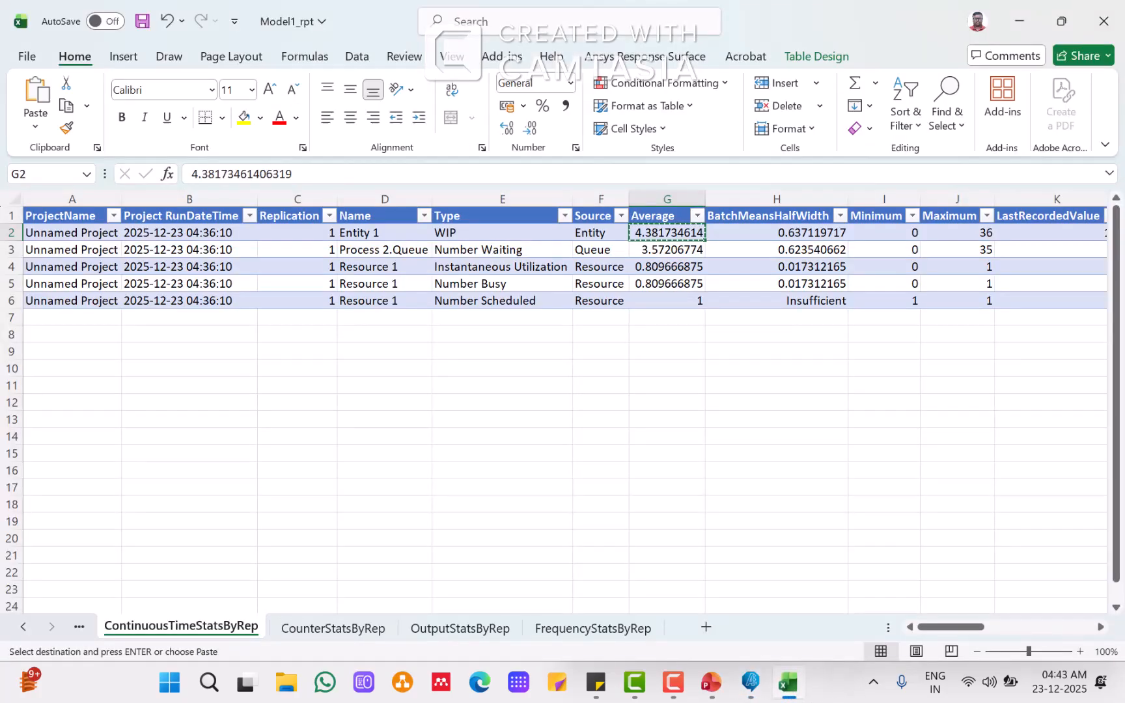
pyautogui.click(1103, 21)
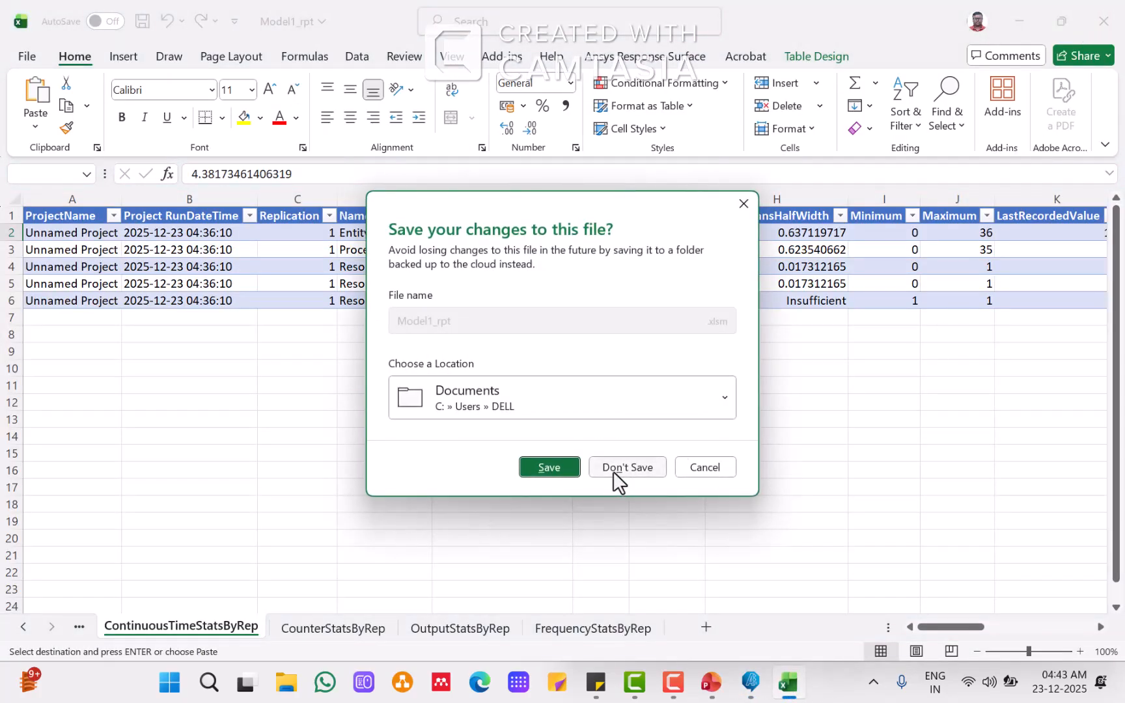
pyautogui.click(615, 470)
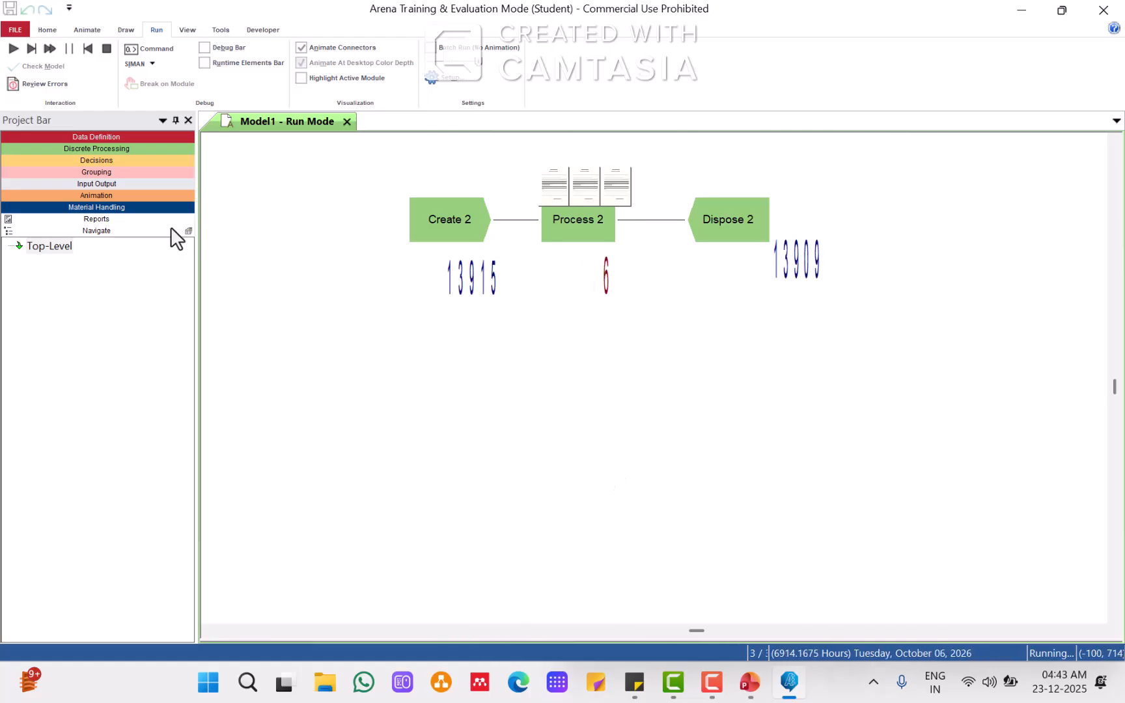
# Step: Open the simulation results and examine the continuous-time and output statistics for all three replications
pyautogui.click(95, 220)
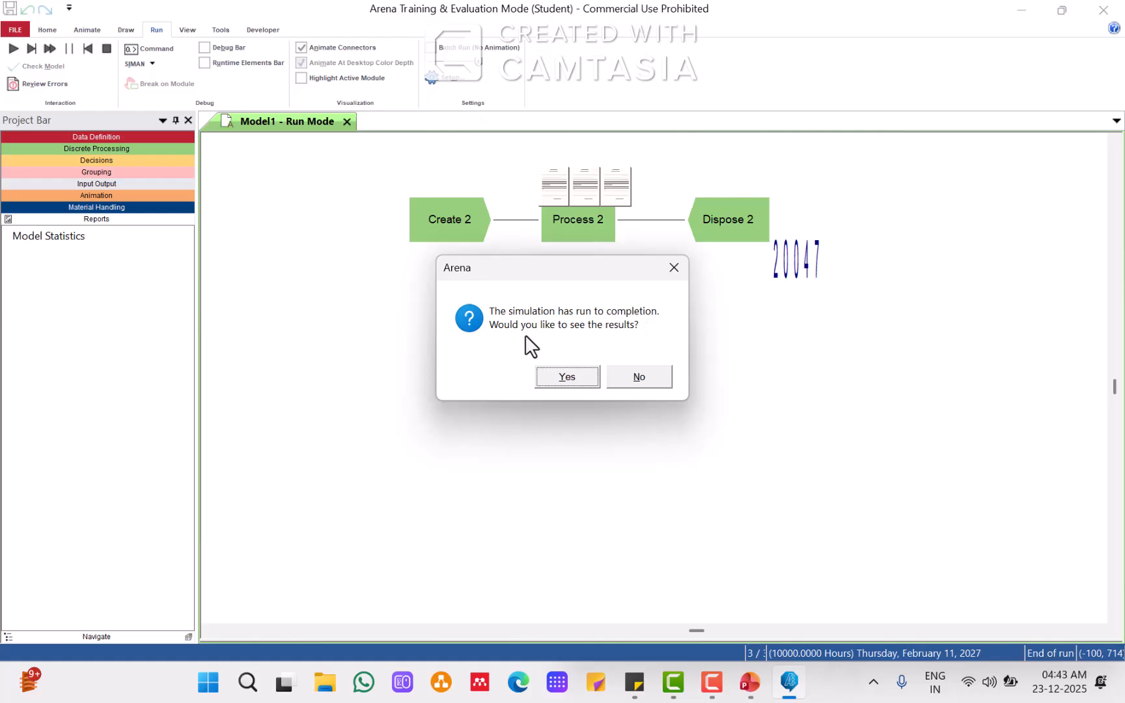
pyautogui.click(572, 381)
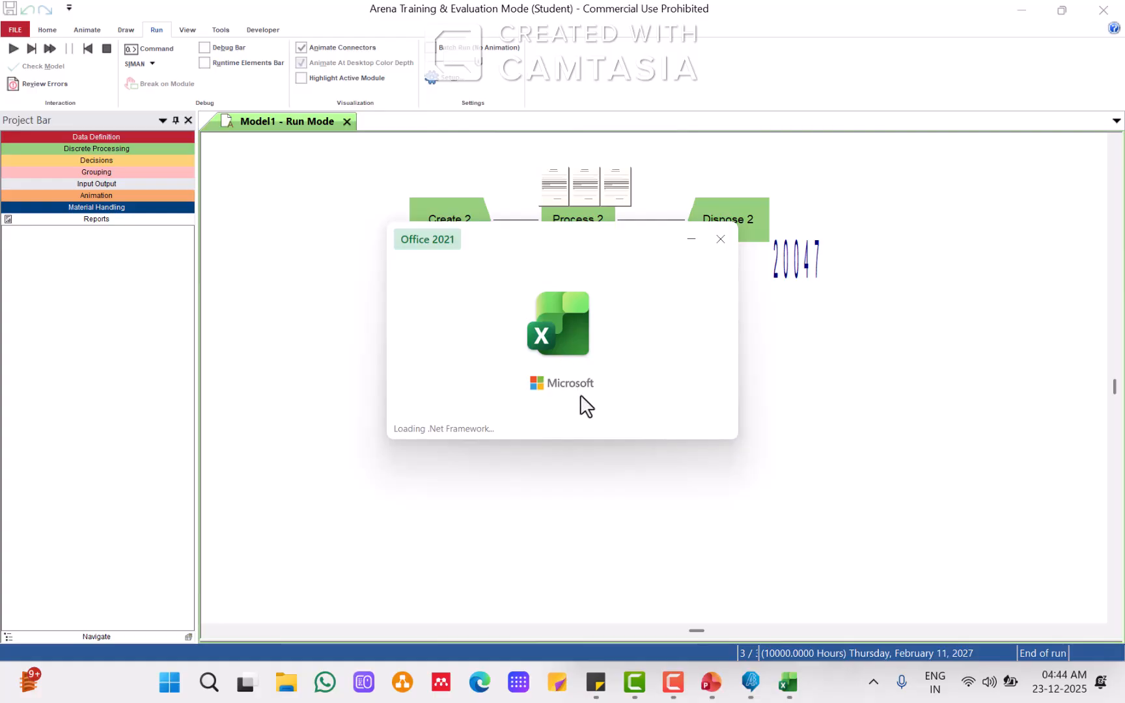
pyautogui.moveTo(790, 698)
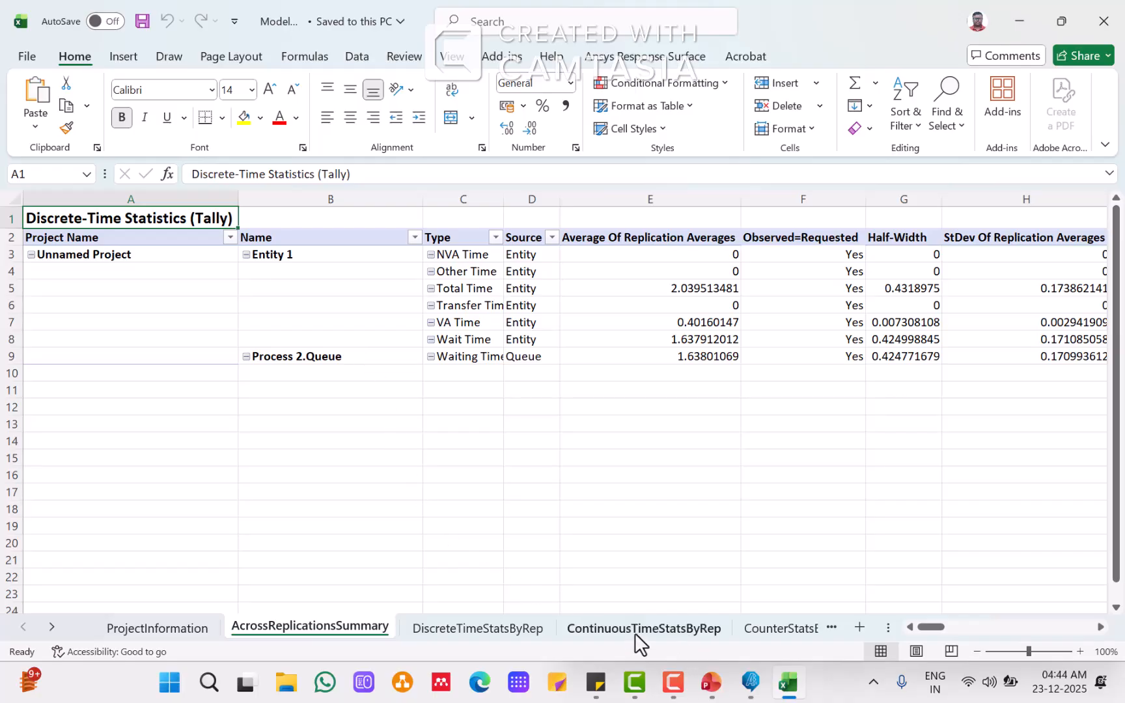
pyautogui.click(769, 628)
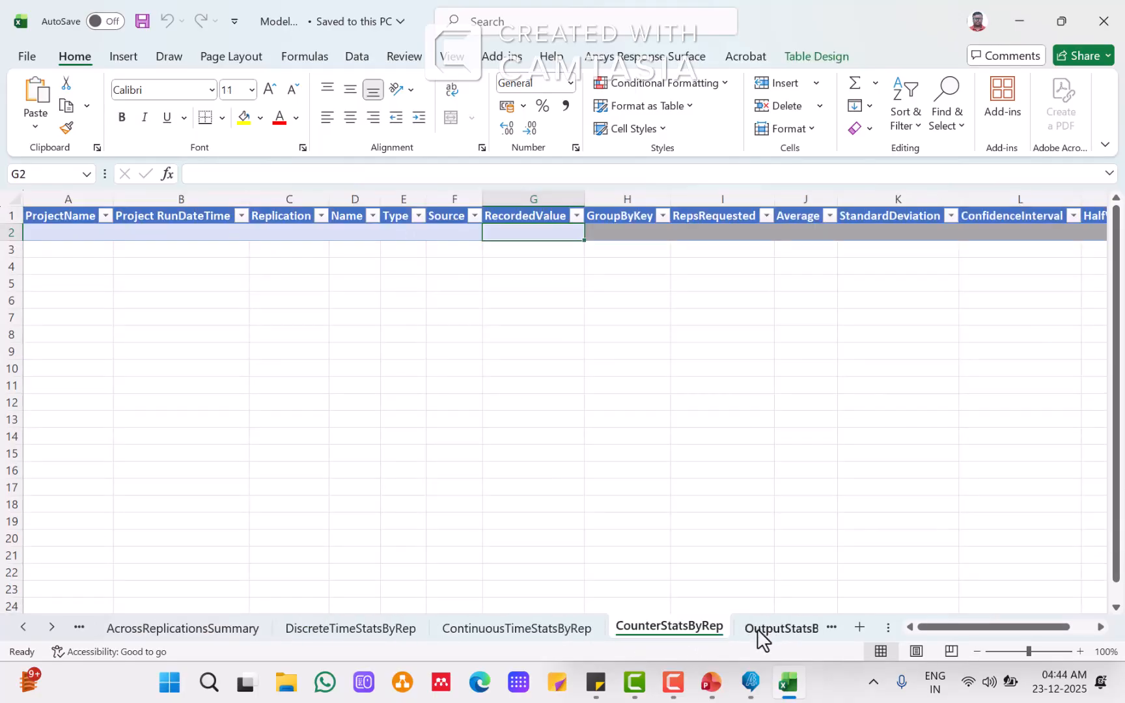
pyautogui.click(575, 629)
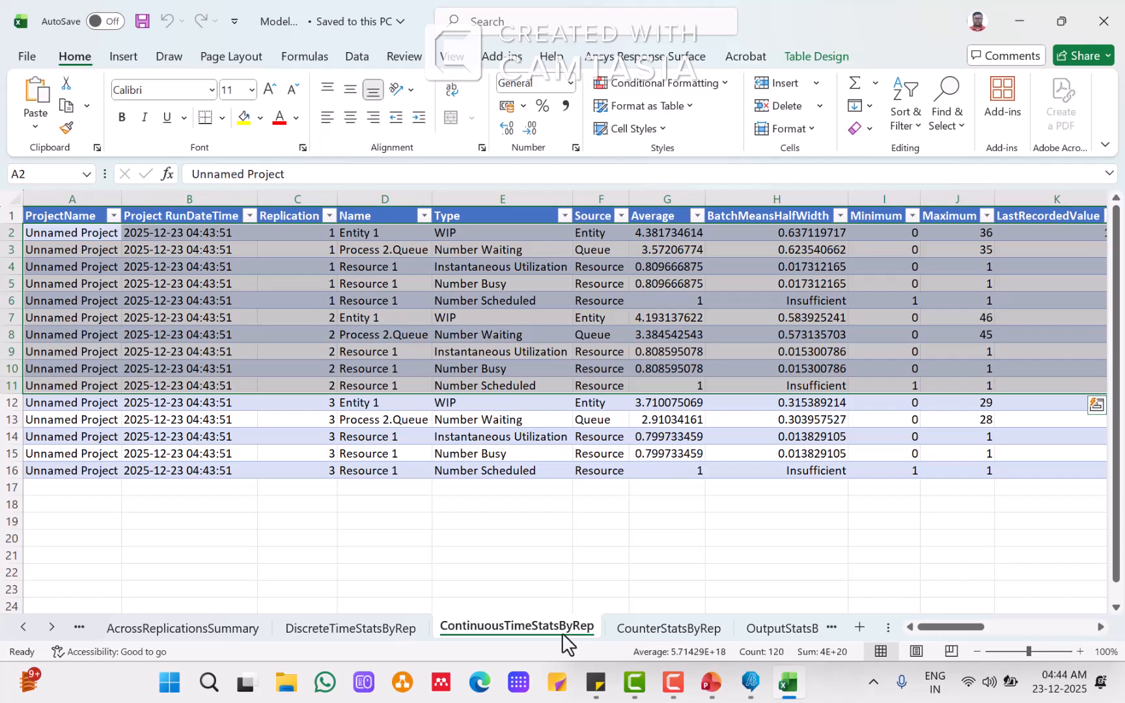
pyautogui.click(770, 629)
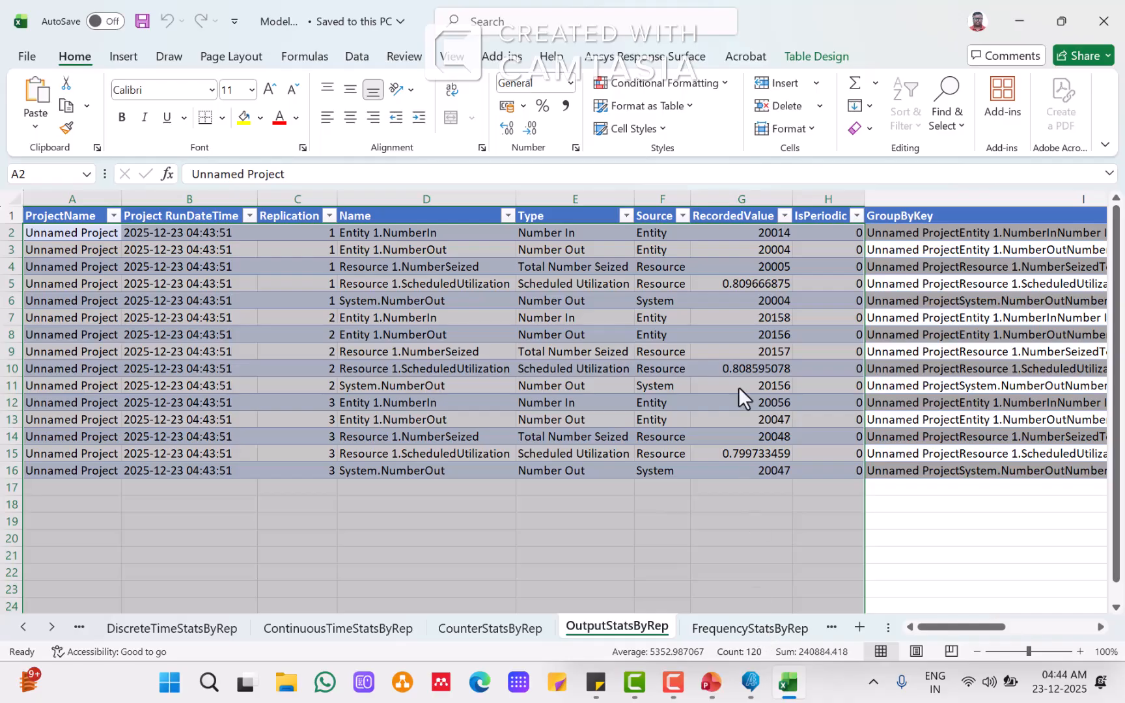
pyautogui.click(737, 334)
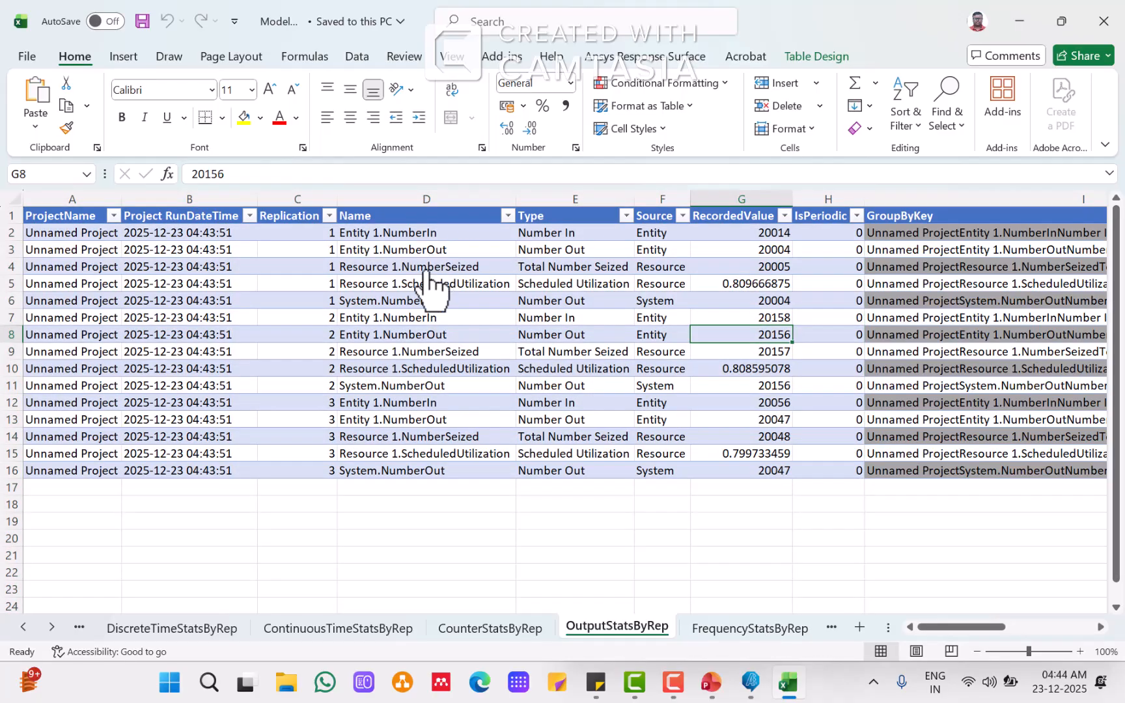
pyautogui.click(709, 682)
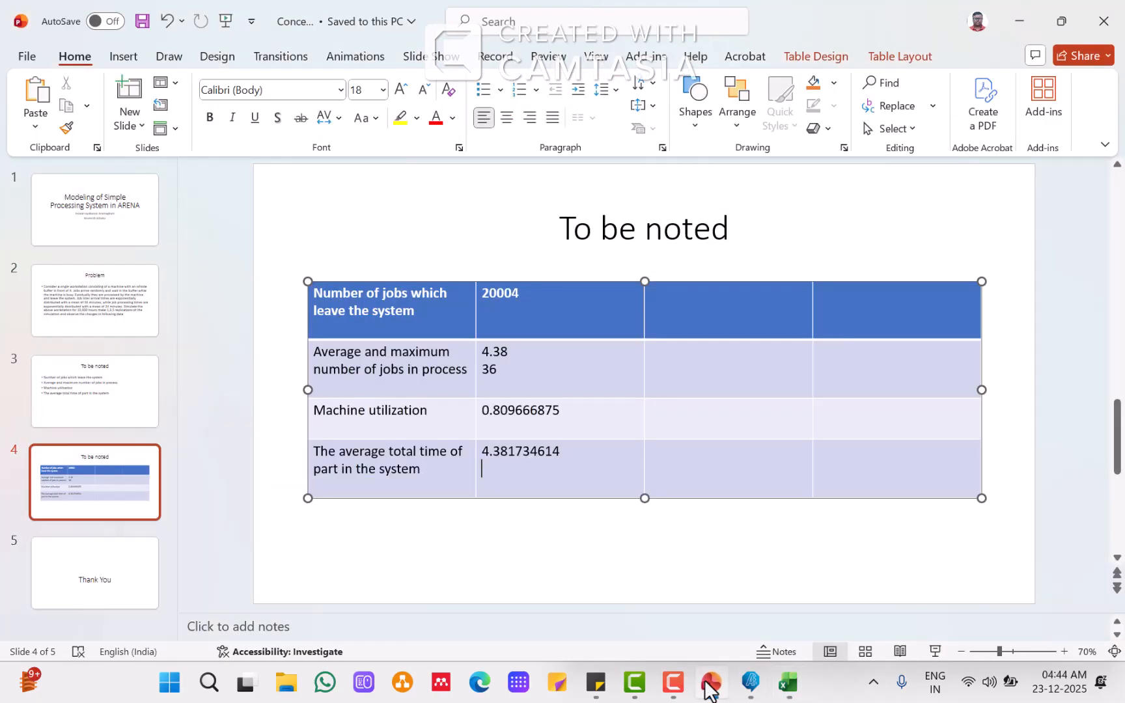
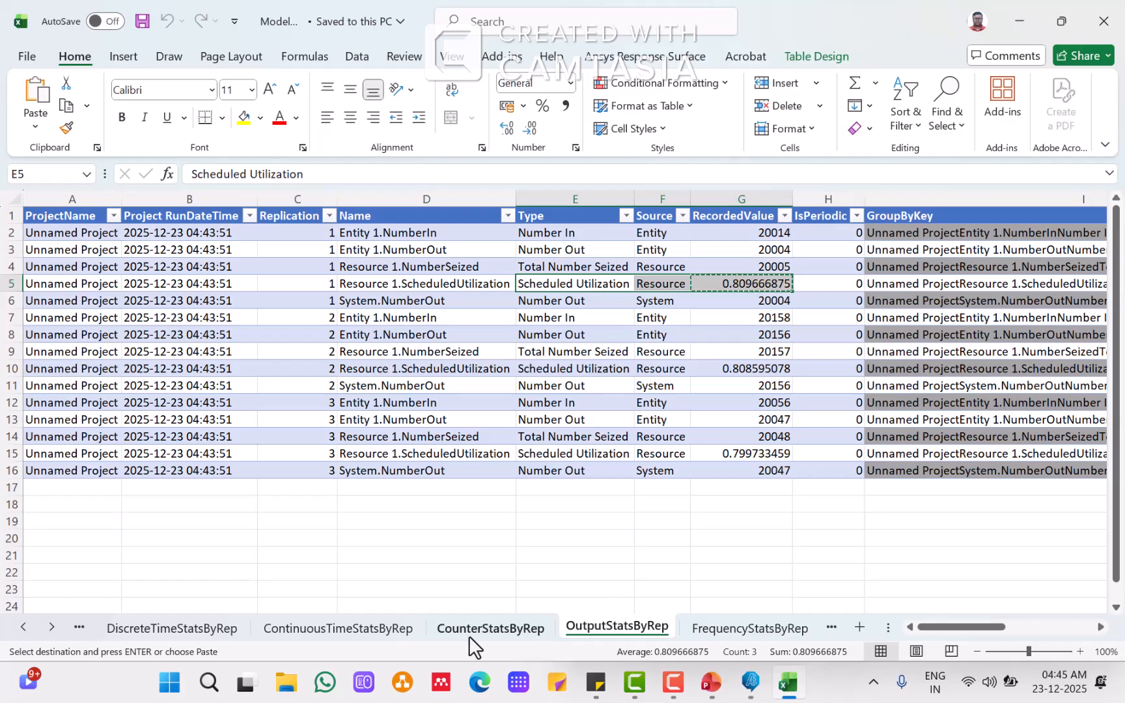
# Step: Copy the first replication's WIP average from the continuous-time statistics and paste it as text into the second row's third cell
pyautogui.click(357, 631)
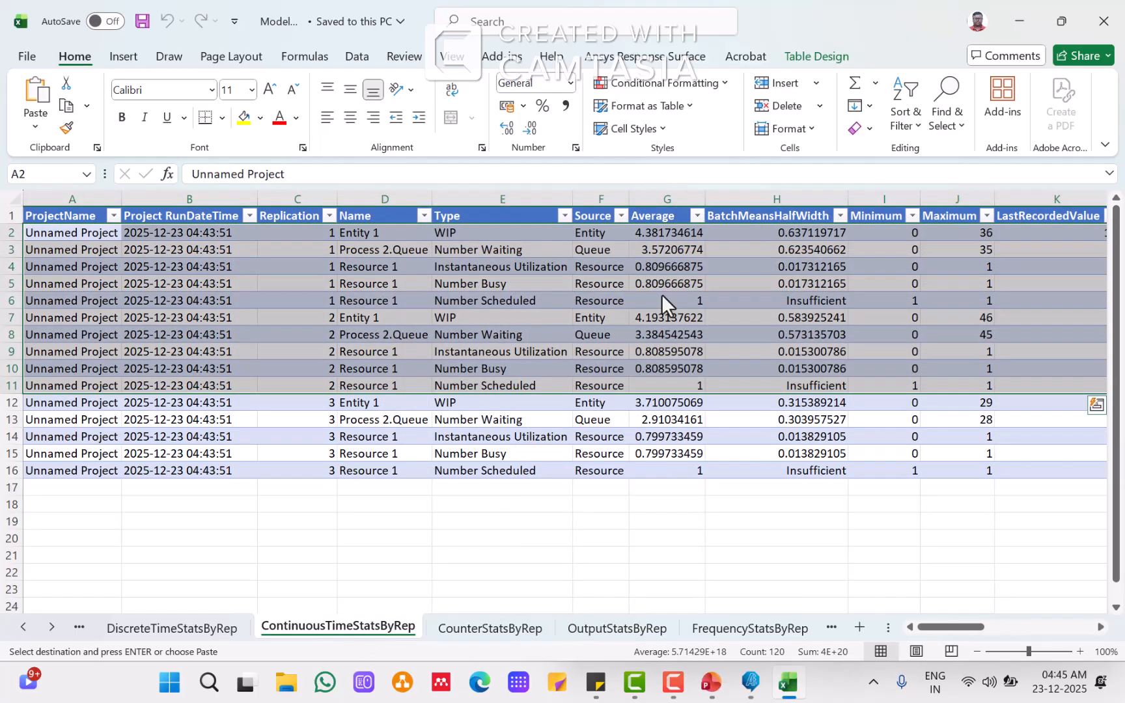
pyautogui.click(662, 291)
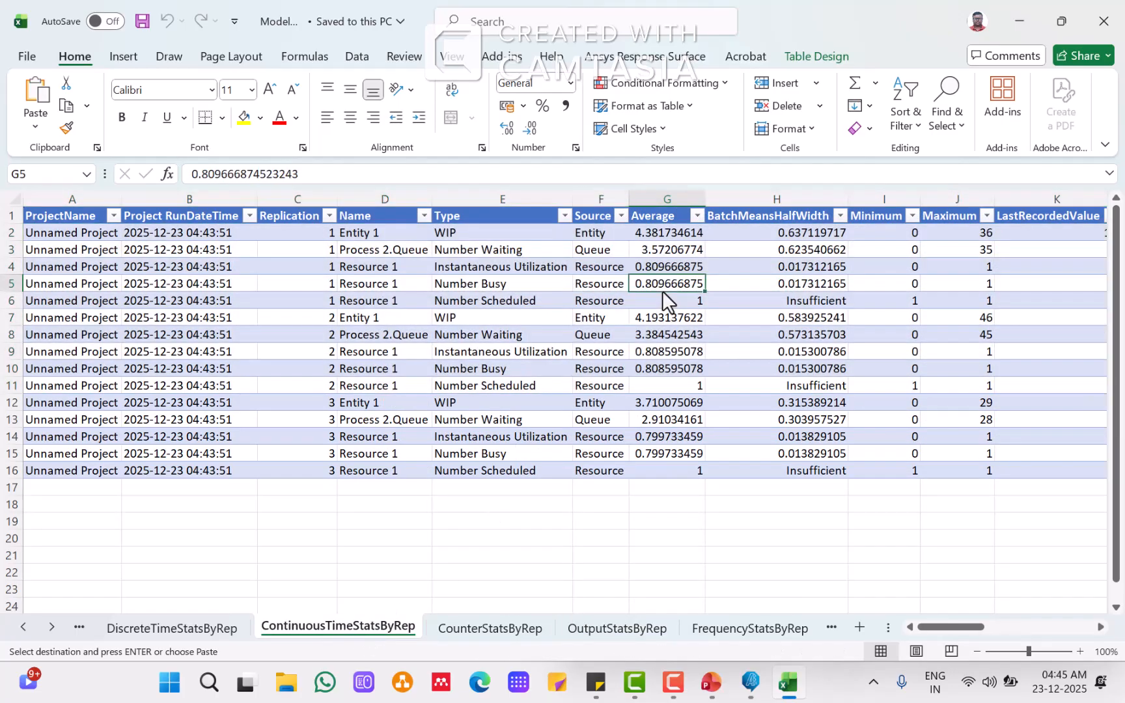
pyautogui.click(677, 235)
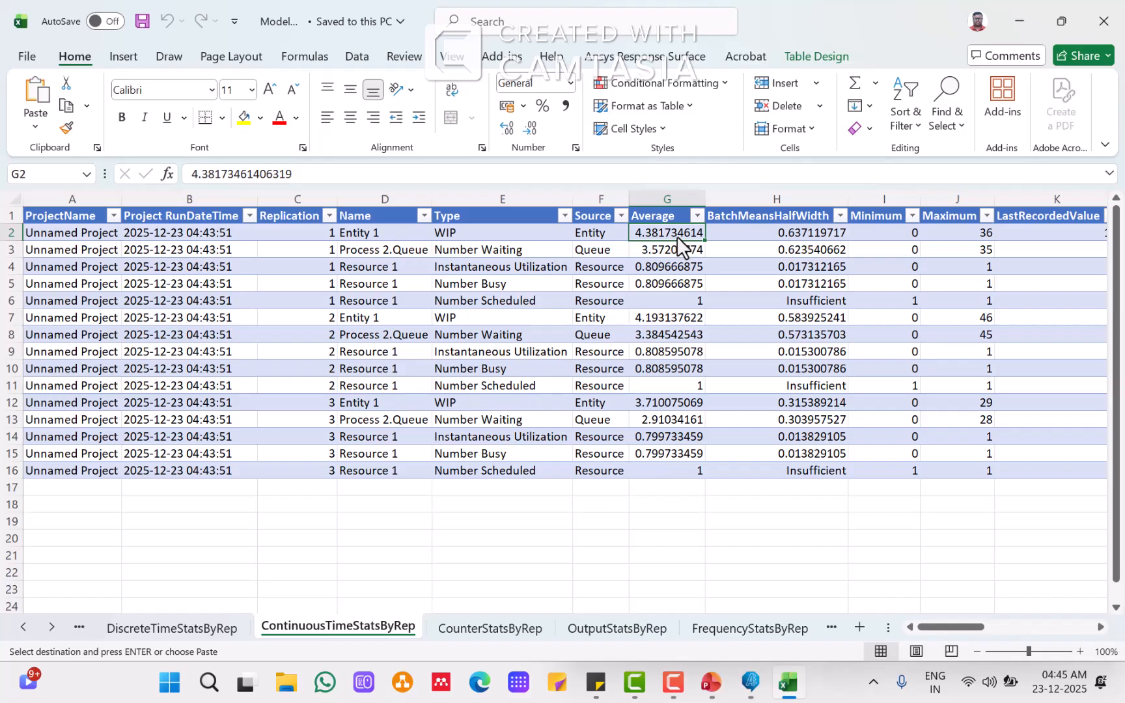
pyautogui.click(751, 682)
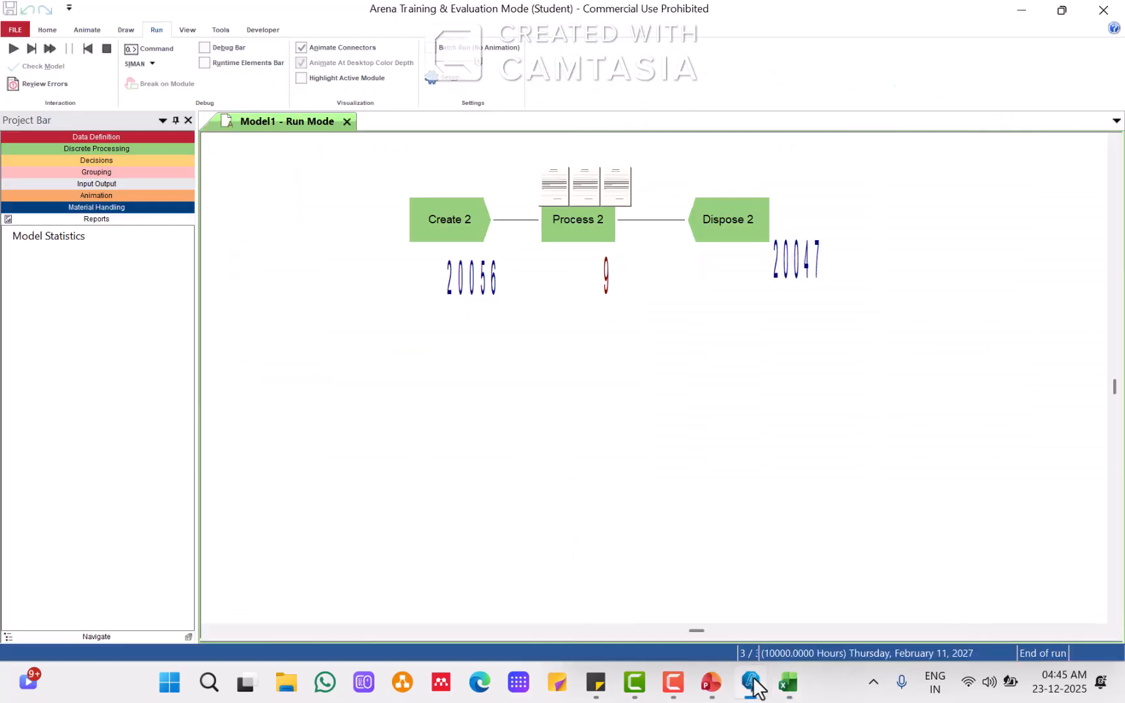
pyautogui.click(788, 684)
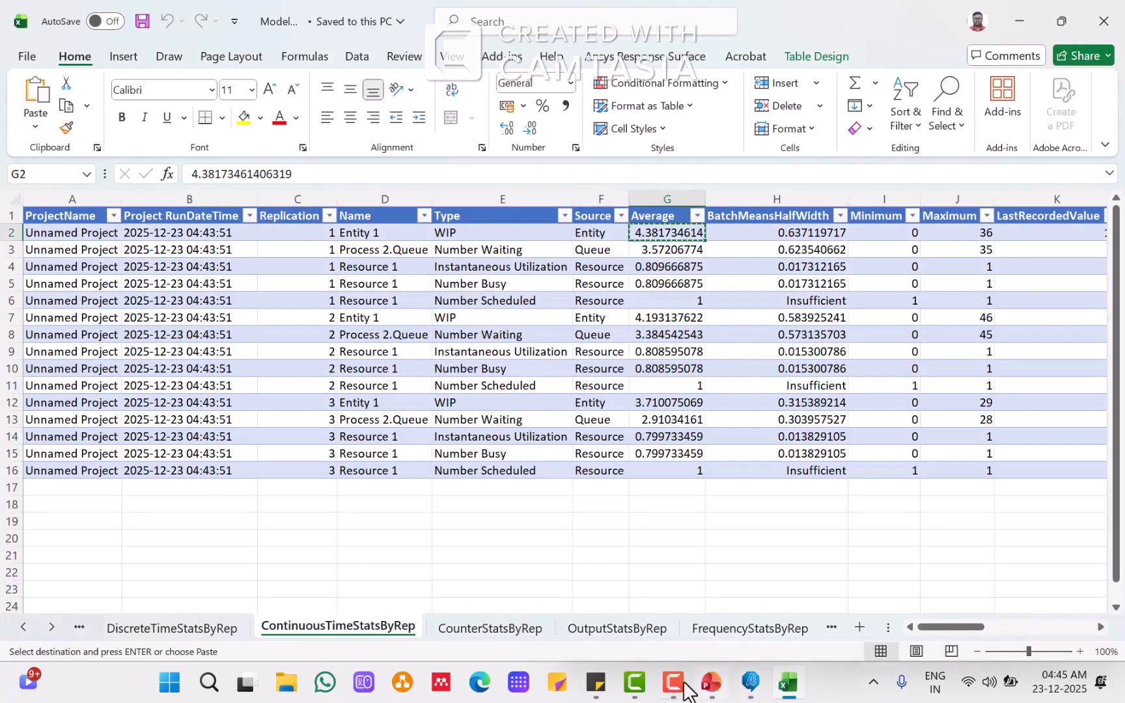
pyautogui.click(712, 682)
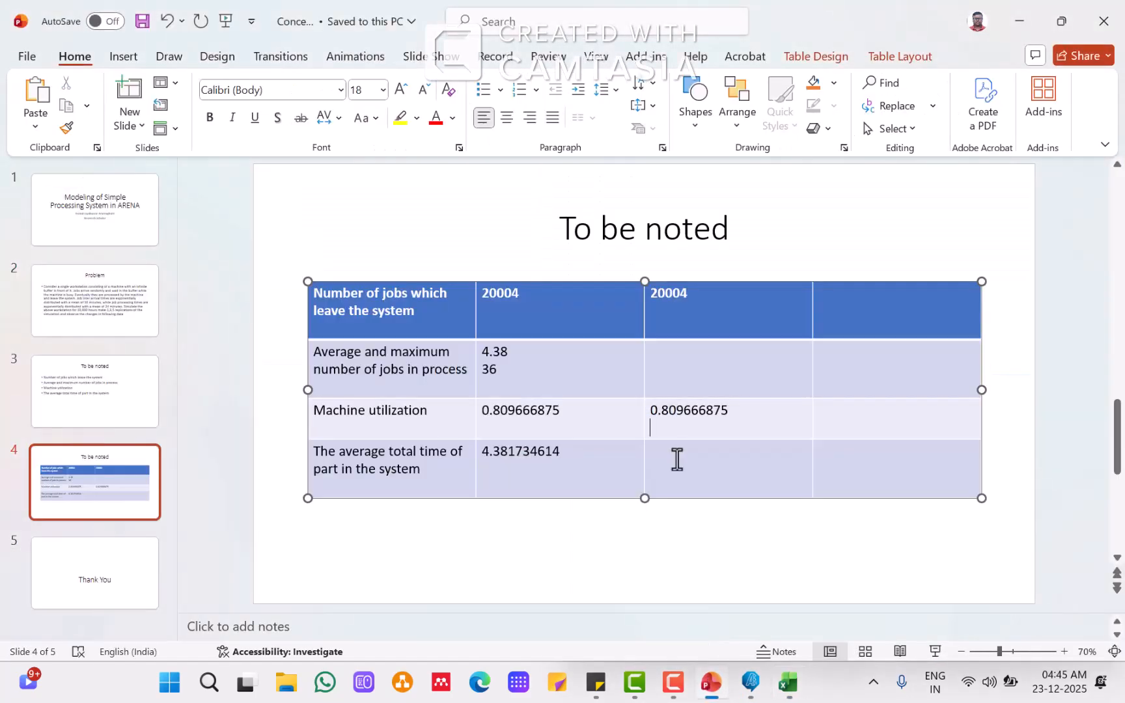
pyautogui.click(671, 359)
pyautogui.rightClick(671, 359)
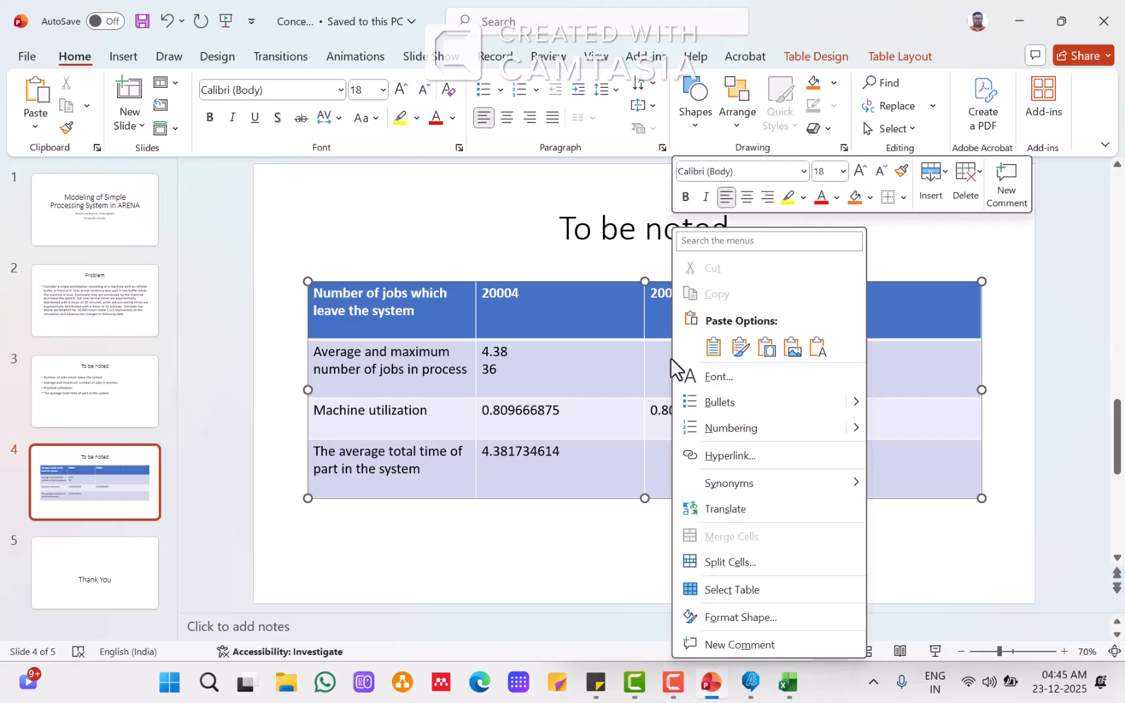
pyautogui.click(812, 346)
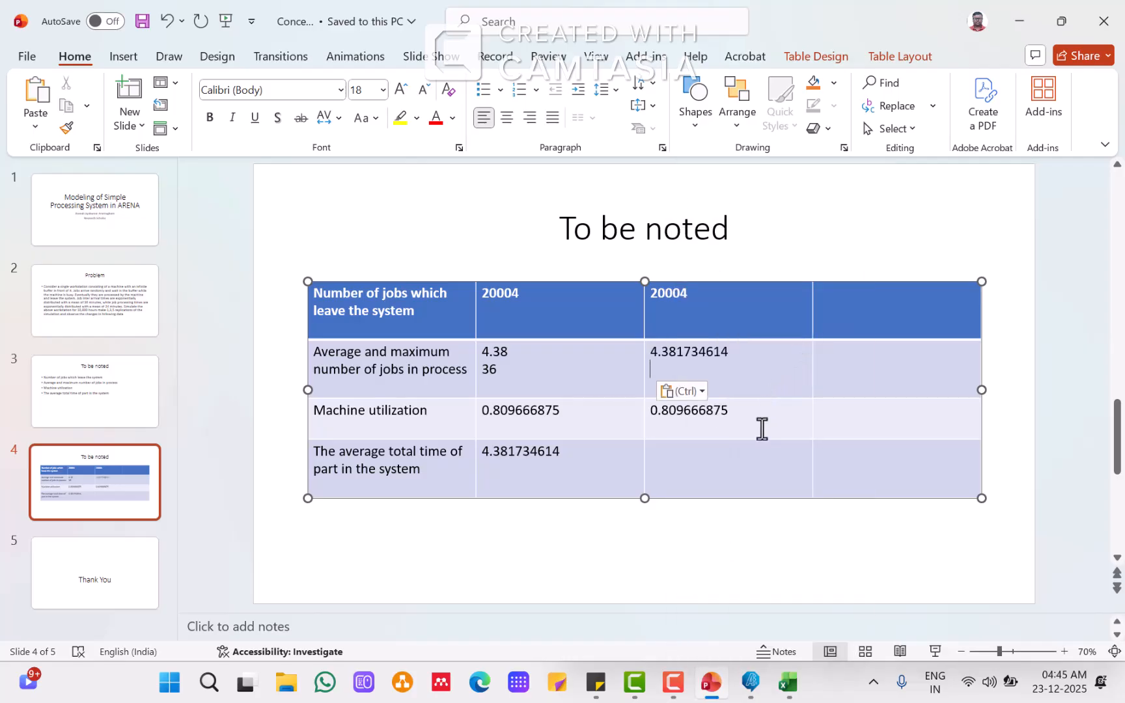
# Step: Add the WIP maximum of 36 on a new line in the second row's third cell
pyautogui.click(789, 683)
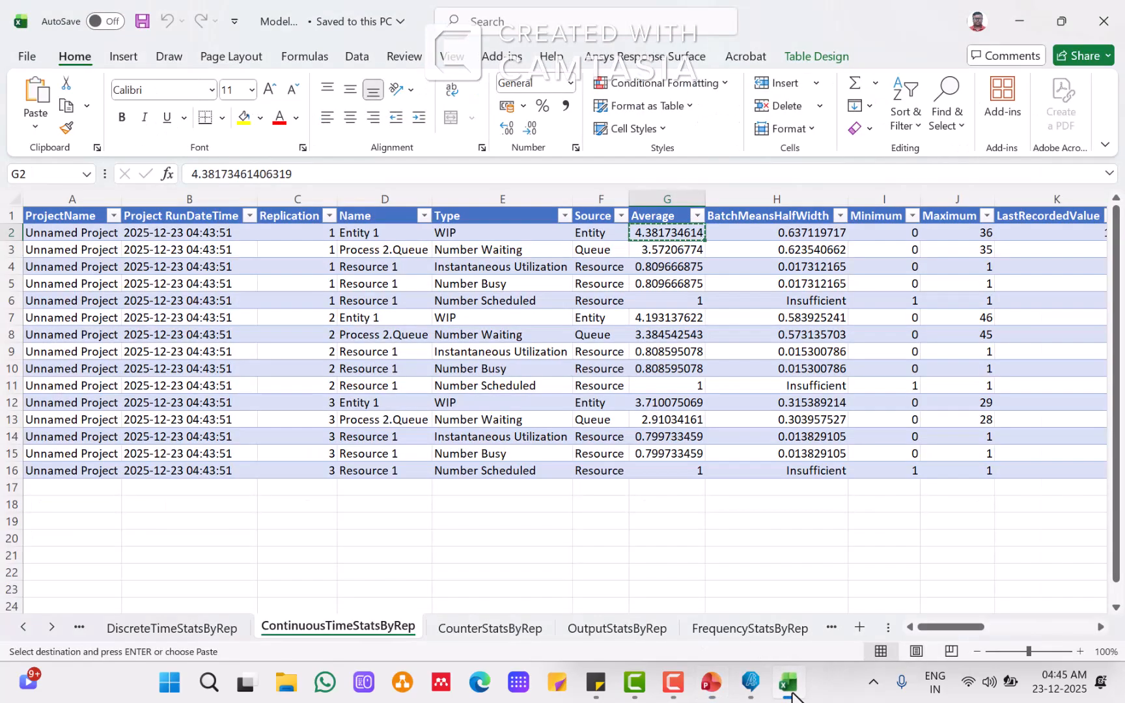
pyautogui.click(984, 235)
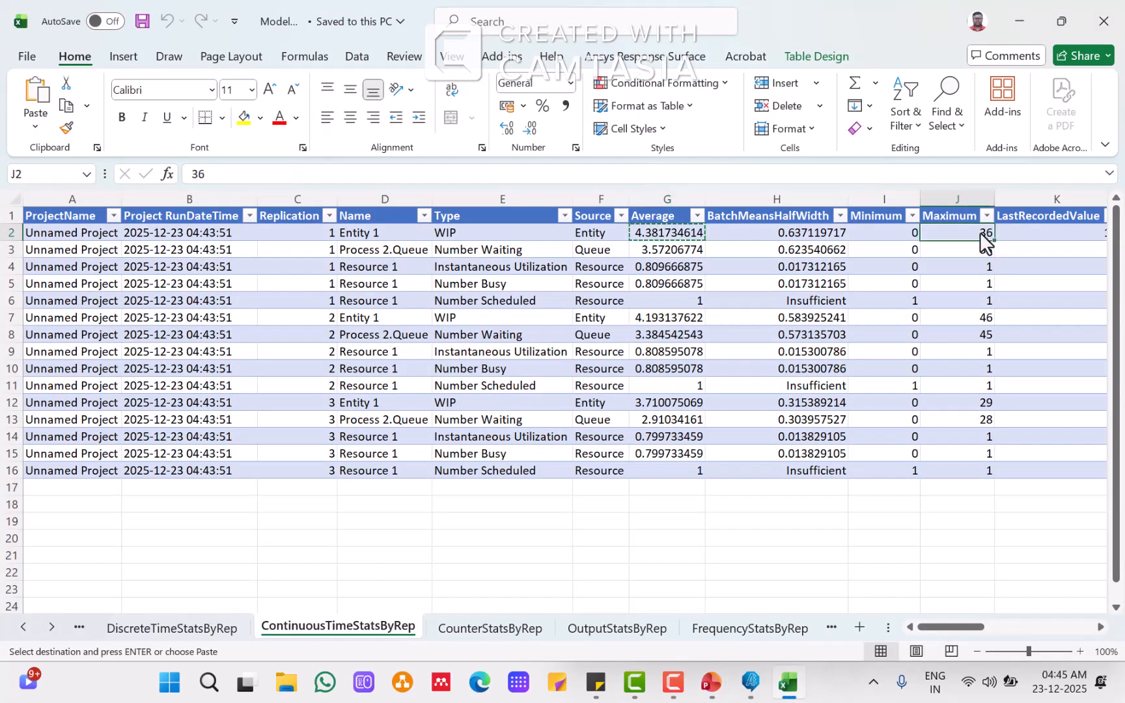
pyautogui.moveTo(791, 680)
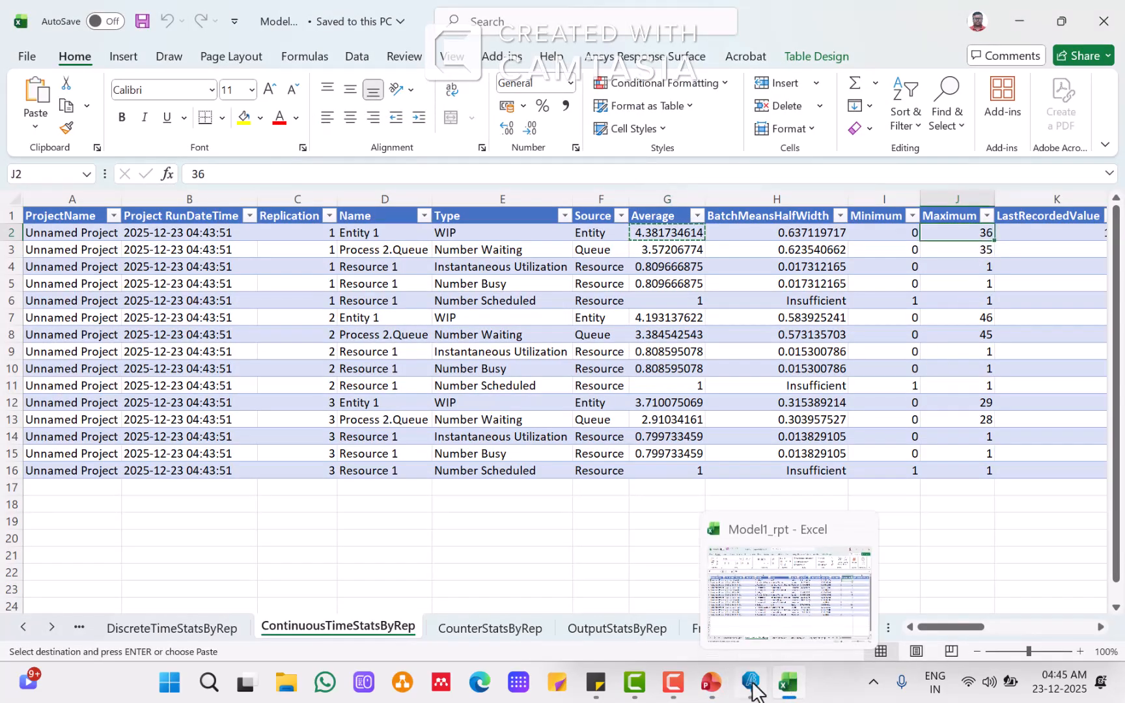
pyautogui.click(711, 687)
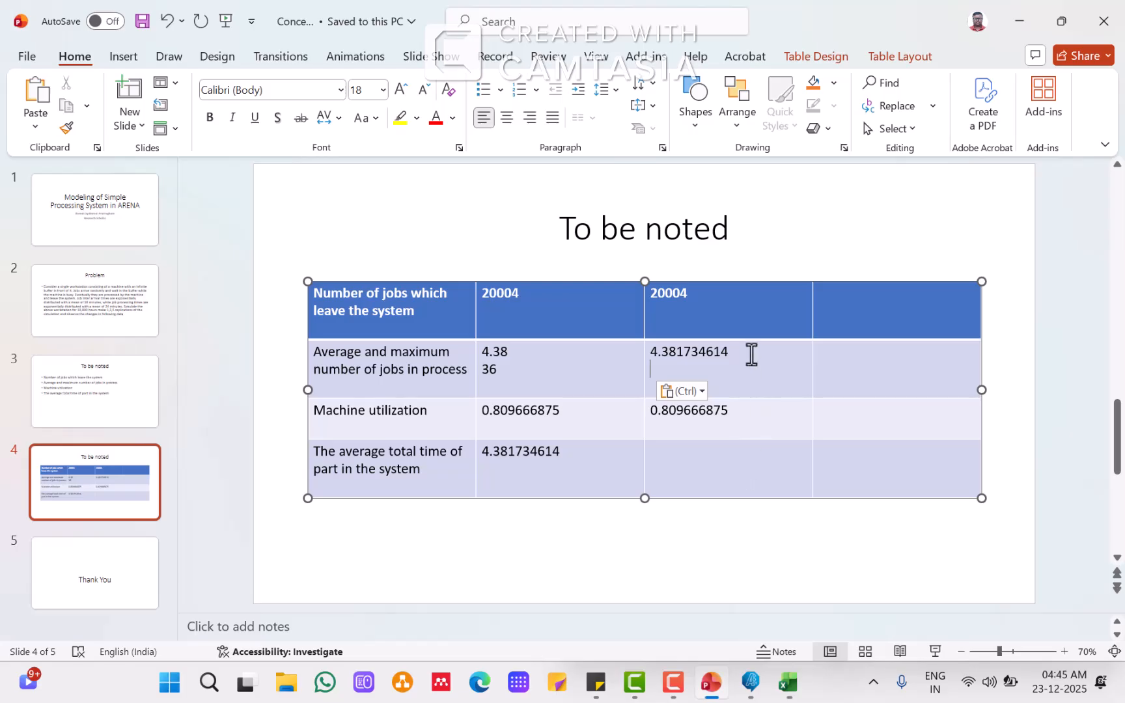
pyautogui.write('36')
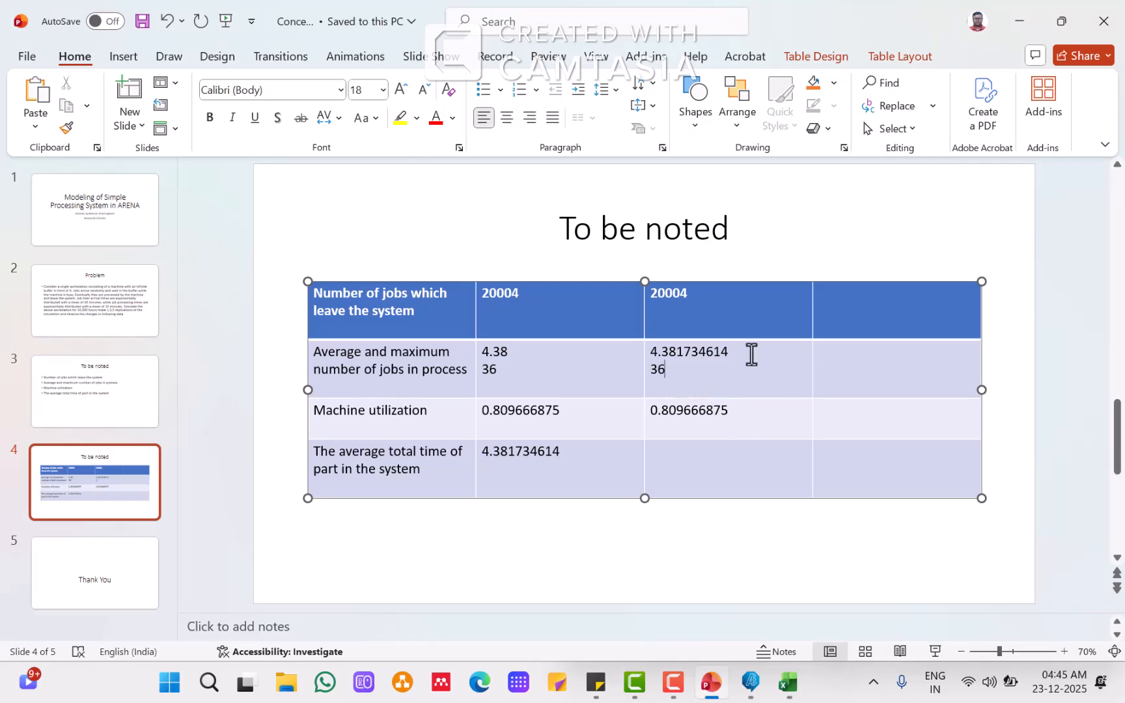
pyautogui.click(725, 459)
pyautogui.click(750, 682)
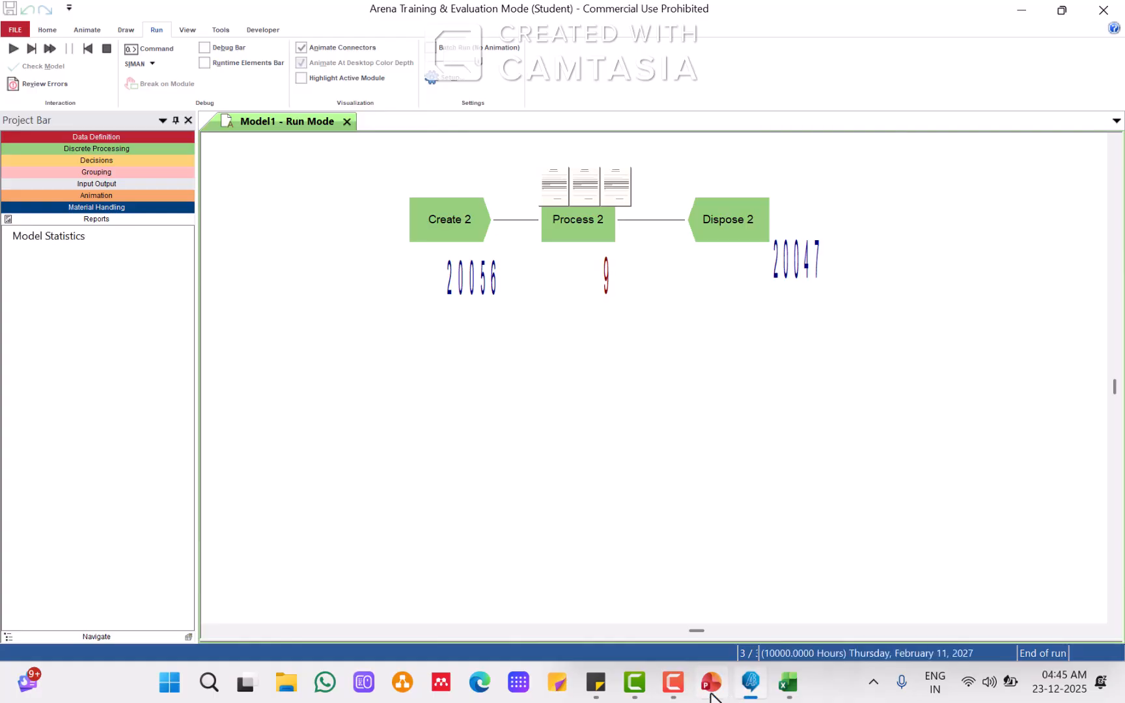
pyautogui.click(673, 682)
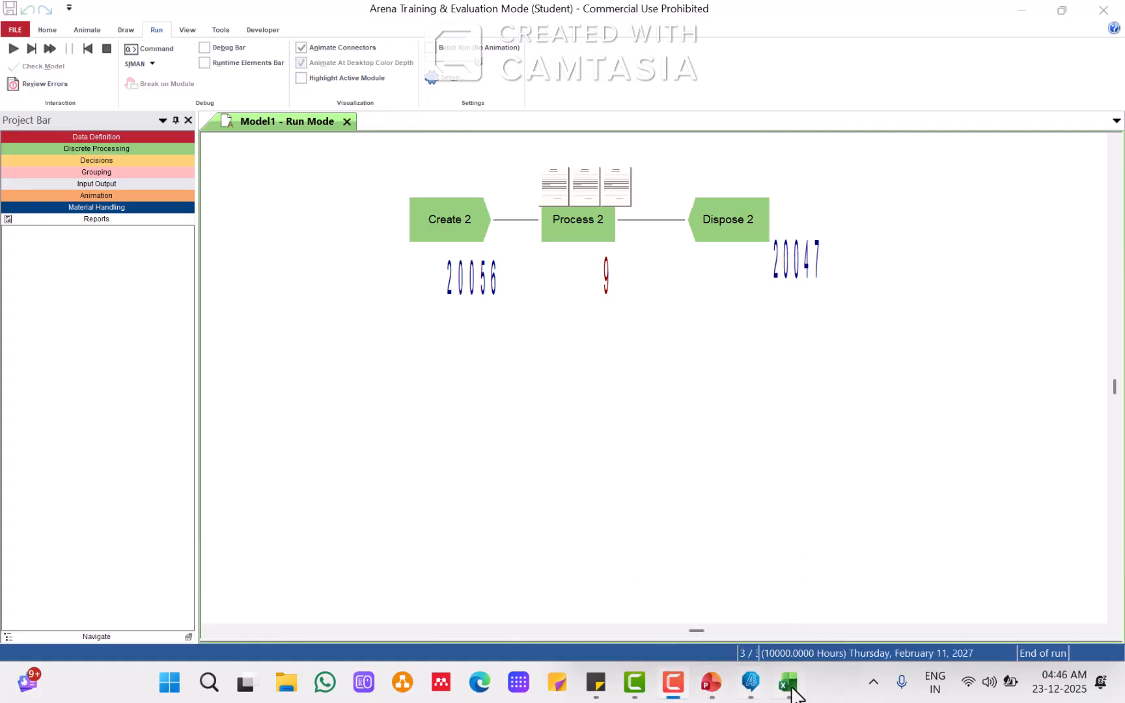
pyautogui.click(791, 689)
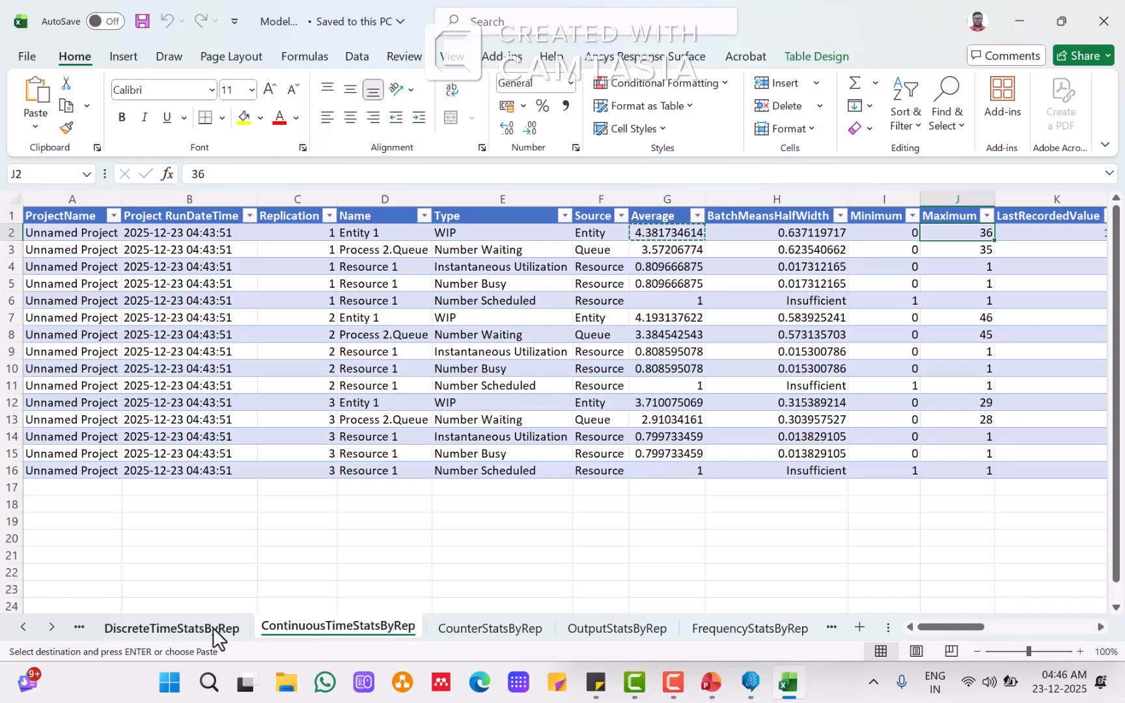
# Step: Copy the Total Time average of replication averages from the across-replications summary and paste it as text into the fourth row's third cell
pyautogui.click(188, 625)
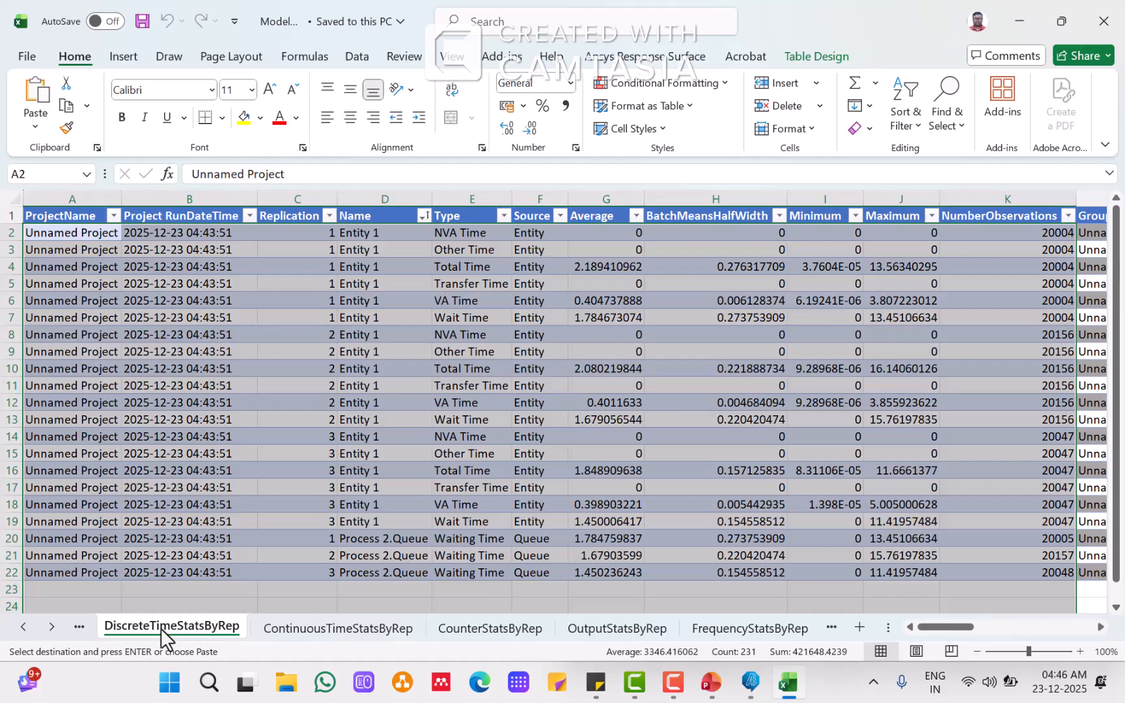
pyautogui.click(79, 627)
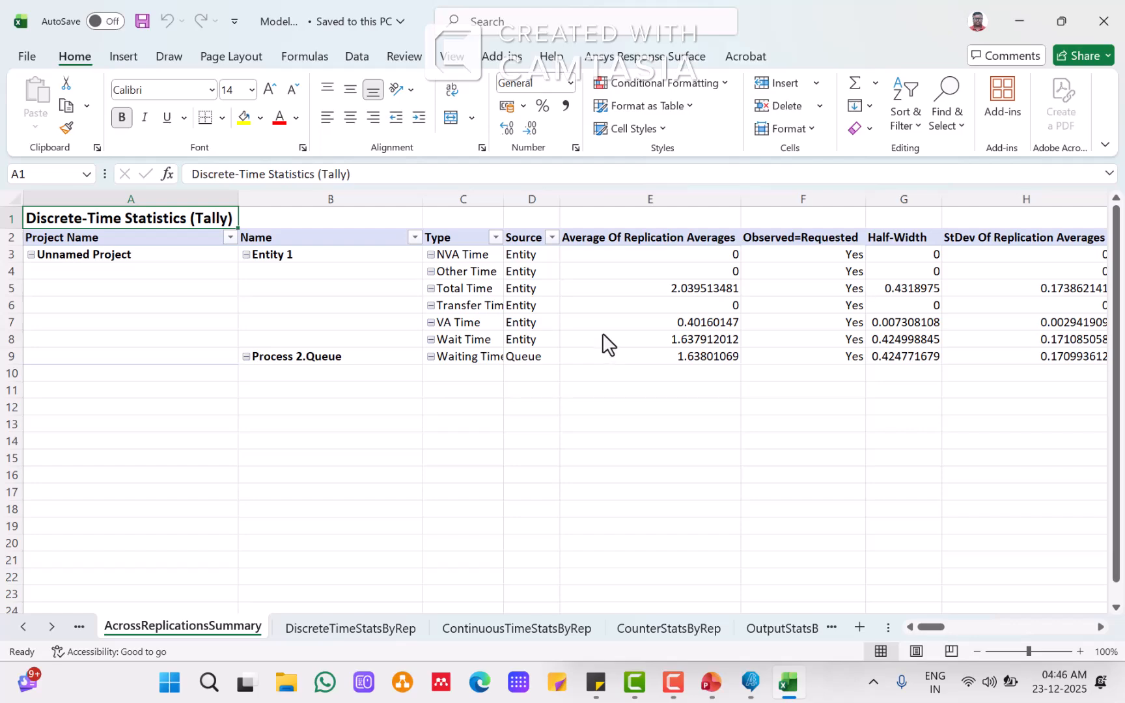
pyautogui.click(679, 288)
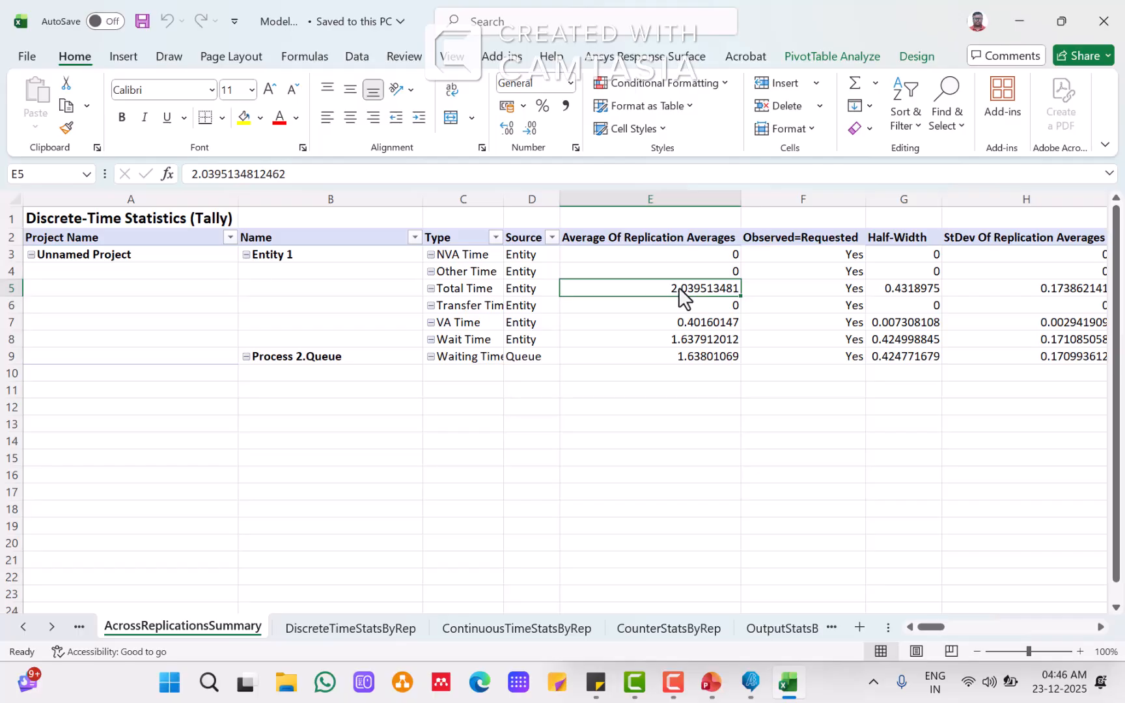
pyautogui.hotkey('ctrl', 'c')
pyautogui.moveTo(712, 692)
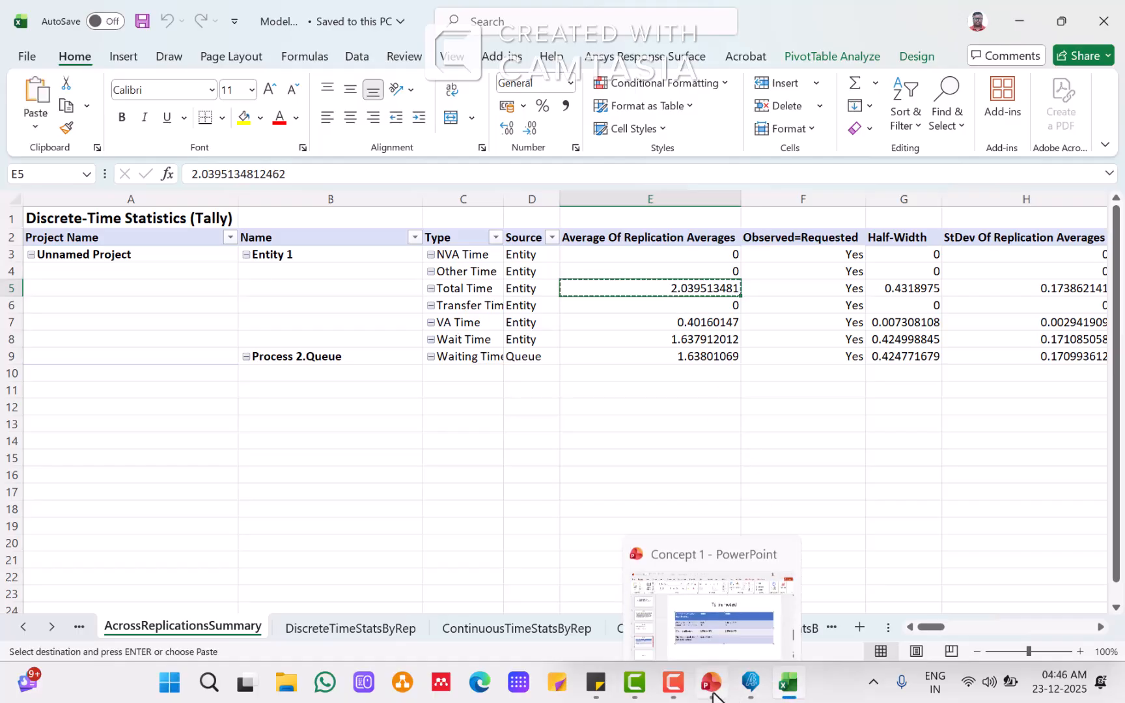
pyautogui.click(714, 644)
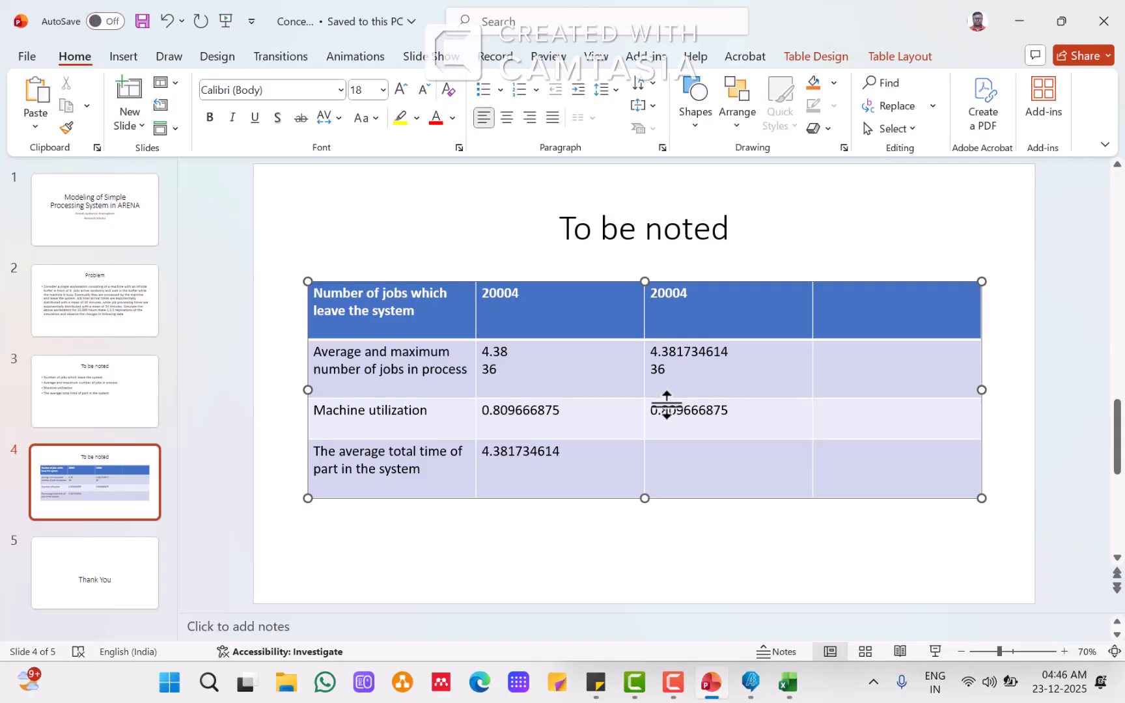
pyautogui.click(668, 457)
pyautogui.hotkey('ctrl', 'v')
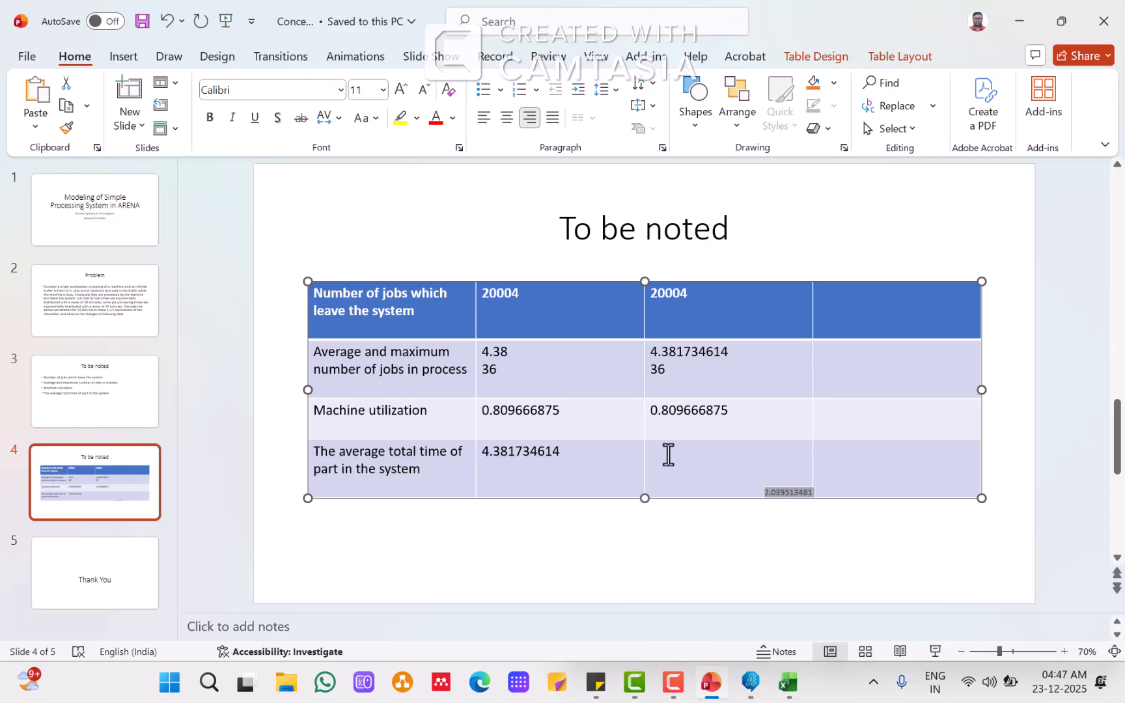
pyautogui.hotkey('ctrl', 'z')
pyautogui.rightClick(668, 459)
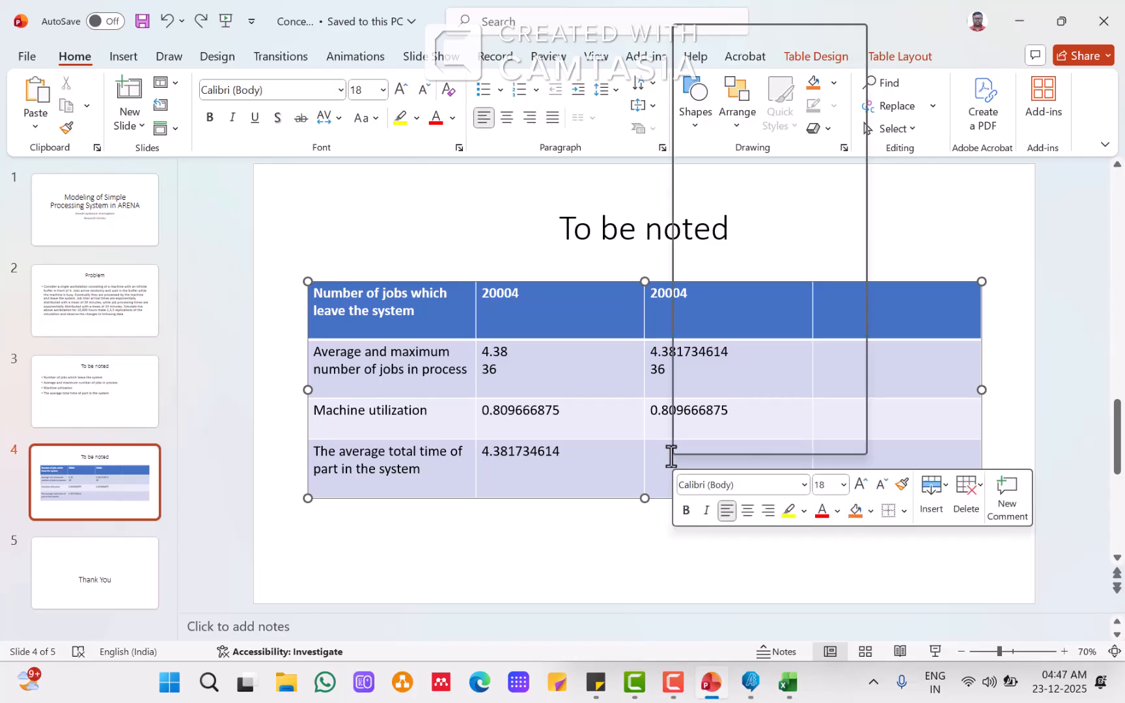
pyautogui.click(821, 155)
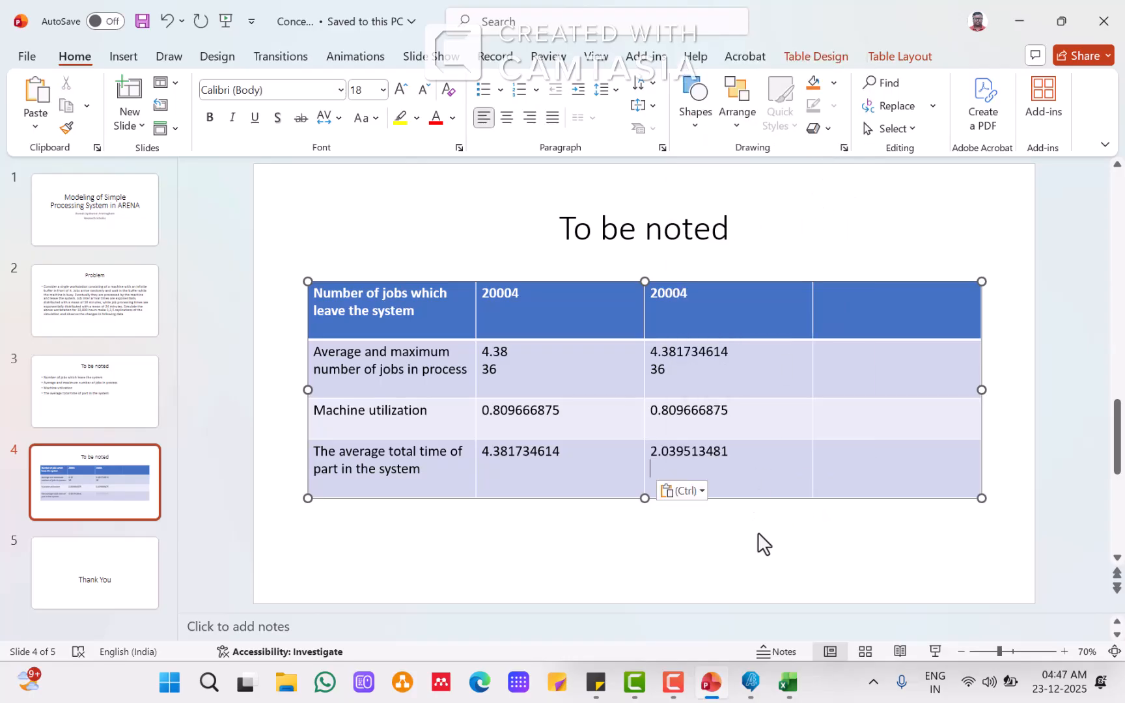
pyautogui.click(758, 550)
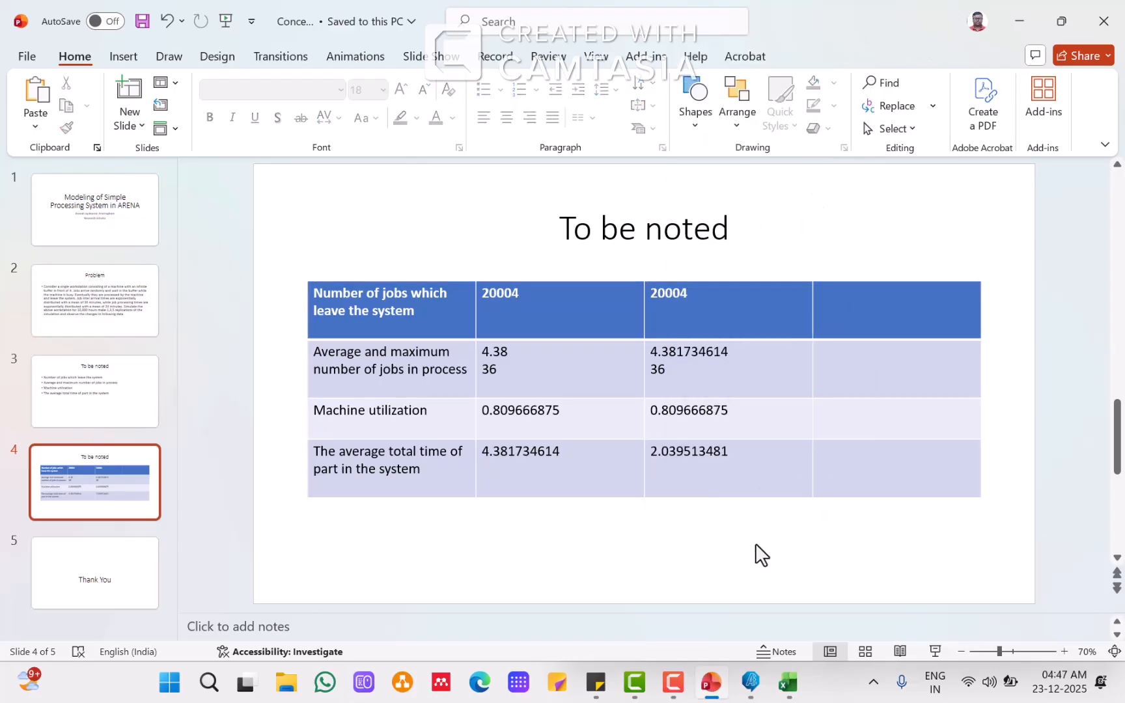
# Step: Close the Excel results report
pyautogui.click(789, 683)
pyautogui.click(1111, 22)
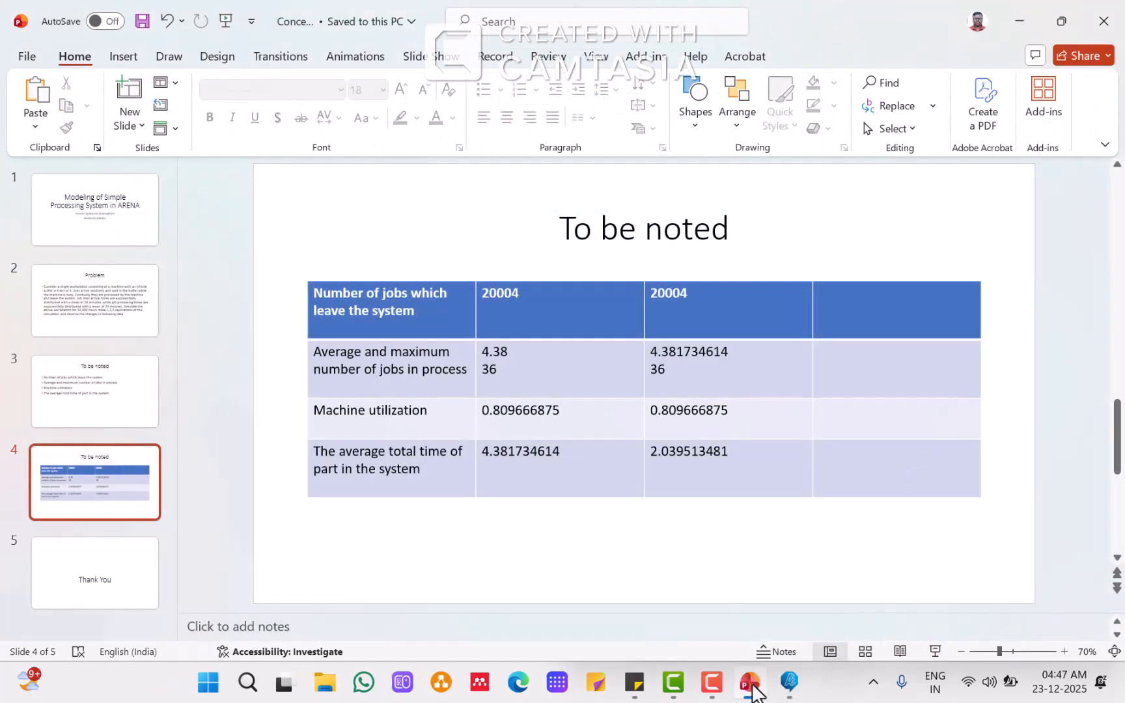
# Step: End the current run, set the number of replications to 5 in Run Setup, and rerun the simulation
pyautogui.click(790, 684)
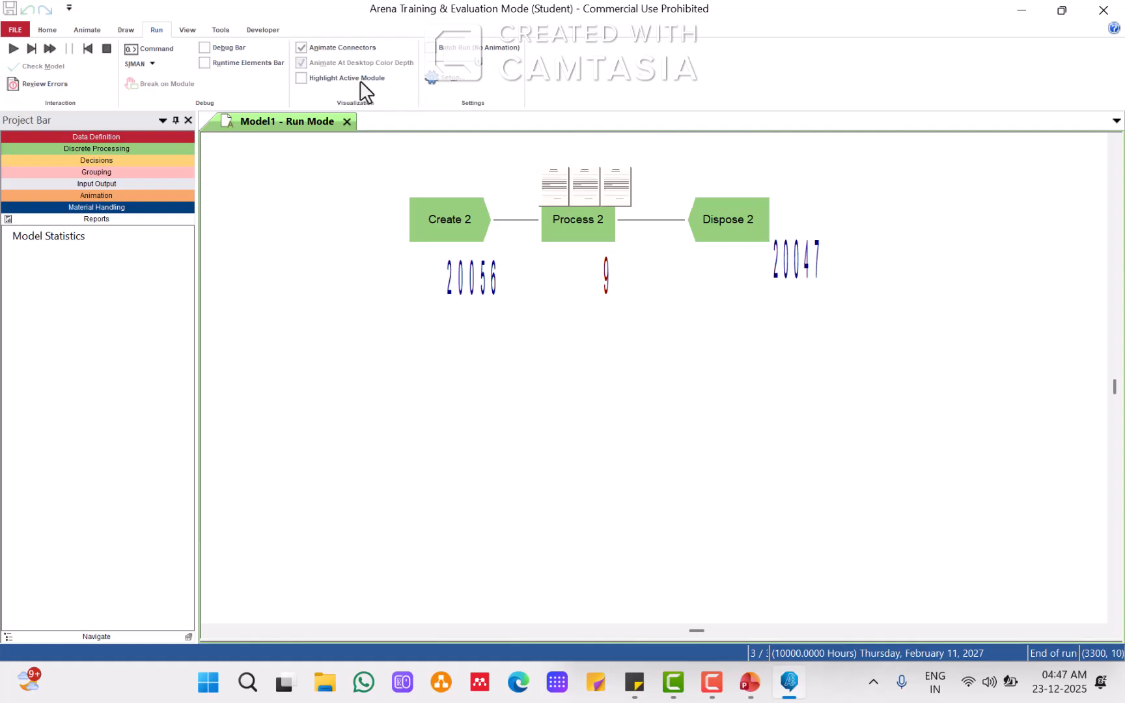
pyautogui.click(106, 49)
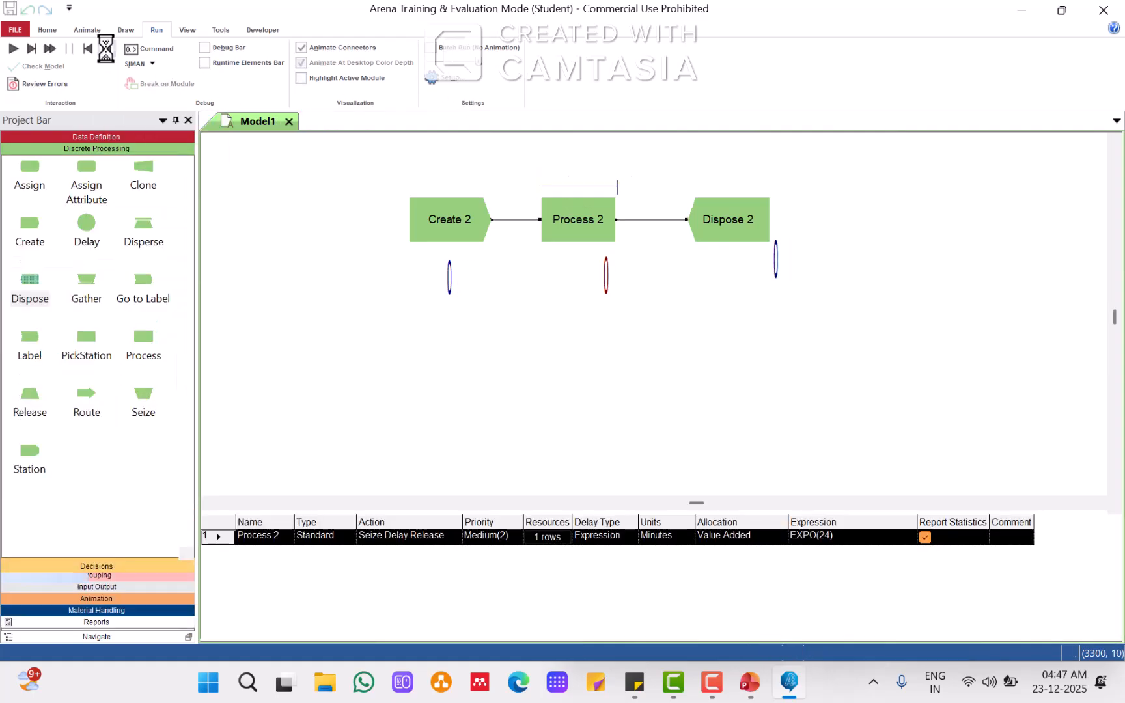
pyautogui.click(443, 79)
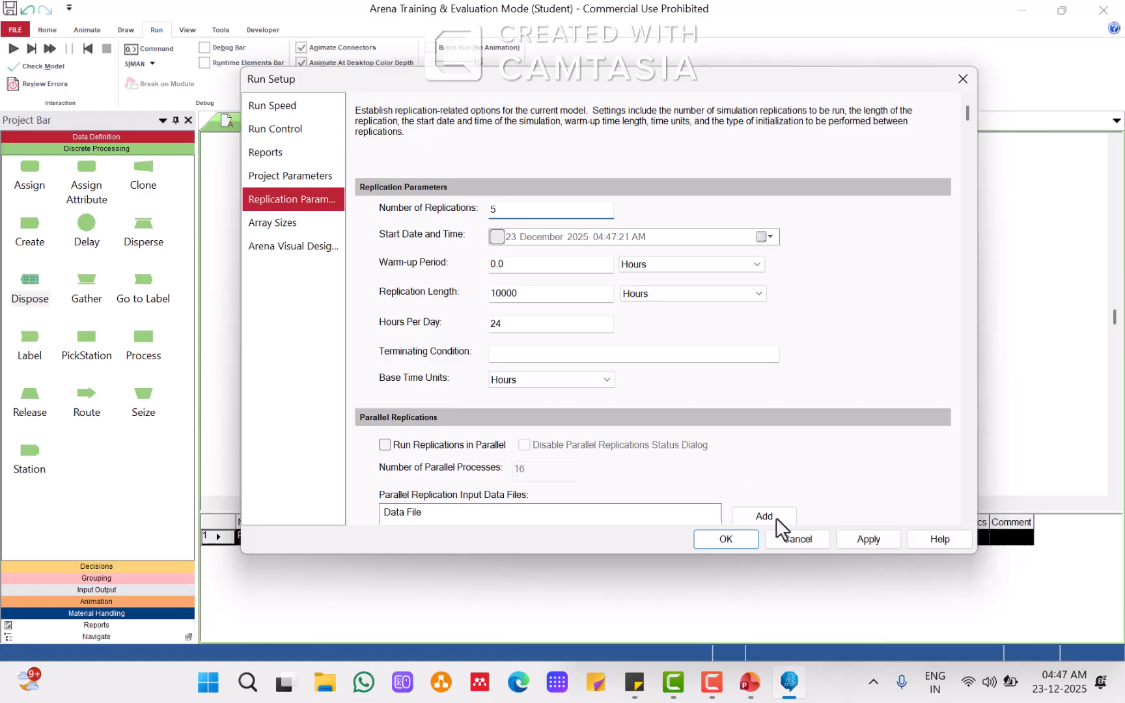
pyautogui.click(734, 545)
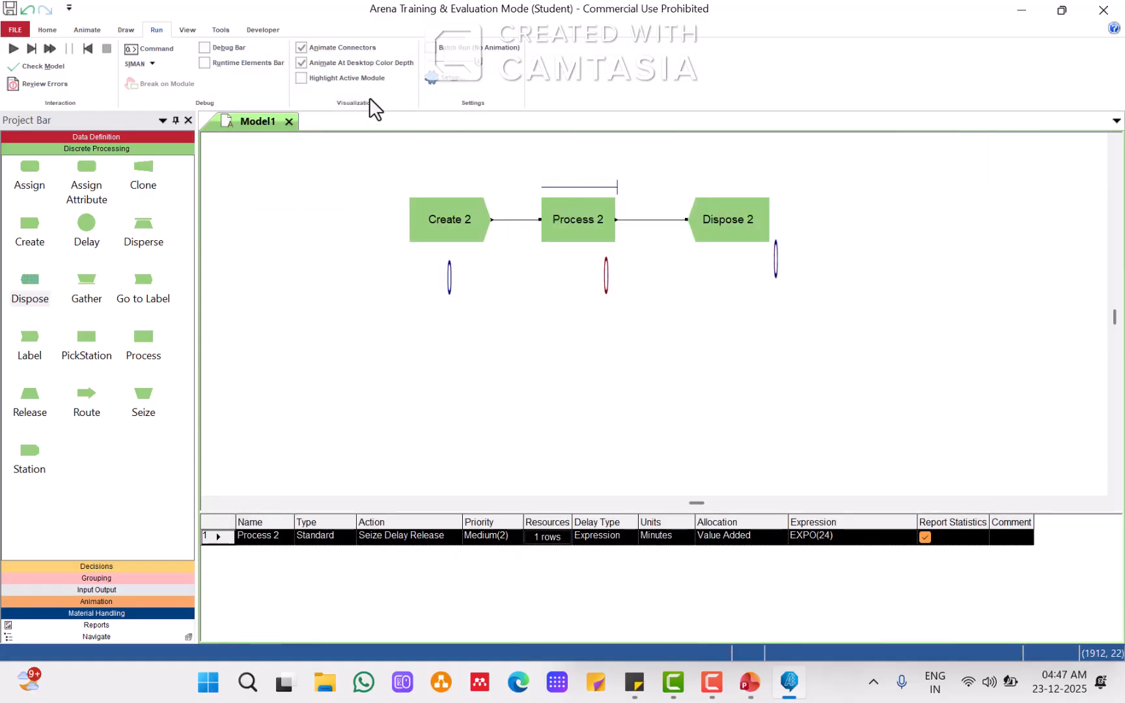
pyautogui.click(14, 49)
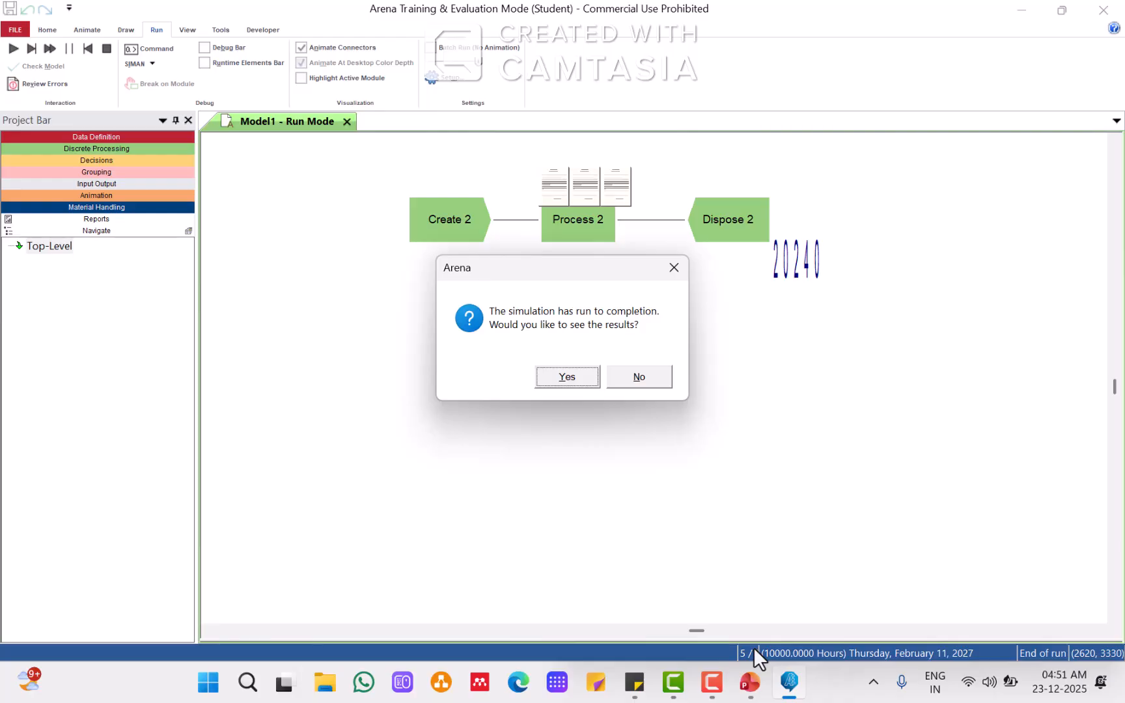
# Step: Open the run results and paste the Total Time average of replication averages as text into the fourth row's fourth cell
pyautogui.click(573, 376)
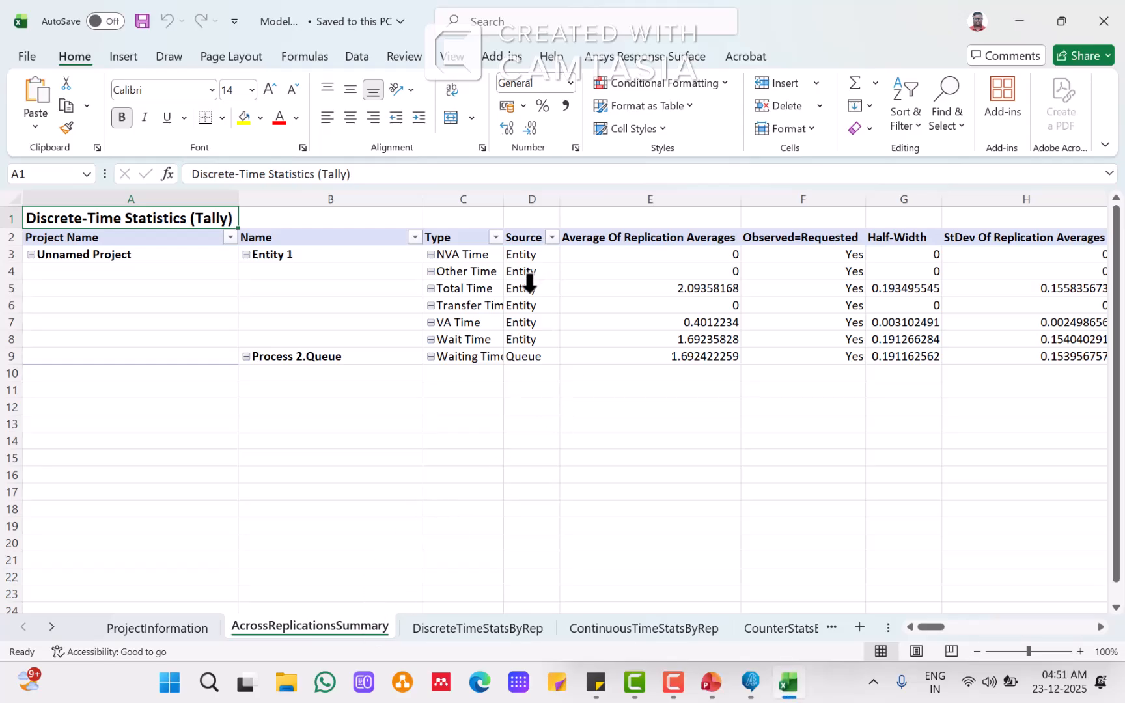
pyautogui.click(649, 291)
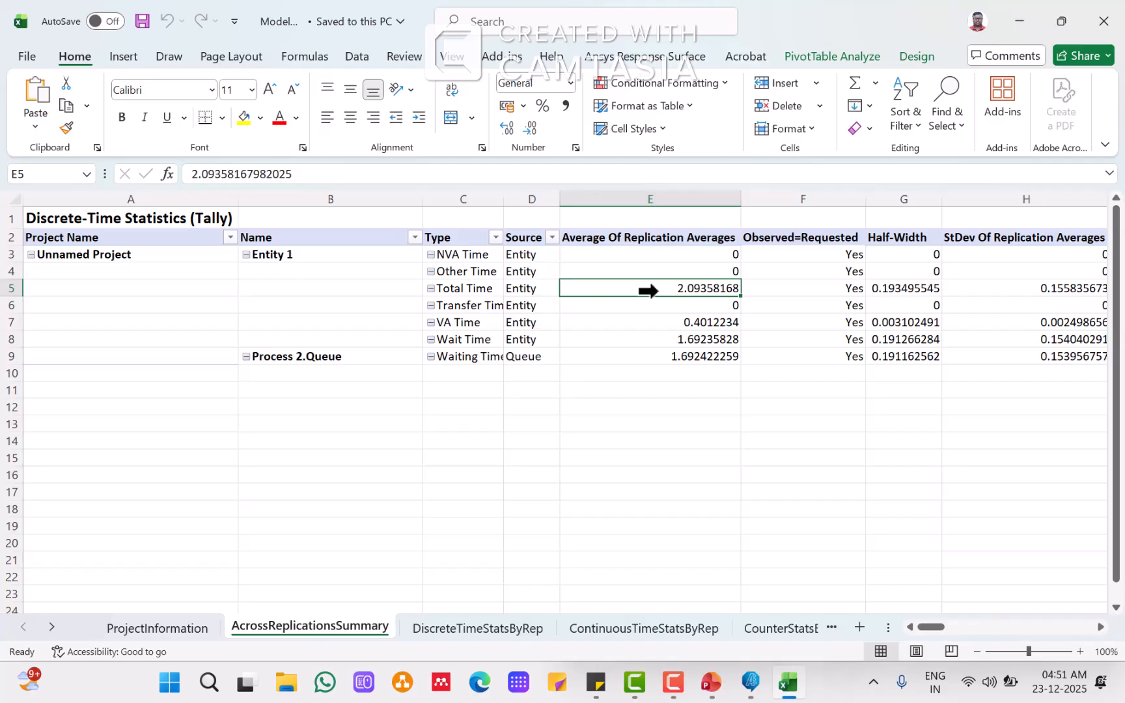
pyautogui.rightClick(658, 291)
pyautogui.click(705, 323)
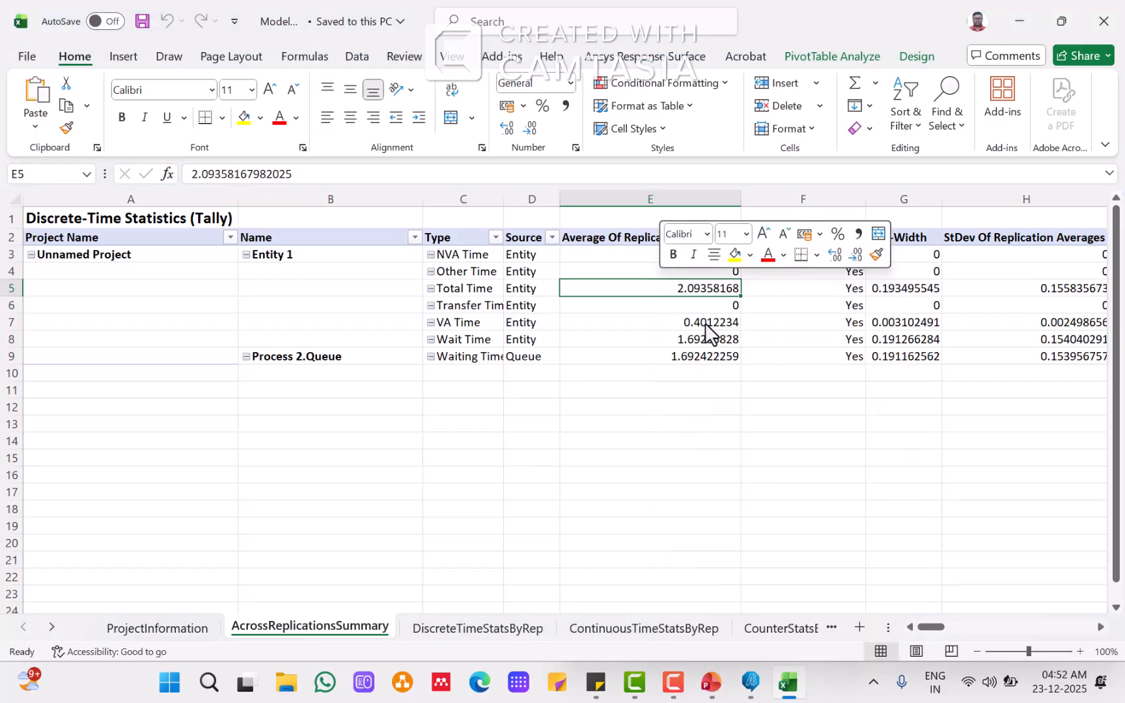
pyautogui.click(711, 682)
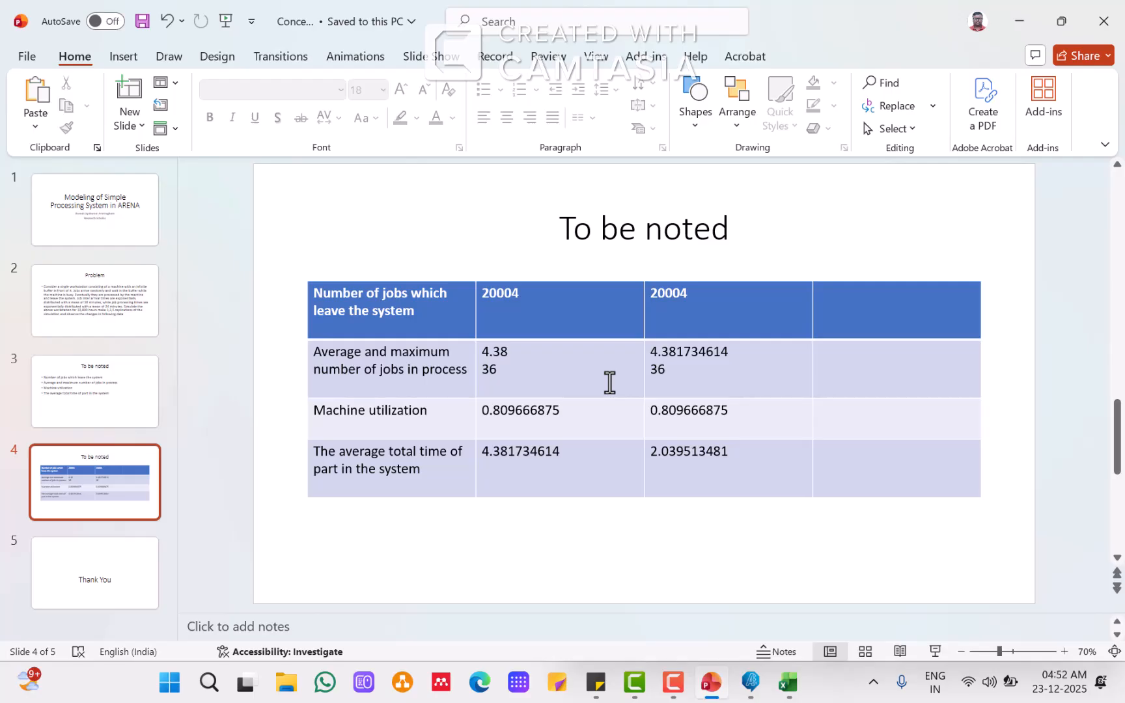
pyautogui.click(835, 457)
pyautogui.hotkey('ctrl', 'v')
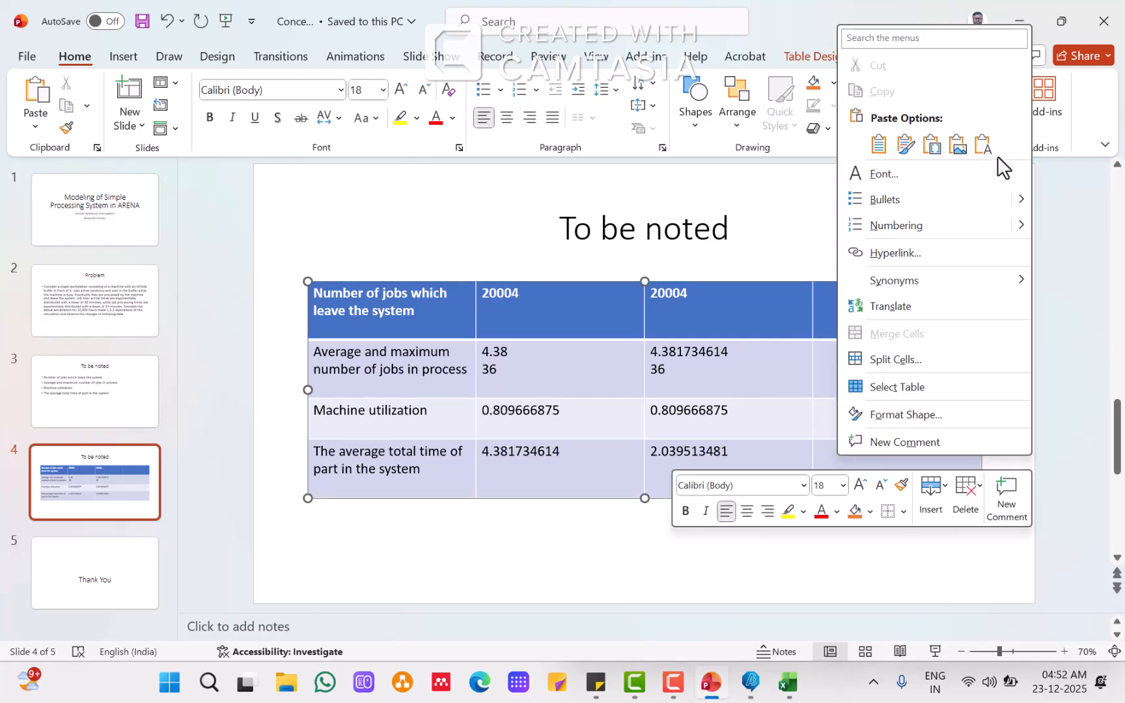
pyautogui.click(983, 143)
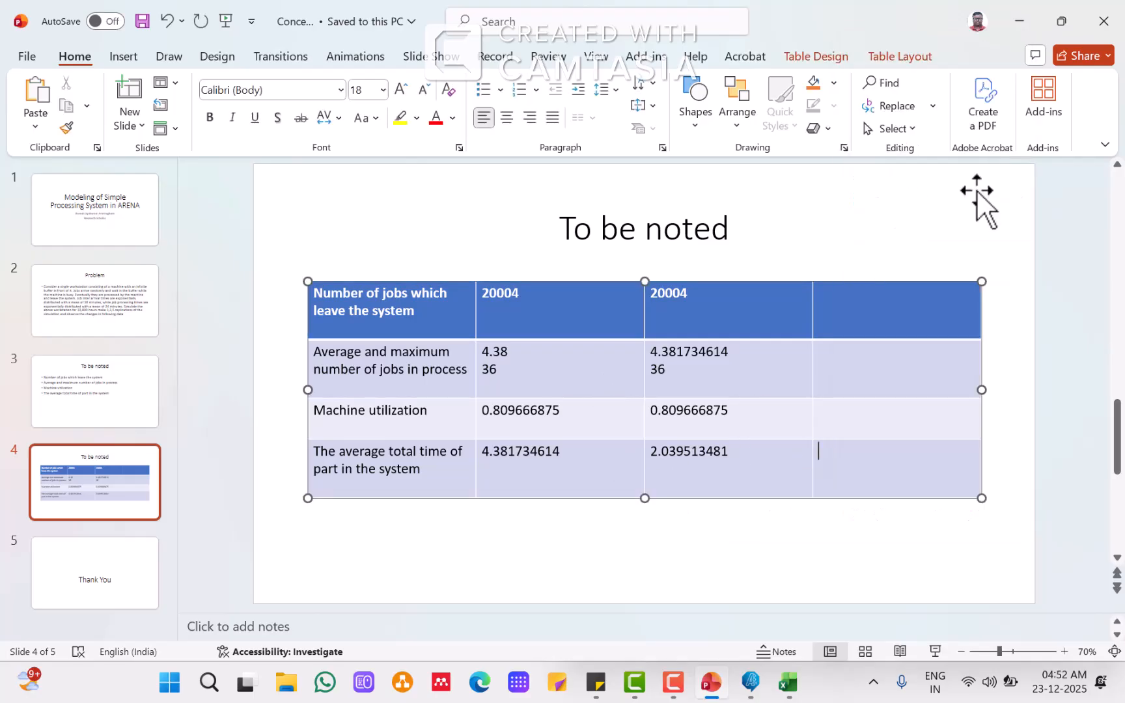
pyautogui.click(744, 581)
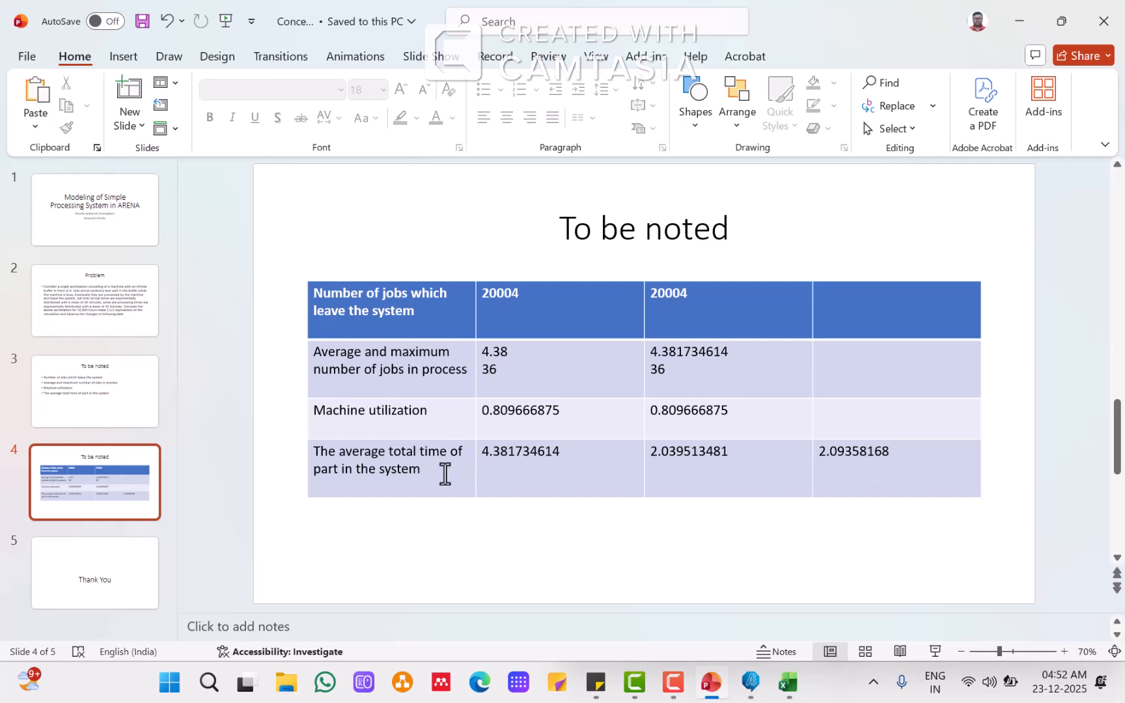
# Step: Browse the report's per-replication output statistics sheet, then return to the across-replications summary sheet
pyautogui.moveTo(635, 682)
pyautogui.click(791, 684)
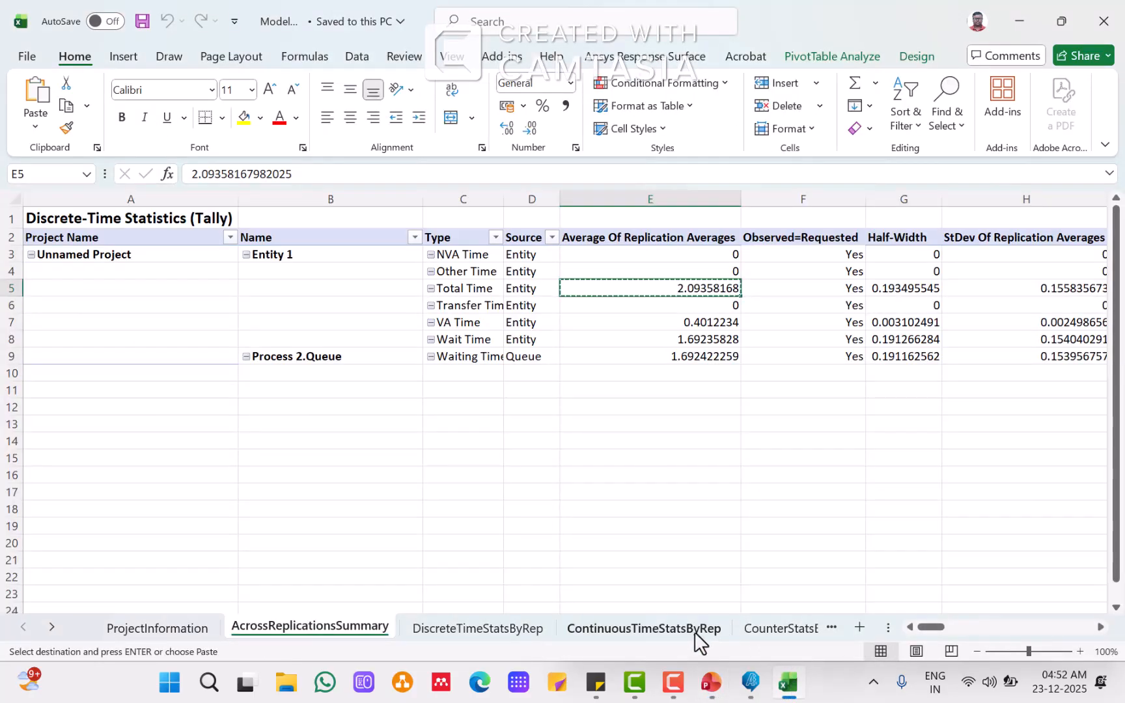
pyautogui.click(799, 629)
pyautogui.click(763, 628)
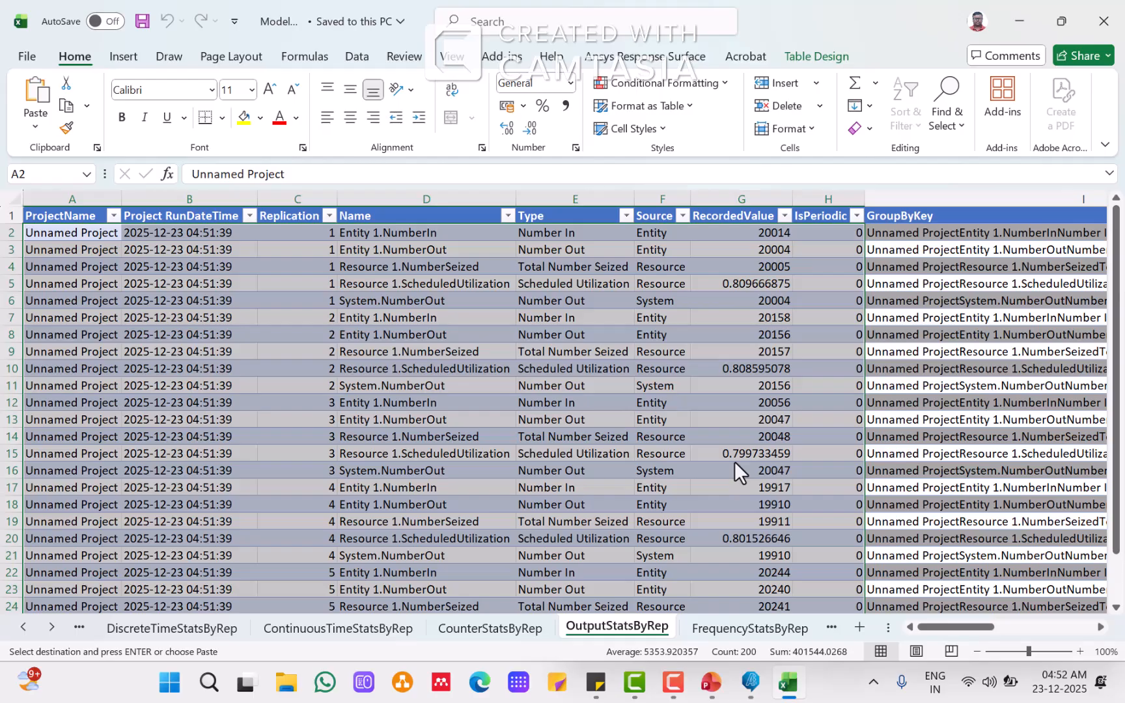
pyautogui.click(22, 627)
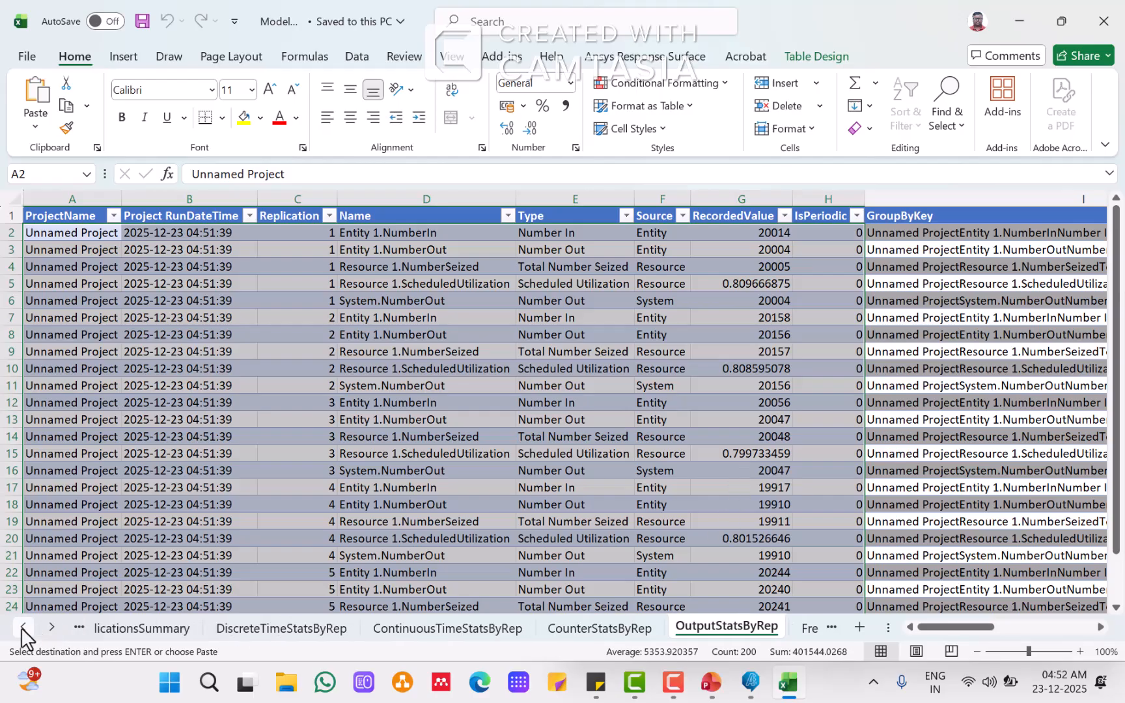
pyautogui.click(21, 627)
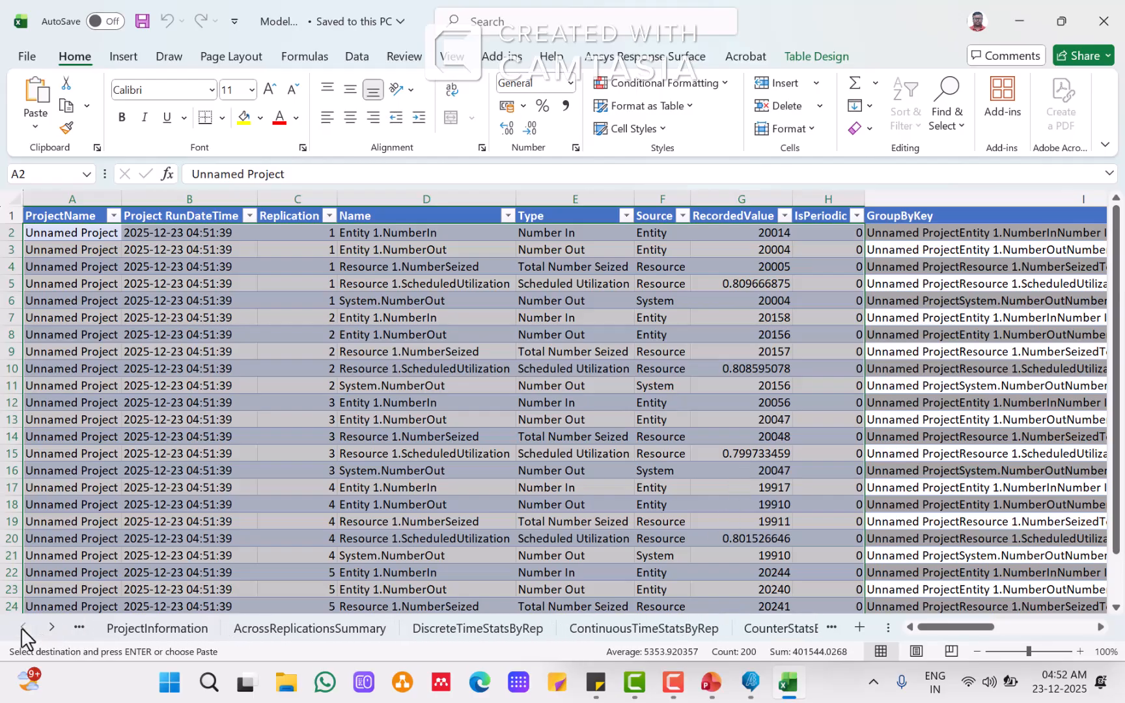
pyautogui.click(252, 629)
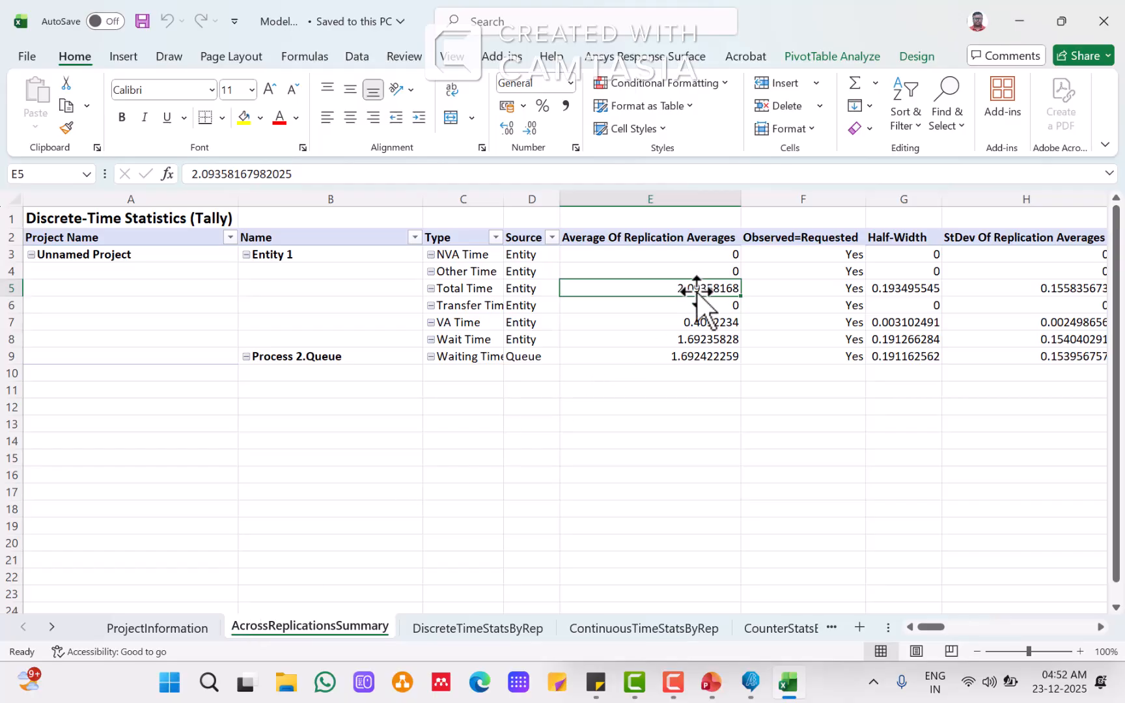
# Step: Copy the Process 2 queue Waiting Time average of replication averages and switch back to the slide
pyautogui.click(935, 627)
pyautogui.moveTo(934, 626); pyautogui.dragTo(859, 630)
pyautogui.click(684, 356)
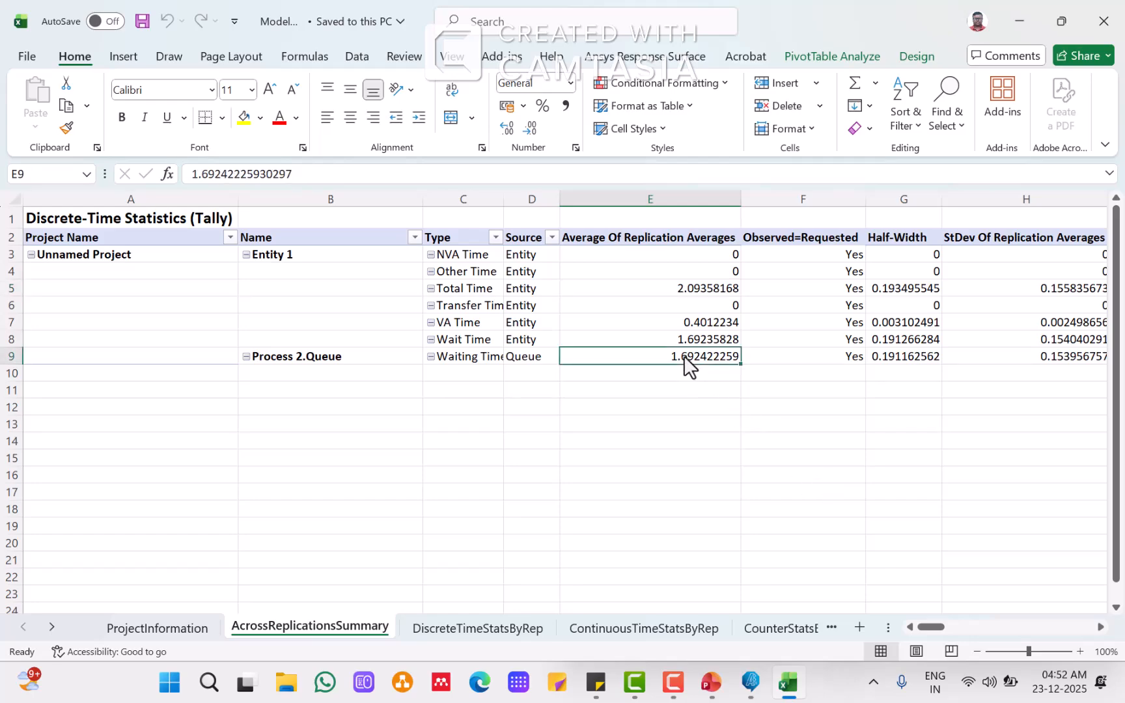
pyautogui.rightClick(684, 356)
pyautogui.click(734, 324)
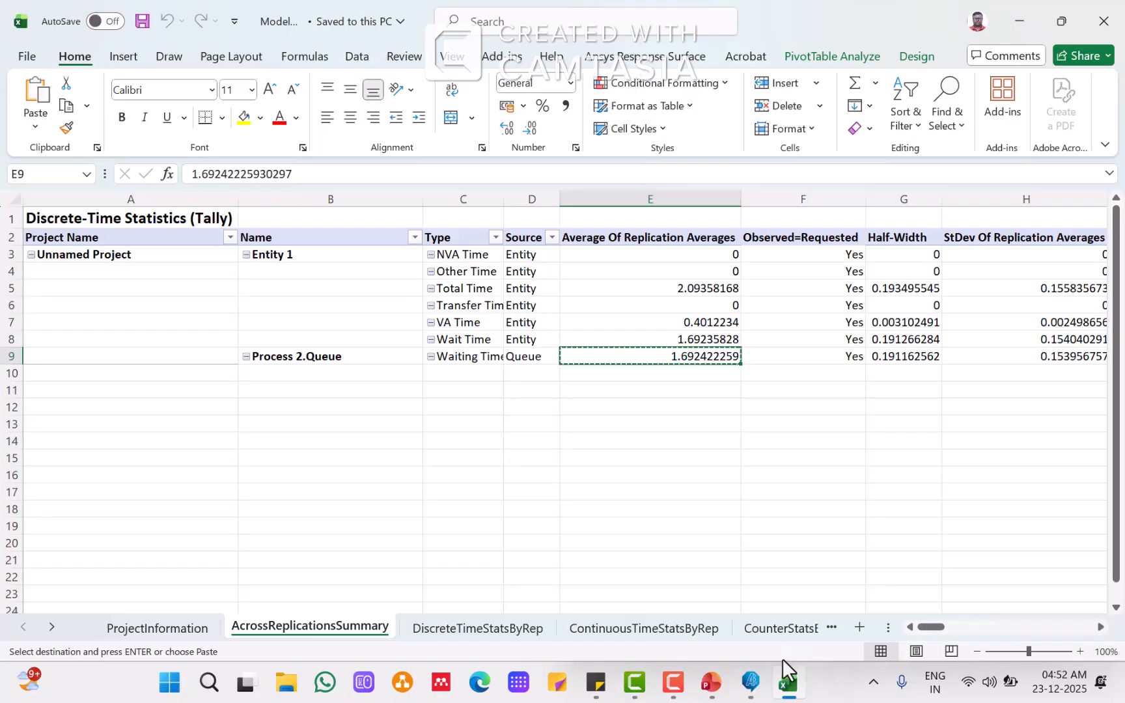
pyautogui.moveTo(797, 692)
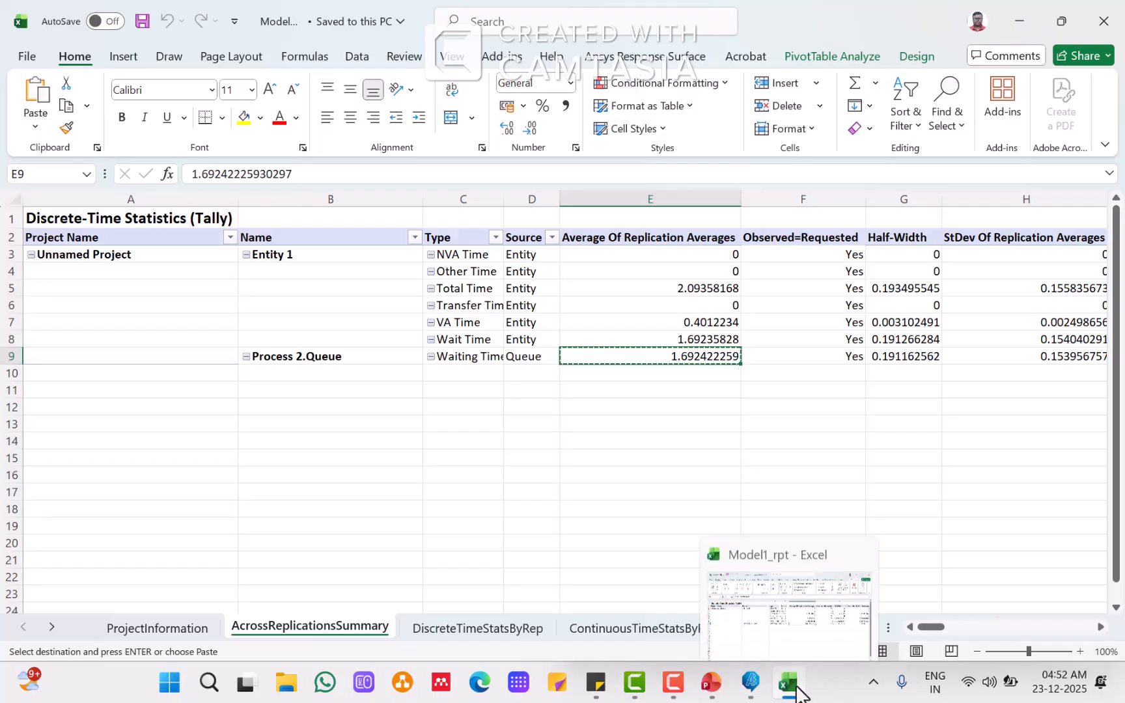
pyautogui.click(711, 684)
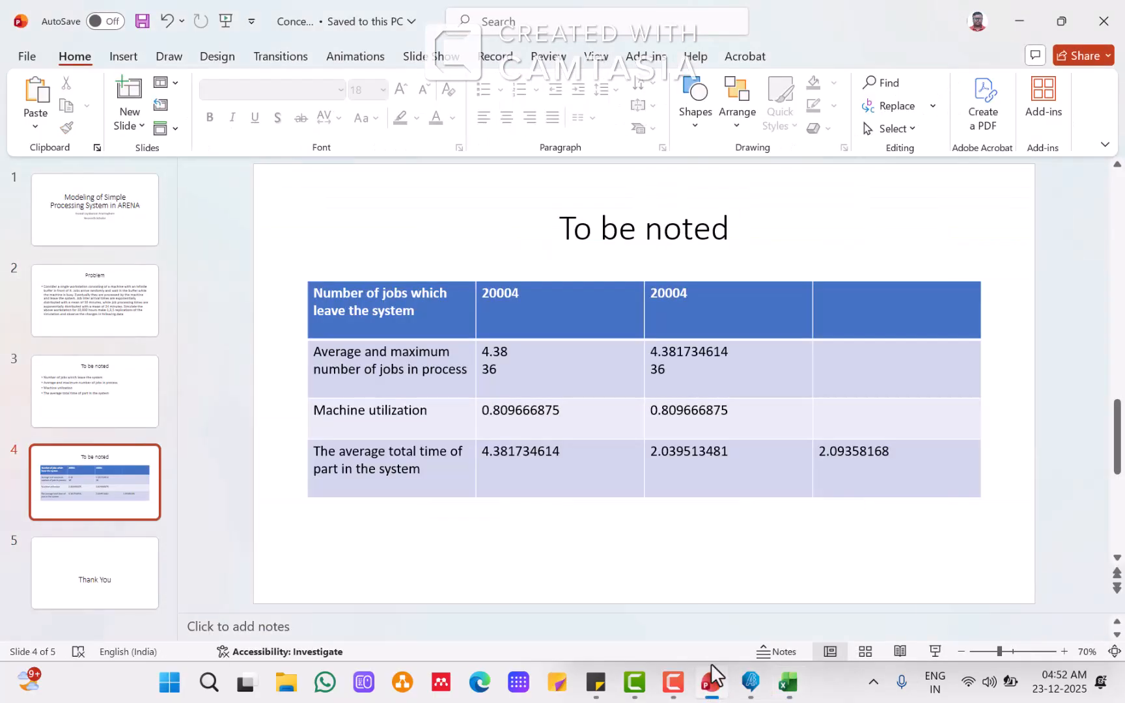
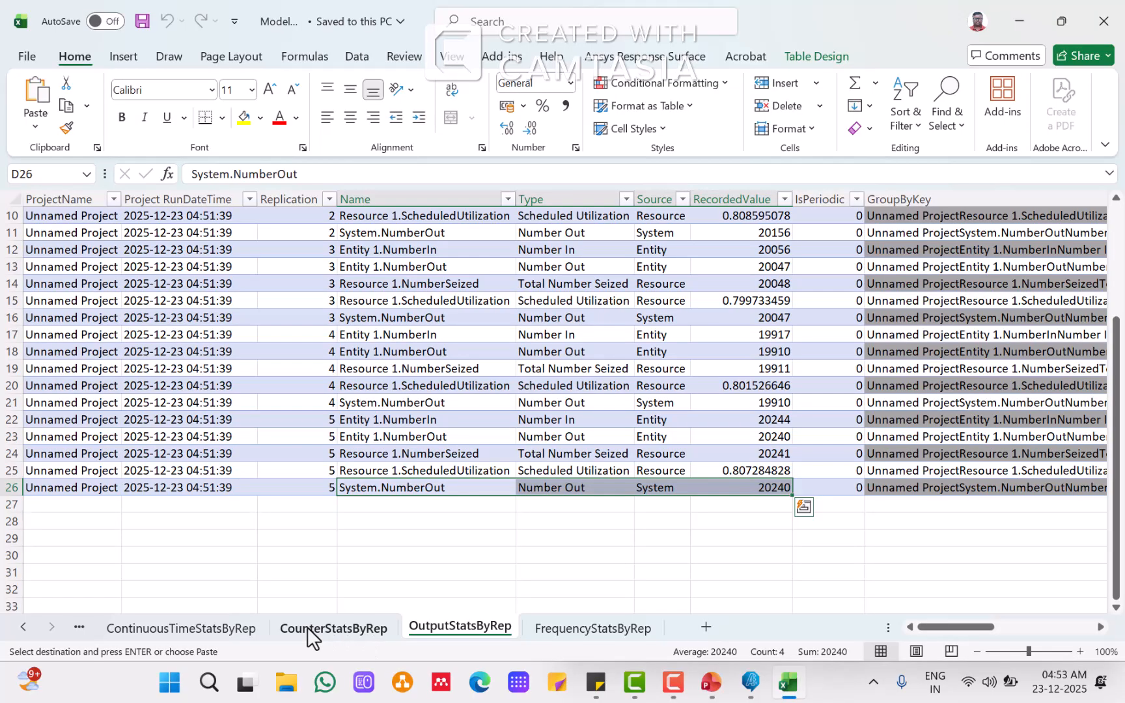
# Step: Browse the report's continuous-time and discrete-time per-replication sheets and the across-replications summary, glancing at the slide table
pyautogui.click(308, 628)
pyautogui.click(225, 635)
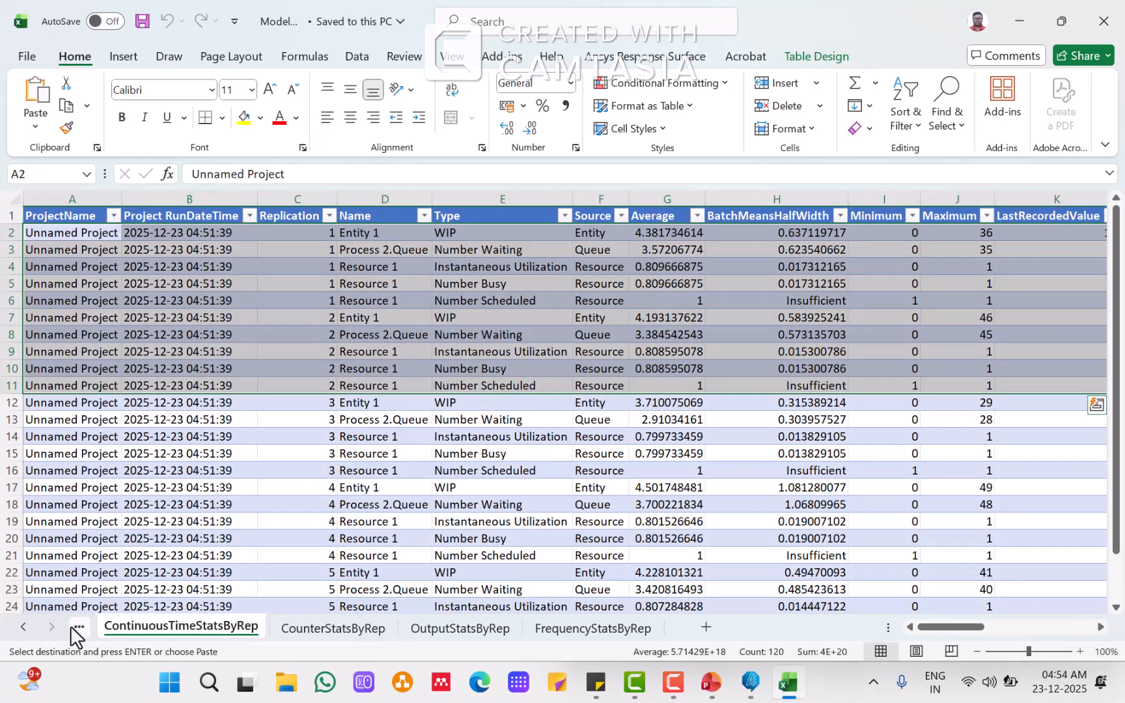
pyautogui.click(22, 629)
pyautogui.click(22, 630)
pyautogui.click(21, 630)
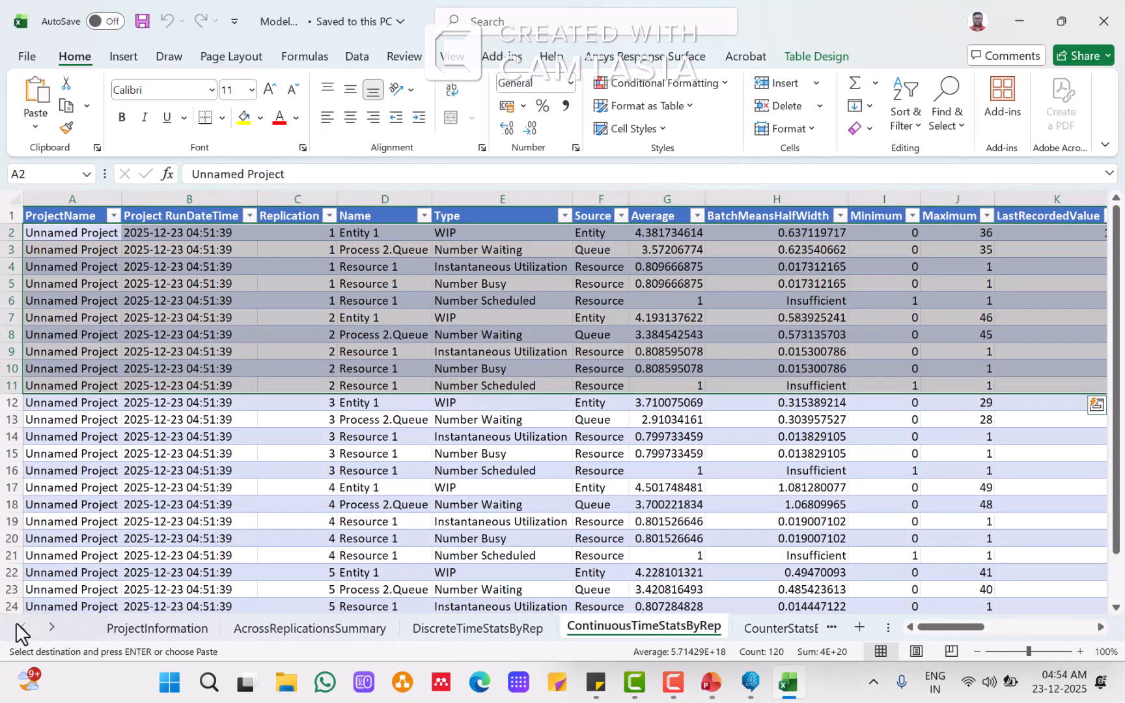
pyautogui.click(442, 630)
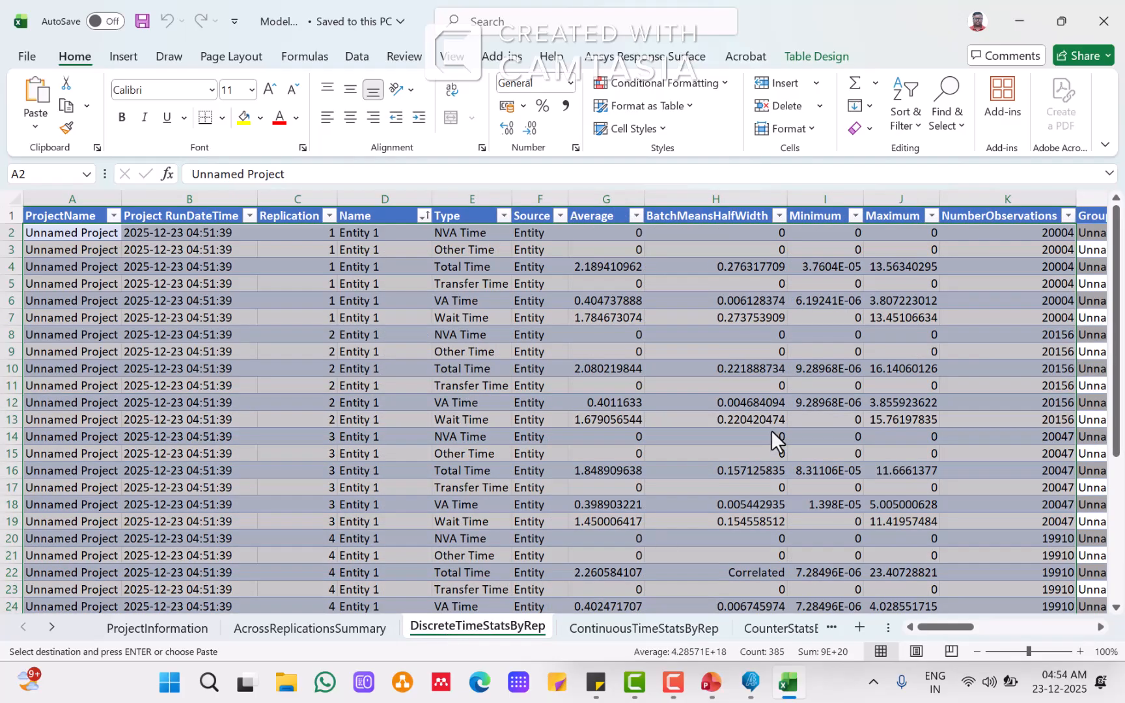
pyautogui.scroll(-6, 774, 430)
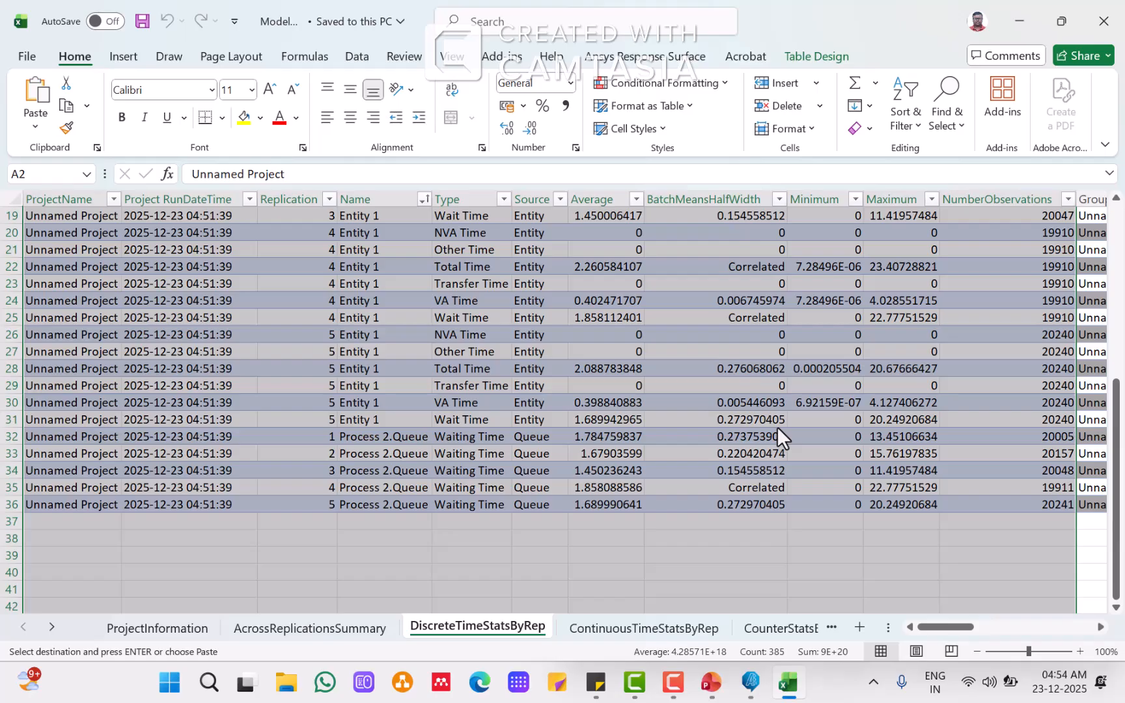
pyautogui.scroll(3, 776, 426)
pyautogui.scroll(3, 780, 419)
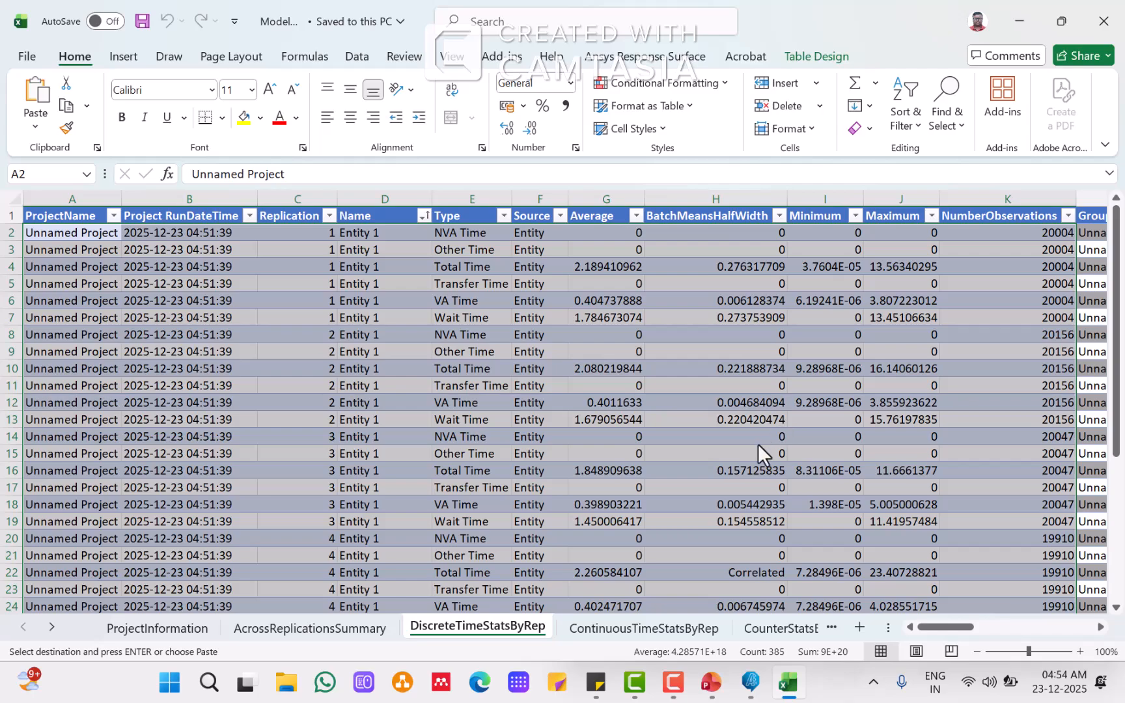
pyautogui.click(296, 636)
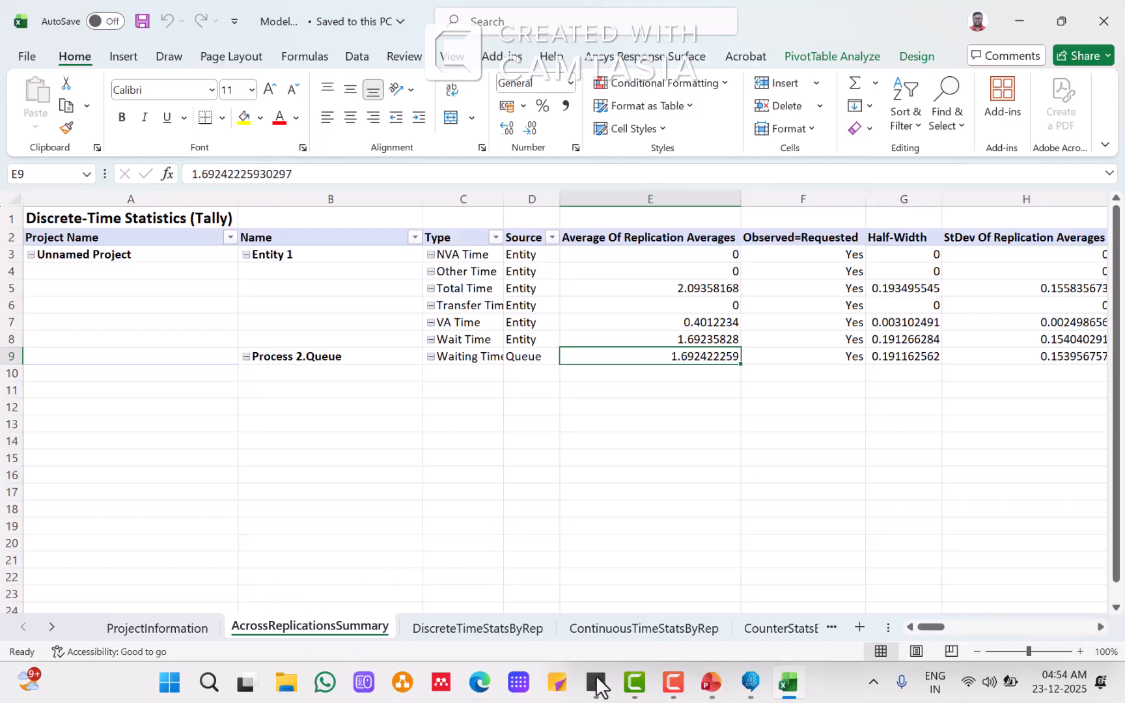
pyautogui.click(711, 683)
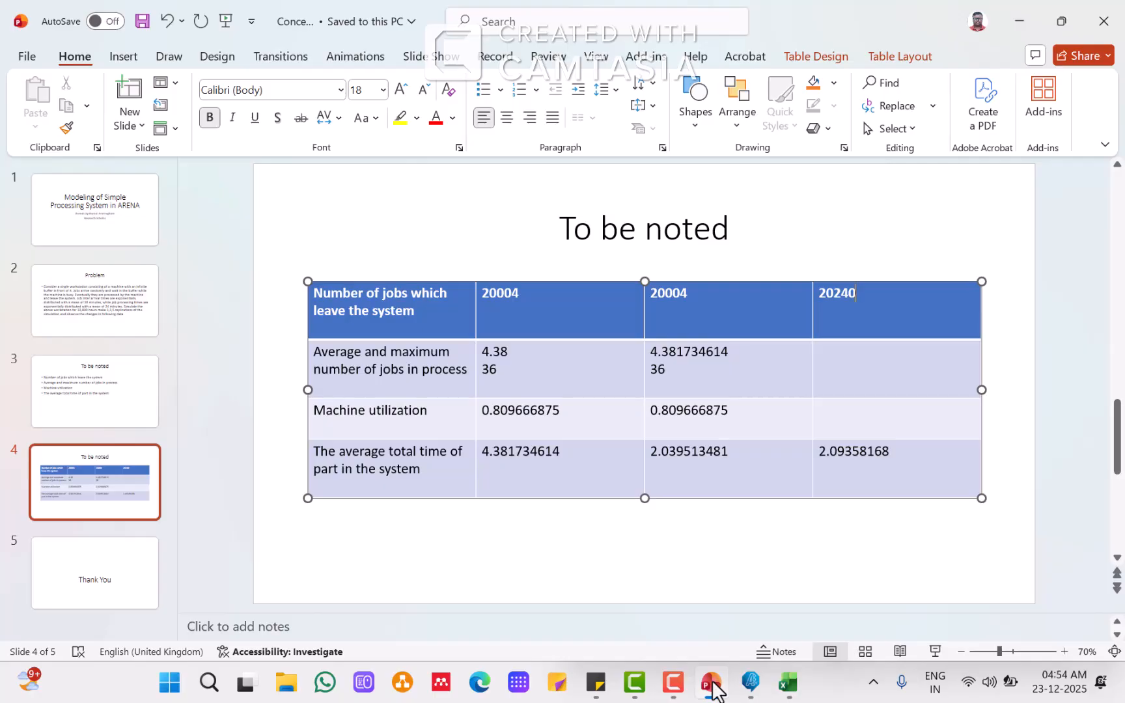
pyautogui.click(712, 683)
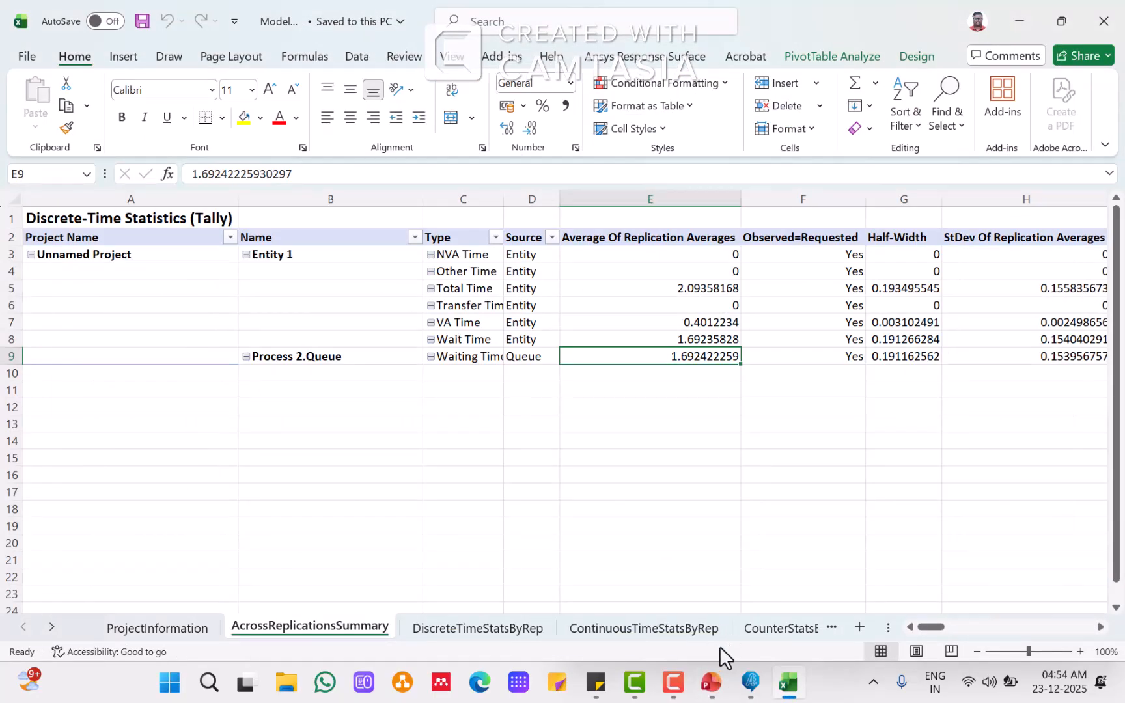
# Step: Examine the output, frequency and counter per-replication statistics sheets of the report
pyautogui.click(765, 628)
pyautogui.click(765, 628)
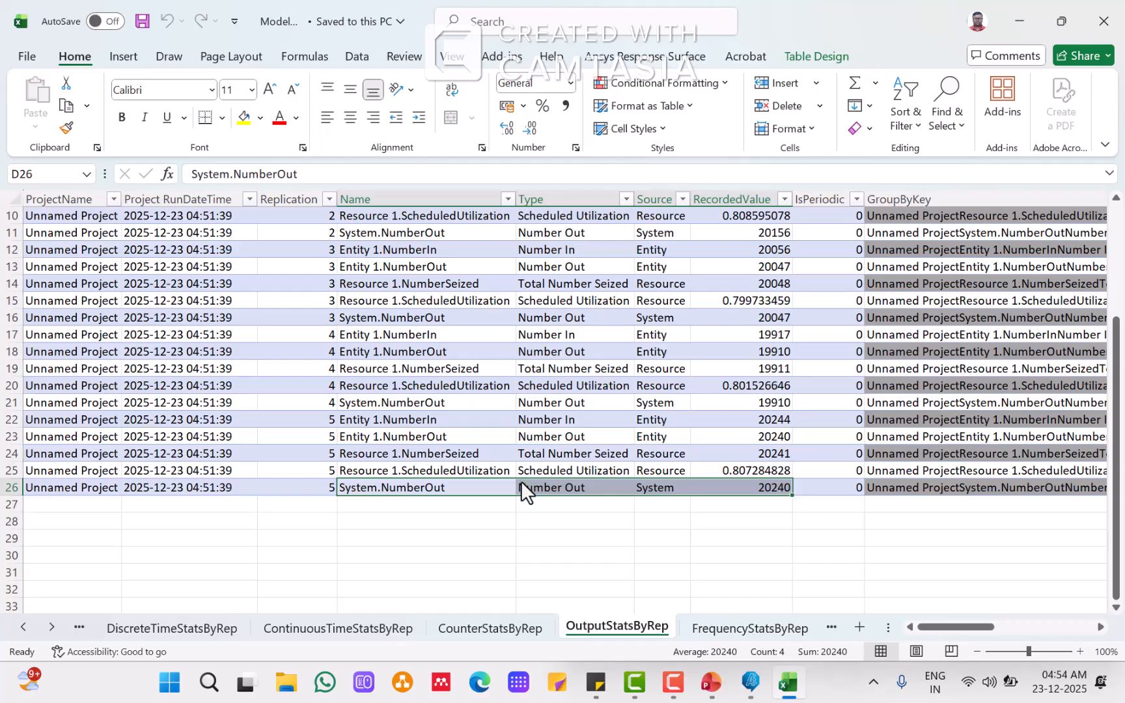
pyautogui.moveTo(553, 436); pyautogui.dragTo(757, 449)
pyautogui.click(711, 682)
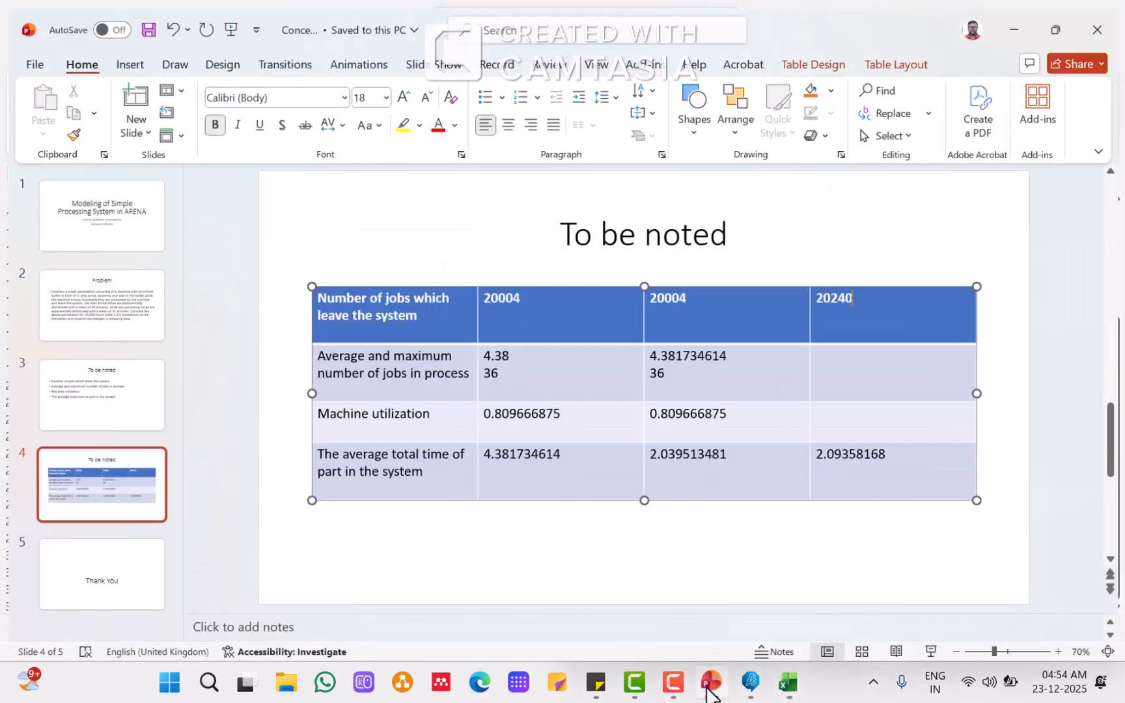
pyautogui.click(711, 684)
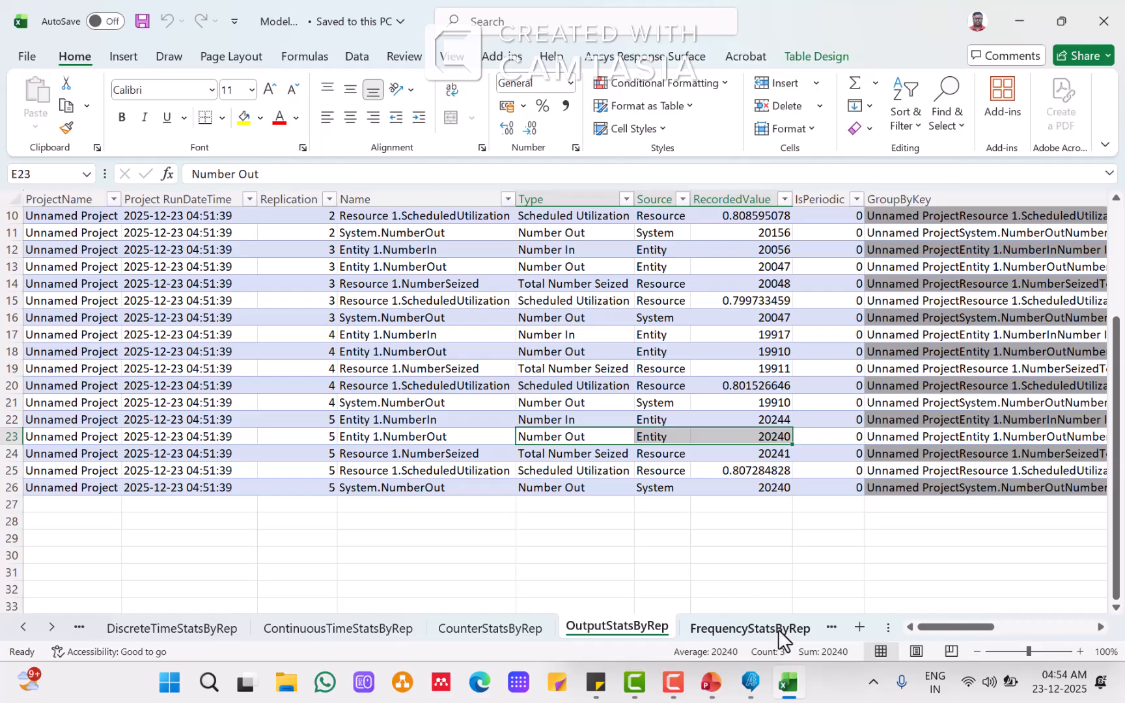
pyautogui.click(742, 632)
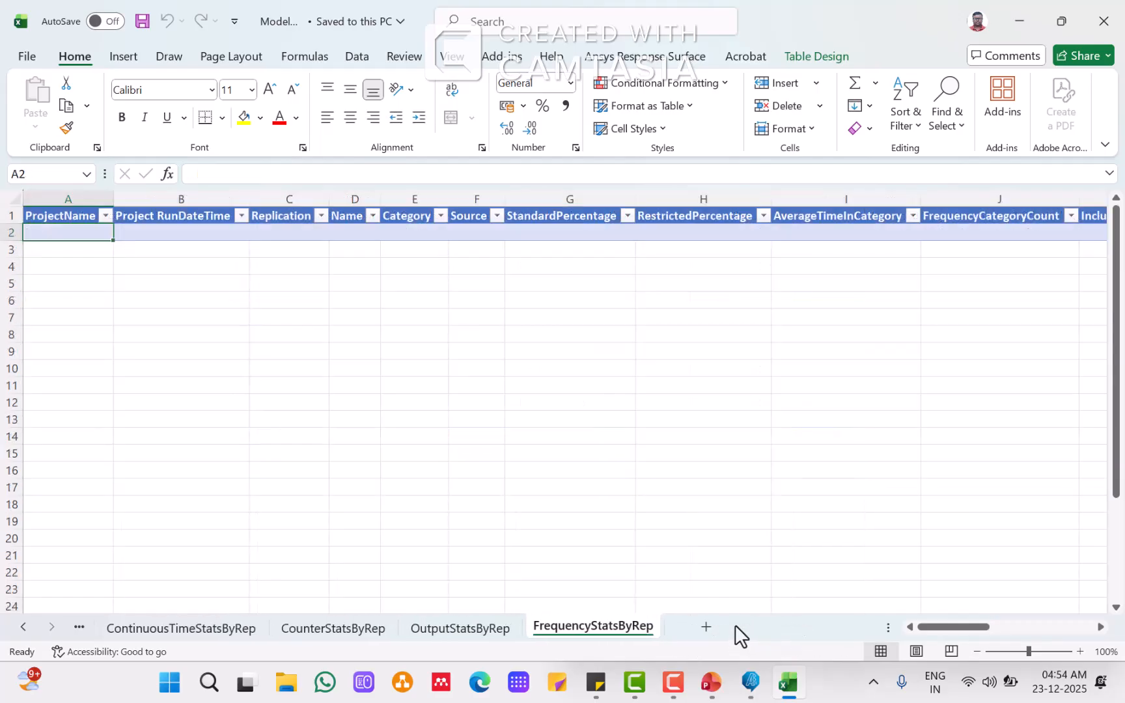
pyautogui.click(454, 627)
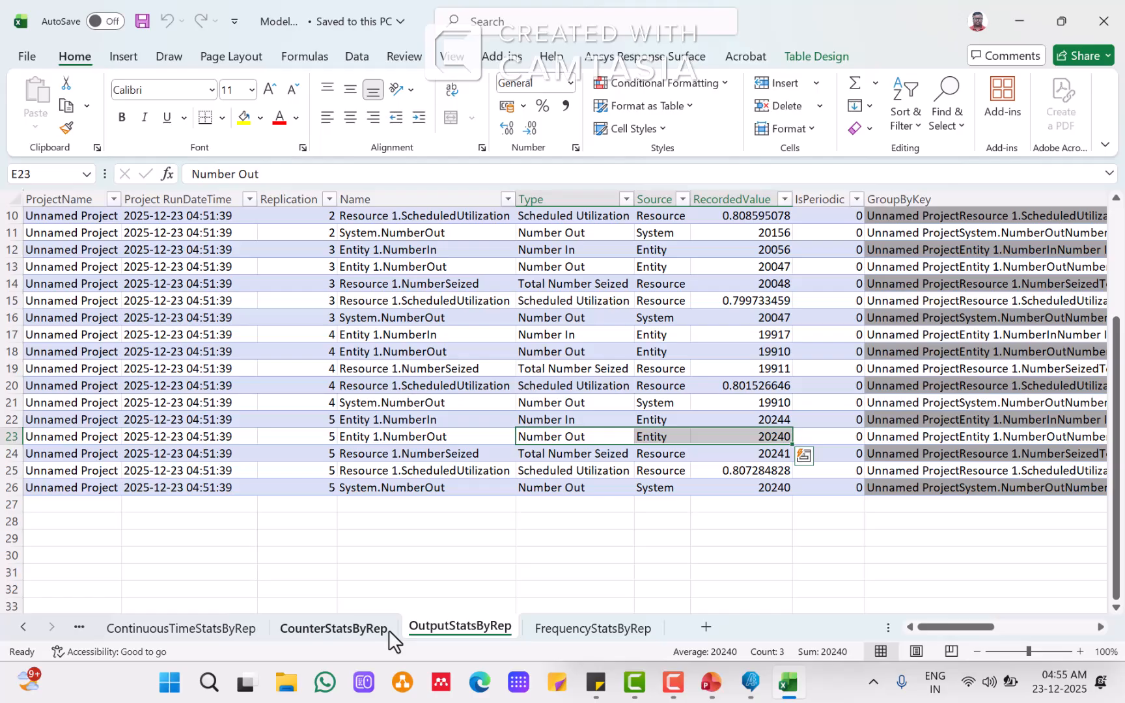
pyautogui.click(332, 628)
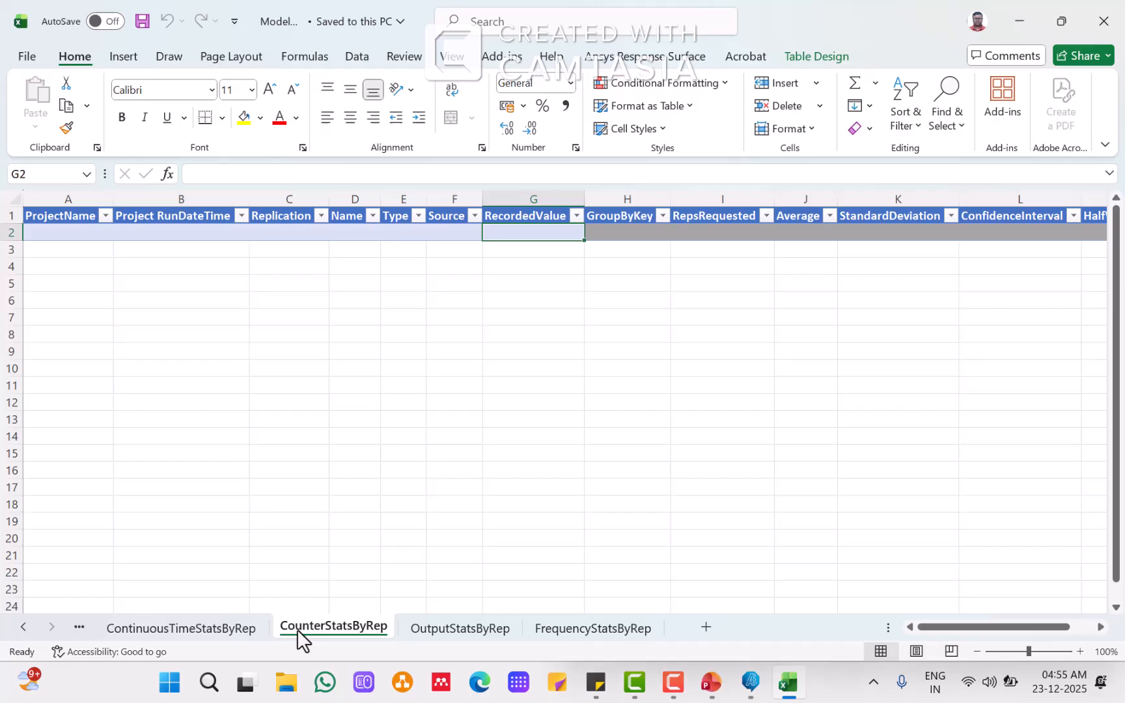
# Step: Copy replication 5's Entity 1 WIP average from the continuous-time sheet and paste it as text into the second row's fourth cell
pyautogui.click(211, 628)
pyautogui.scroll(-3, 715, 440)
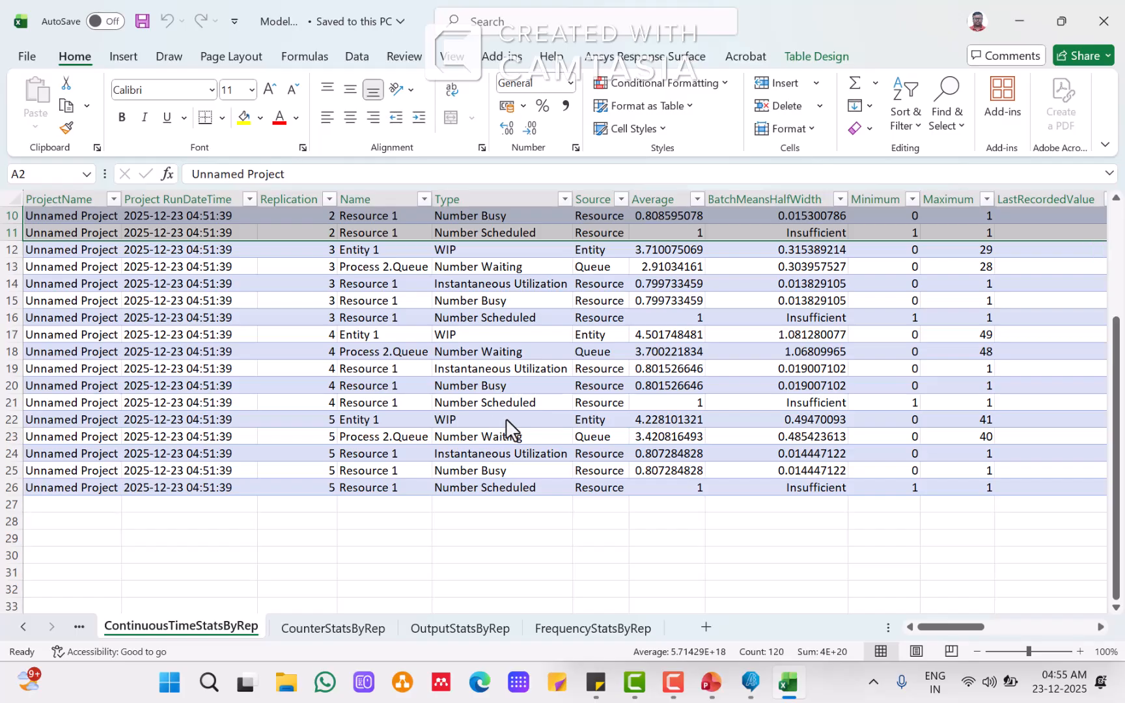
pyautogui.doubleClick(666, 420)
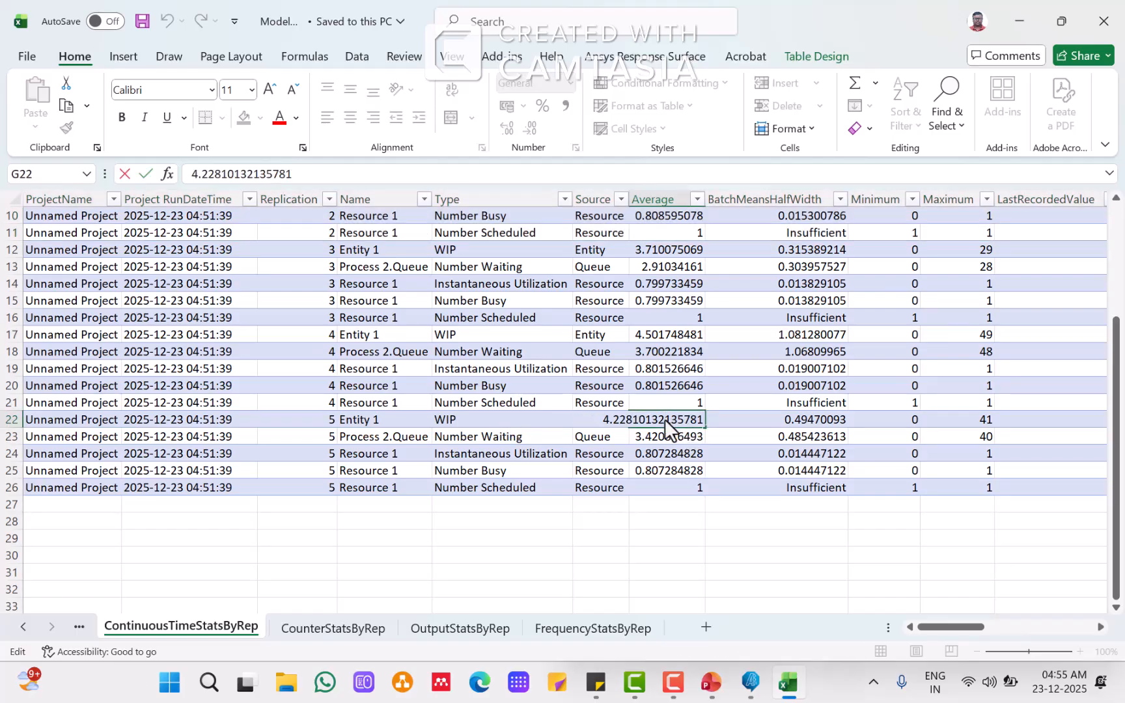
pyautogui.click(741, 436)
pyautogui.click(666, 419)
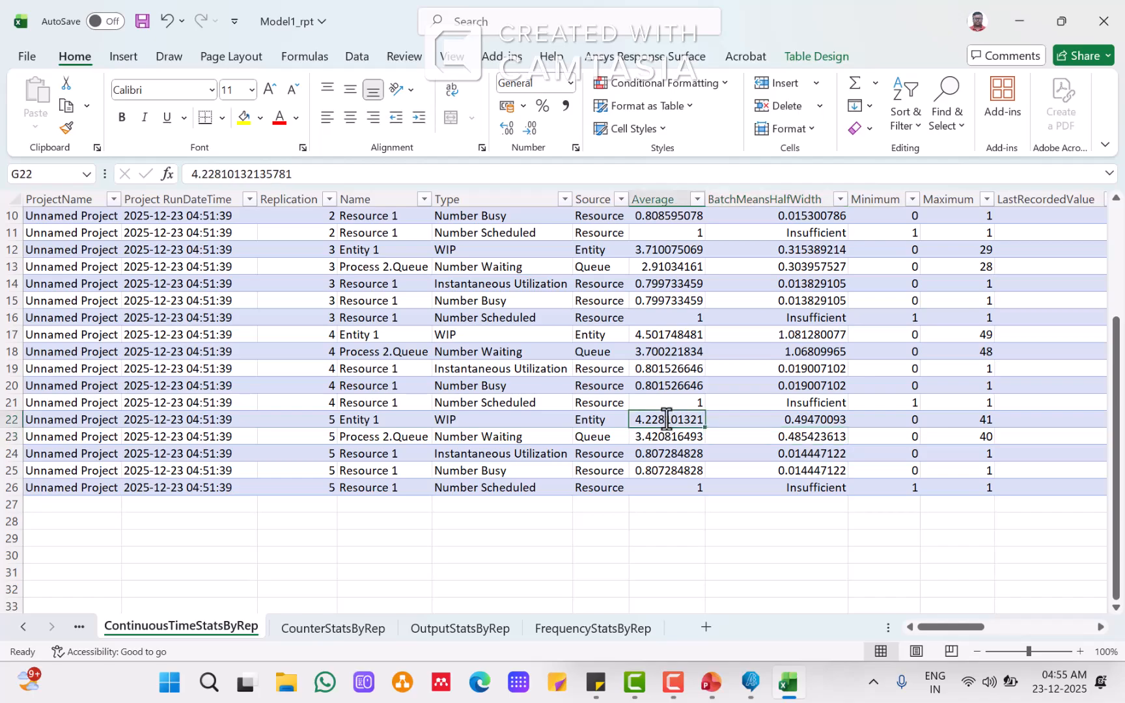
pyautogui.hotkey('ctrl', 'c')
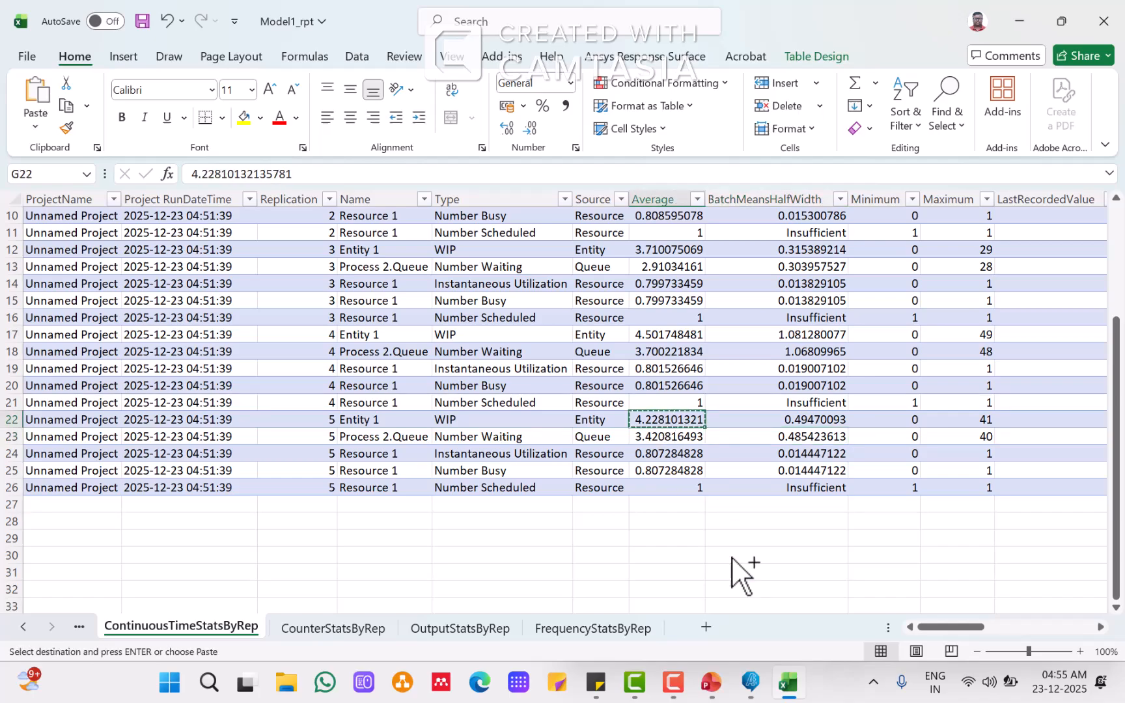
pyautogui.click(711, 684)
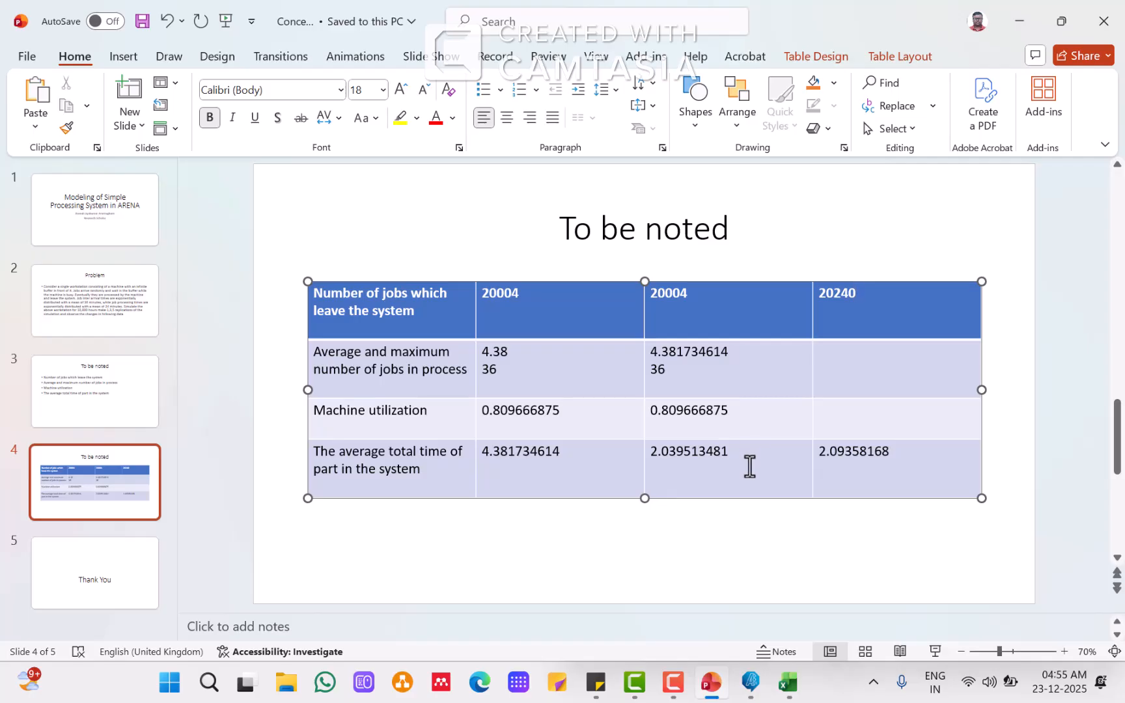
pyautogui.click(842, 352)
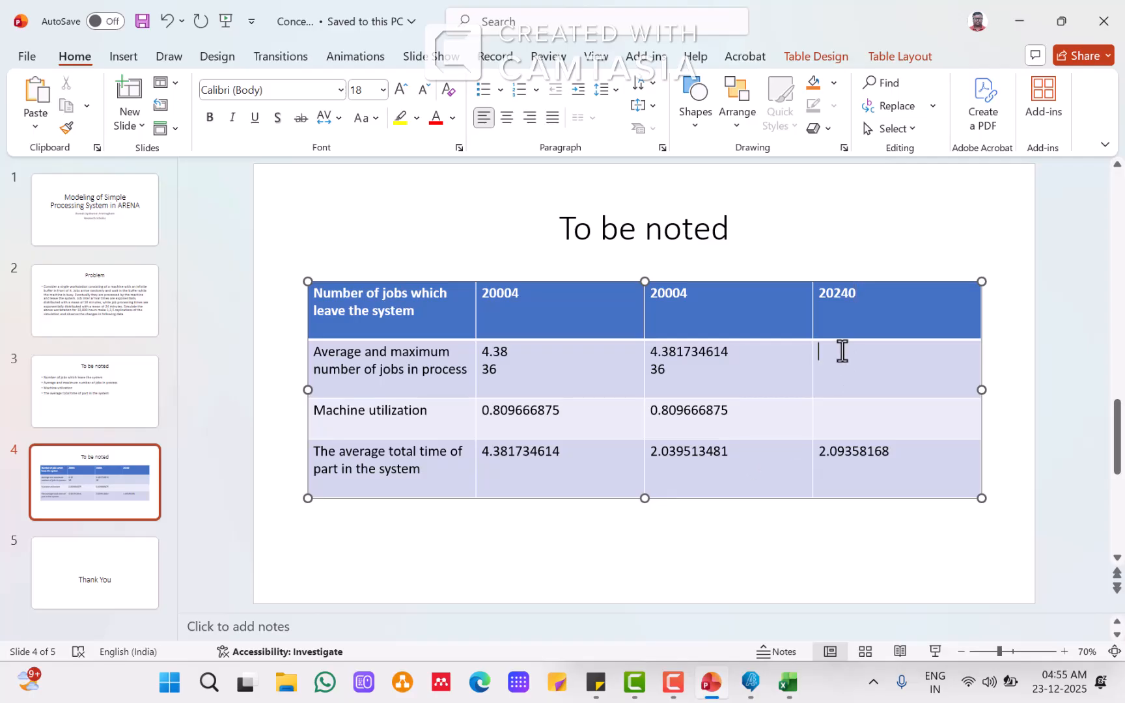
pyautogui.rightClick(841, 352)
pyautogui.click(980, 351)
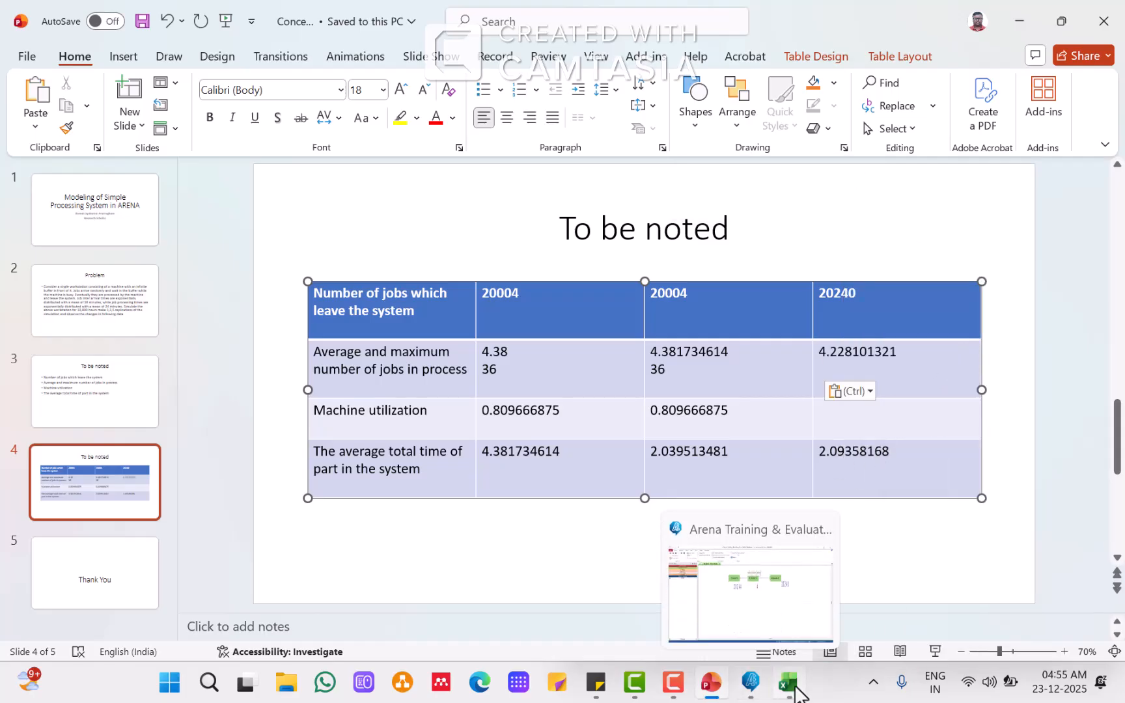
# Step: Review the project information, across-replications summary and discrete-time per-replication sheets of the report
pyautogui.click(788, 682)
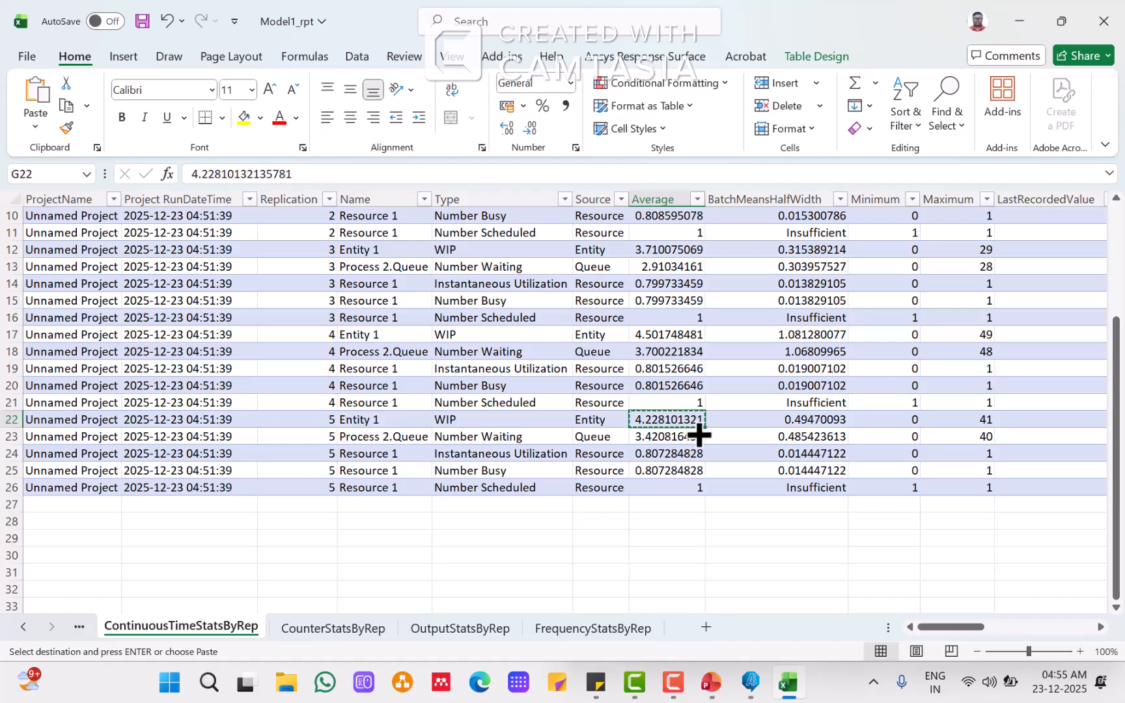
pyautogui.click(23, 629)
pyautogui.click(128, 627)
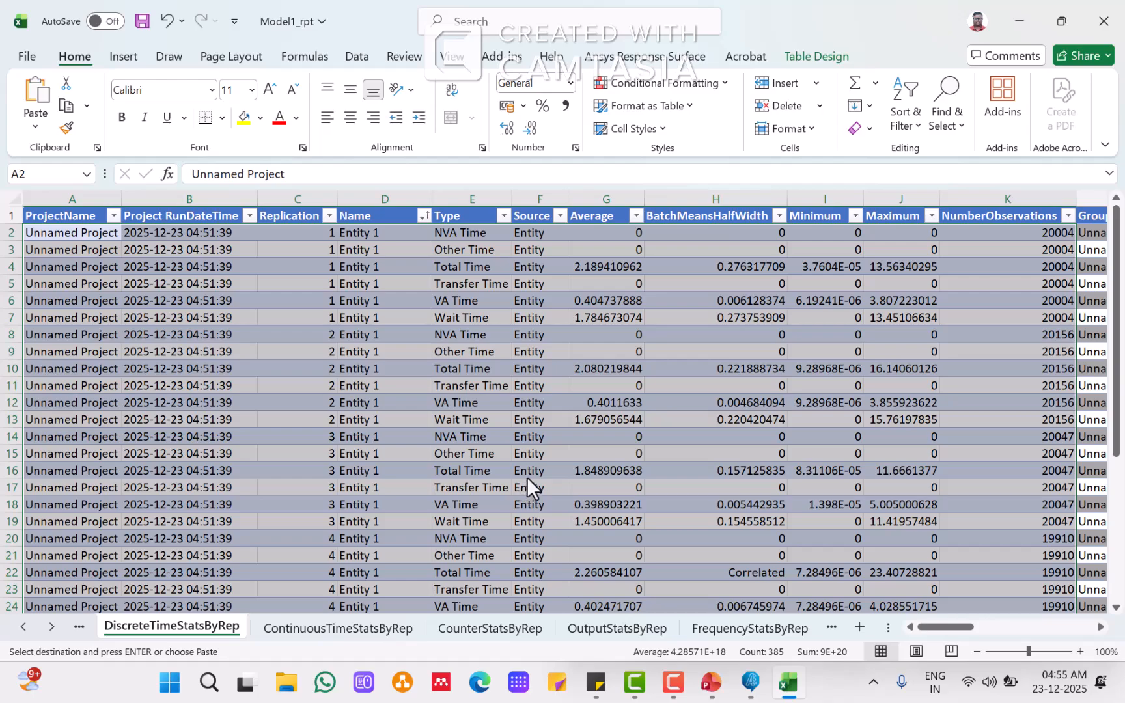
pyautogui.scroll(-6, 527, 476)
pyautogui.scroll(5, 526, 478)
pyautogui.scroll(1, 526, 474)
pyautogui.click(26, 628)
pyautogui.click(26, 628)
pyautogui.click(156, 626)
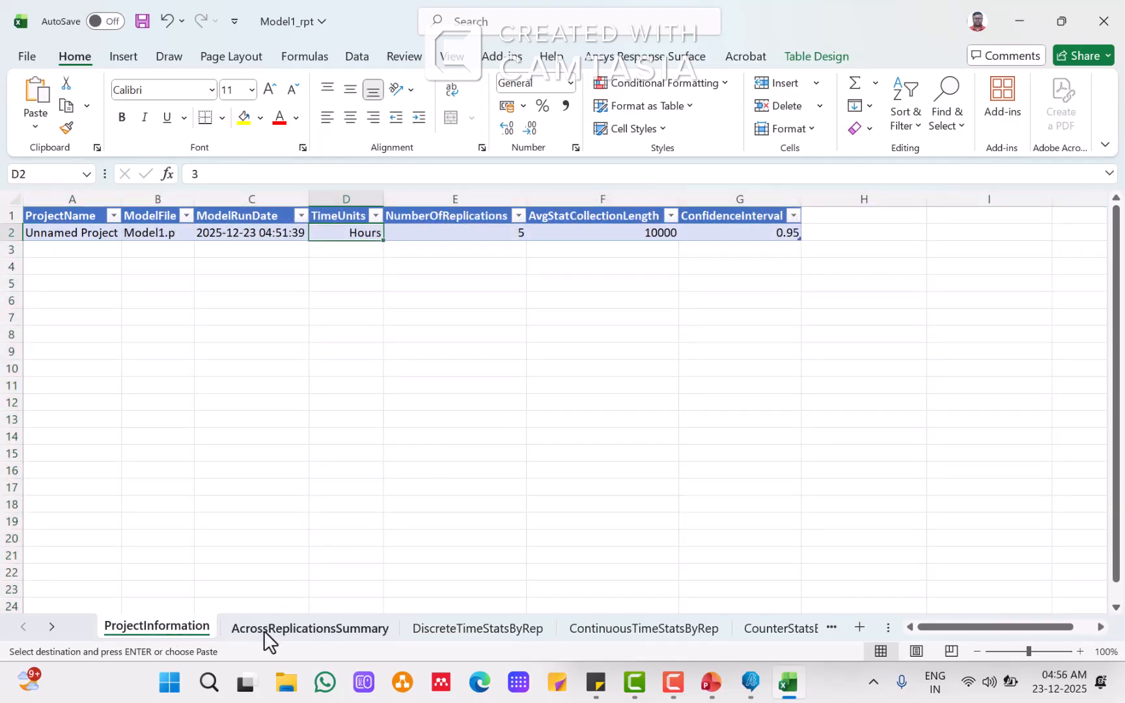
pyautogui.click(287, 629)
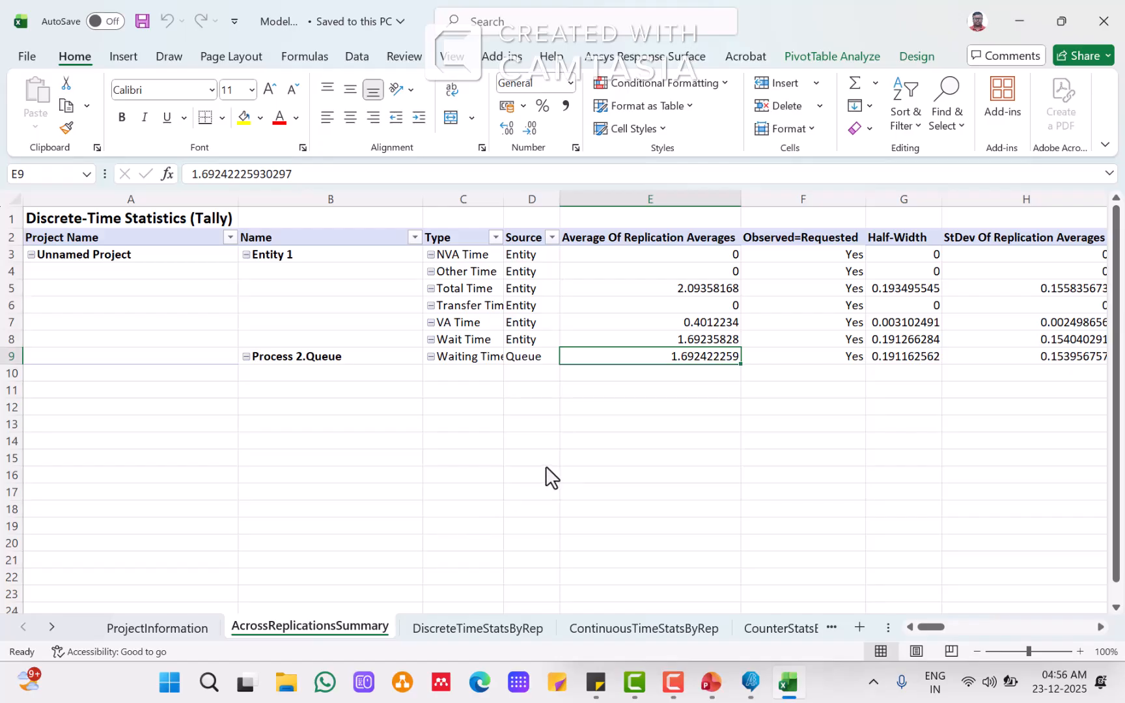
pyautogui.click(463, 631)
pyautogui.click(671, 403)
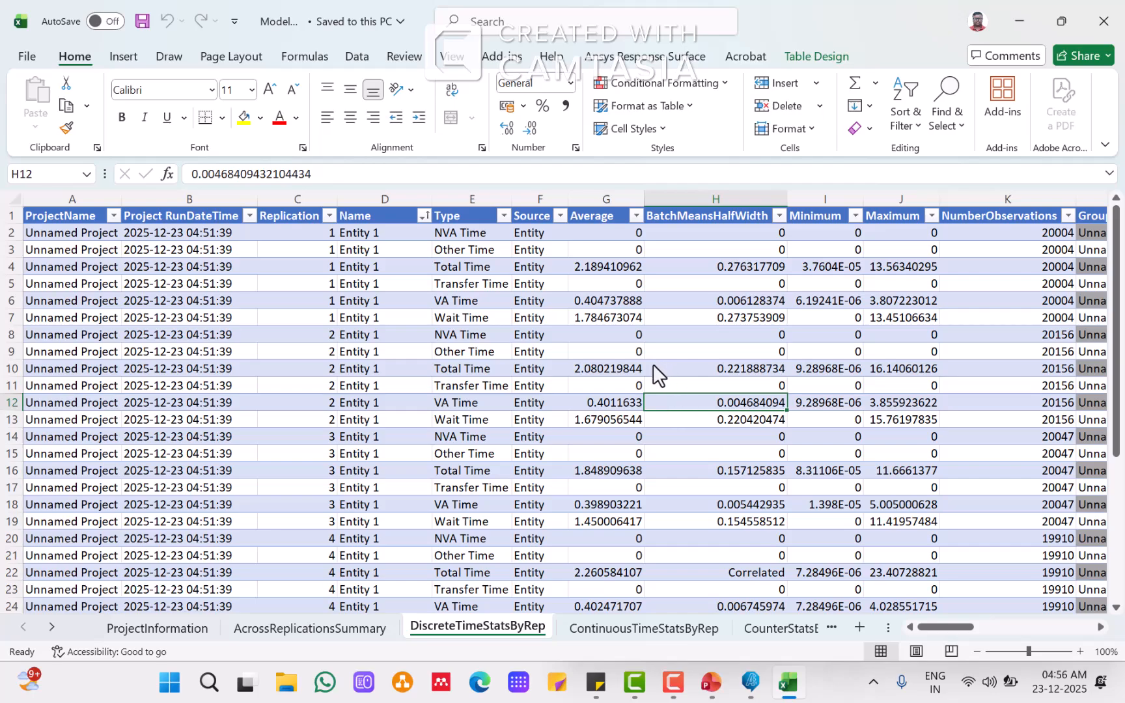
pyautogui.scroll(-2, 653, 365)
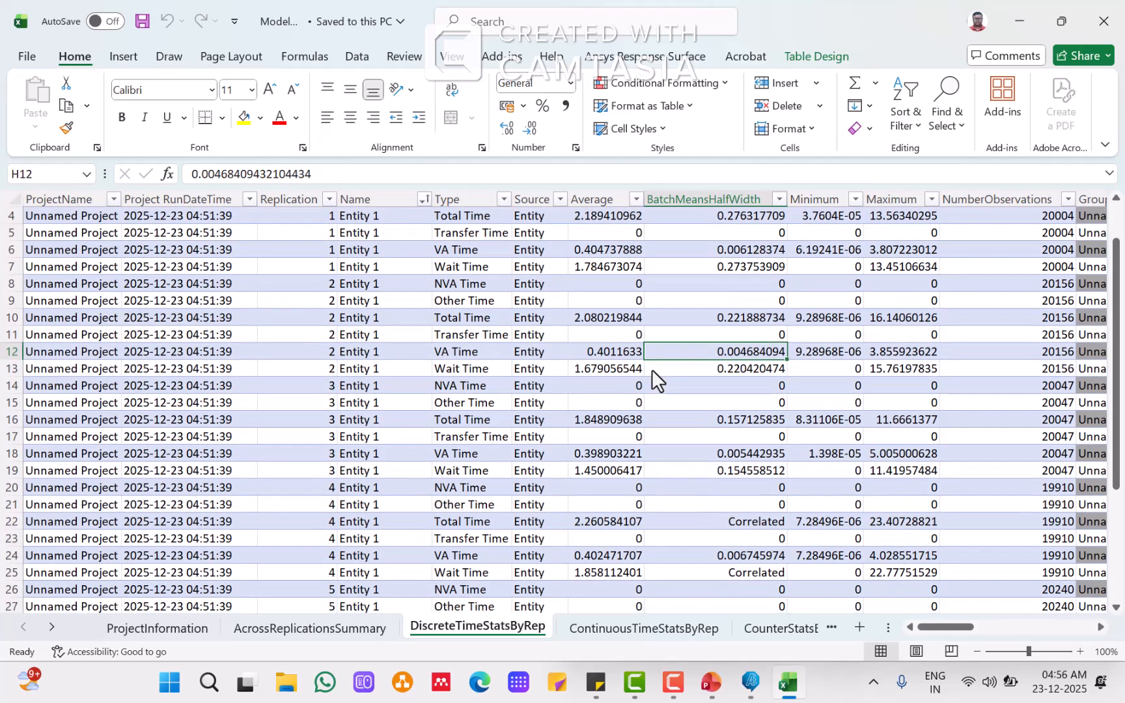
pyautogui.scroll(-2, 649, 374)
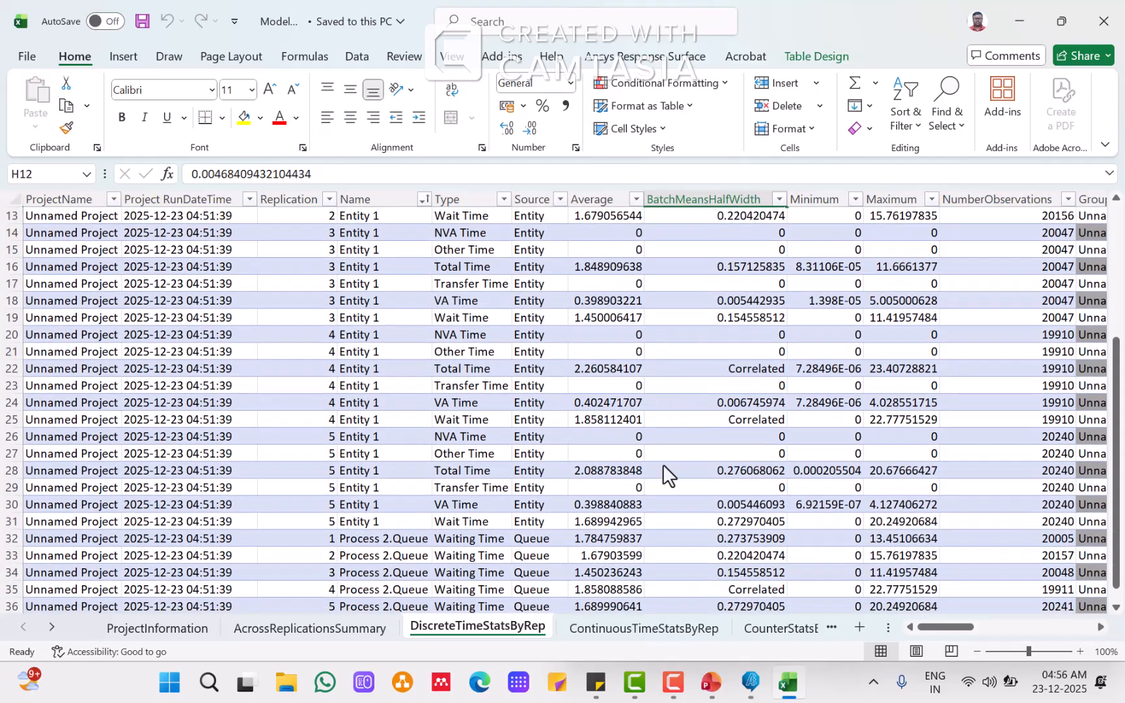
pyautogui.click(716, 693)
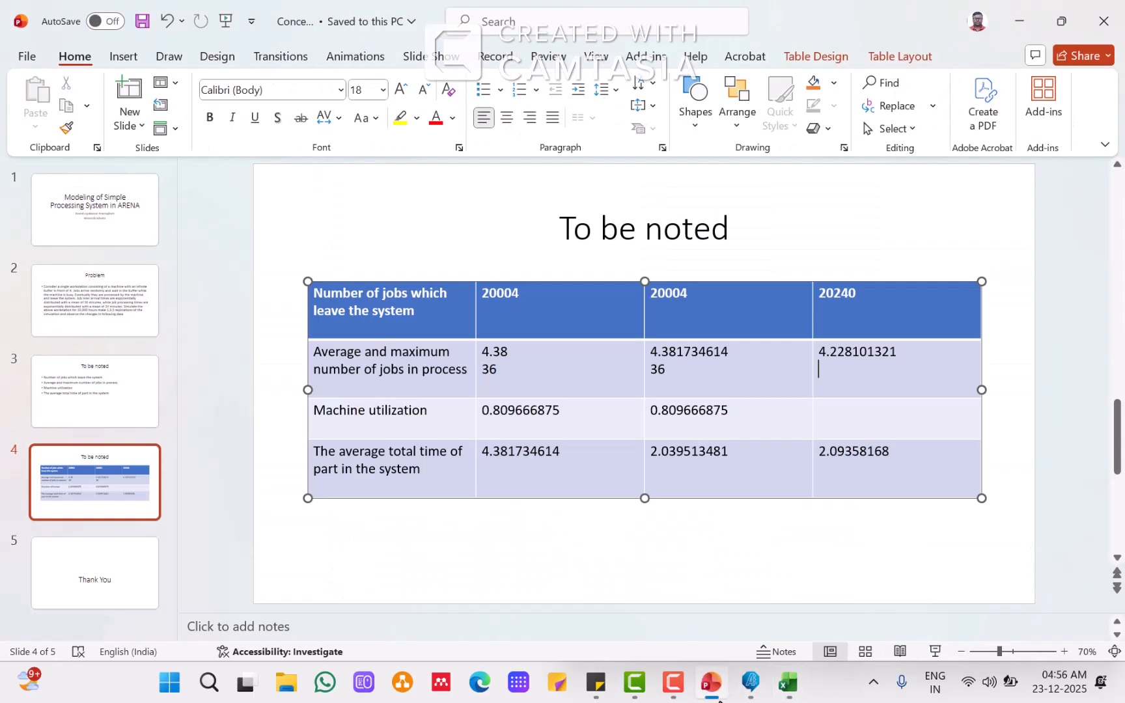
pyautogui.click(716, 693)
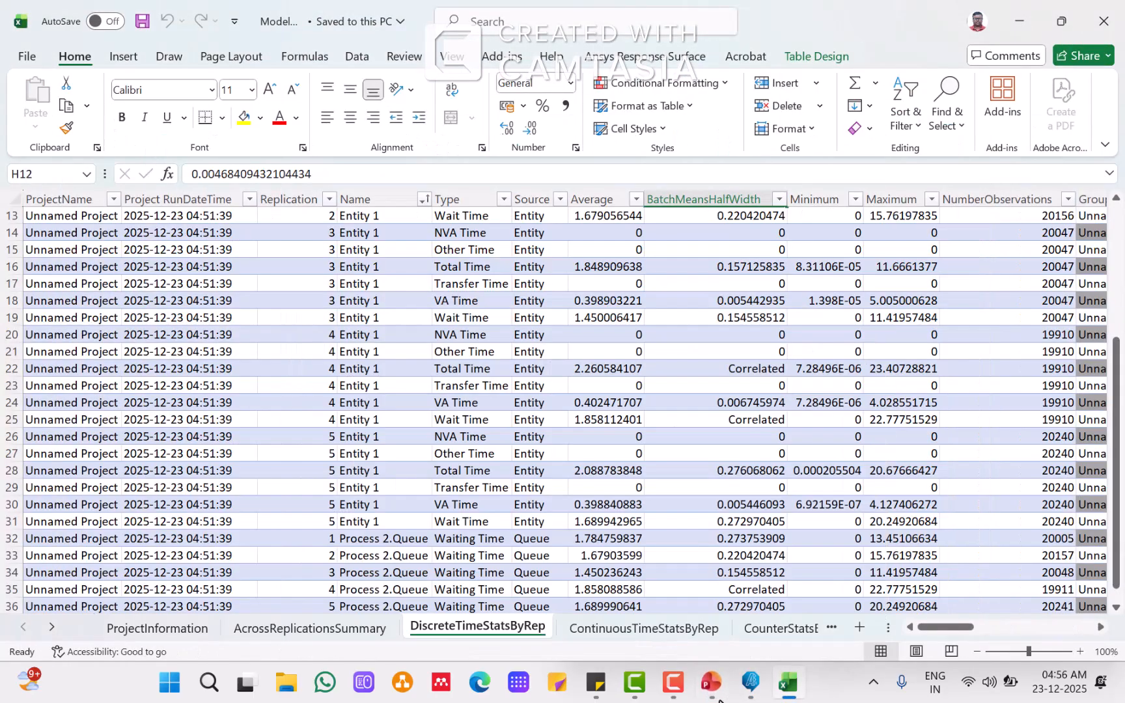
# Step: Copy replication 5's Resource 1 utilization average from the continuous-time sheet and paste it as text into the machine utilization row's fourth cell
pyautogui.click(593, 629)
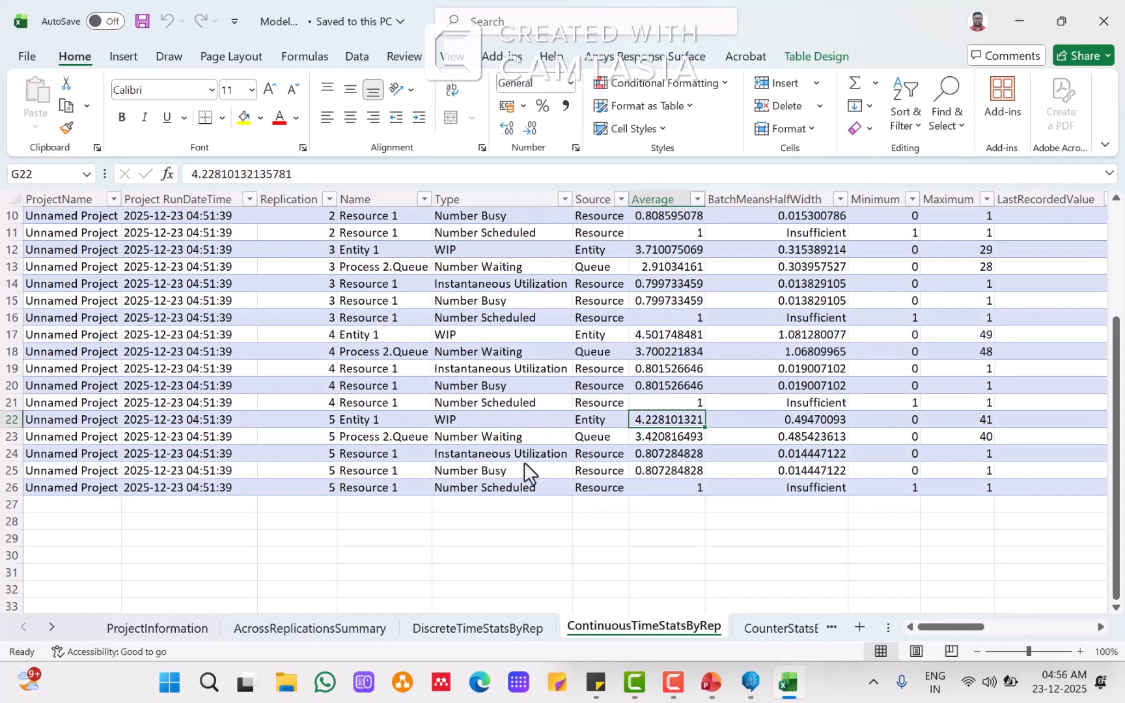
pyautogui.click(689, 456)
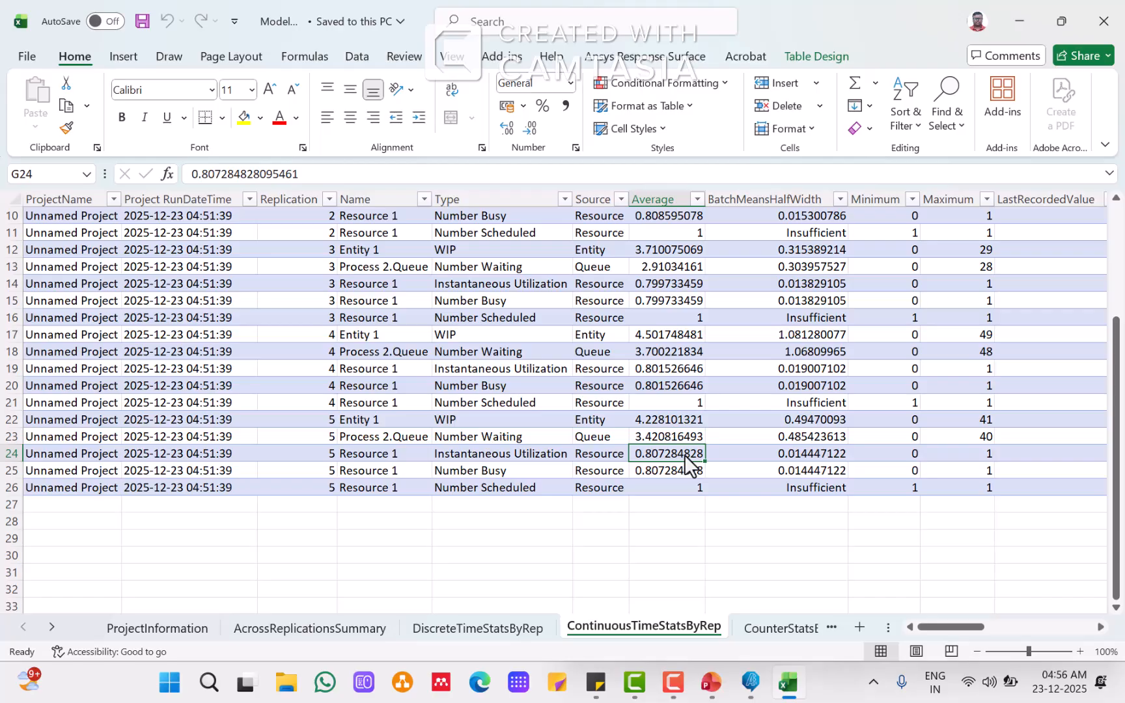
pyautogui.hotkey('ctrl', 'c')
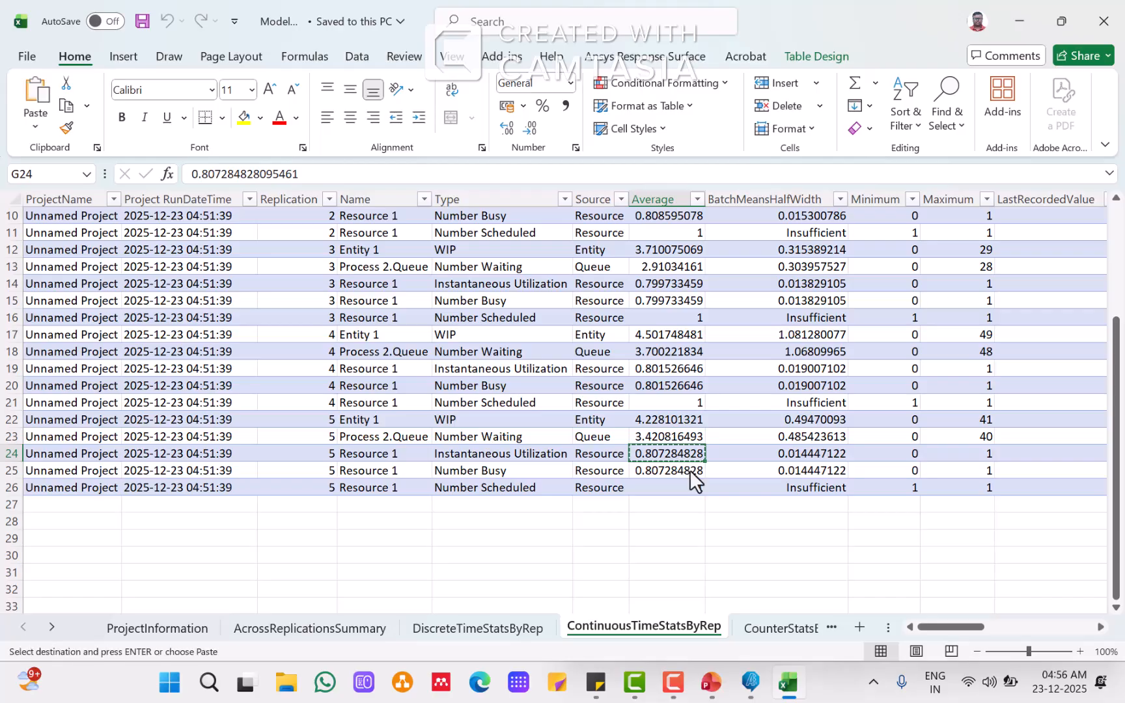
pyautogui.click(711, 683)
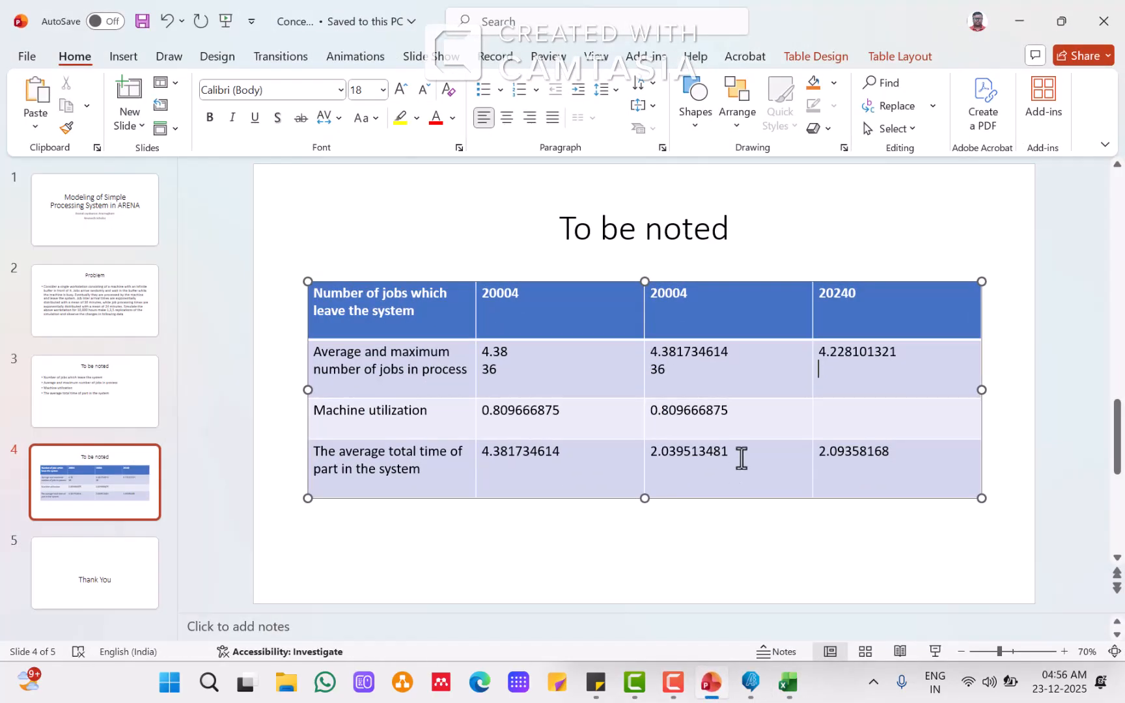
pyautogui.rightClick(829, 411)
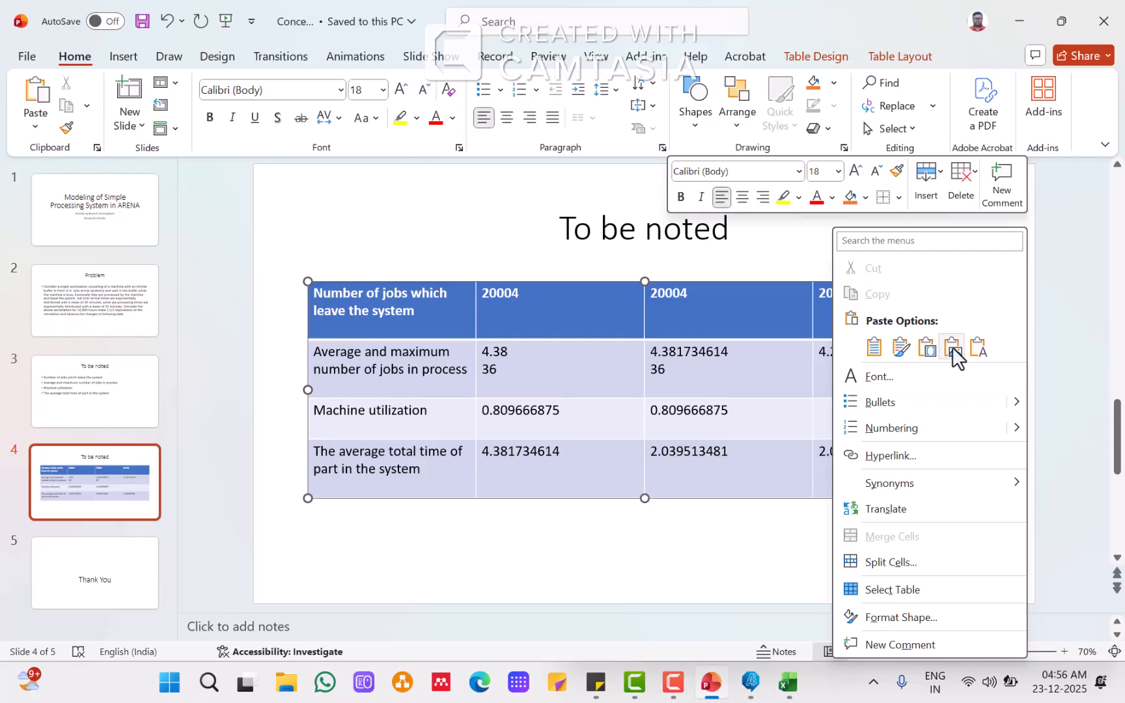
pyautogui.click(982, 346)
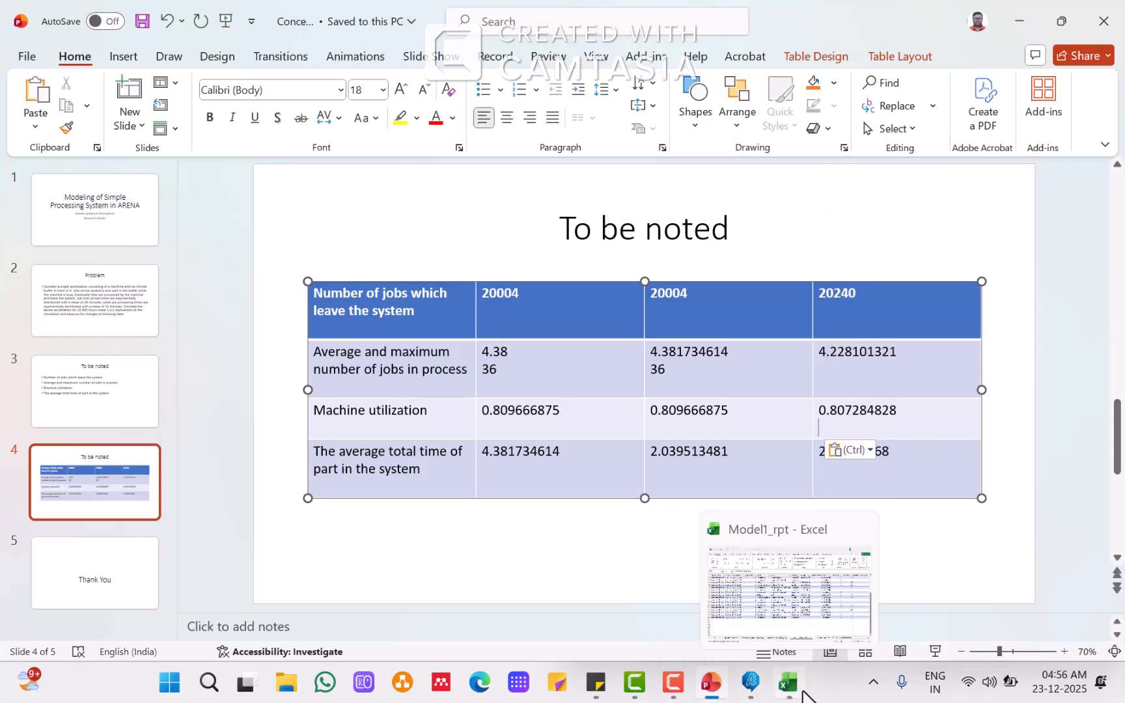
# Step: Look up replication 5's Entity 1 maximum WIP and enter 41 below the average in the fourth cell of the jobs-in-process row
pyautogui.click(789, 684)
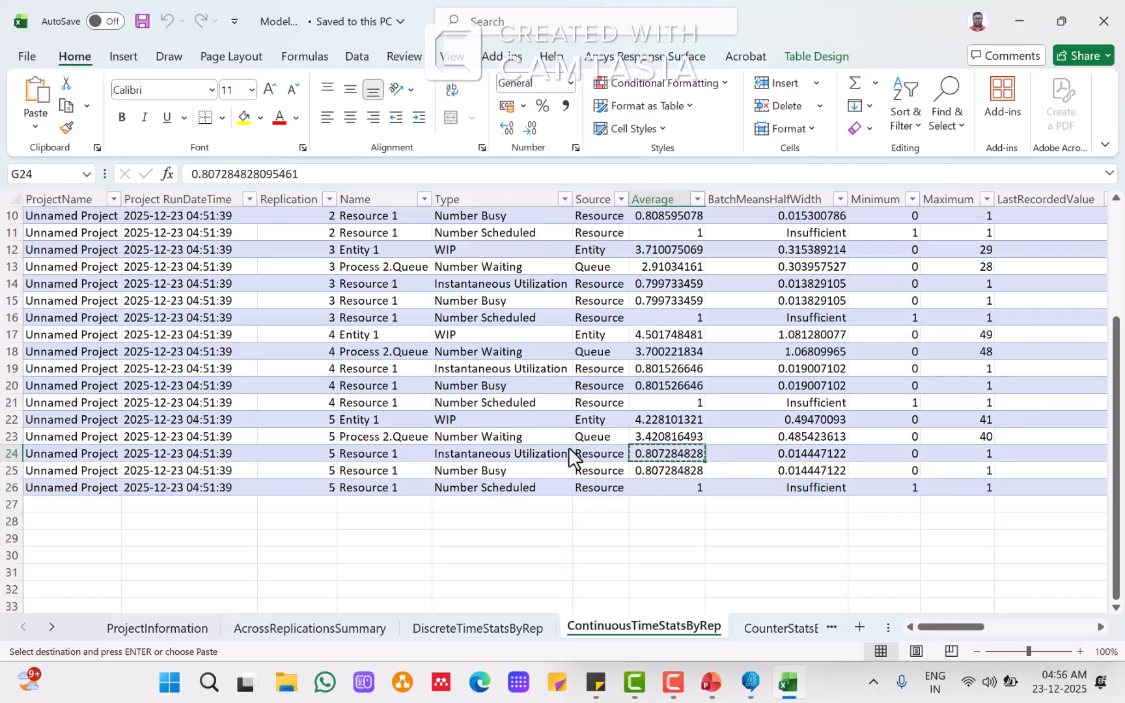
pyautogui.click(466, 421)
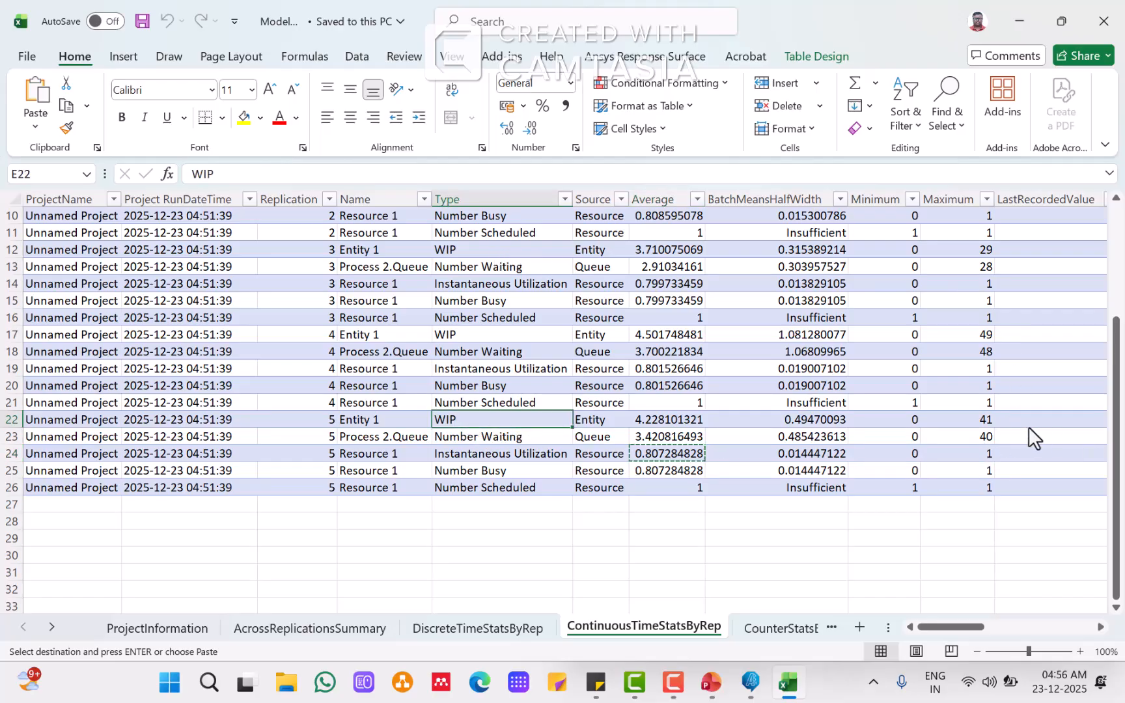
pyautogui.click(957, 420)
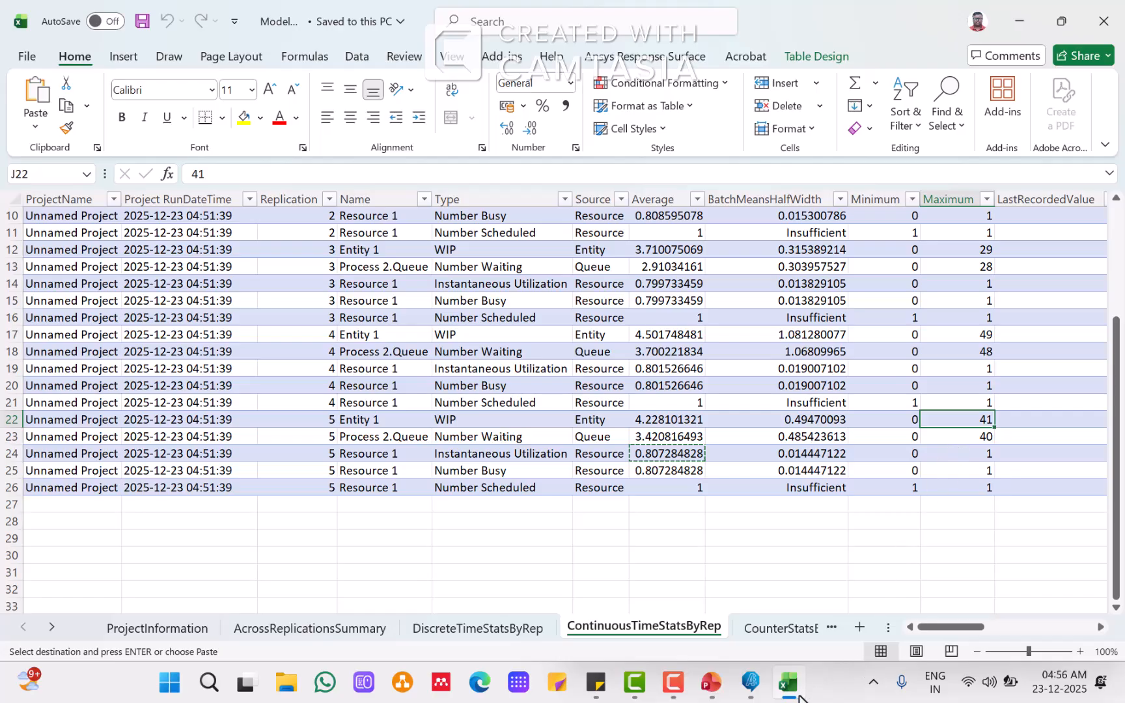
pyautogui.click(711, 684)
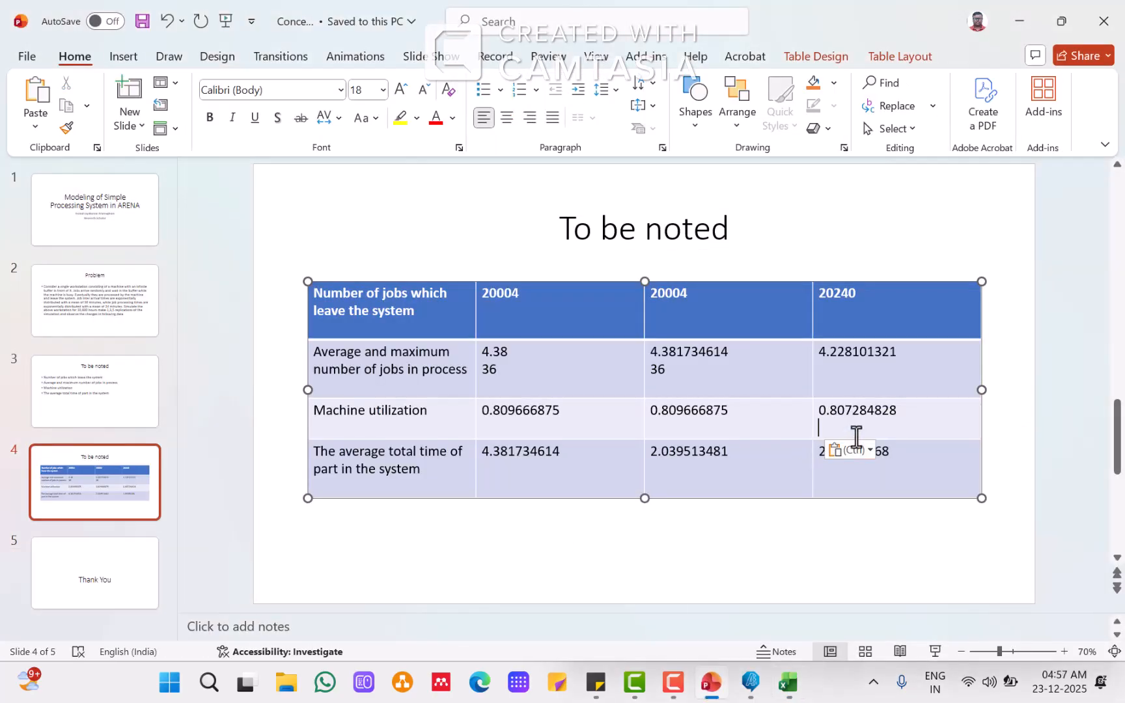
pyautogui.click(832, 369)
pyautogui.write('4')
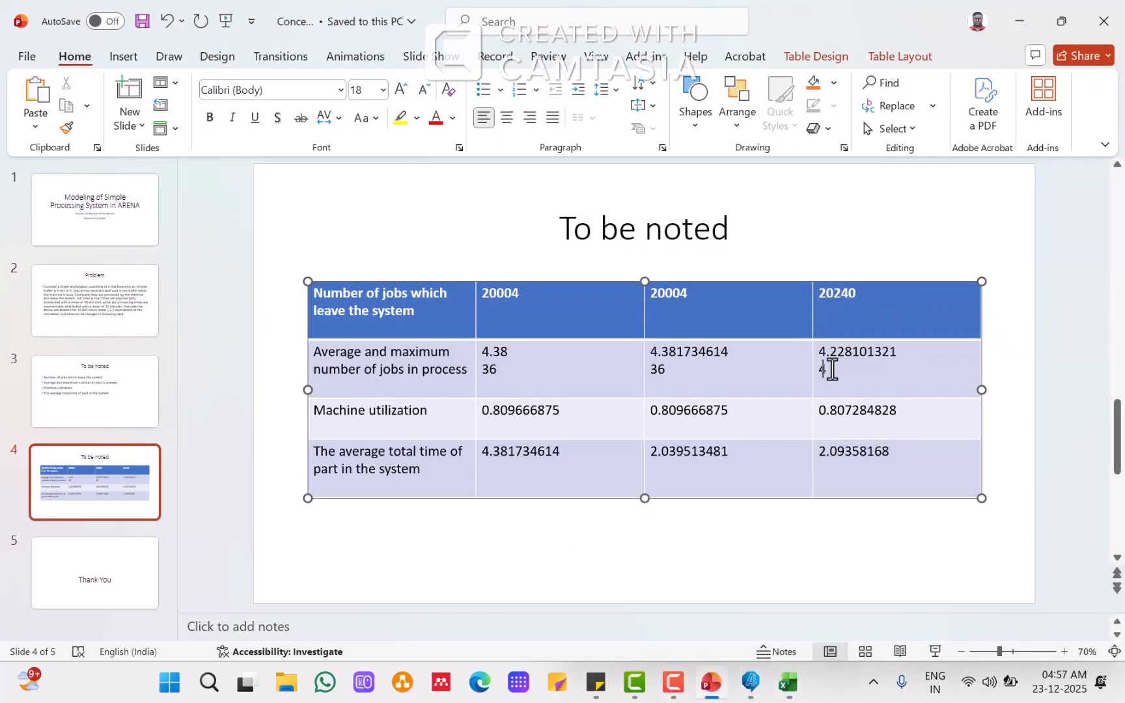
pyautogui.write('1')
pyautogui.click(773, 555)
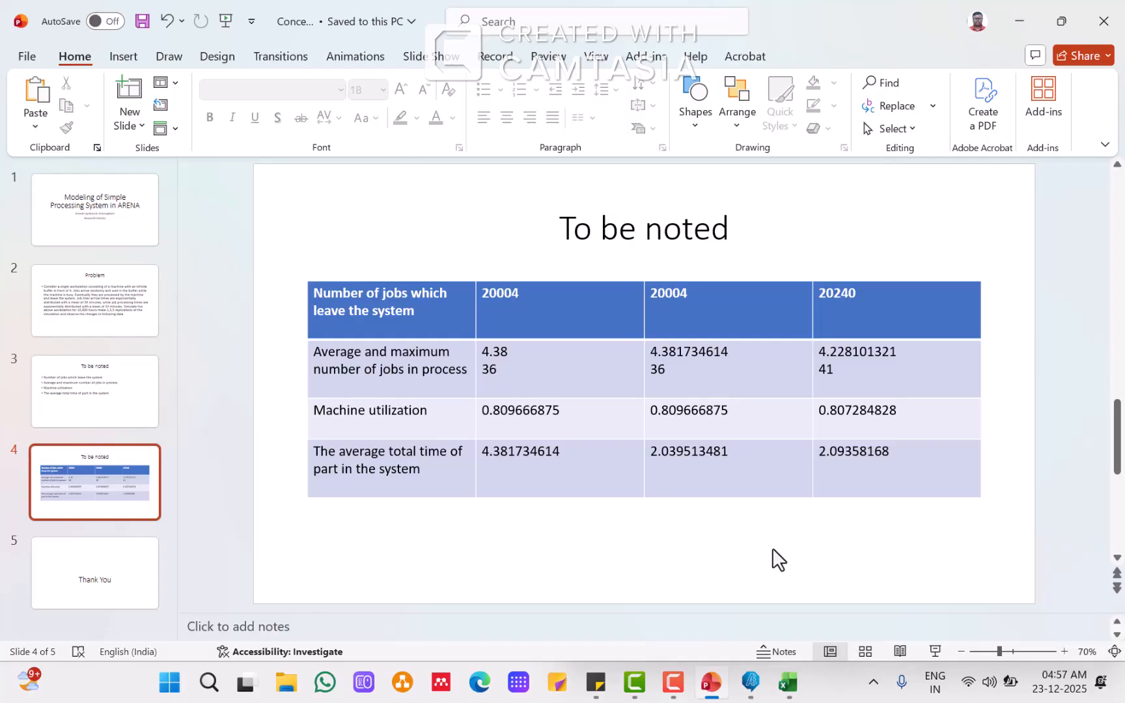
# Step: Save the presentation, then close both the presentation and the Excel report
pyautogui.click(98, 575)
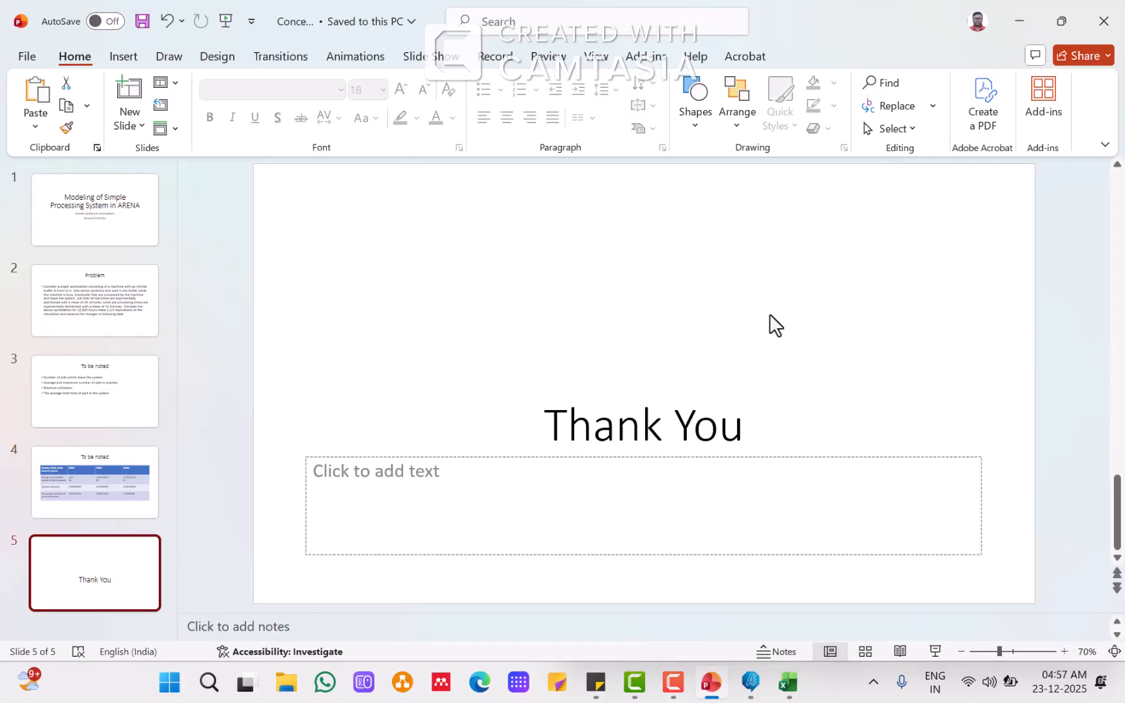
pyautogui.click(143, 22)
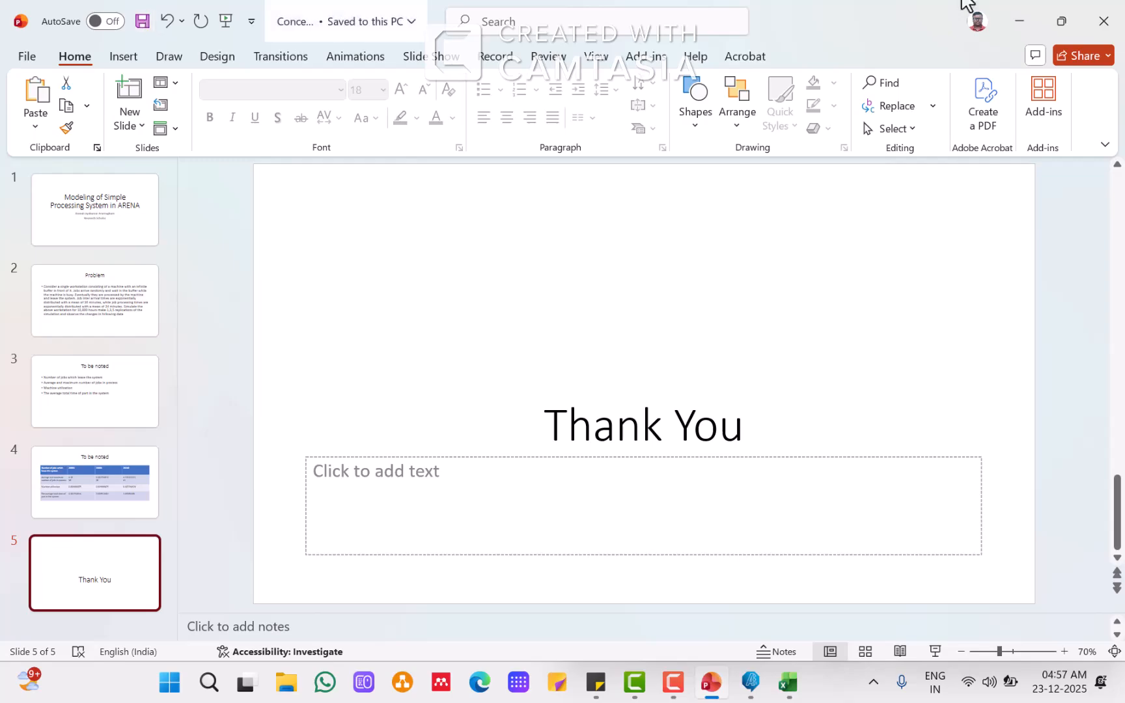
pyautogui.click(1104, 22)
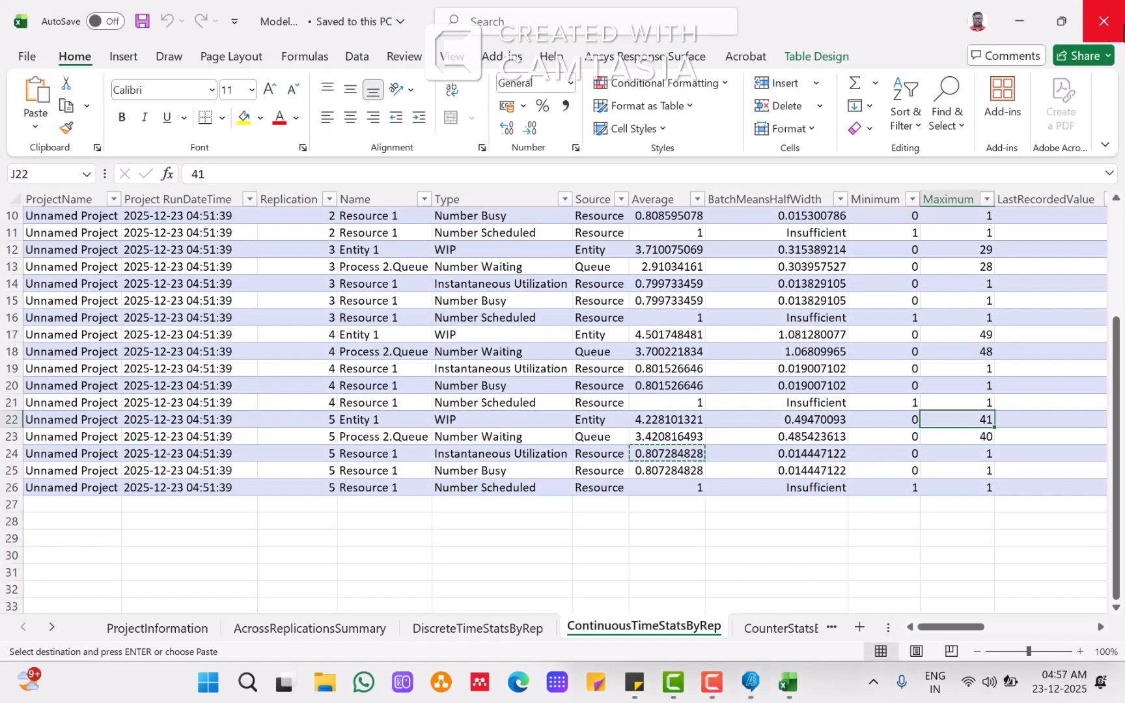
pyautogui.click(1105, 21)
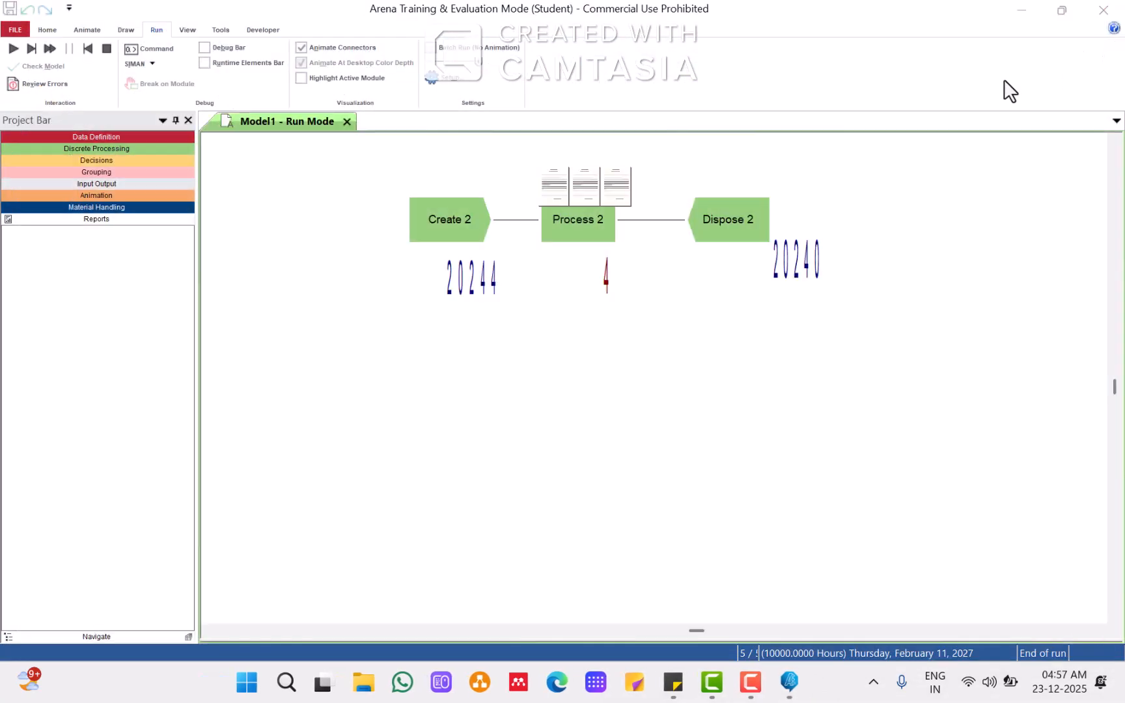
# Step: End the simulation run, save the model as Concept 1 replacing the existing file, and close Arena
pyautogui.click(103, 47)
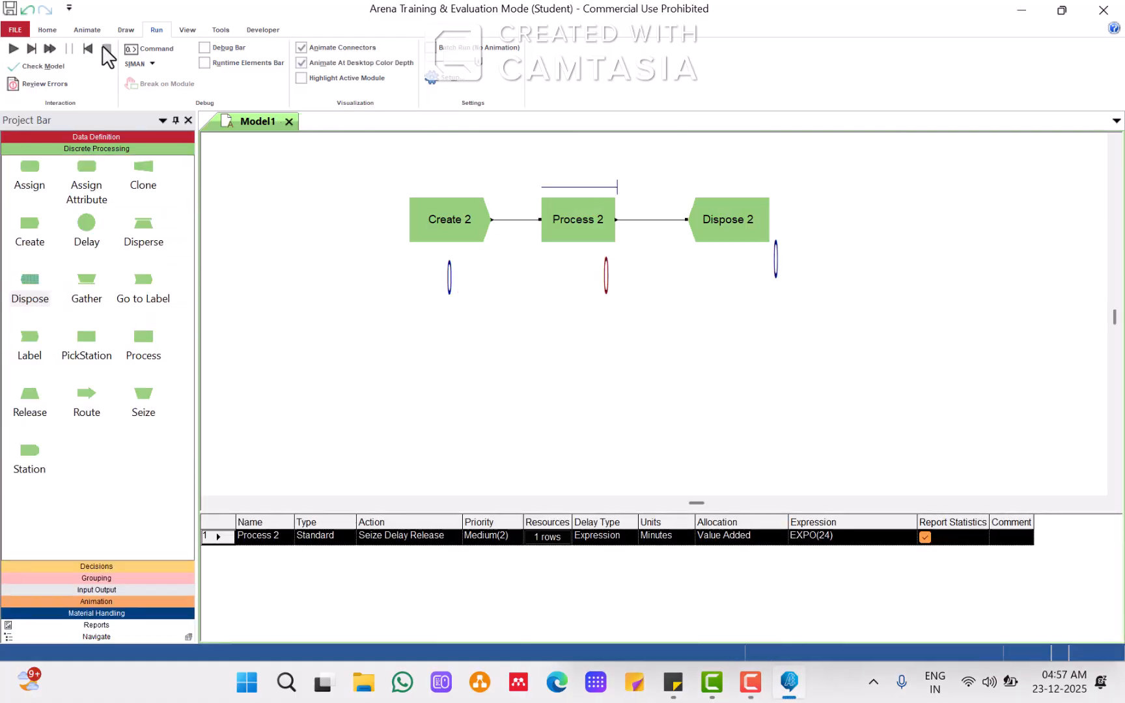
pyautogui.click(14, 29)
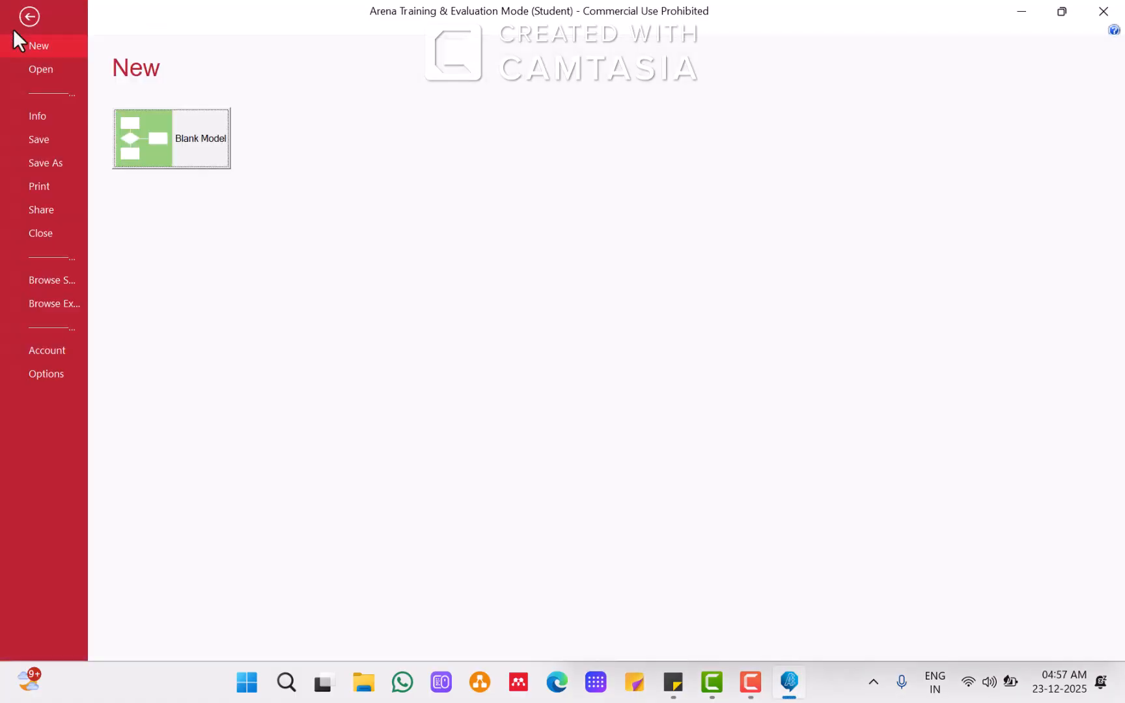
pyautogui.click(58, 166)
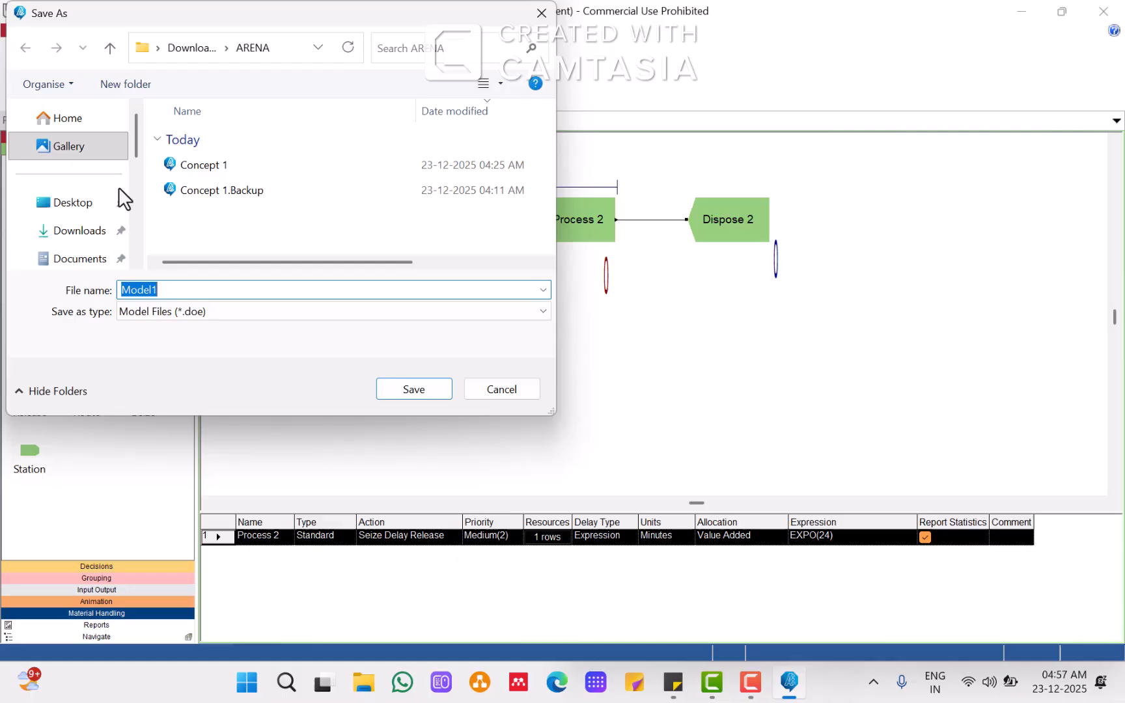
pyautogui.click(217, 168)
pyautogui.click(401, 393)
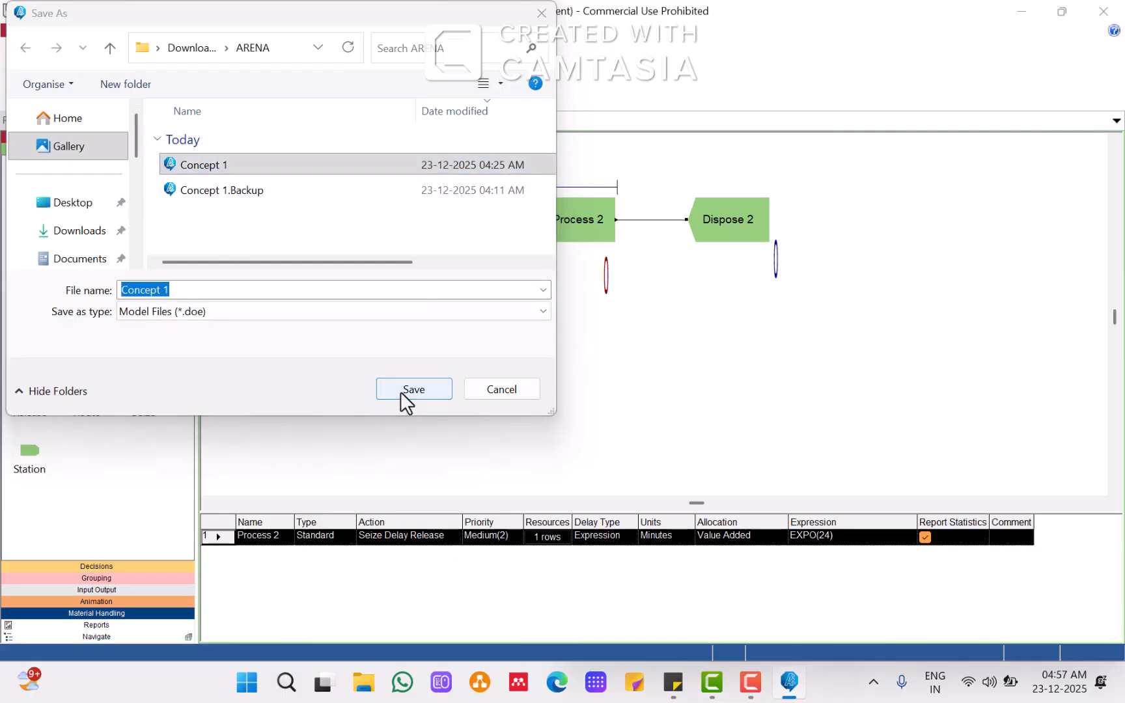
pyautogui.click(602, 342)
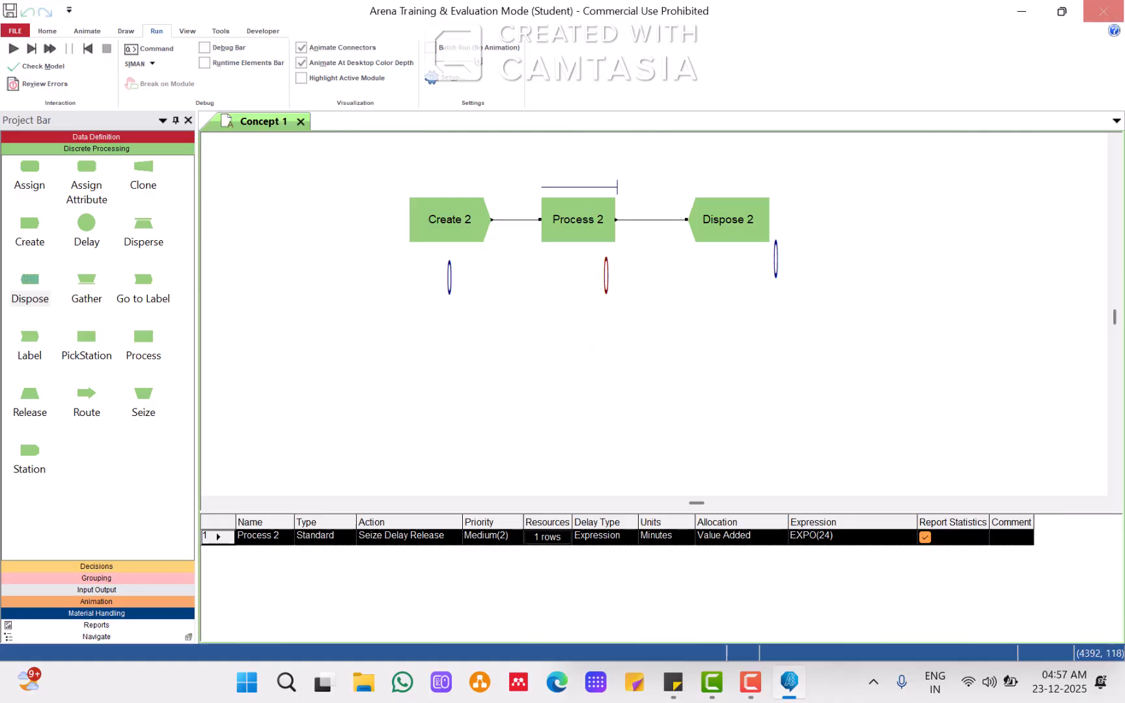
pyautogui.click(1114, 13)
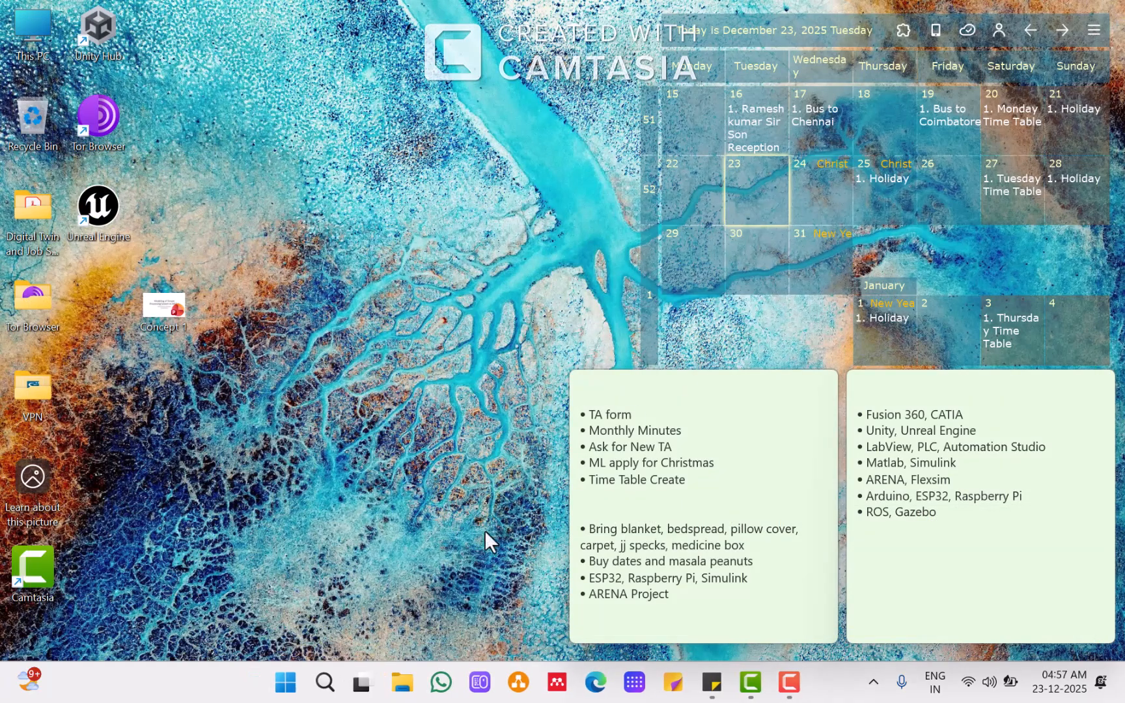